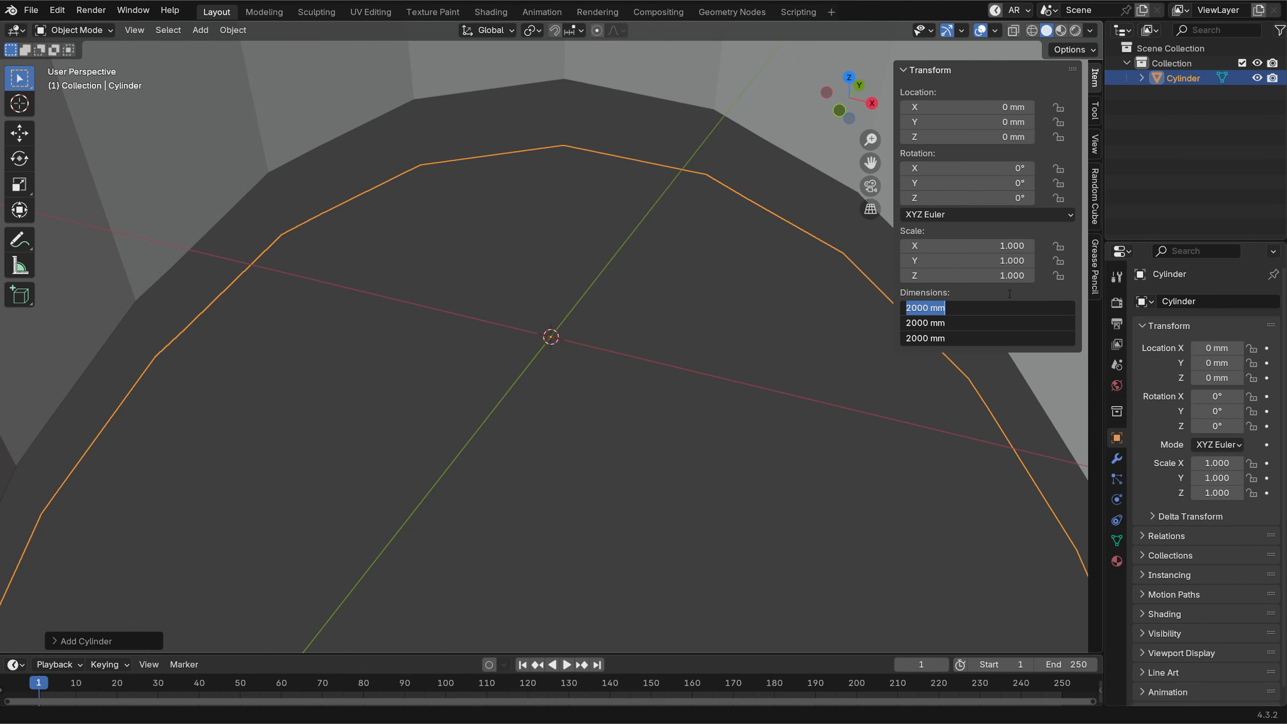
Set the cylinder's X, Y and Z dimensions to 2.5 in and deselect it
type("2.5in")
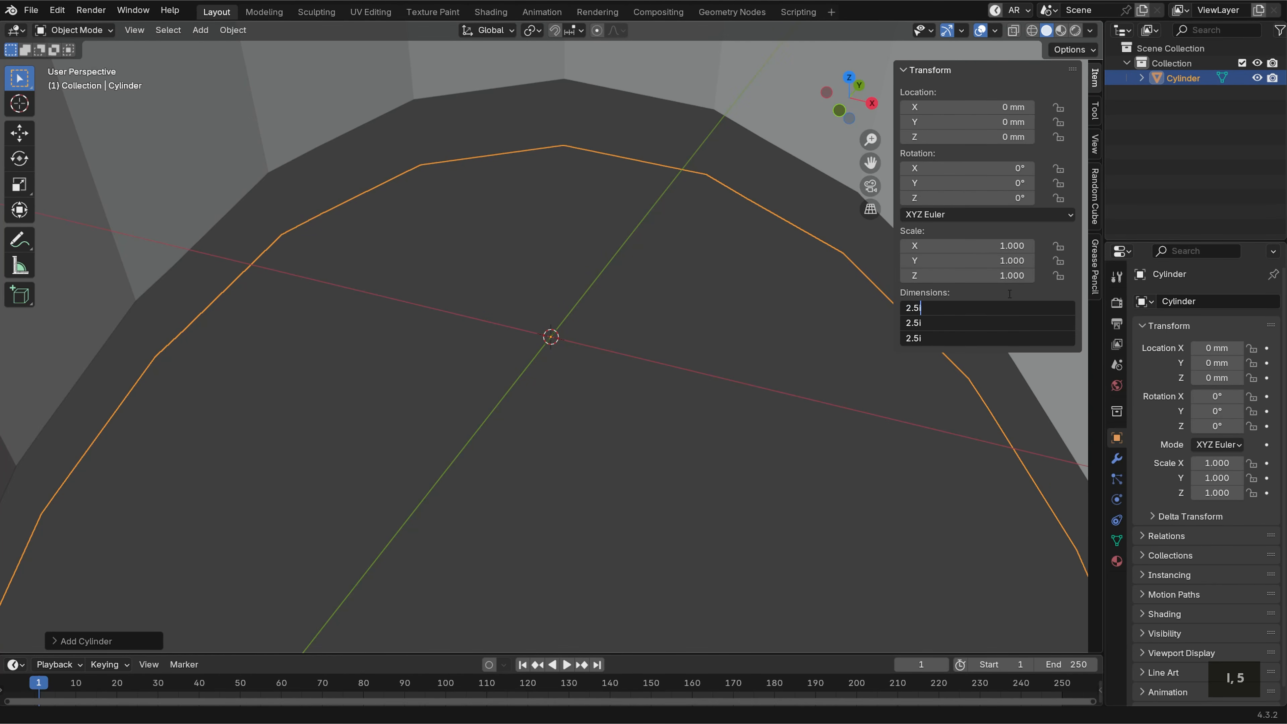
key("Return")
scroll(543, 447, "down", 2)
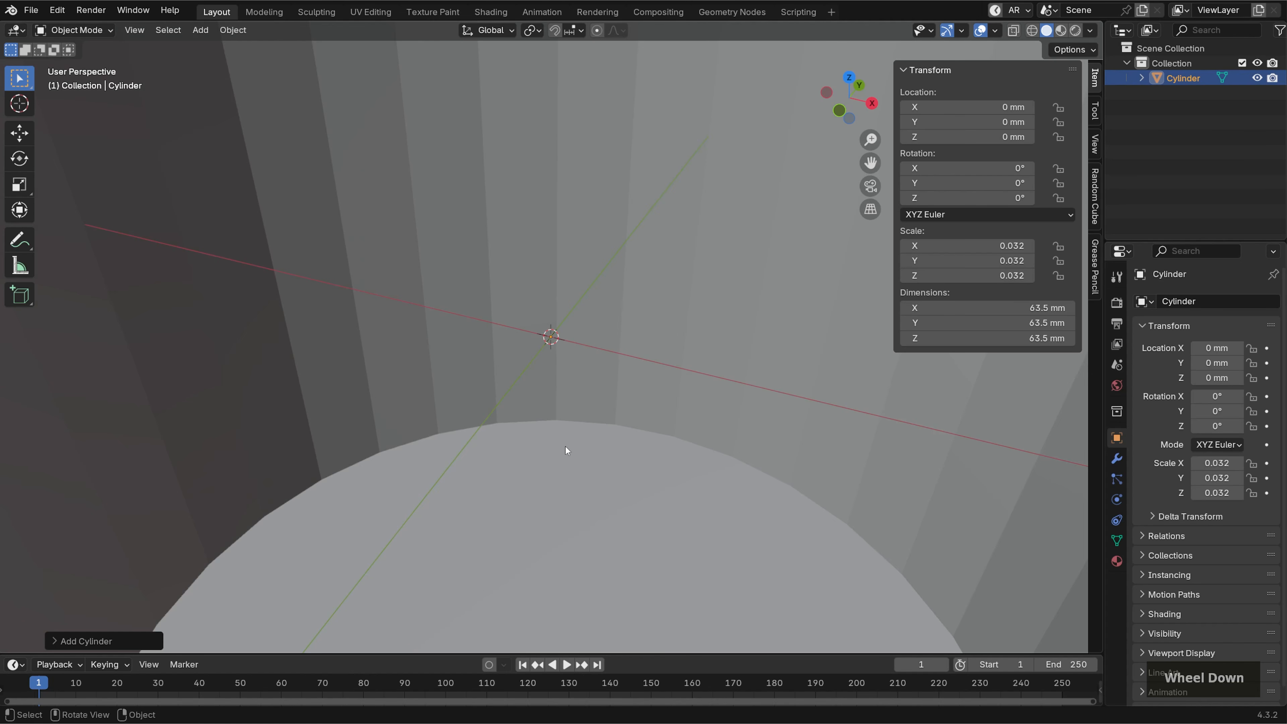
scroll(650, 432, "up", 5)
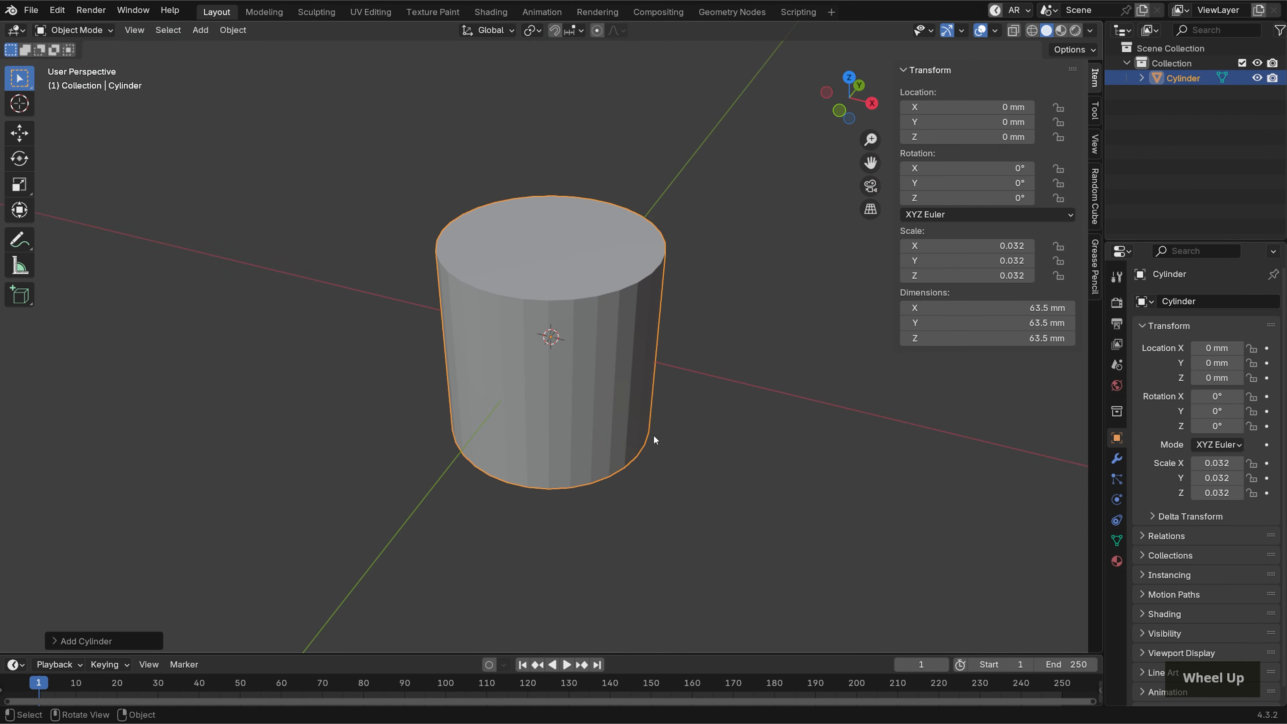
left_click(756, 431)
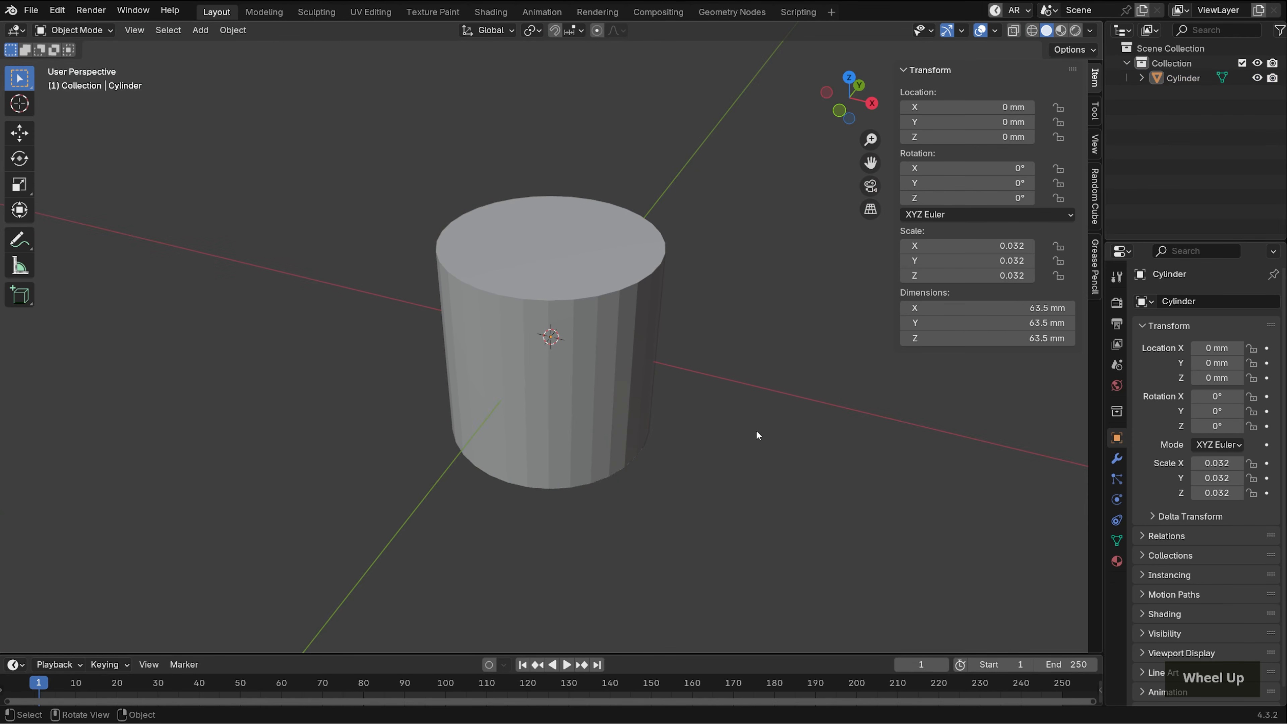
middle_click_drag(756, 429, 793, 397, "ctrl")
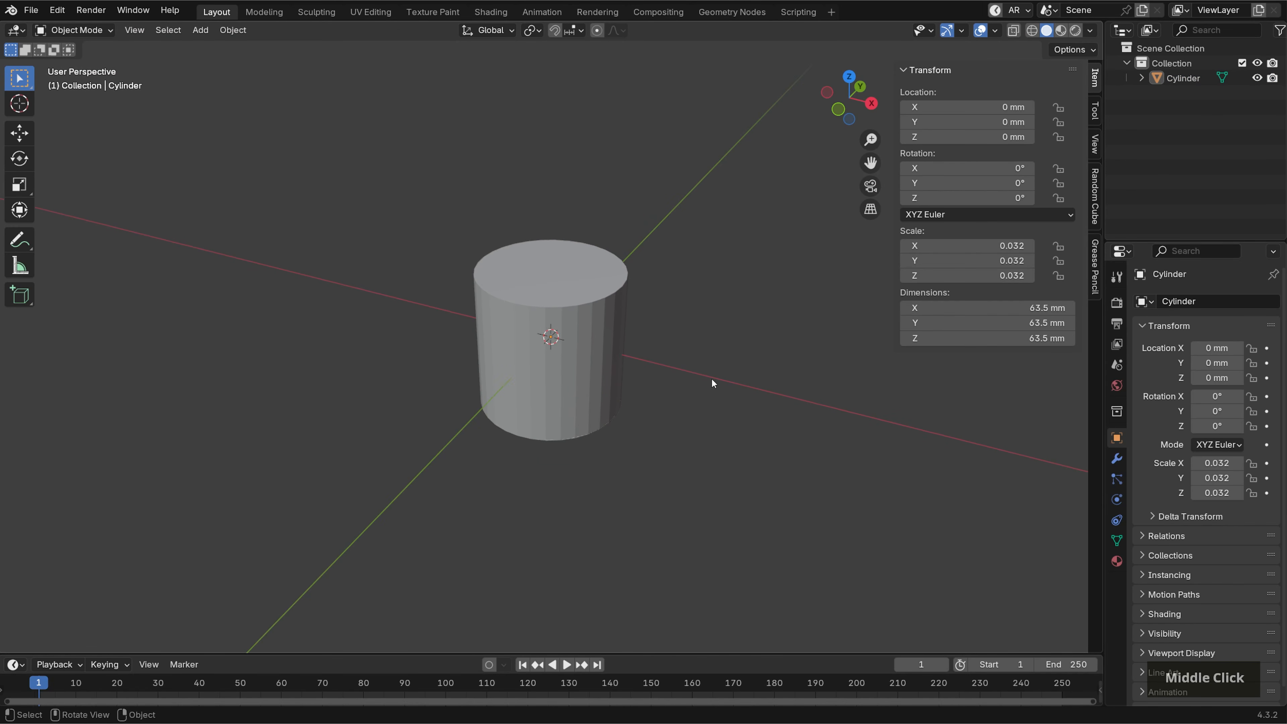
Delete the cylinder's top face in Edit Mode to leave the mesh open at the top
key("Tab")
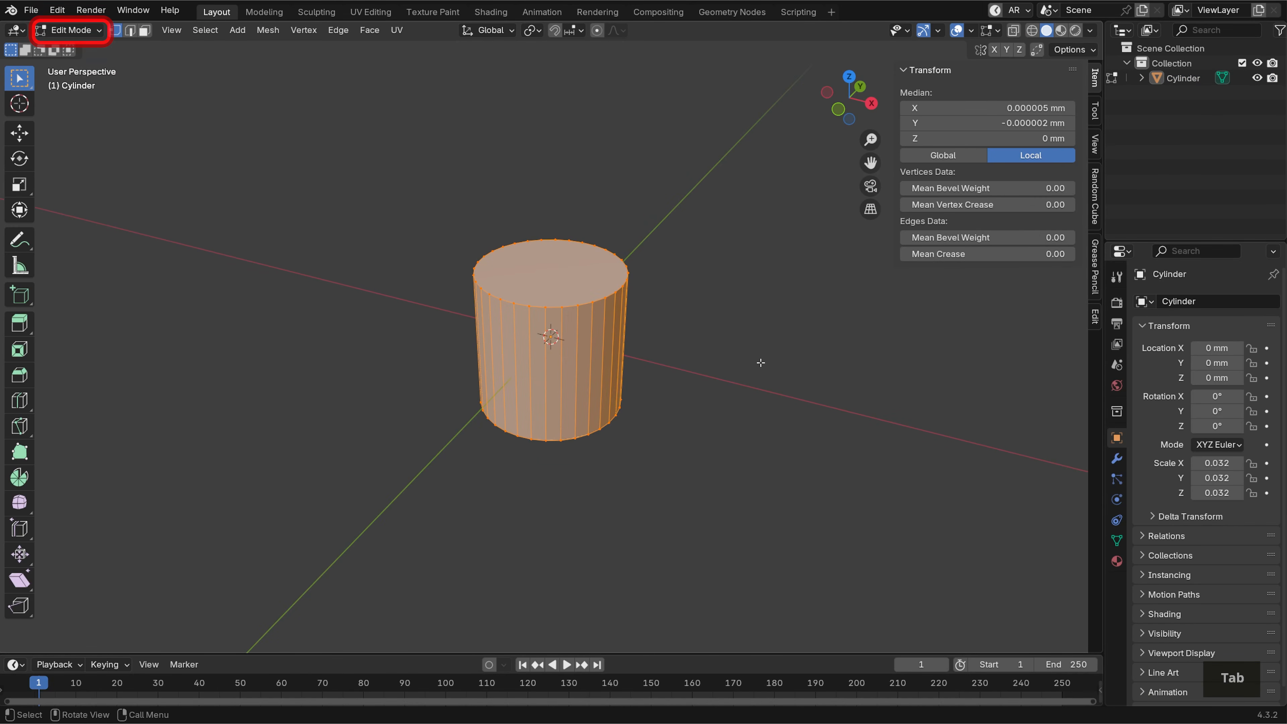
key("3")
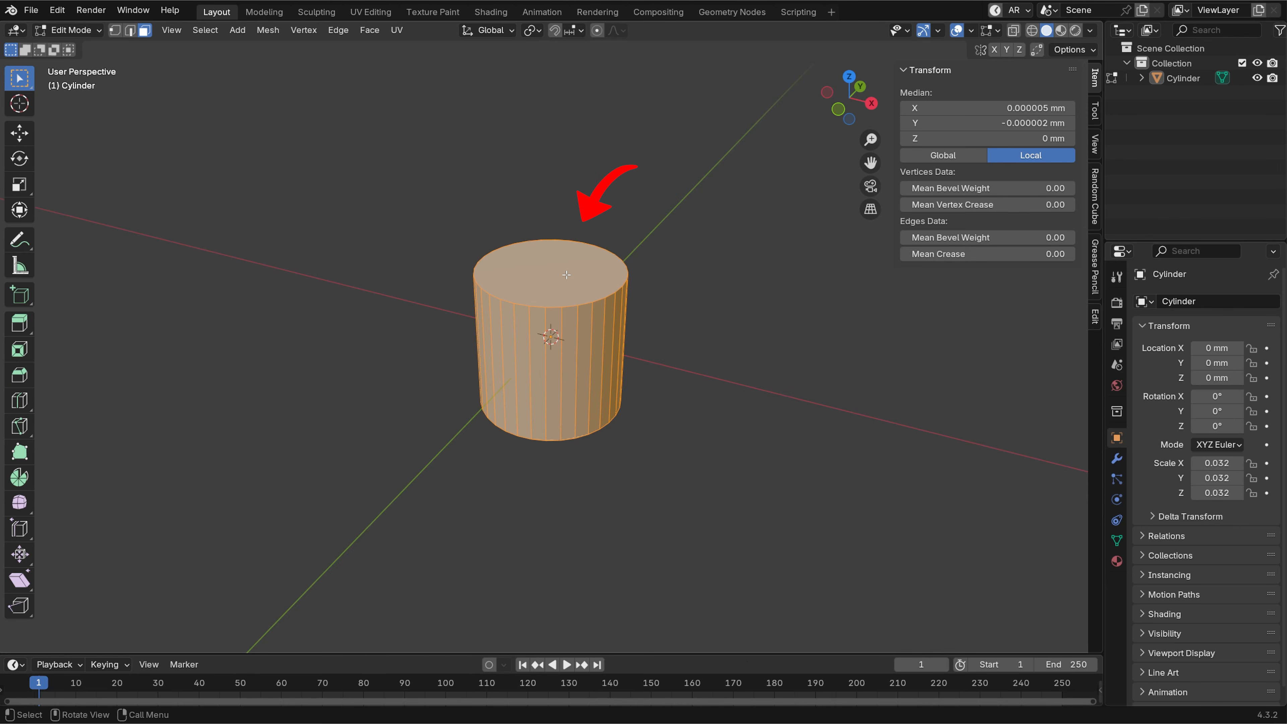
left_click(566, 274)
key("x")
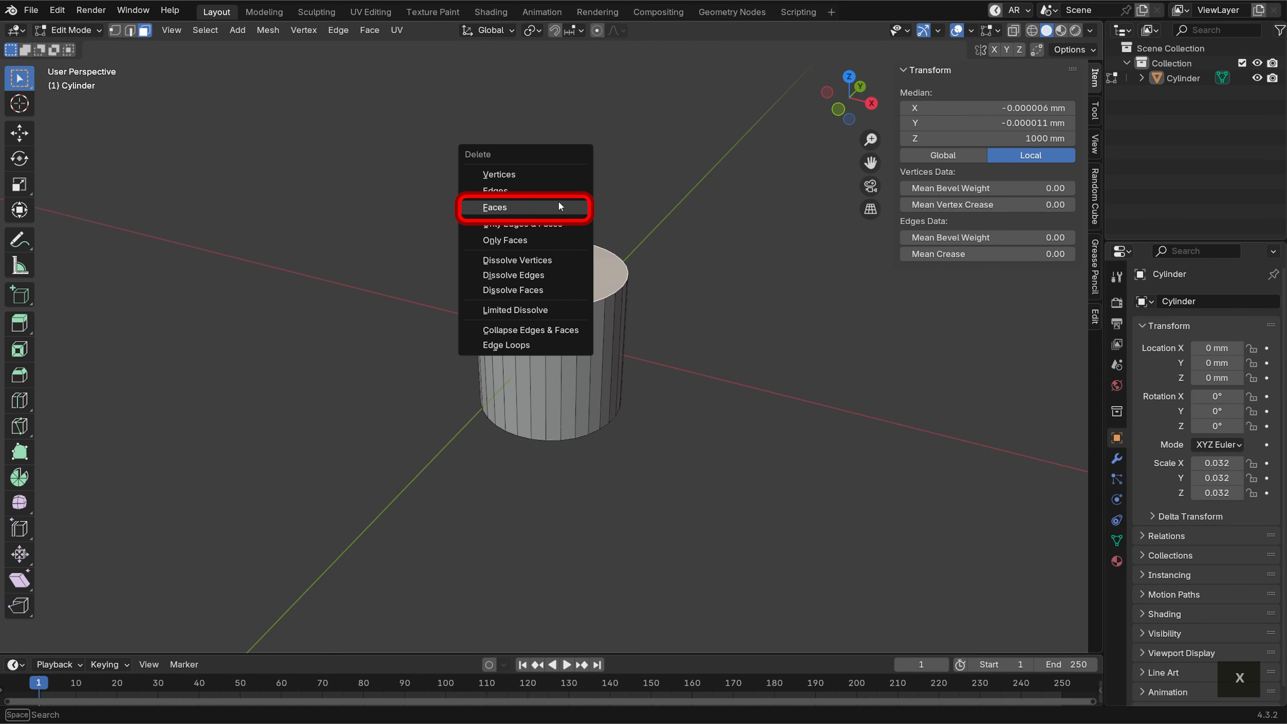
left_click(560, 206)
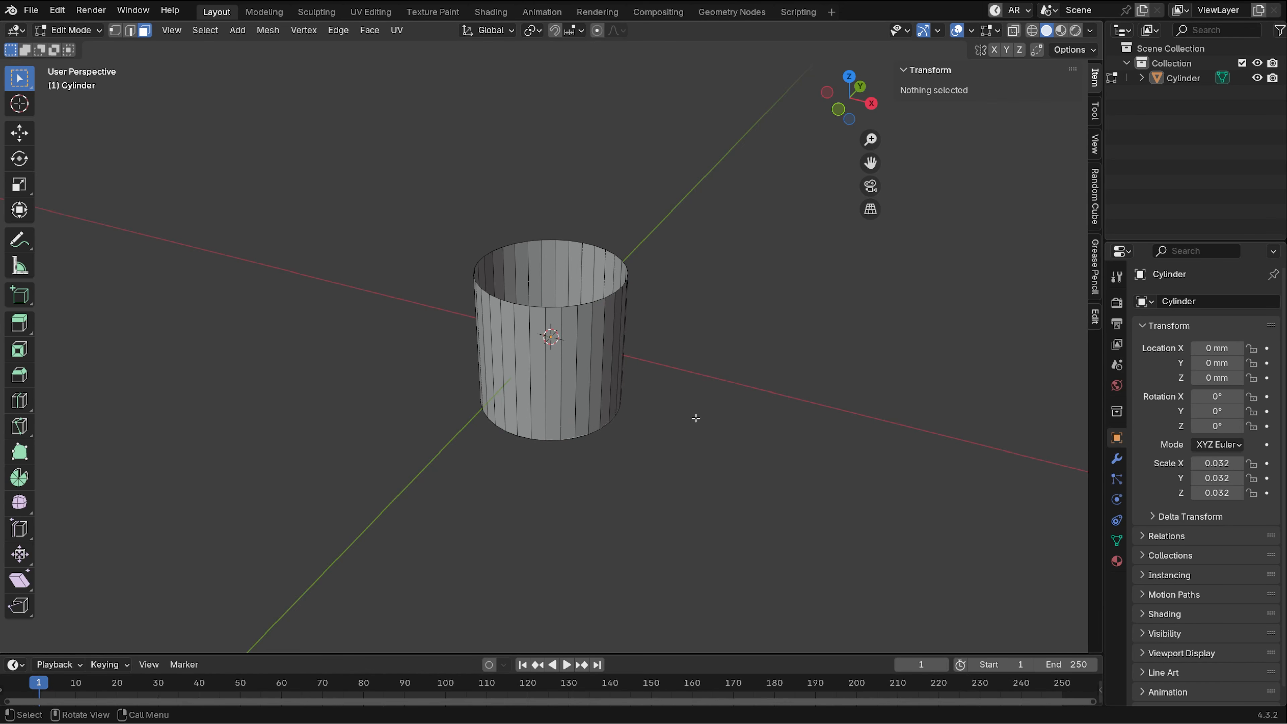
Add 9 evenly spaced horizontal loop cuts around the cylinder wall, with the slide factor at 0
middle_click_drag(696, 418, 762, 324)
key("ctrl+r")
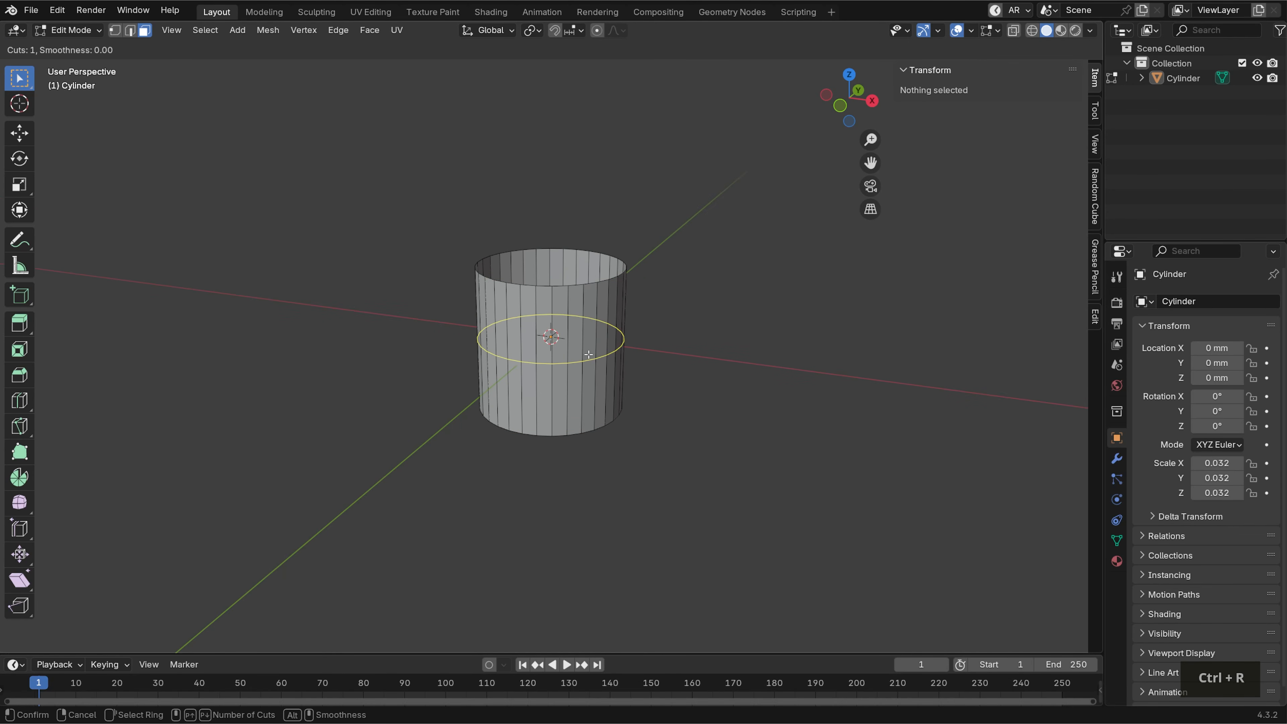
scroll(588, 354, "up", 4)
scroll(588, 354, "down", 3)
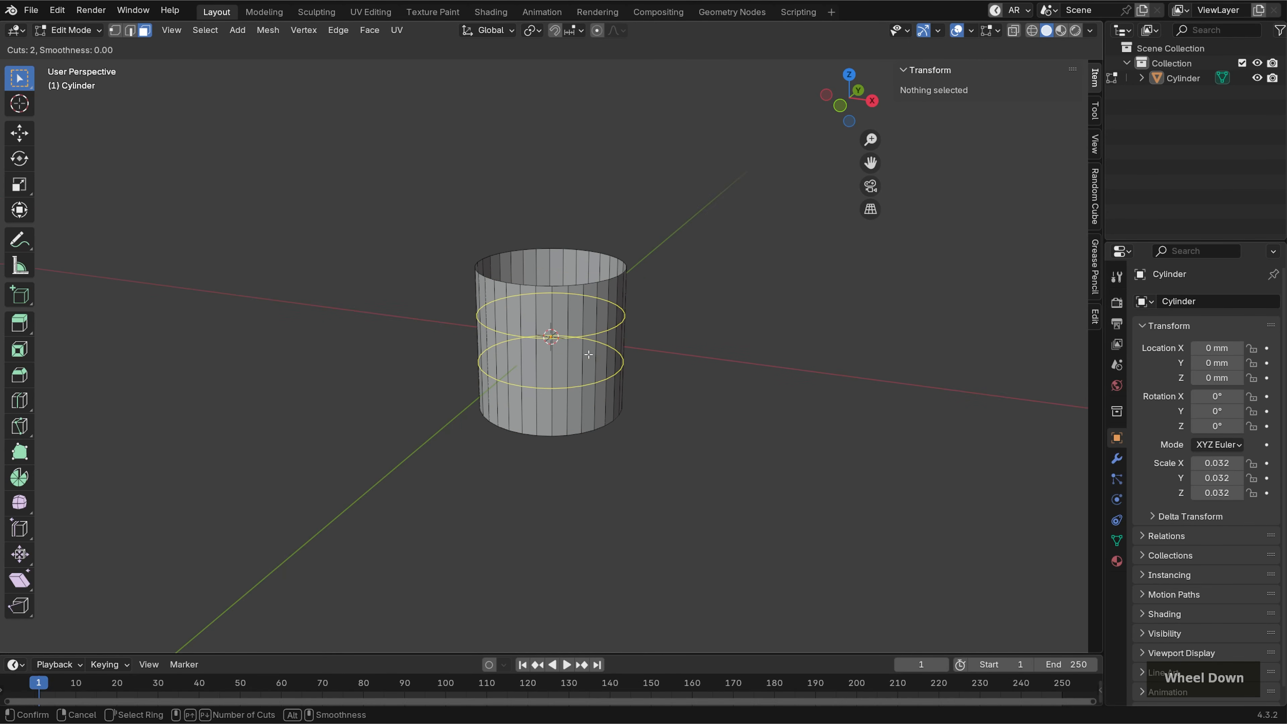
scroll(588, 354, "down", 1)
left_click(588, 355)
left_click(589, 354)
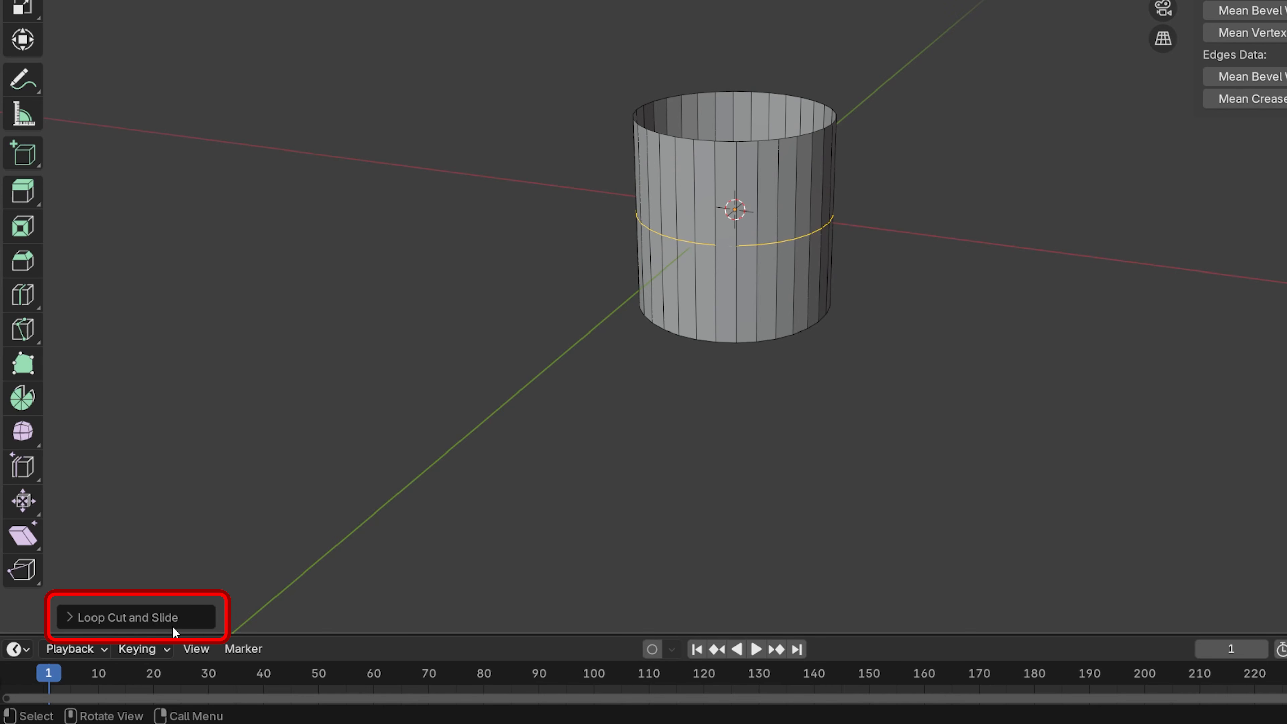
left_click(170, 619)
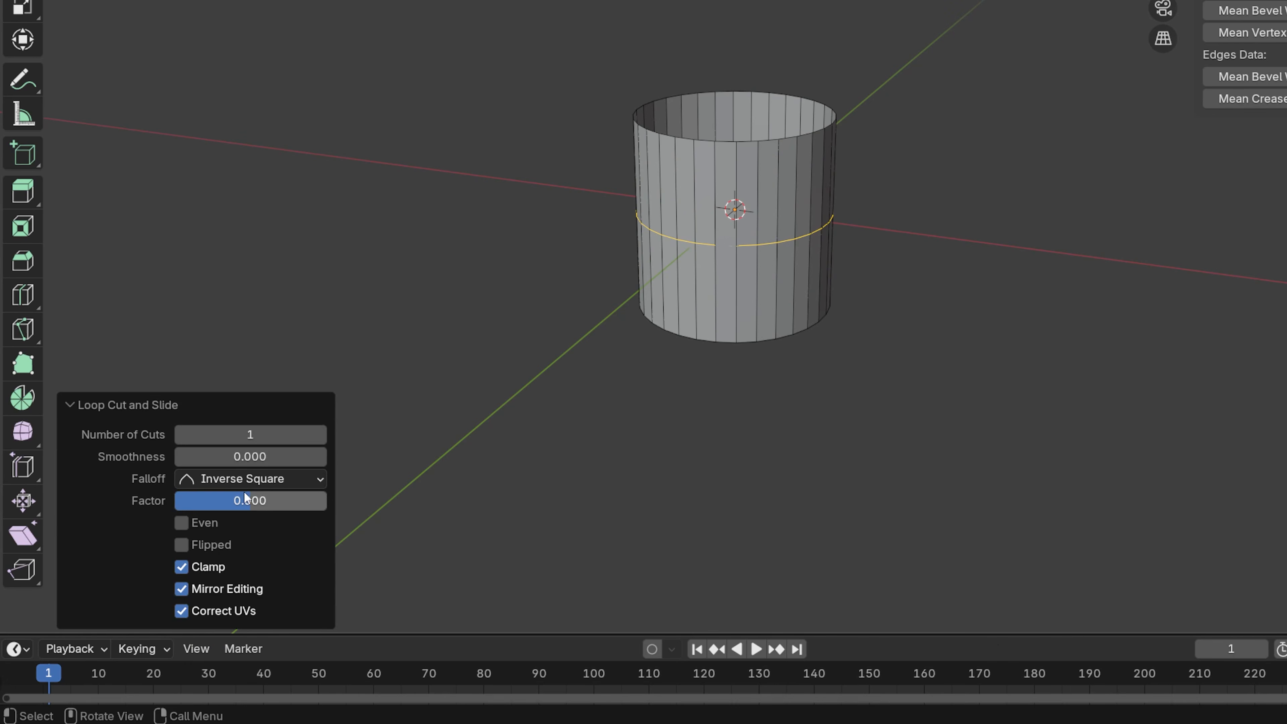
left_click(269, 434)
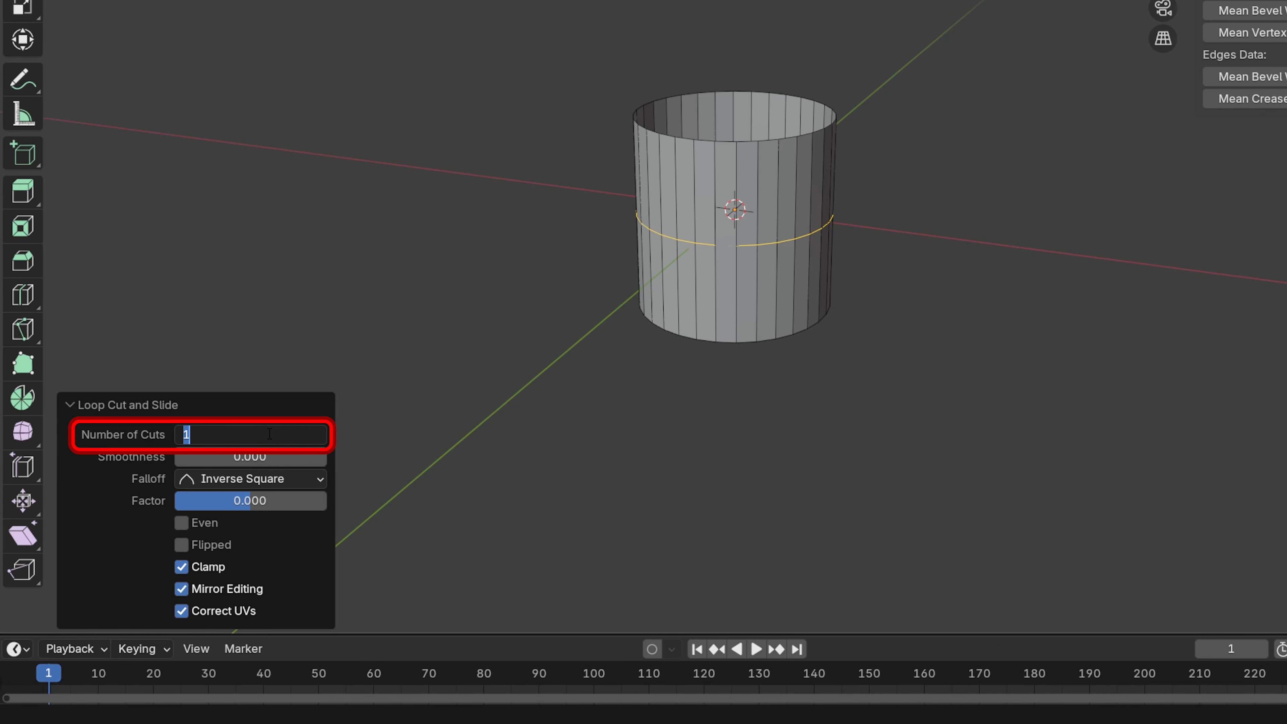
type("9")
key("Return")
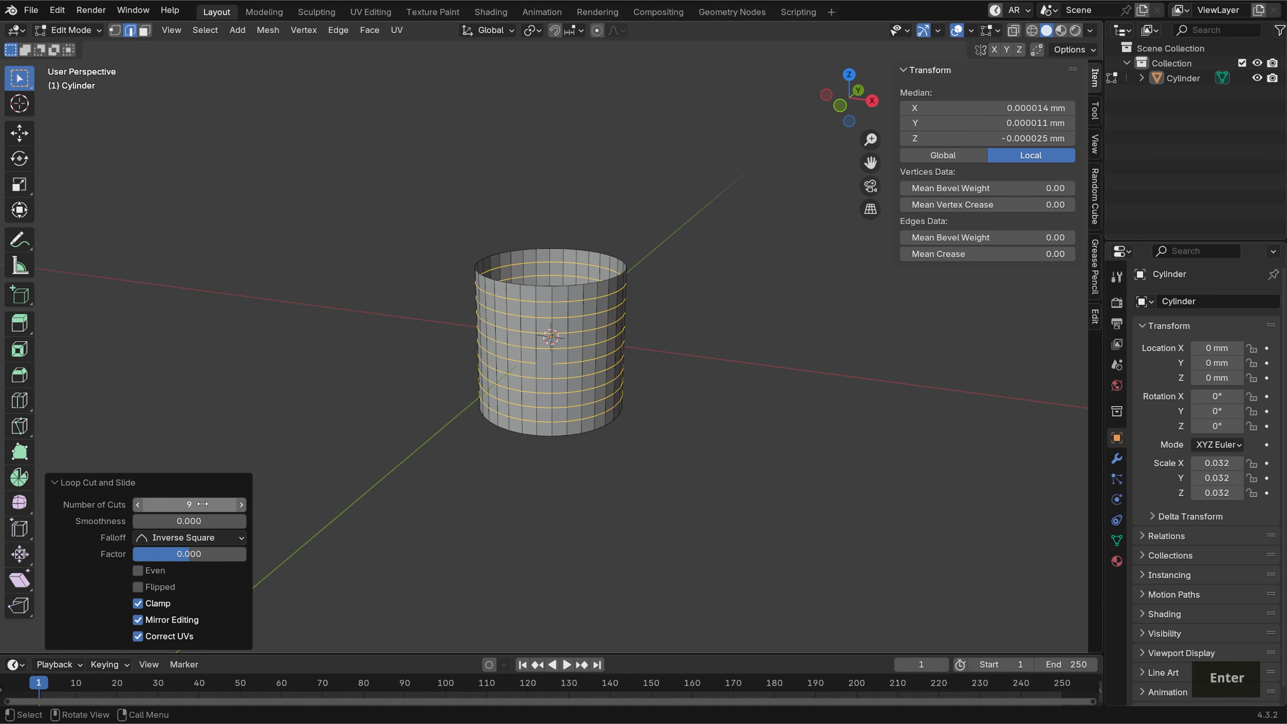
Select all the wall's grid faces by picking one face and selecting similar faces by area
middle_click_drag(831, 268, 805, 374)
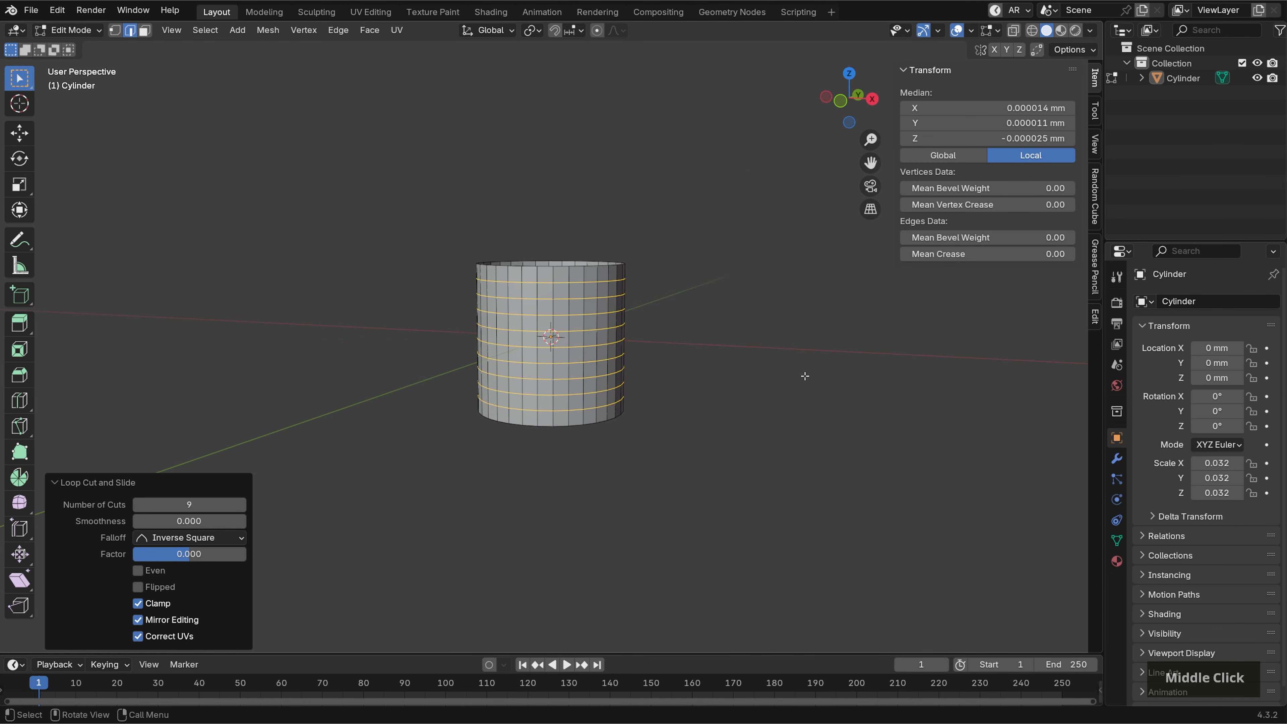
scroll(804, 386, "up", 2)
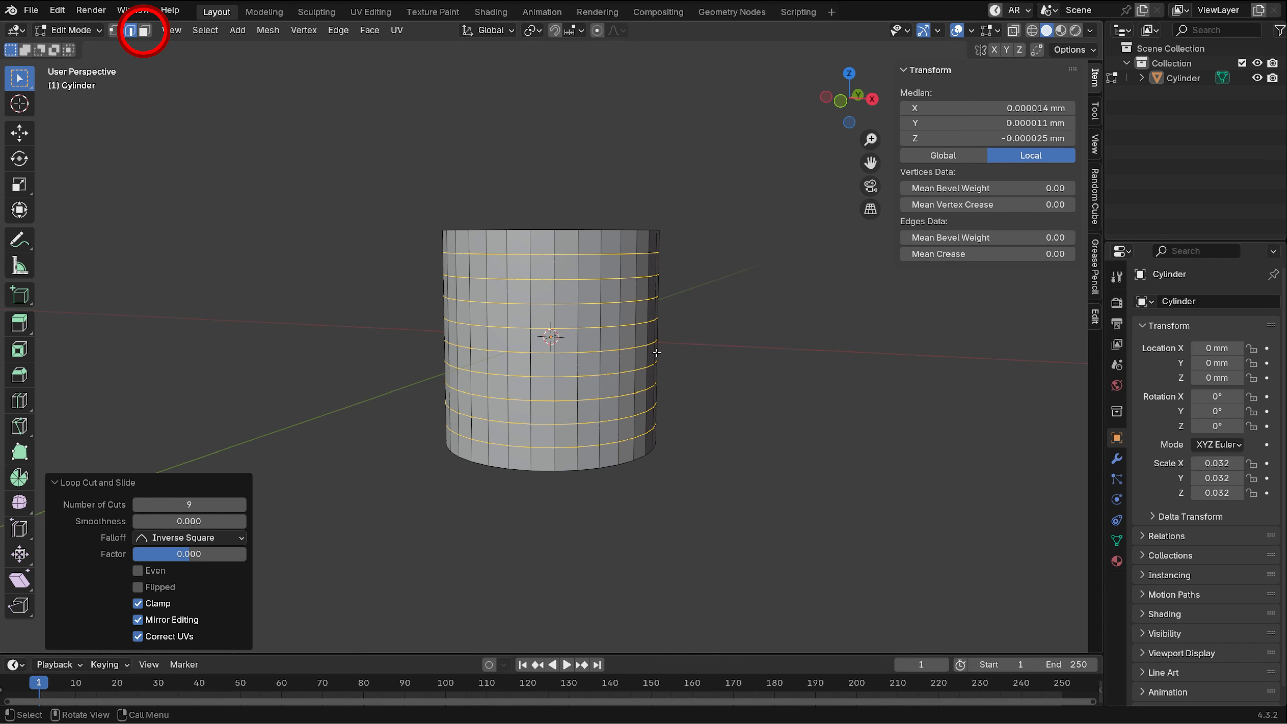
key("3")
left_click(586, 344)
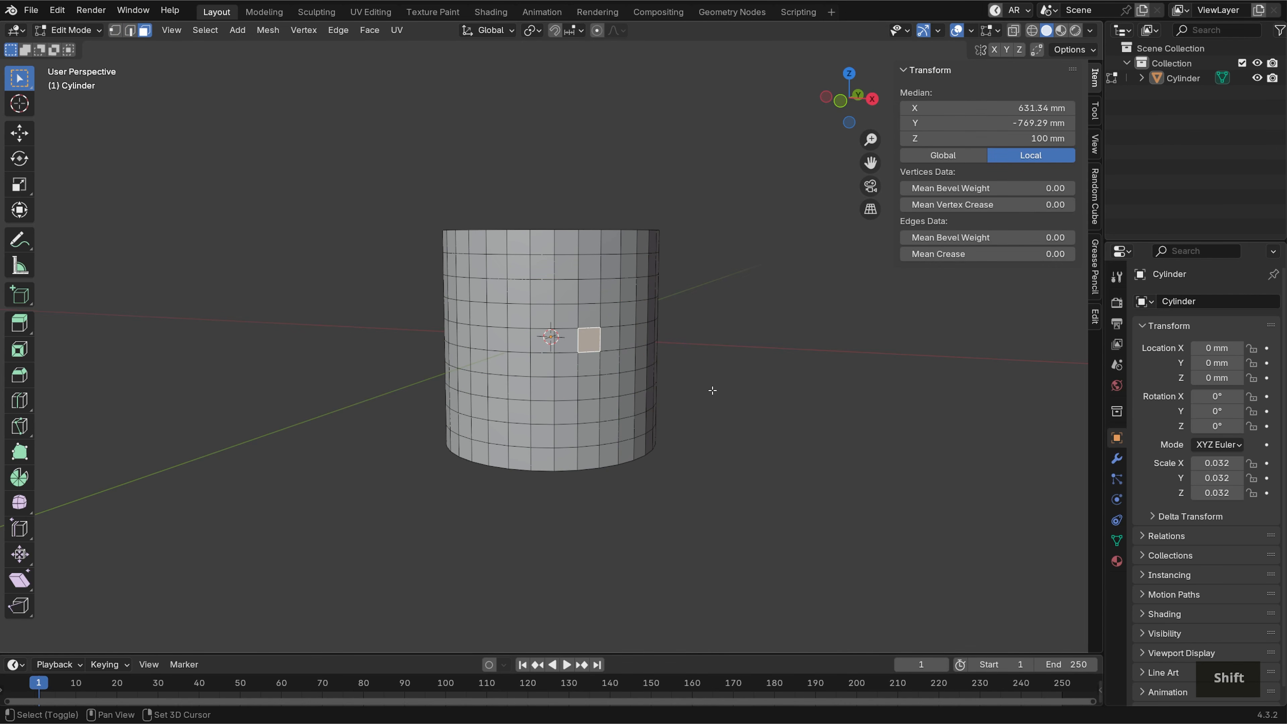
key("shift+g")
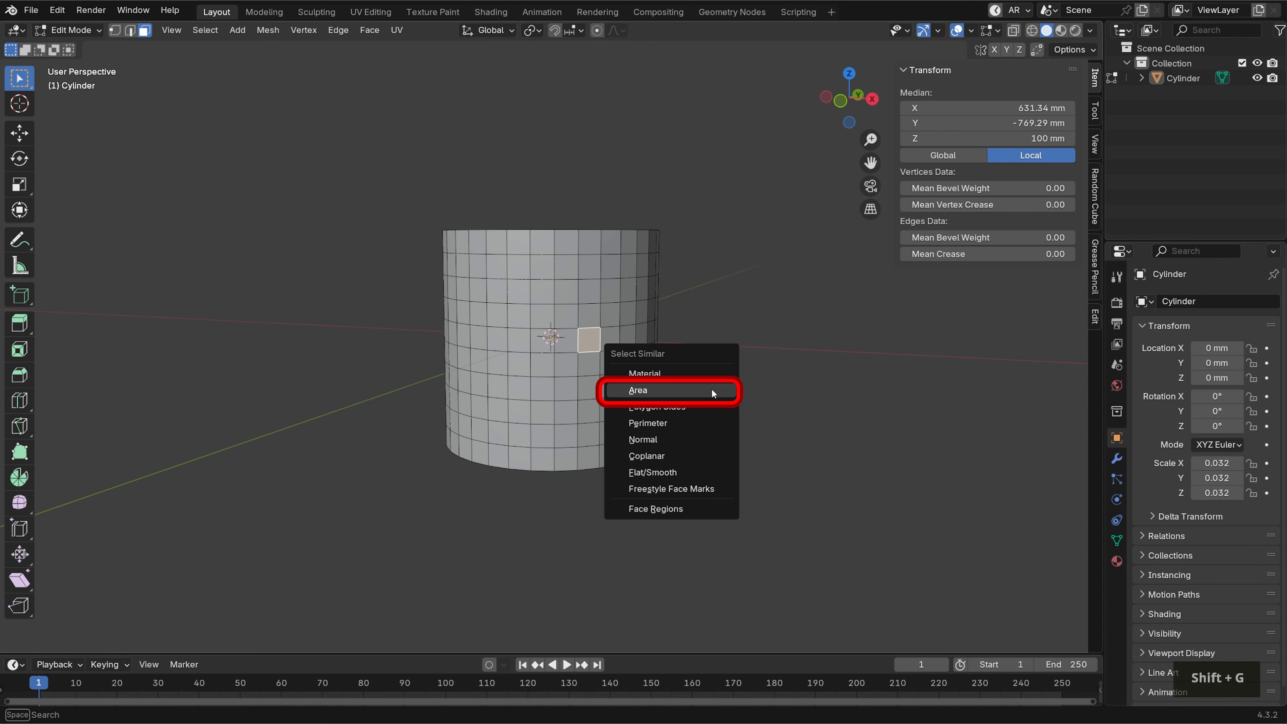
left_click(711, 390)
mouse_move(776, 467)
middle_mouse_down()
mouse_move(758, 393)
mouse_move(761, 468)
middle_mouse_up()
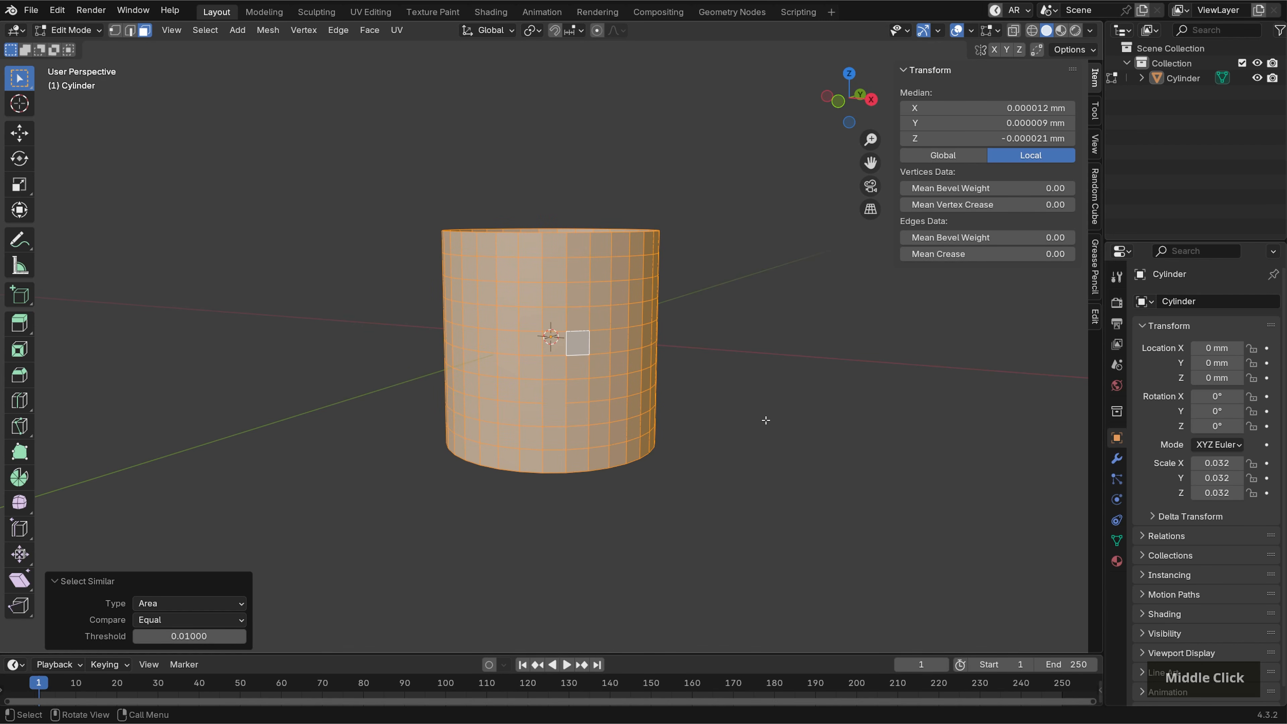
Inset the selected wall faces individually by about 95.75 mm so each inner face shrinks almost to a point
key("i")
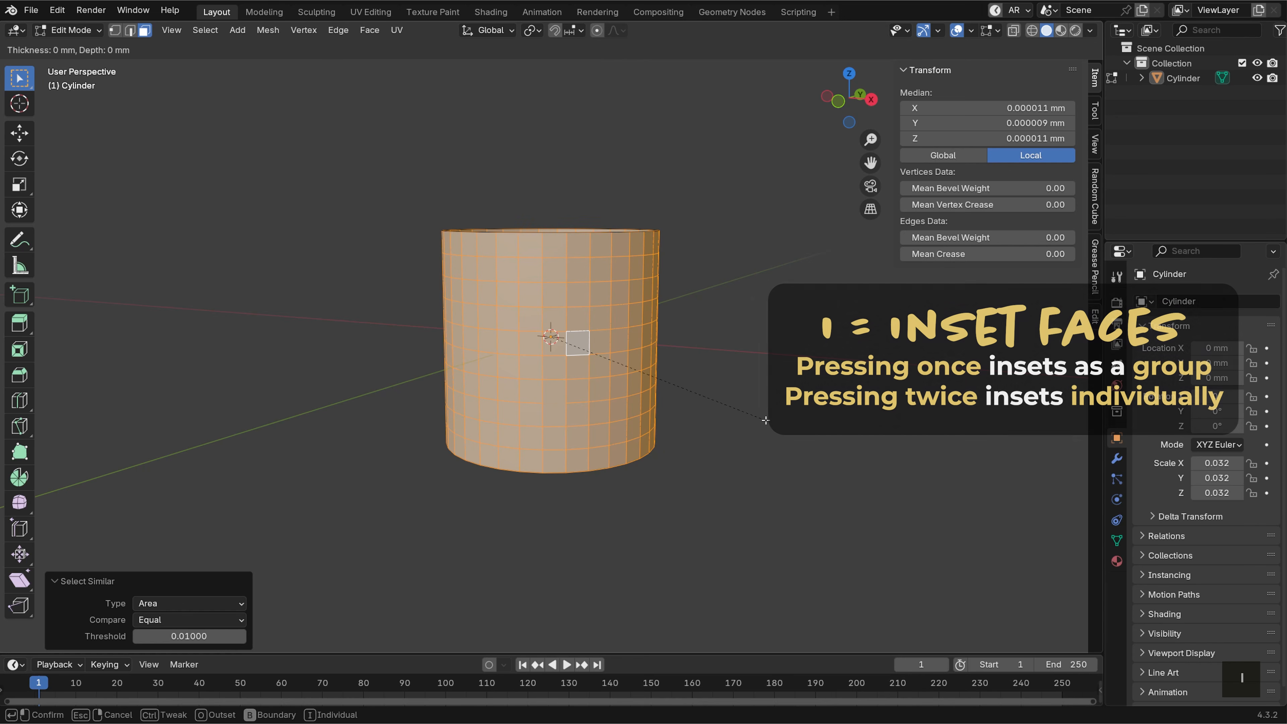
key("i")
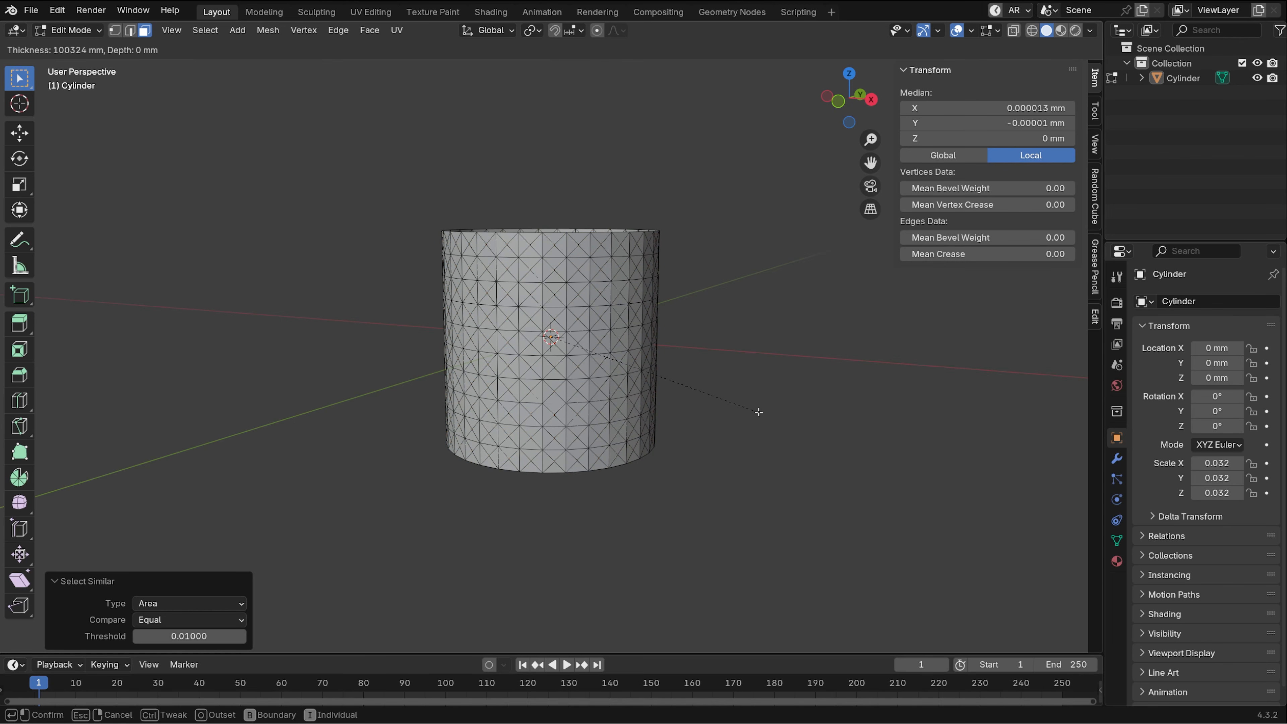
key("shift")
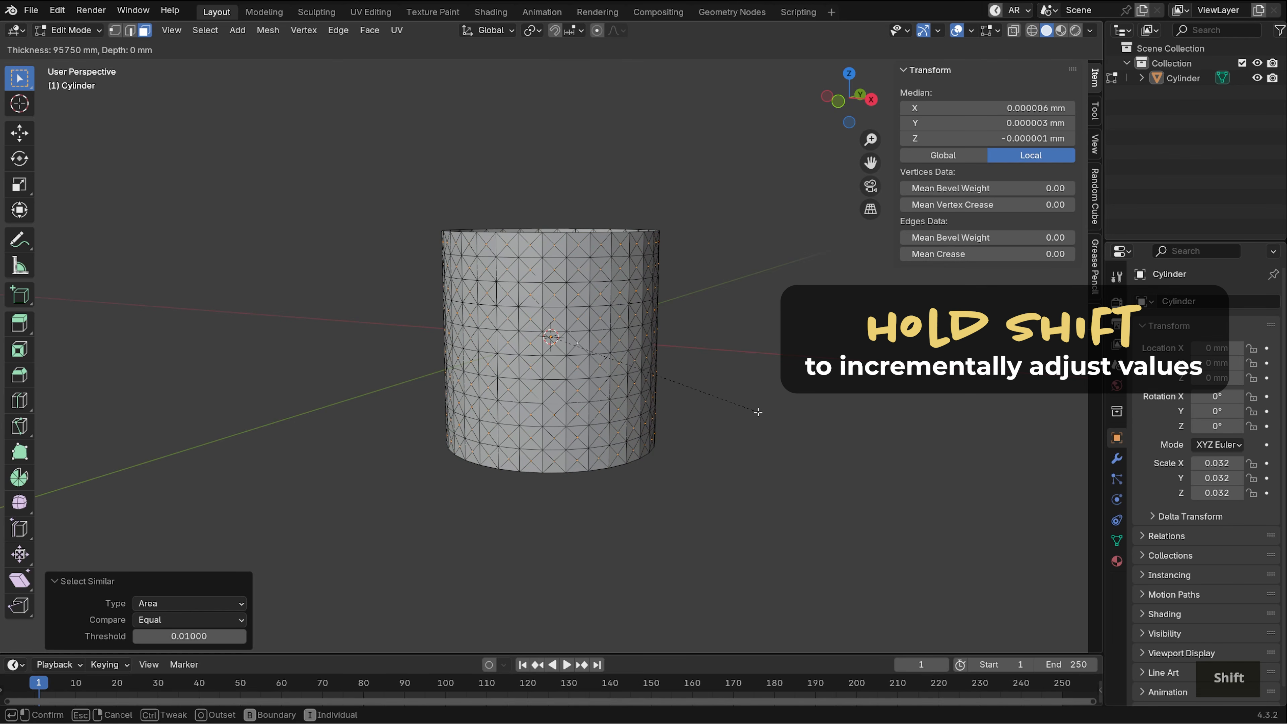
left_click(759, 411, "shift")
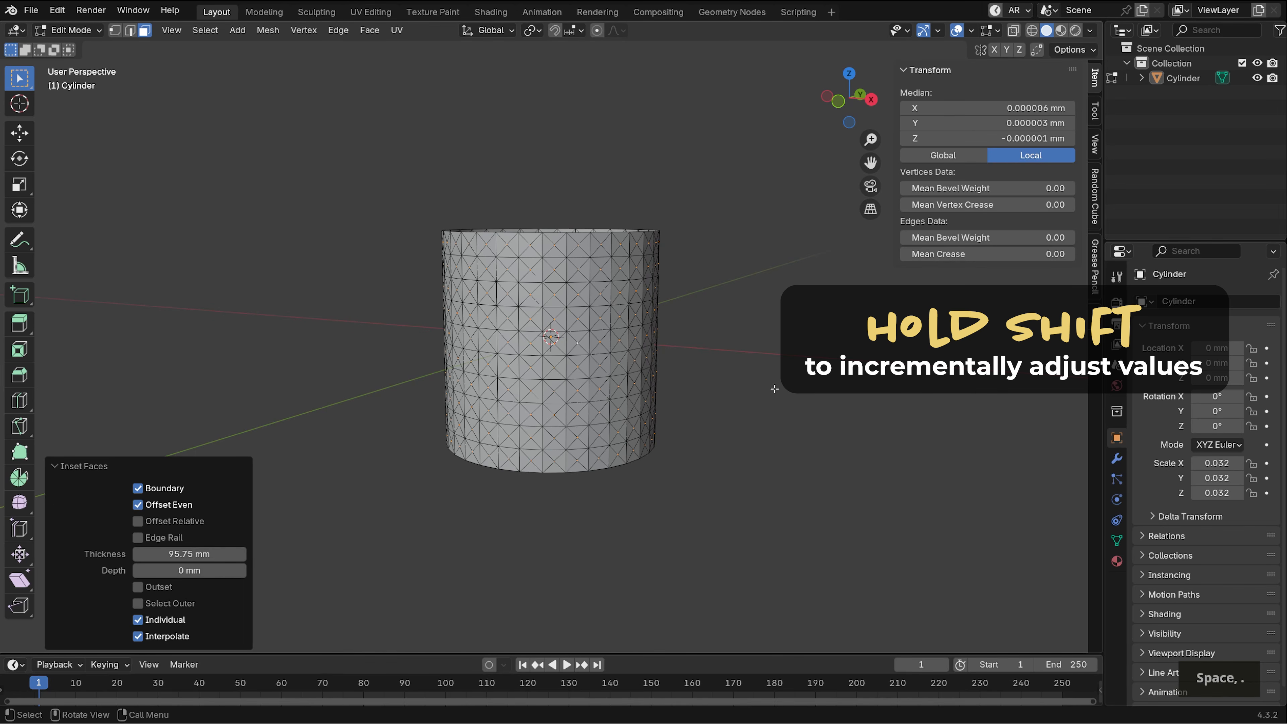
Scale the small inset faces outward by about 1.063 in X and Y, excluding Z, to form pyramid spikes
scroll(806, 381, "up", 2)
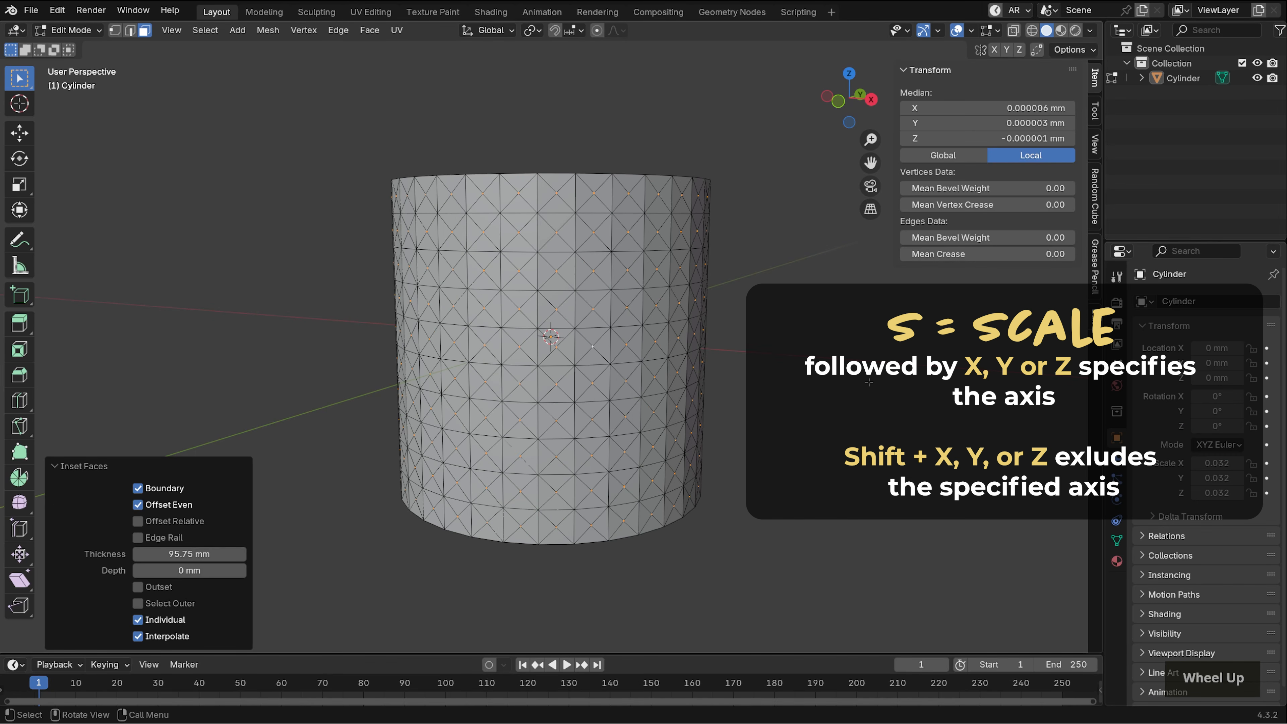
key("s")
key("shift+z")
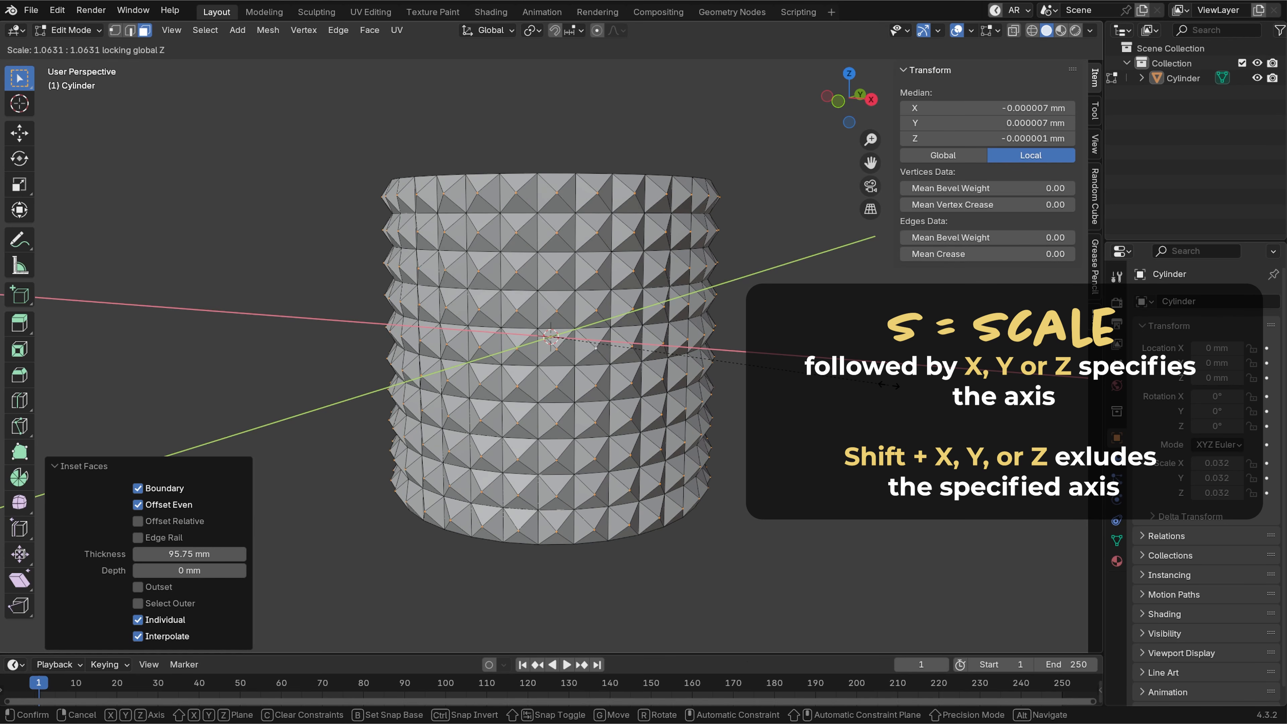
left_click(889, 385)
Merge the vertices at the pyramid tips by distance with a merge distance of about 9.02 mm
middle_click_drag(862, 379, 833, 370)
key("m")
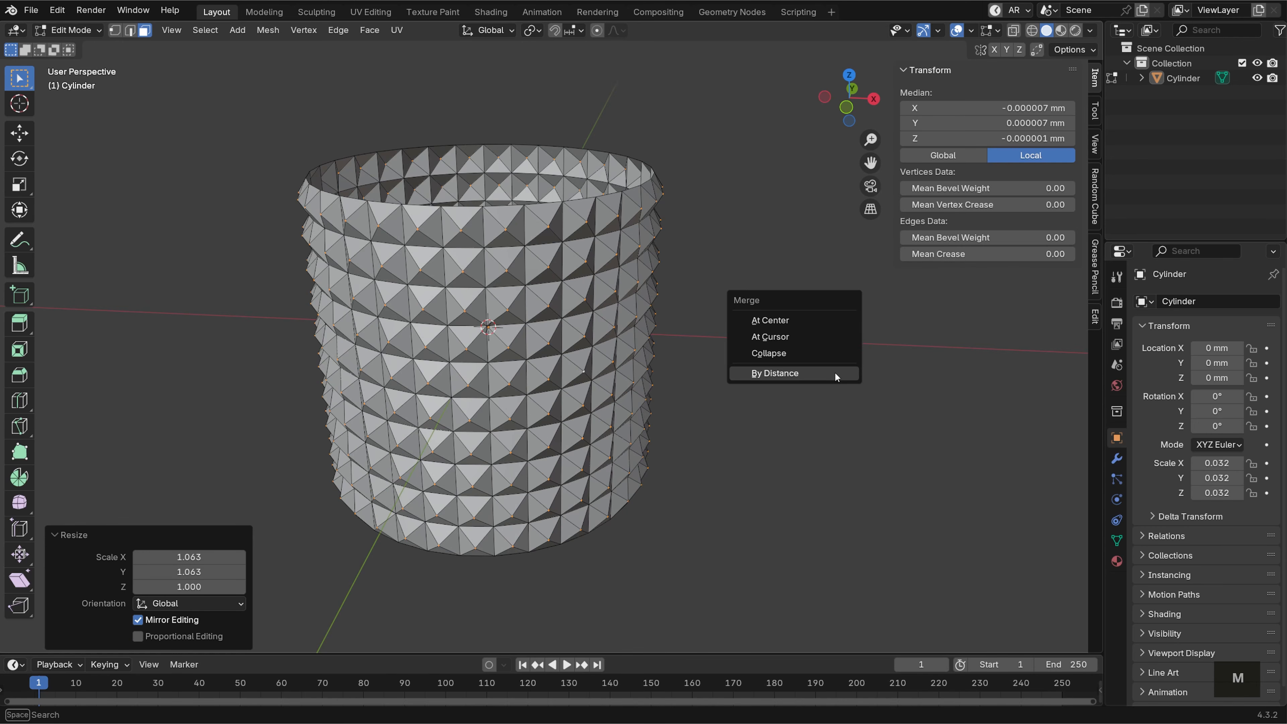
left_click(835, 374)
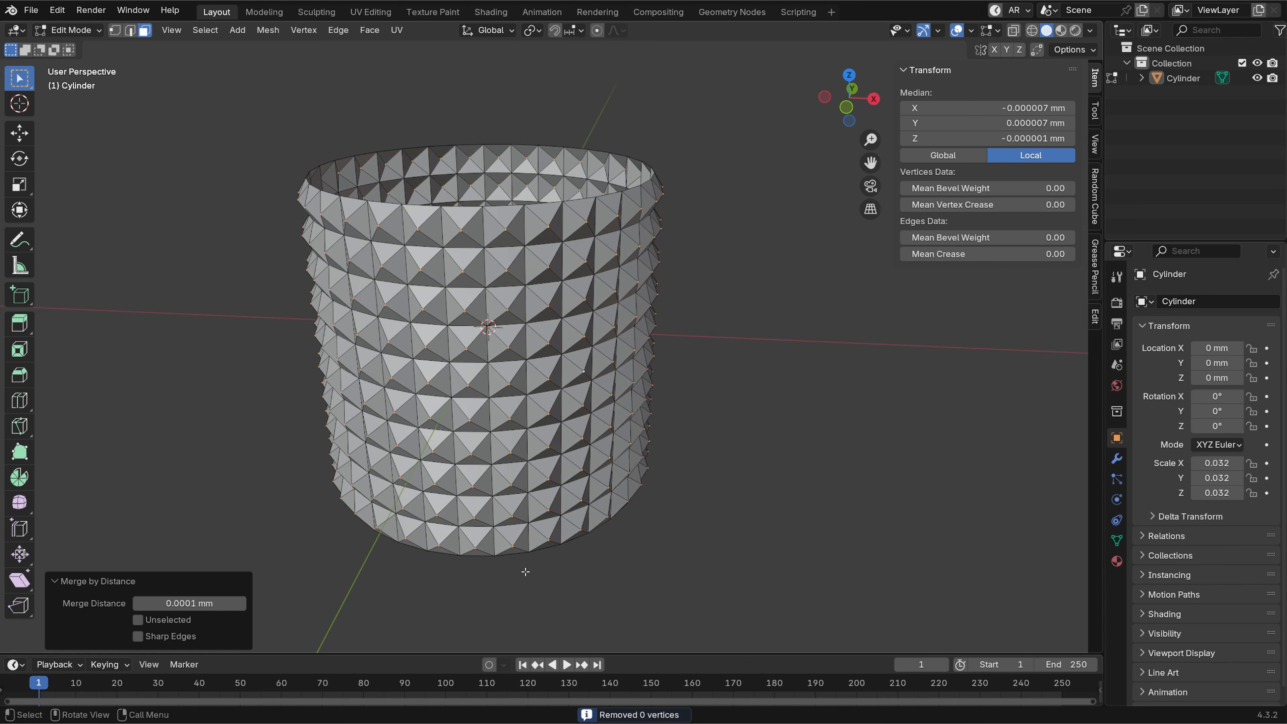
scroll(627, 392, "up", 8)
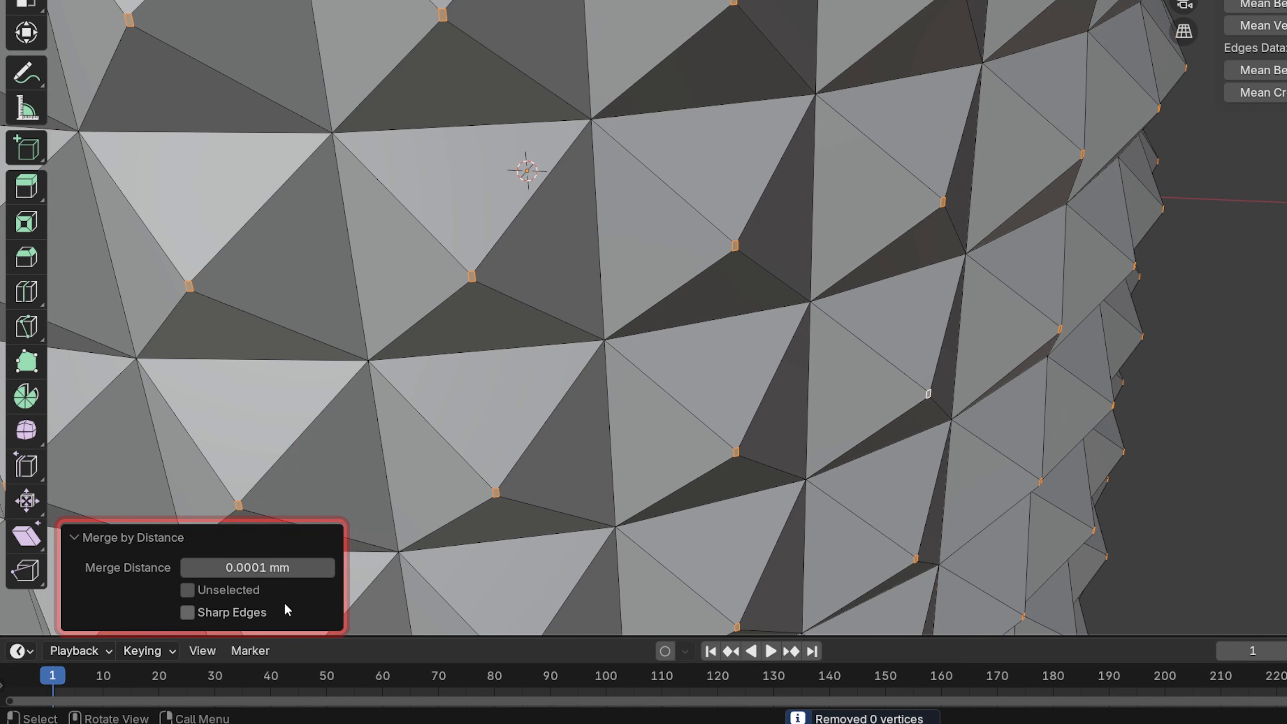
left_click_drag(189, 602, 269, 568)
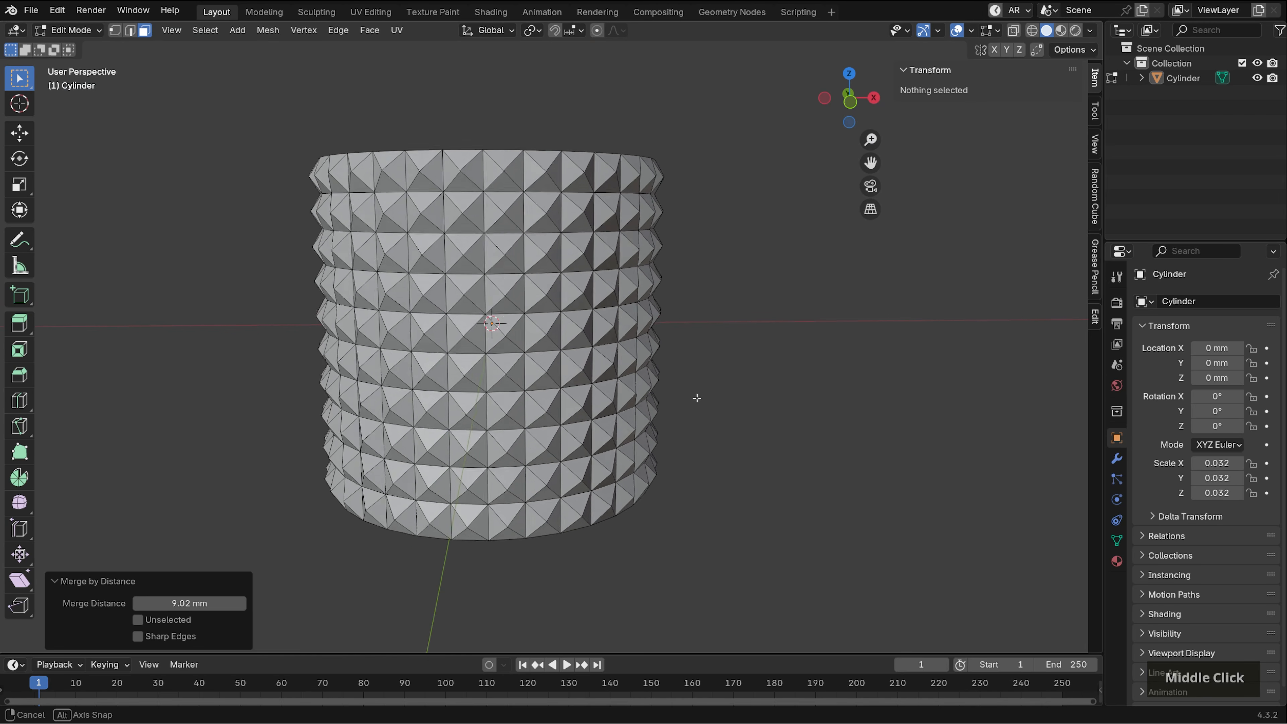
Return to Object Mode and add a Solidify modifier to the spiked cylinder
key("Tab")
middle_click_drag(715, 392, 702, 413)
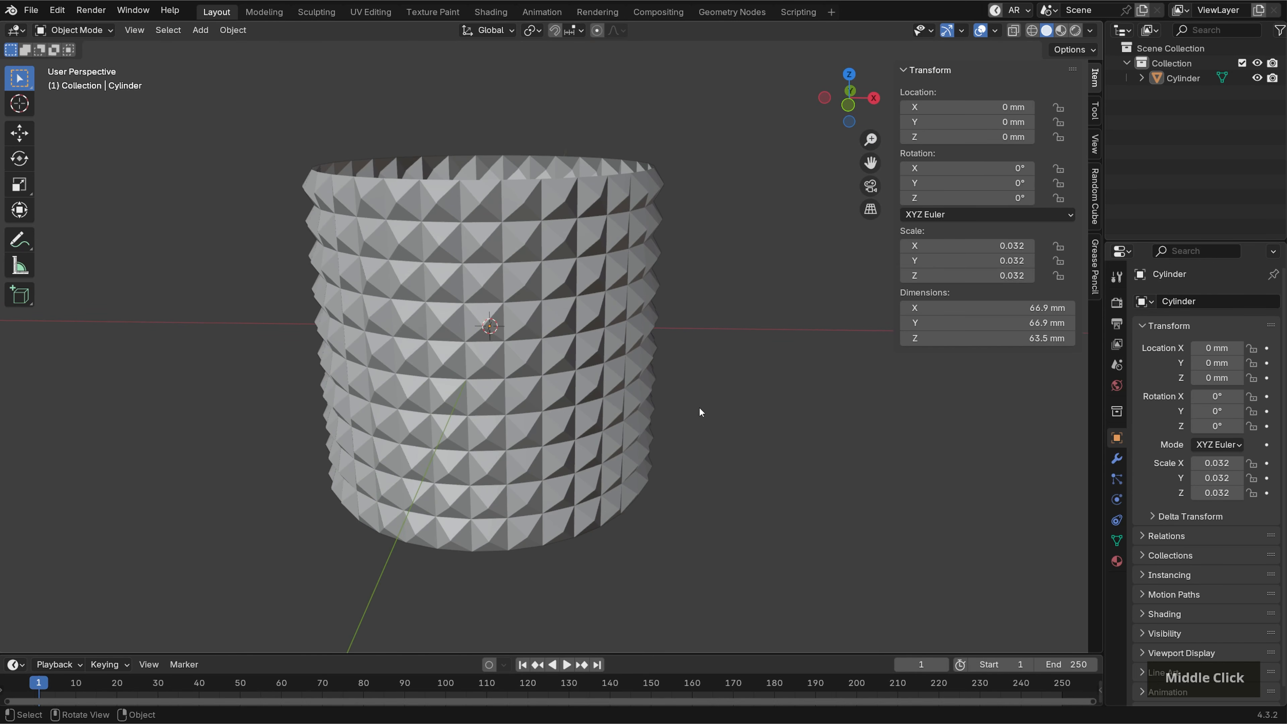
left_click(1118, 458)
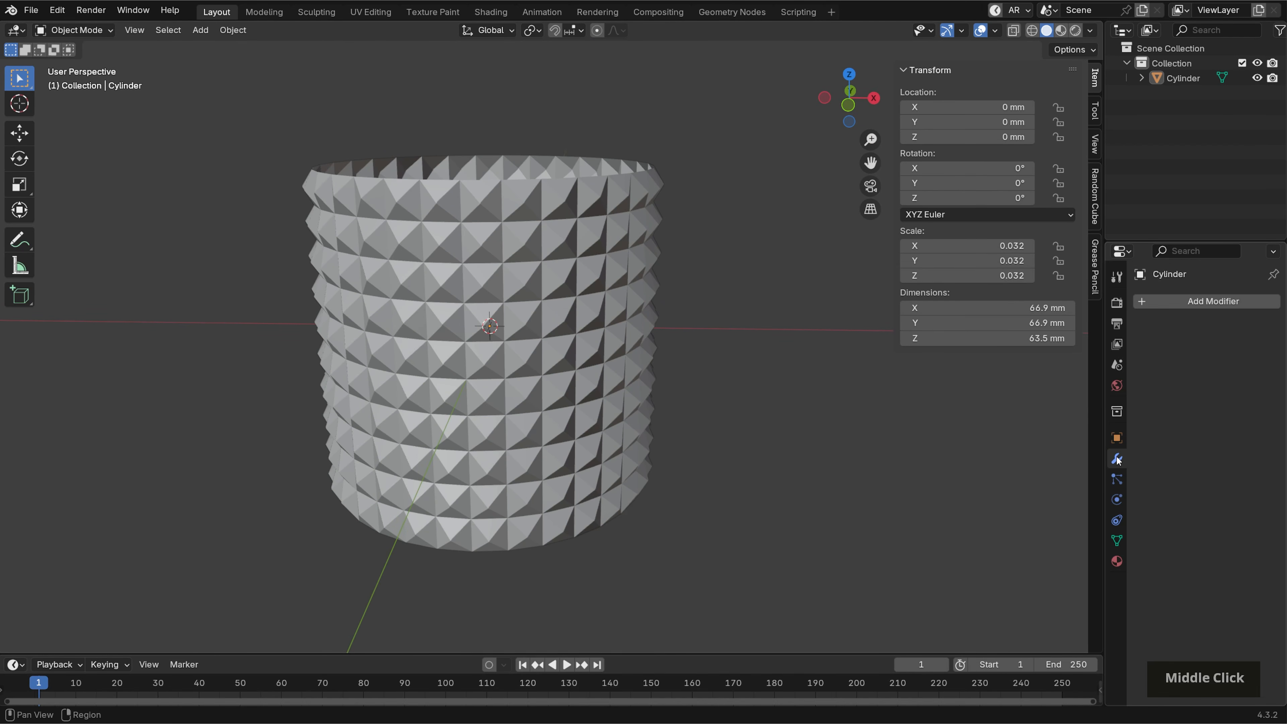
left_click(1194, 301)
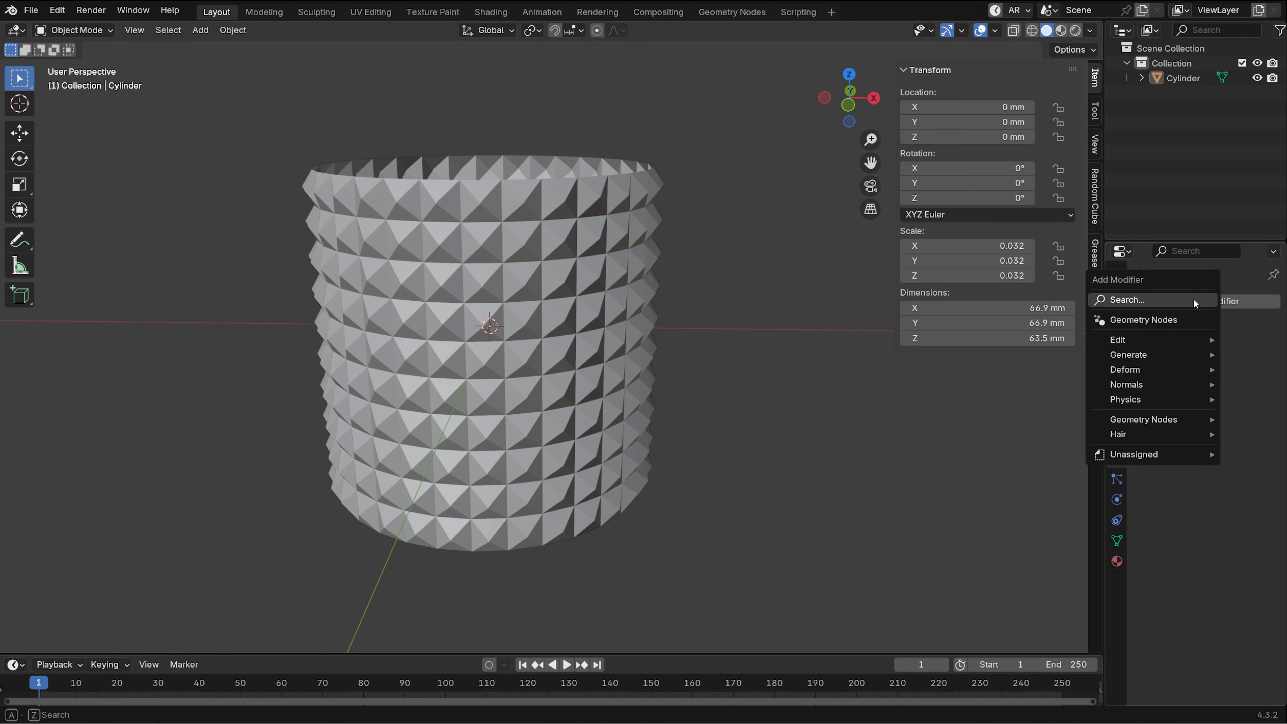
type("soli")
key("Return")
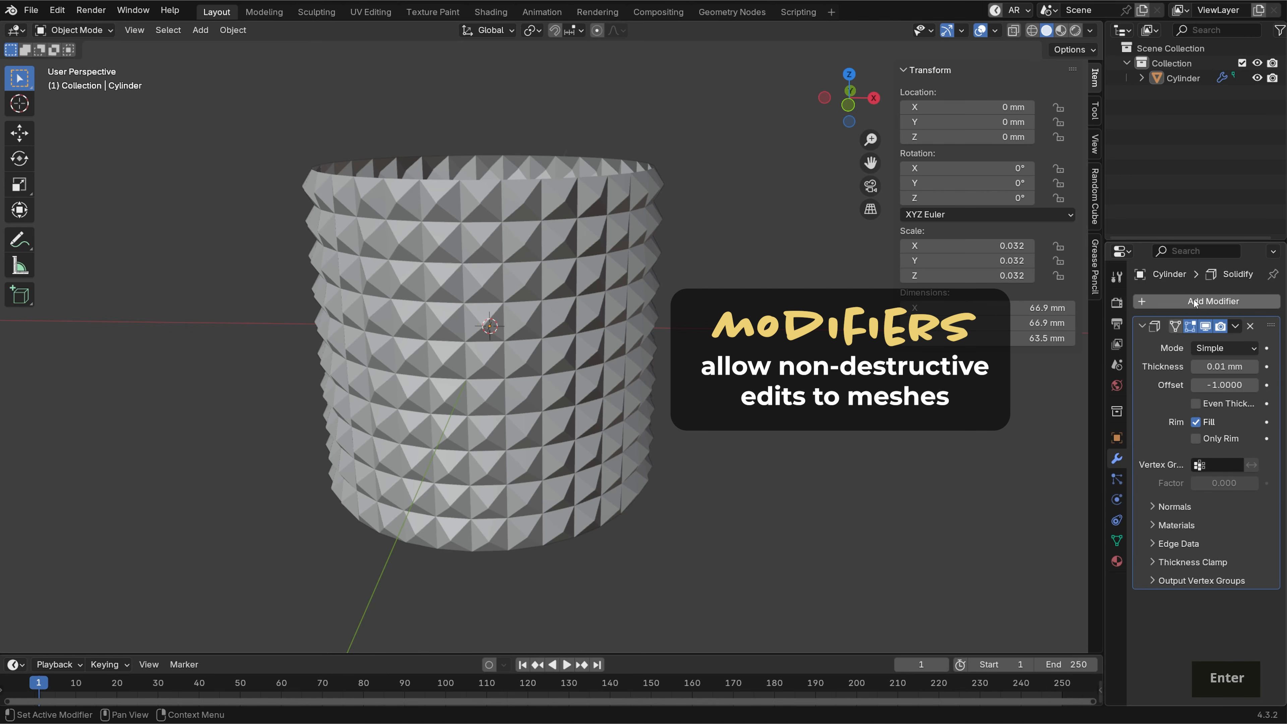
scroll(1194, 301, "down", 1)
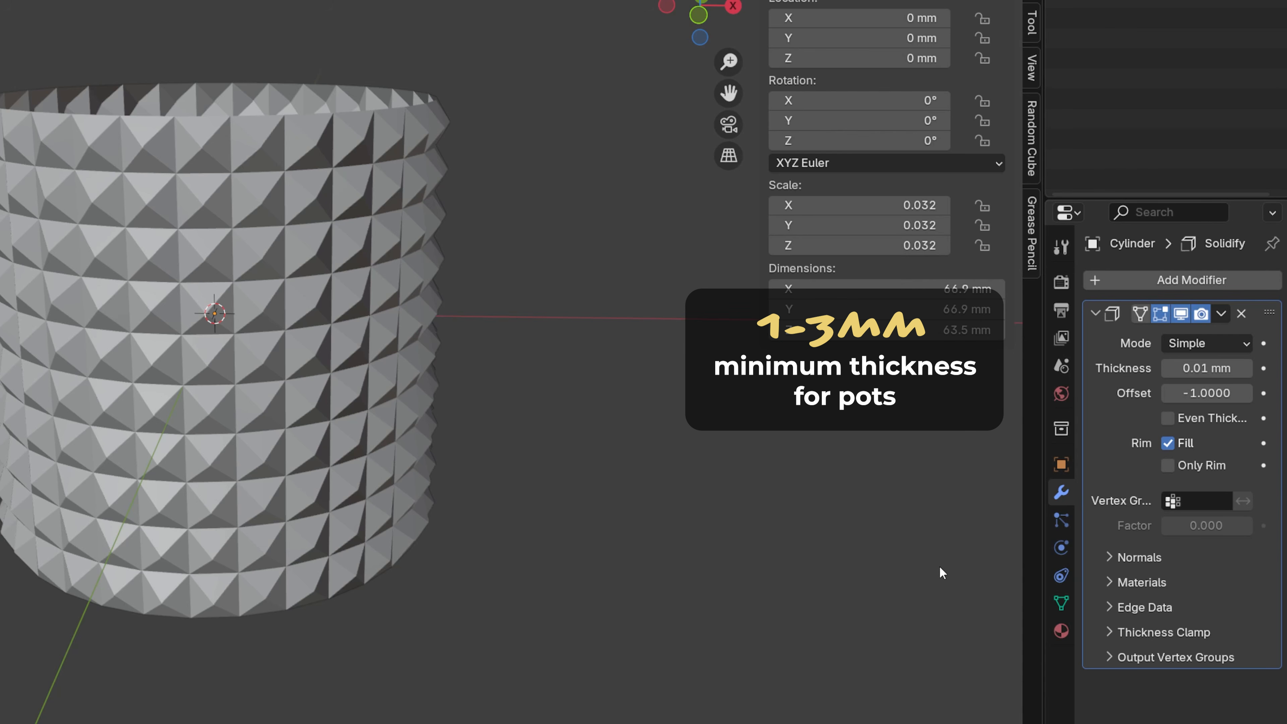
Set the Solidify modifier's thickness to 1 mm and check the cylinder's wall
left_click(1219, 366)
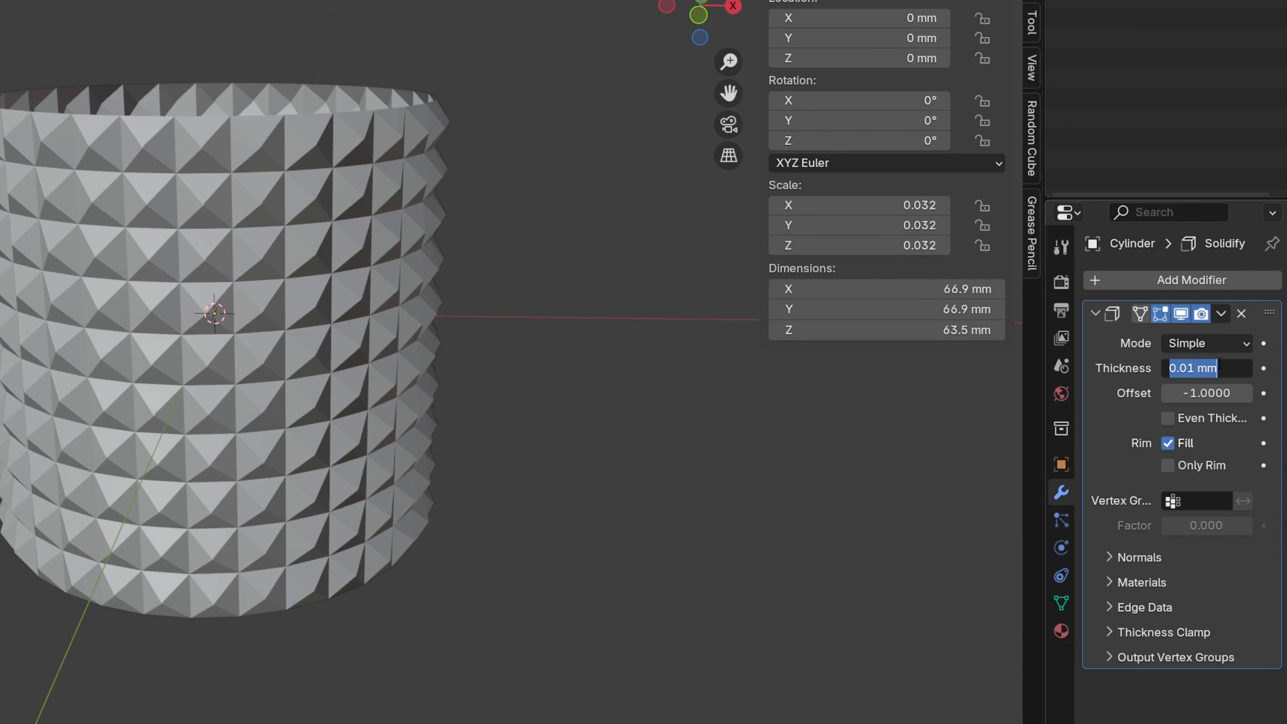
type("1mm")
key("Return")
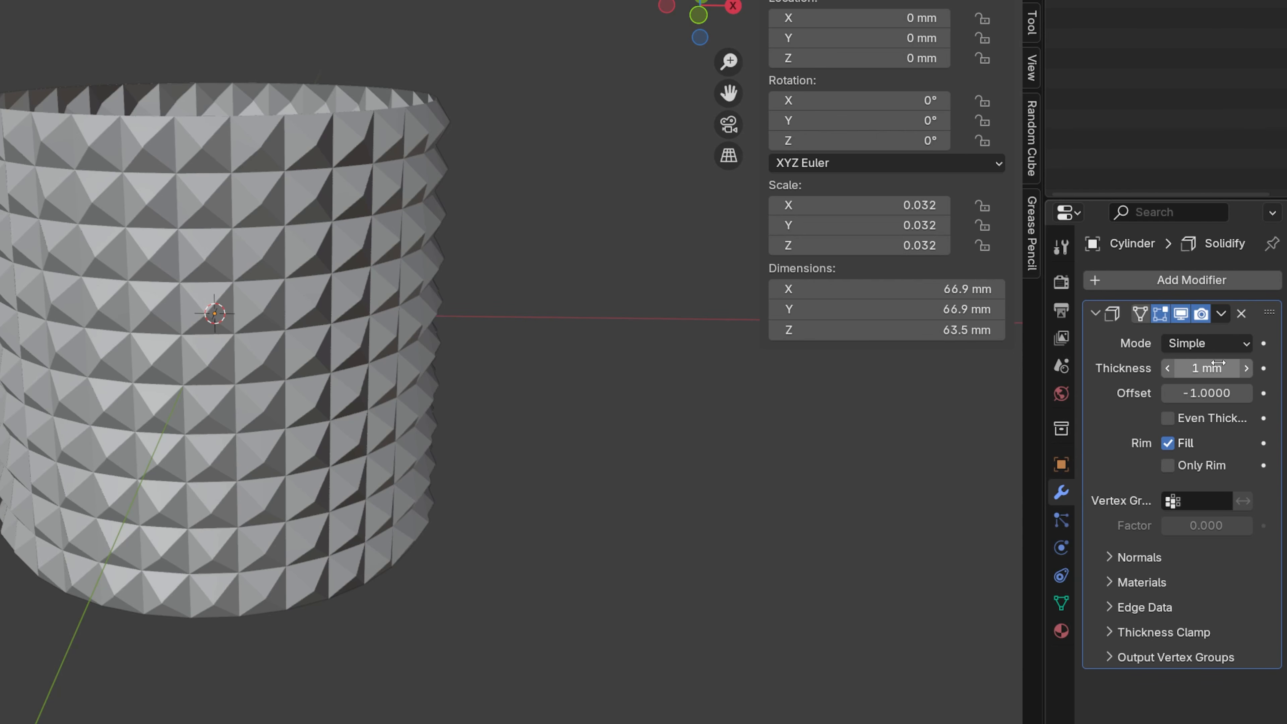
middle_click_drag(337, 243, 462, 269)
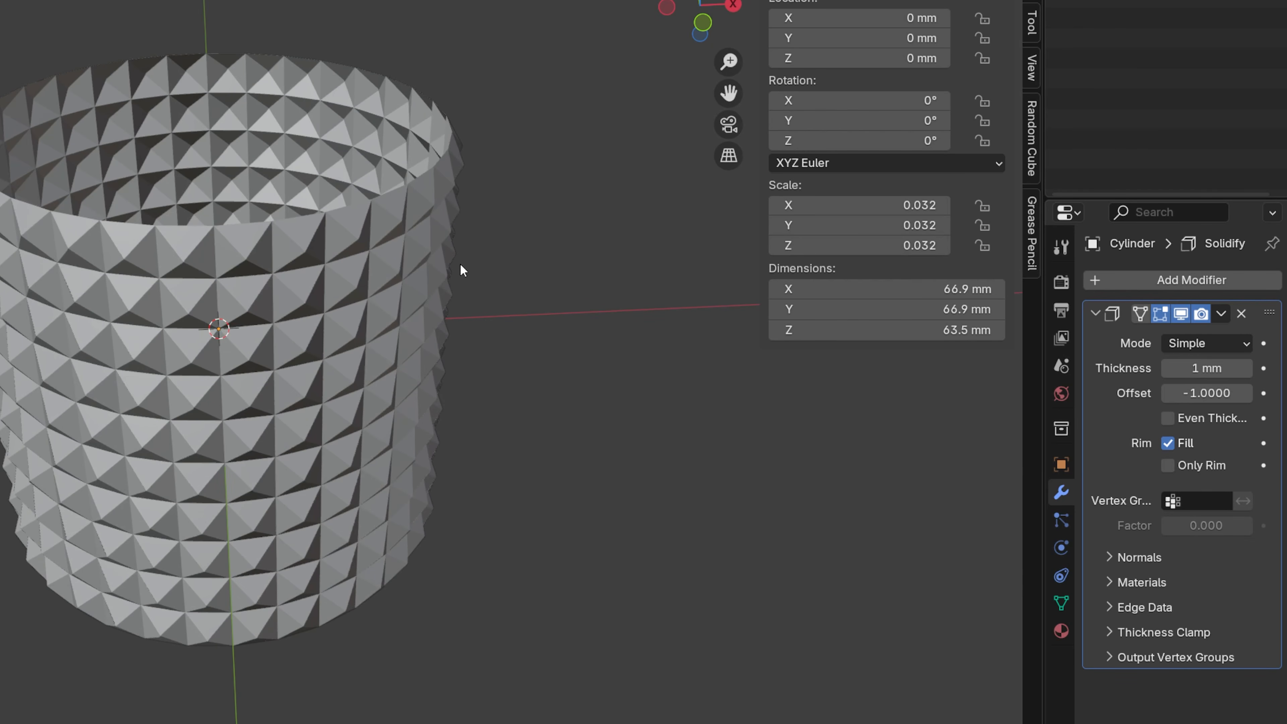
middle_click_drag(470, 319, 451, 287)
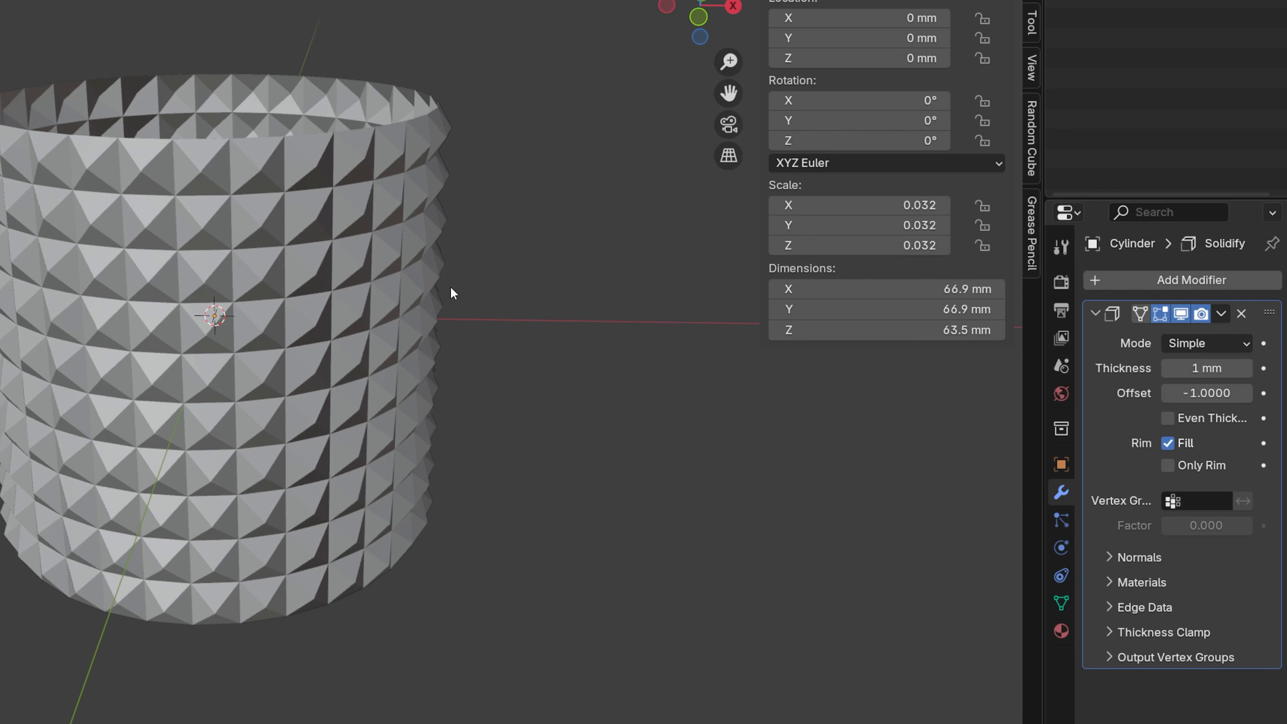
Apply the cylinder's scale and enable Even Thickness in its Solidify modifier
middle_click_drag(450, 288, 394, 268)
left_click(393, 268)
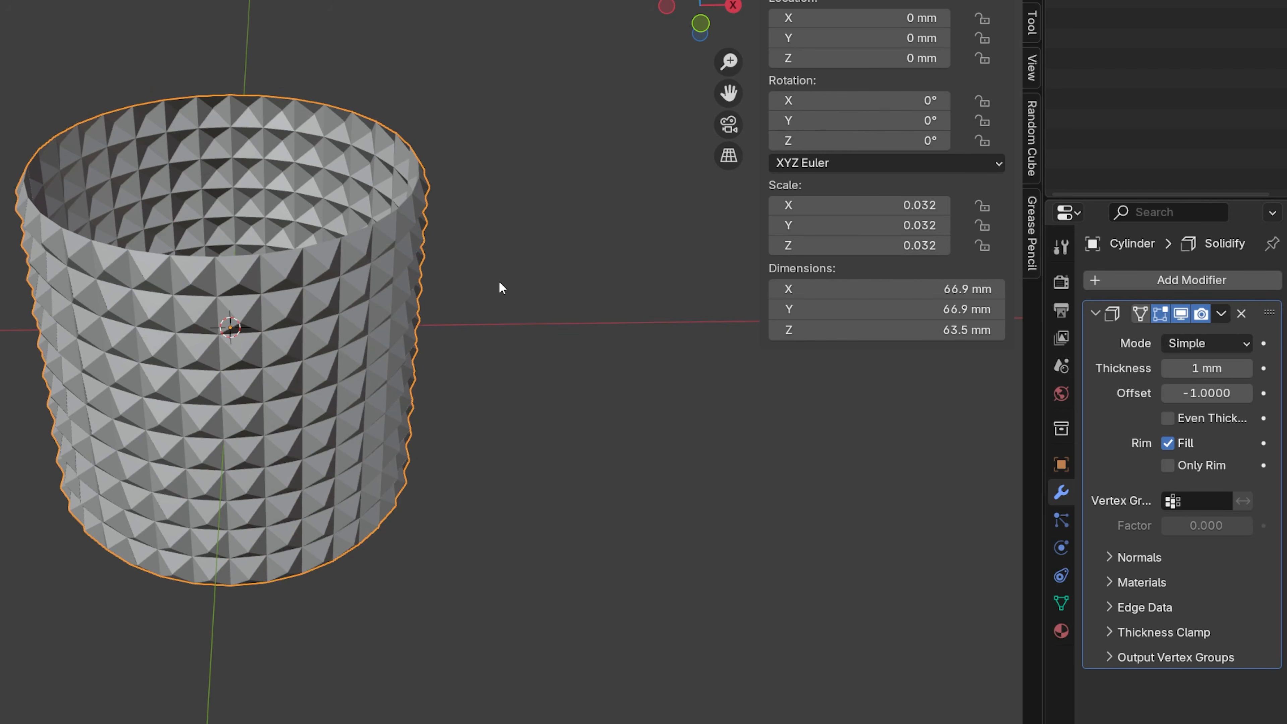
key("ctrl+a")
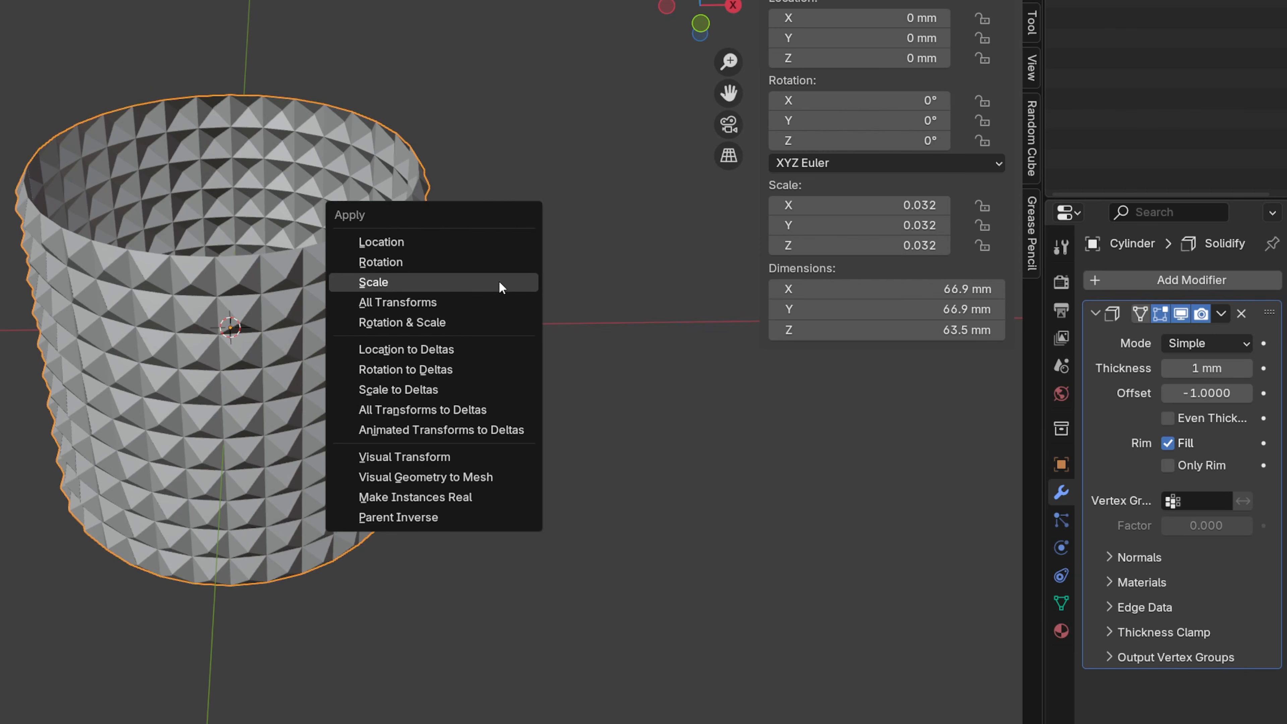
left_click(501, 286)
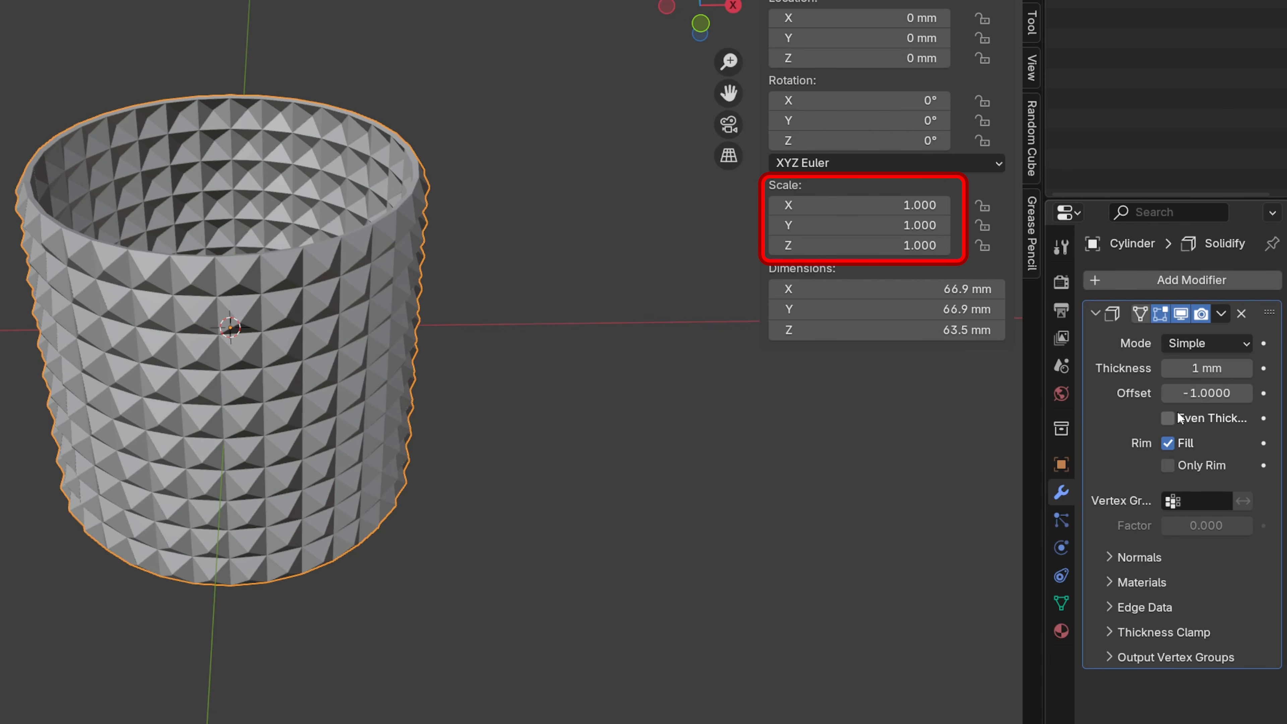
left_click(1169, 419)
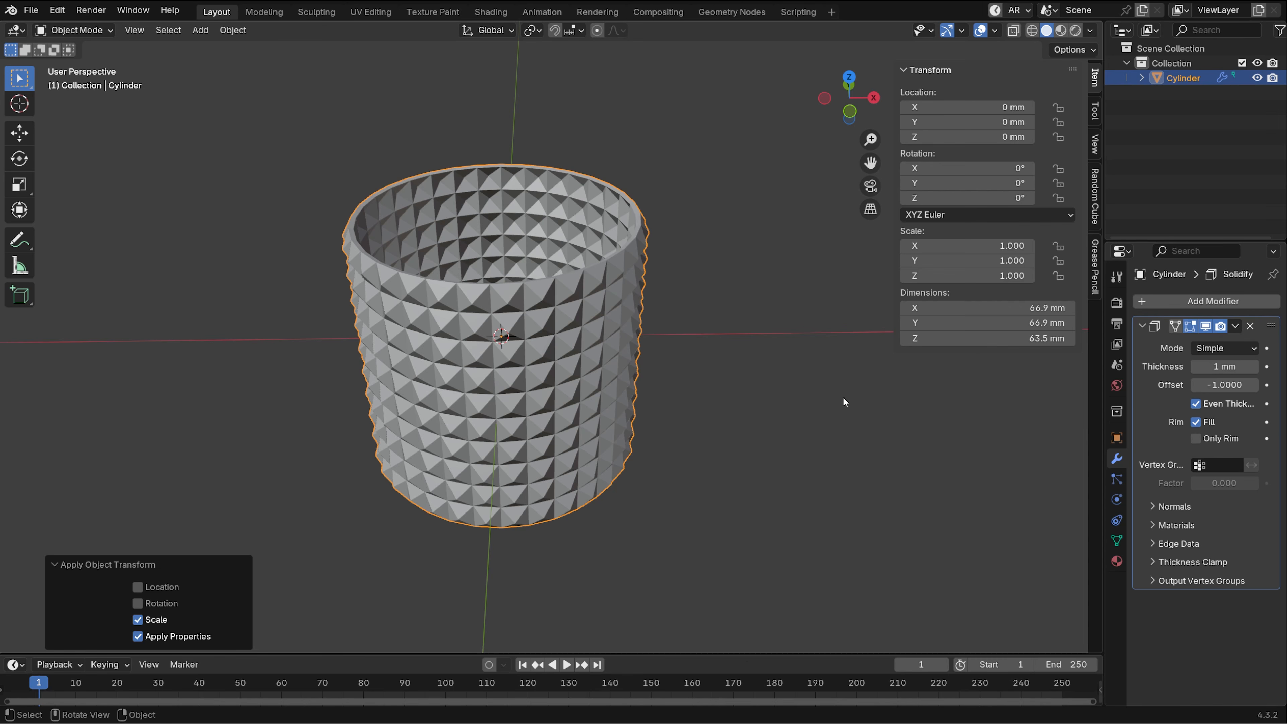
mouse_move(795, 406)
middle_mouse_down()
mouse_move(761, 405)
mouse_move(772, 351)
mouse_move(778, 405)
middle_mouse_up()
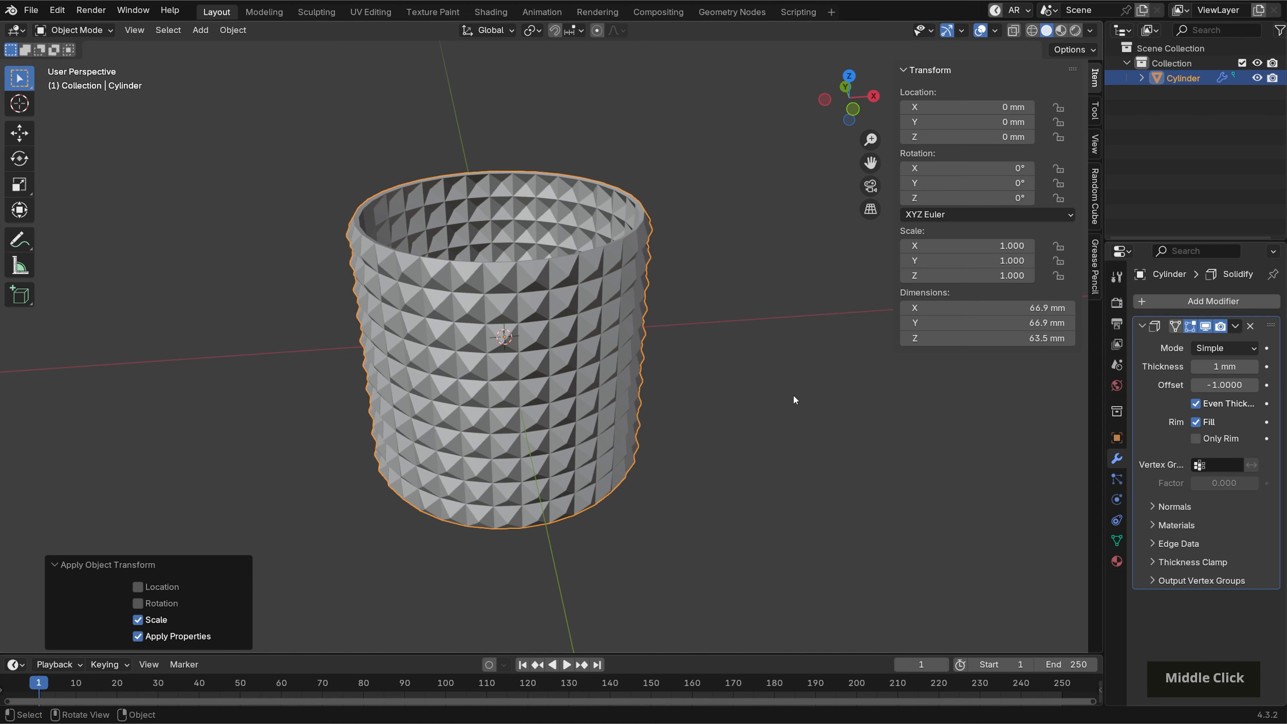
Try negative Solidify thicknesses of about -1.394 mm and -10 mm, and undo both changes
left_click_drag(1208, 369, 1160, 369)
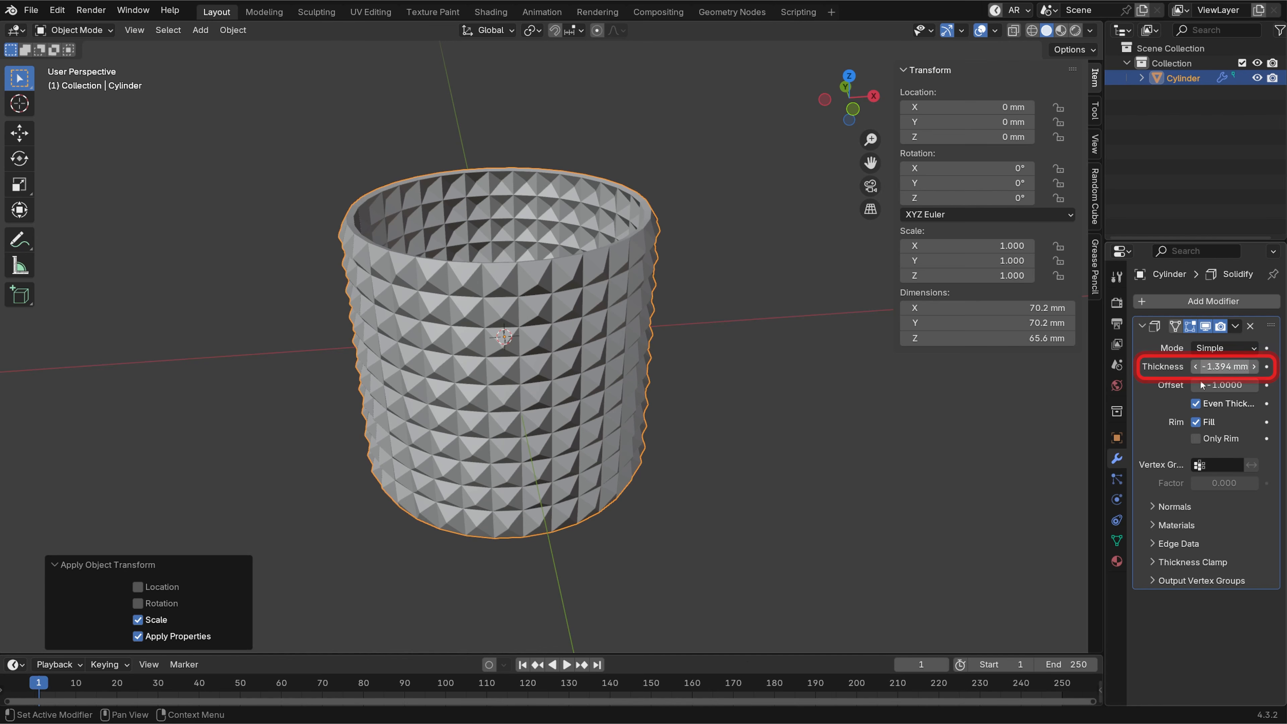
middle_click_drag(874, 492, 885, 443)
double_click(1227, 366)
type("-10")
key("Return")
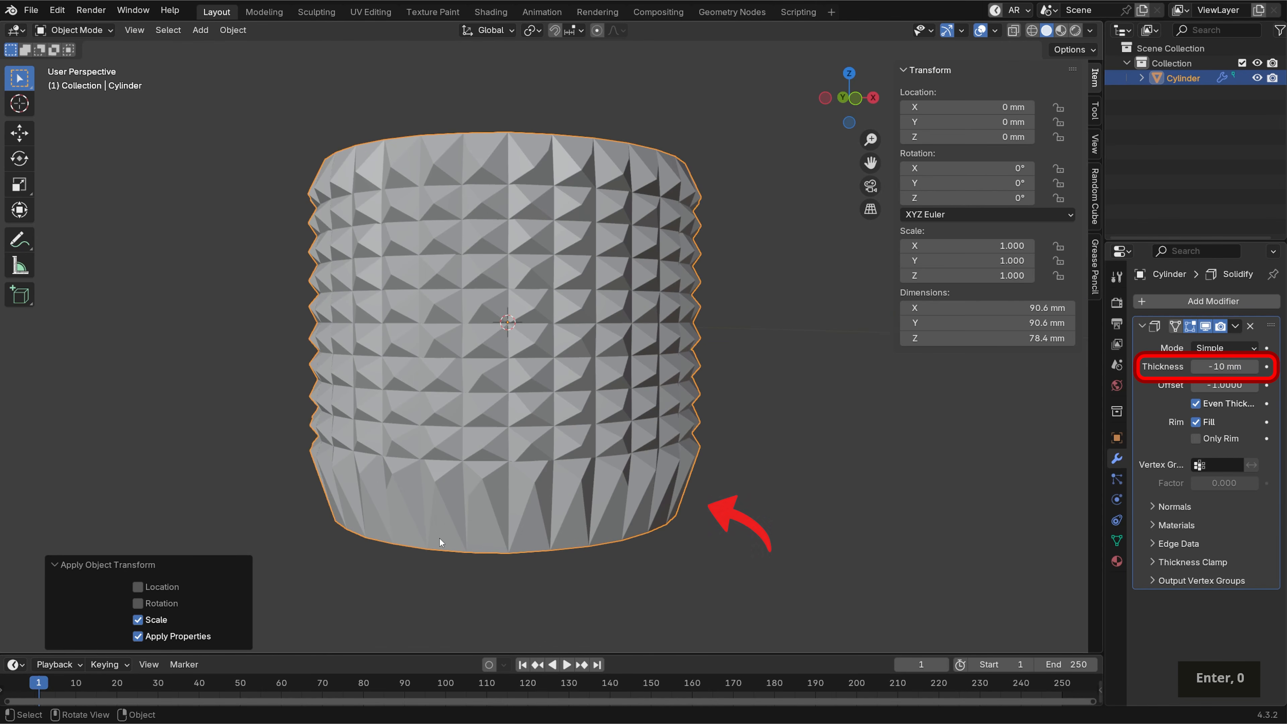
key("ctrl+z")
key("ctrl+z")
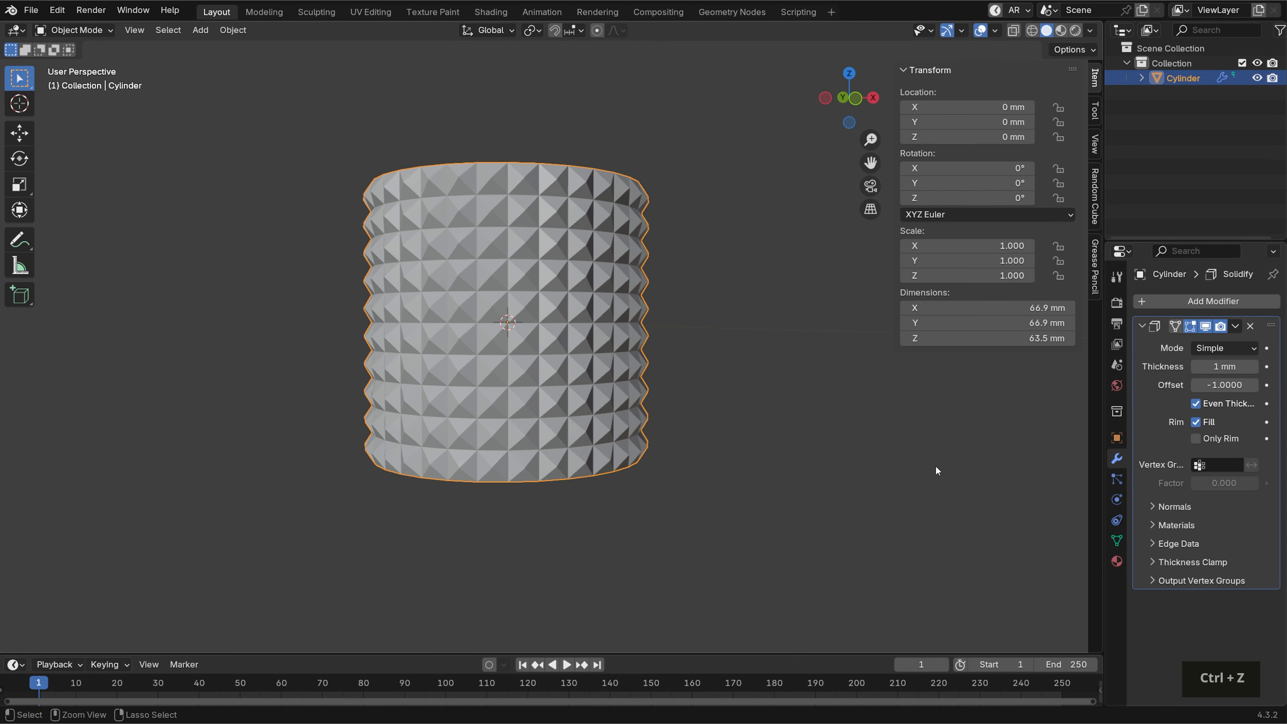
middle_click_drag(888, 404, 854, 421)
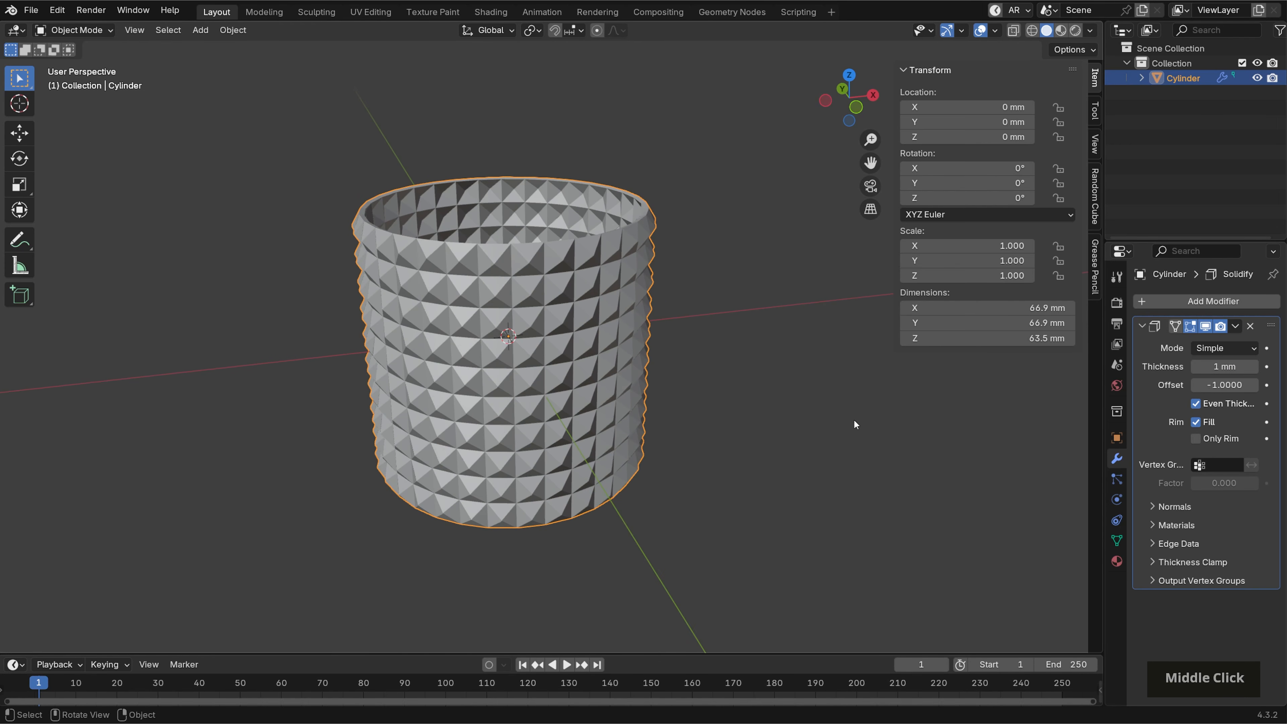
Try a Solidify thickness of 2 mm on the pot and undo it
mouse_move(854, 421)
middle_mouse_down()
mouse_move(833, 431)
mouse_move(860, 421)
middle_mouse_up()
left_click(1224, 366)
type("2")
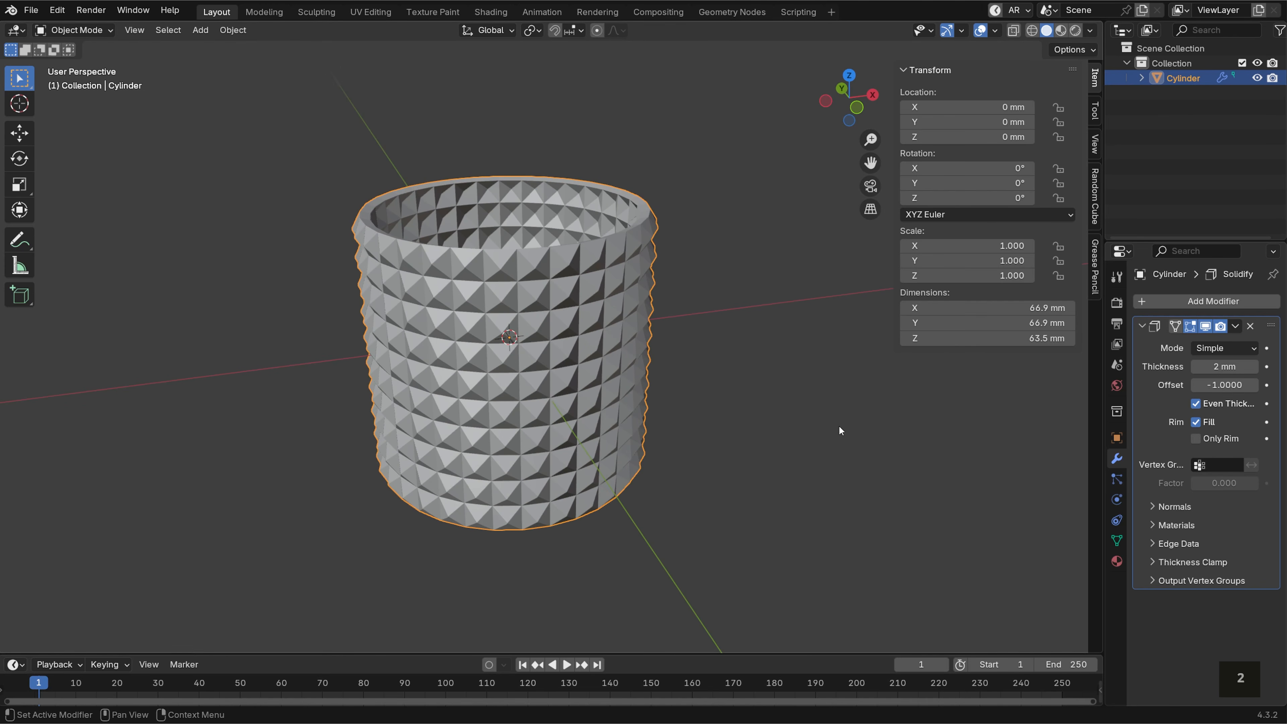
mouse_move(710, 239)
middle_mouse_down()
mouse_move(708, 254)
mouse_move(701, 236)
middle_mouse_up()
key("ctrl+z")
middle_click_drag(782, 388, 800, 346)
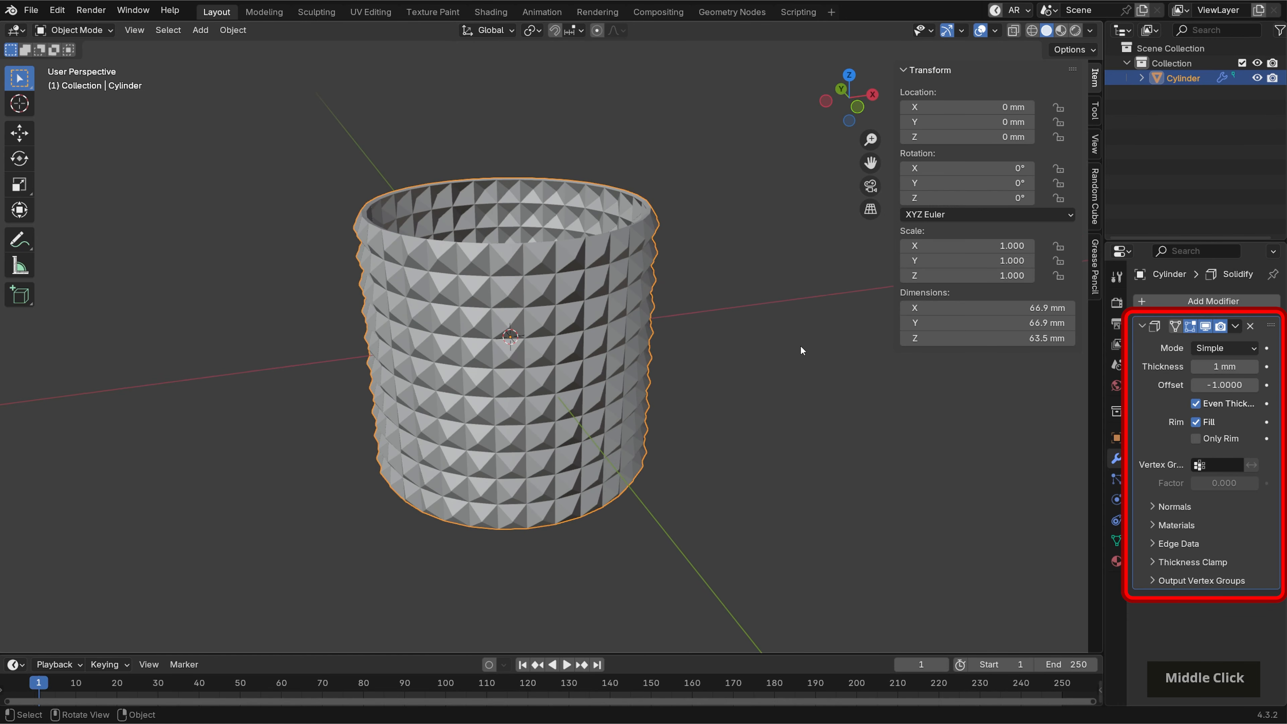
Apply the Solidify modifier to the cylinder so the wall thickness becomes real geometry
key("ctrl+a")
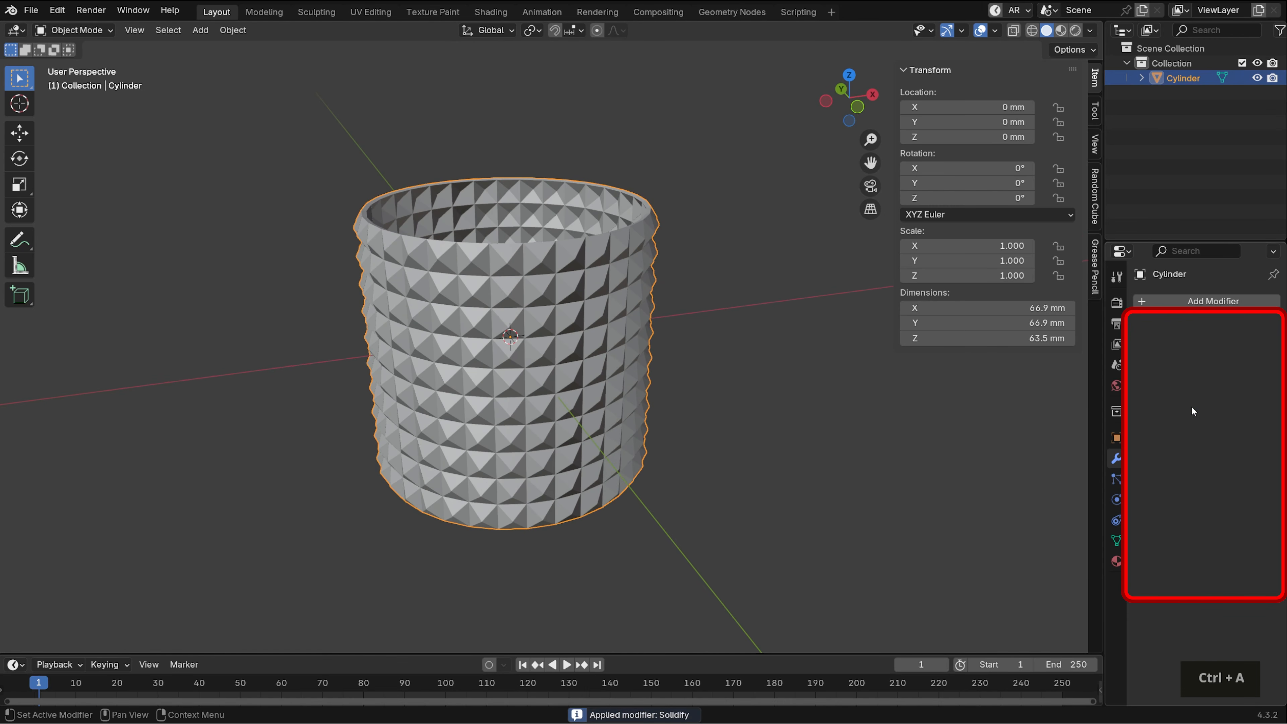
scroll(1094, 412, "down", 1)
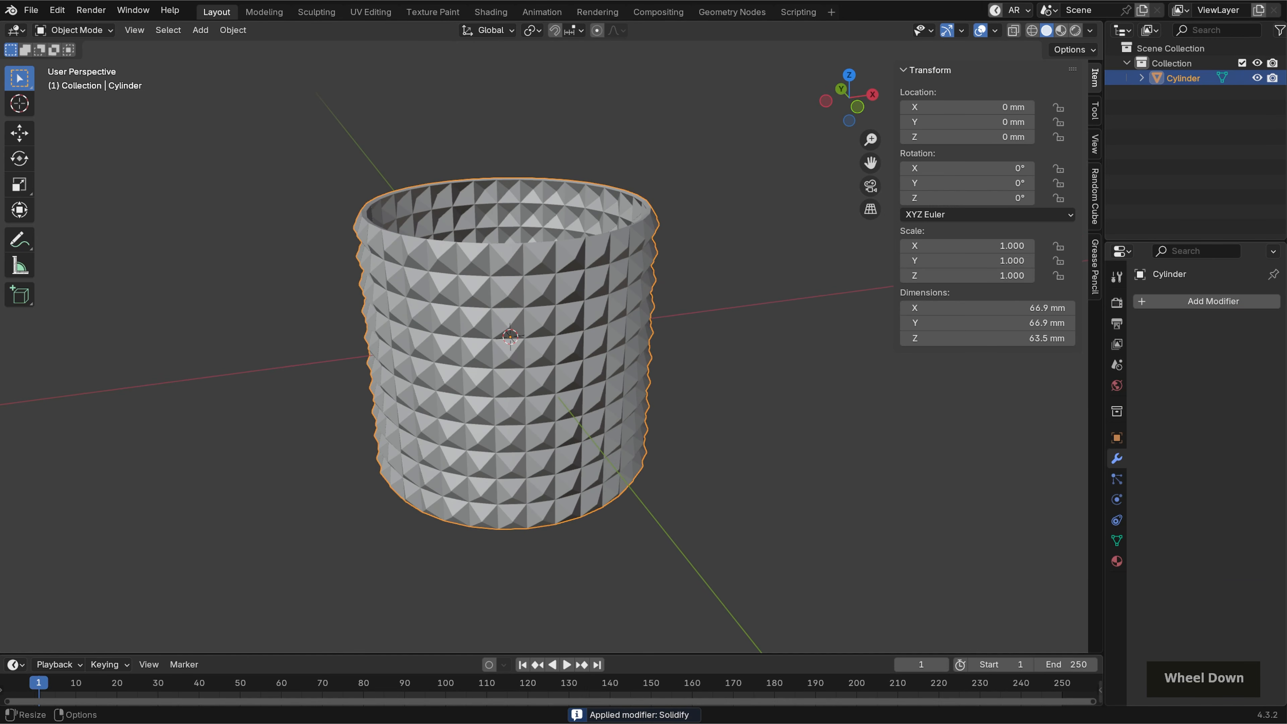
middle_click_drag(804, 440, 756, 451)
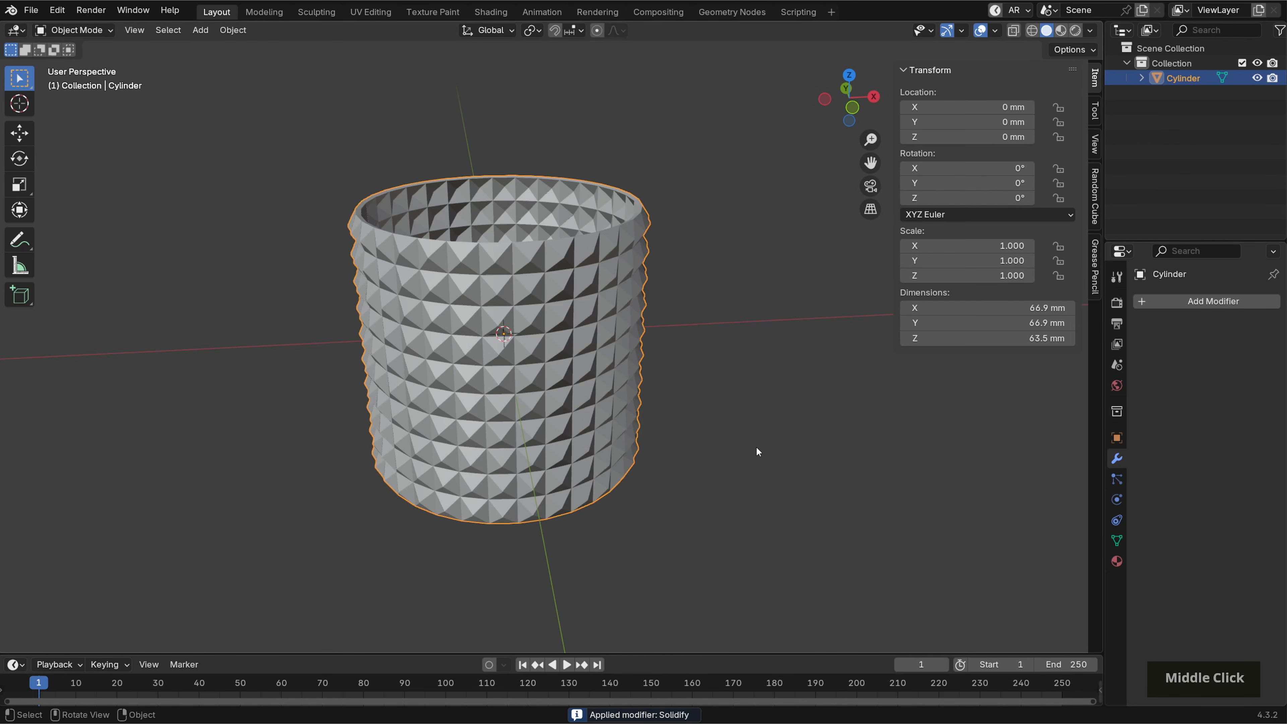
Turn on the Face Orientation overlay and inspect the direction of the pot's faces
left_click(994, 30)
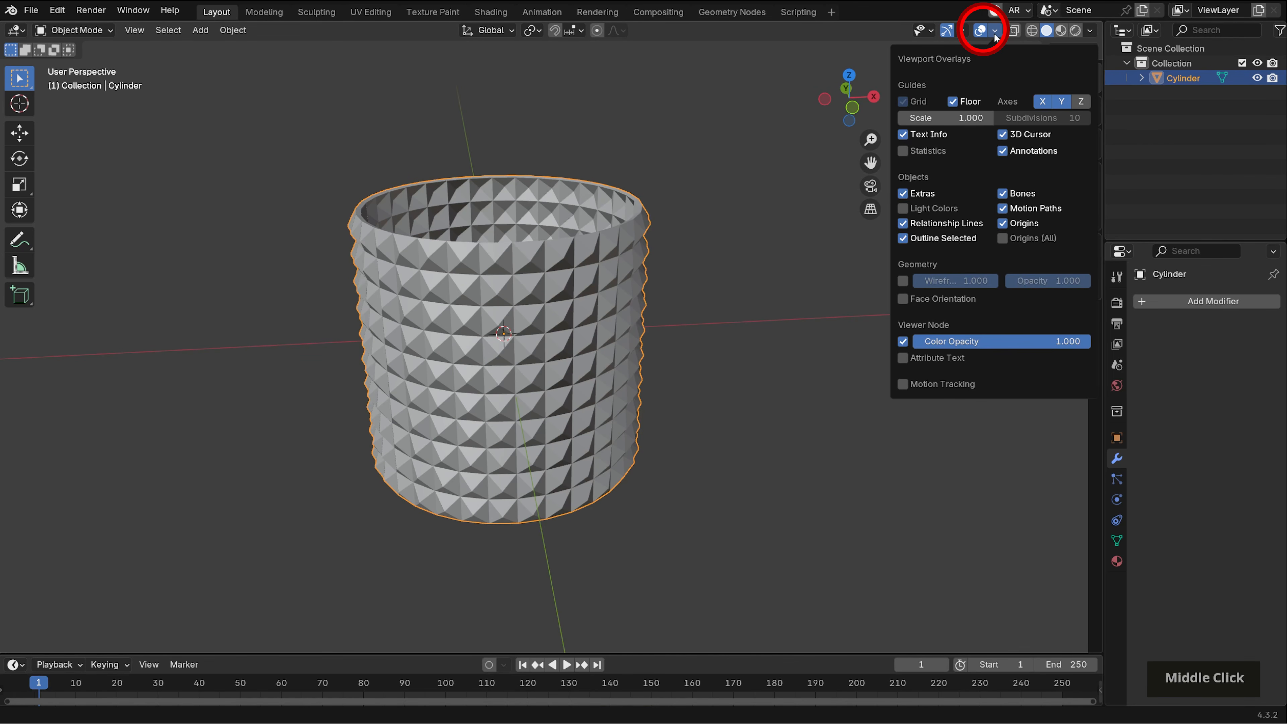
left_click(920, 299)
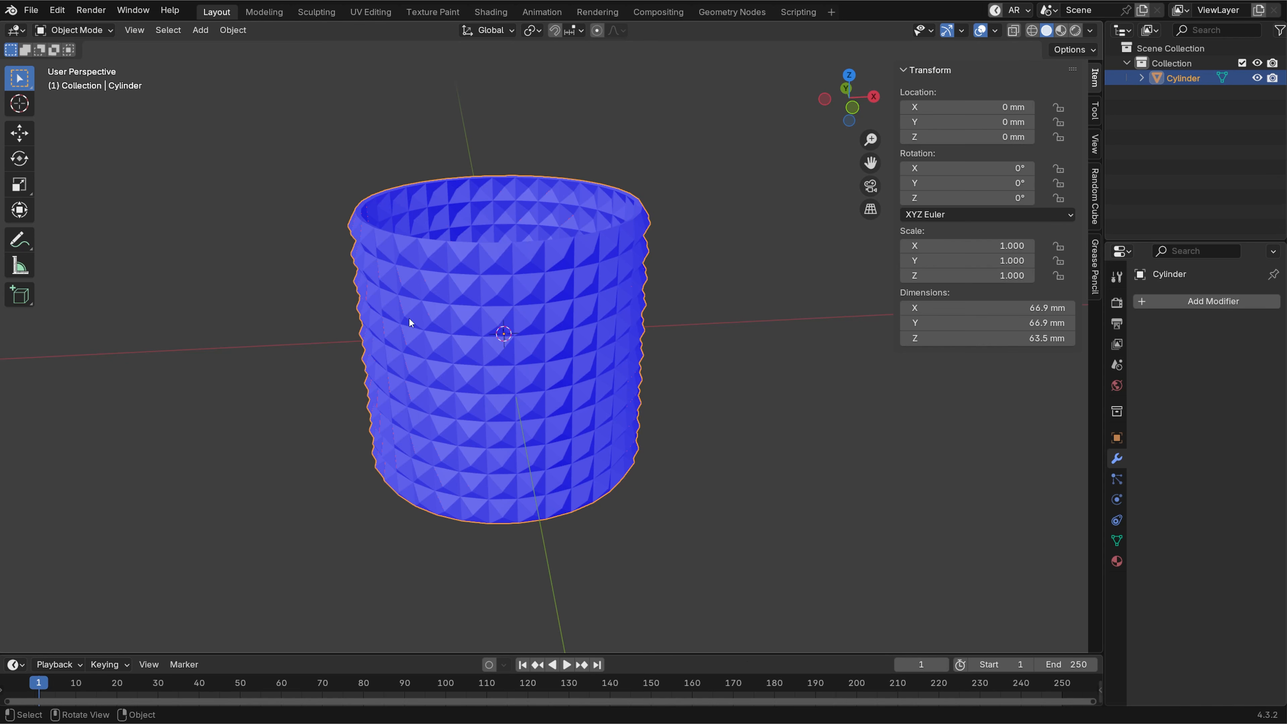
middle_click_drag(699, 267, 709, 276)
mouse_move(686, 290)
middle_mouse_down()
mouse_move(635, 317)
mouse_move(681, 282)
middle_mouse_up()
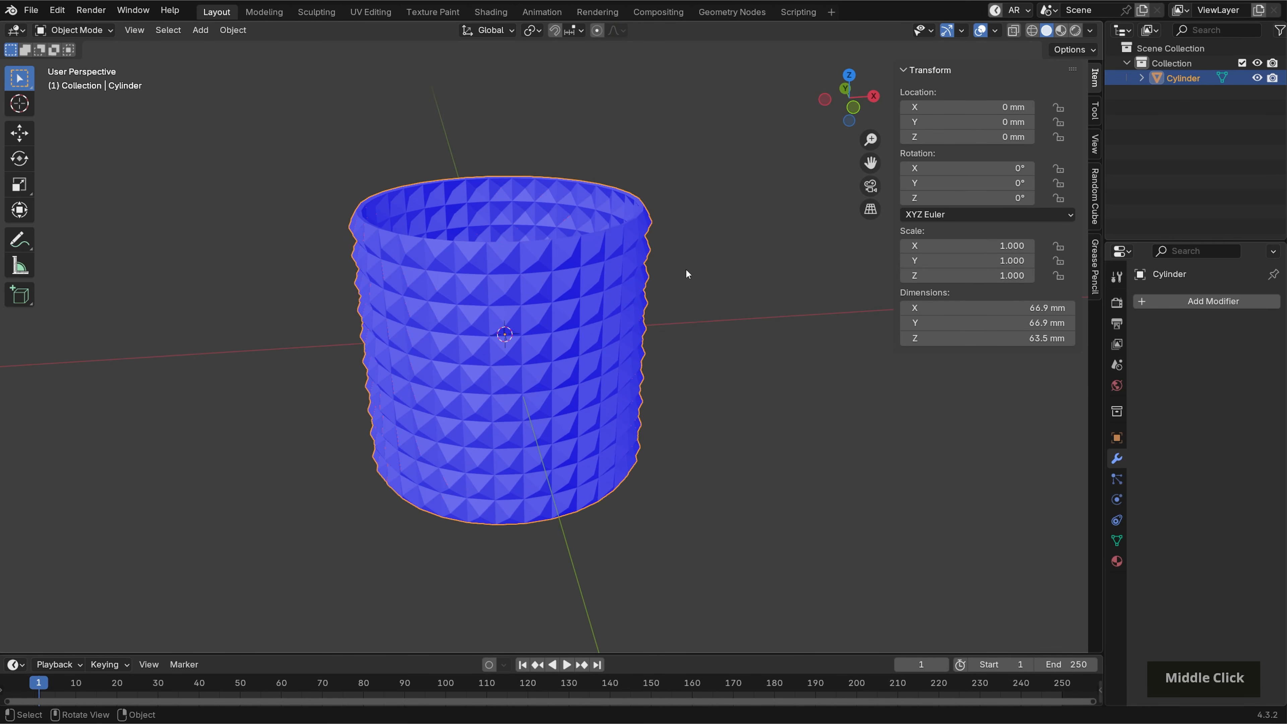
Recalculate the normals of all the pot's faces outward, return to Object Mode and turn off the Face Orientation overlay
key("Tab")
key("a")
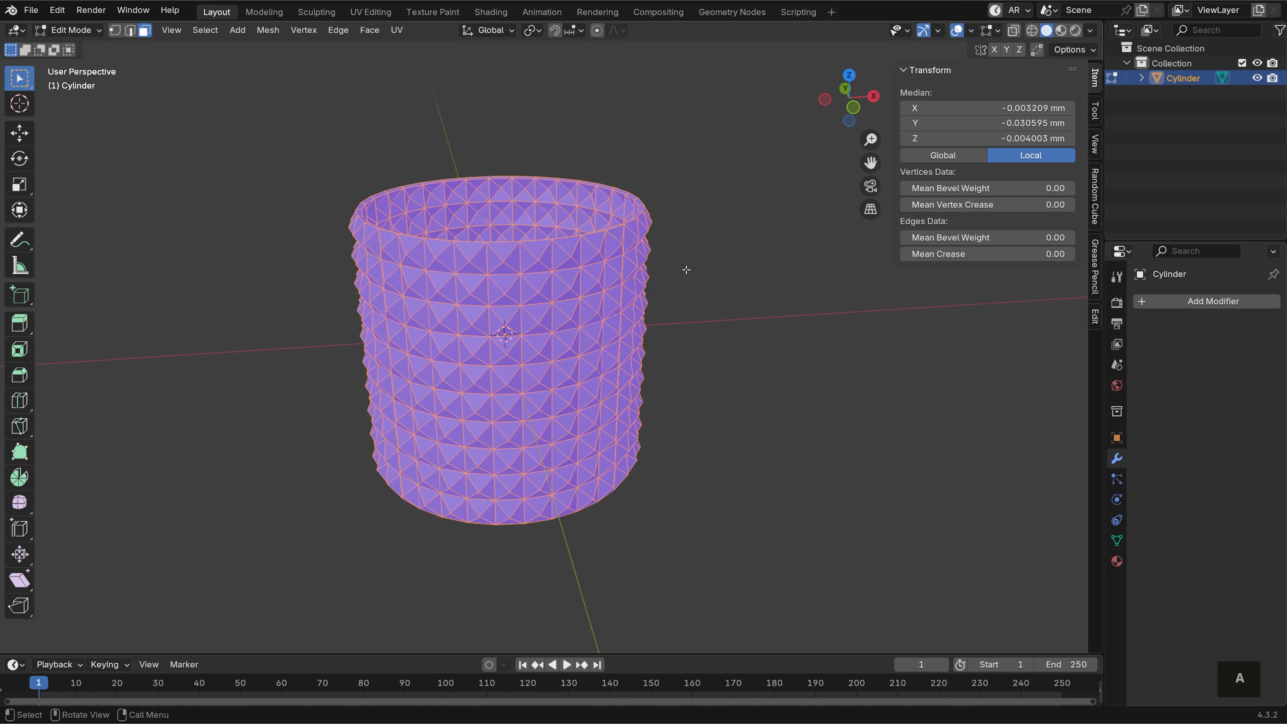
key("shift+n")
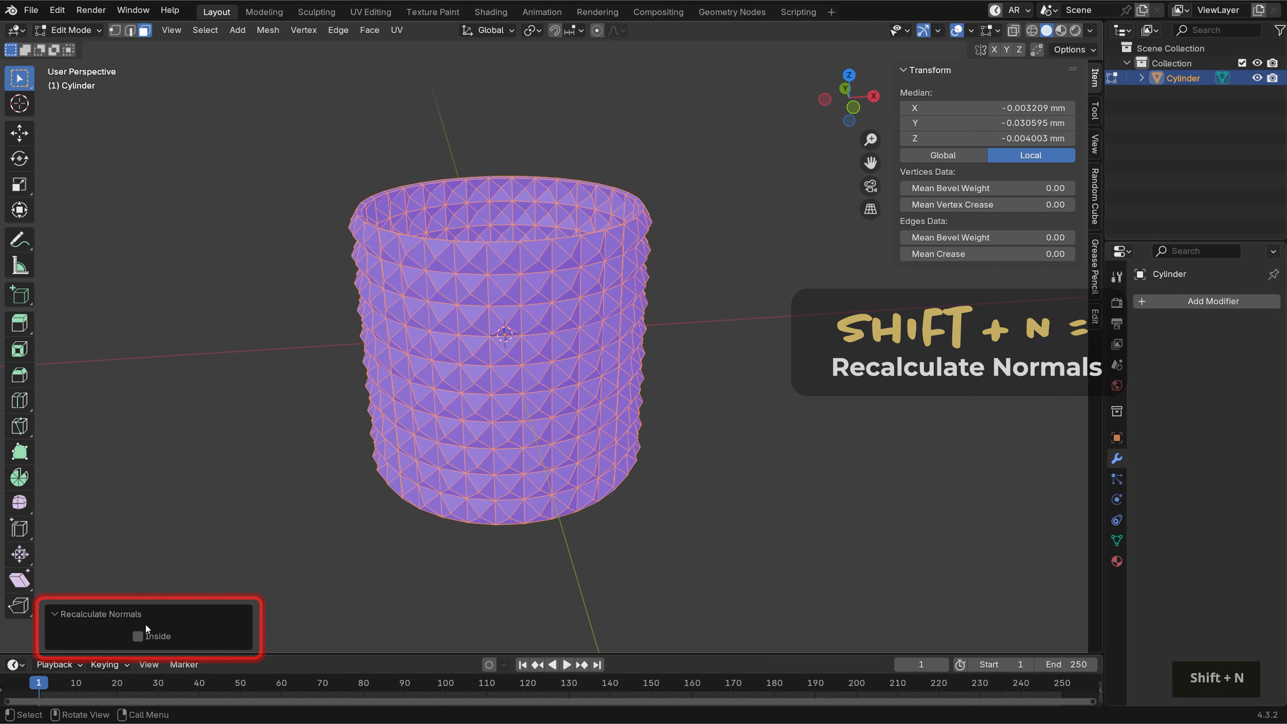
key("Tab")
left_click(996, 31)
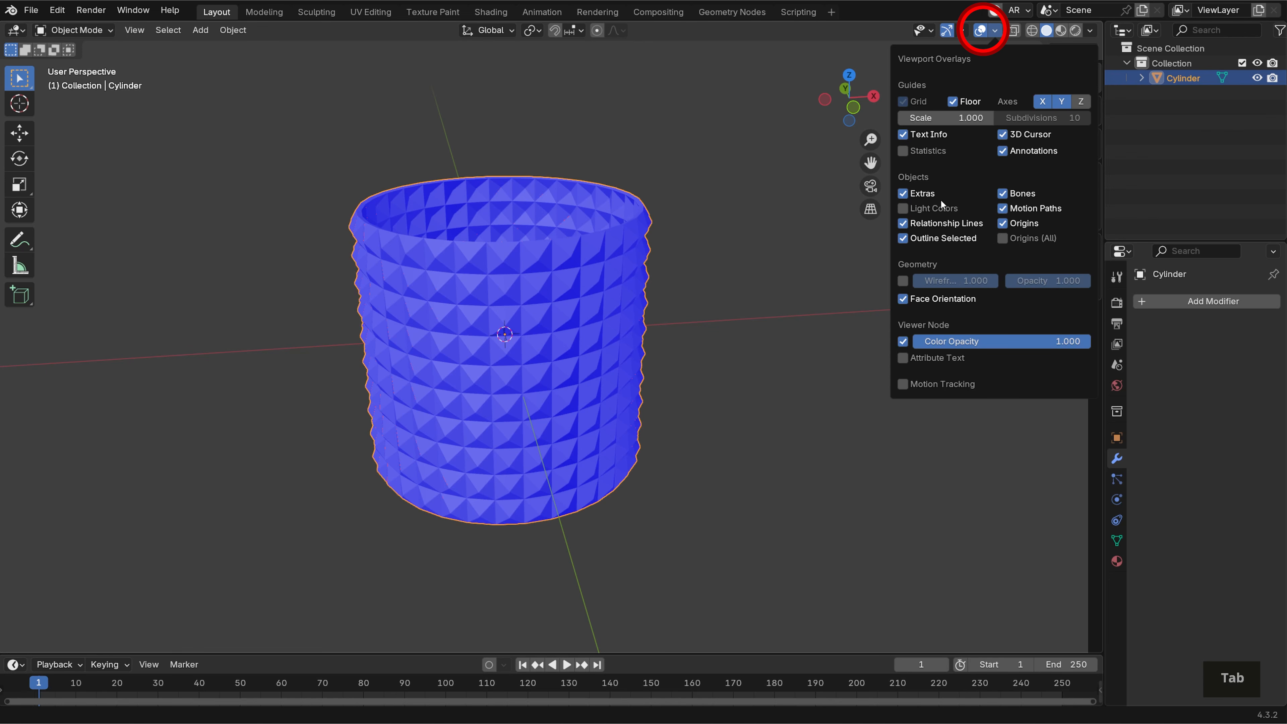
left_click(923, 300)
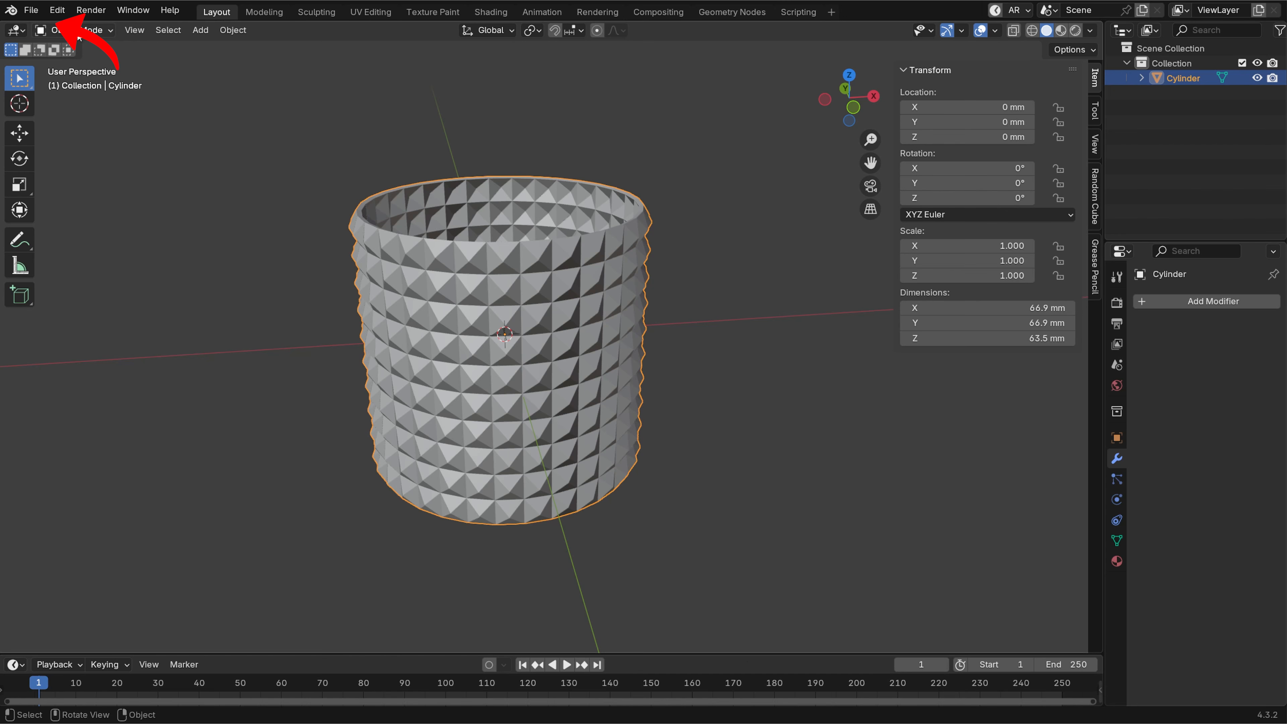
Open the file export formats for the finished pot
left_click(31, 10)
mouse_move(86, 236)
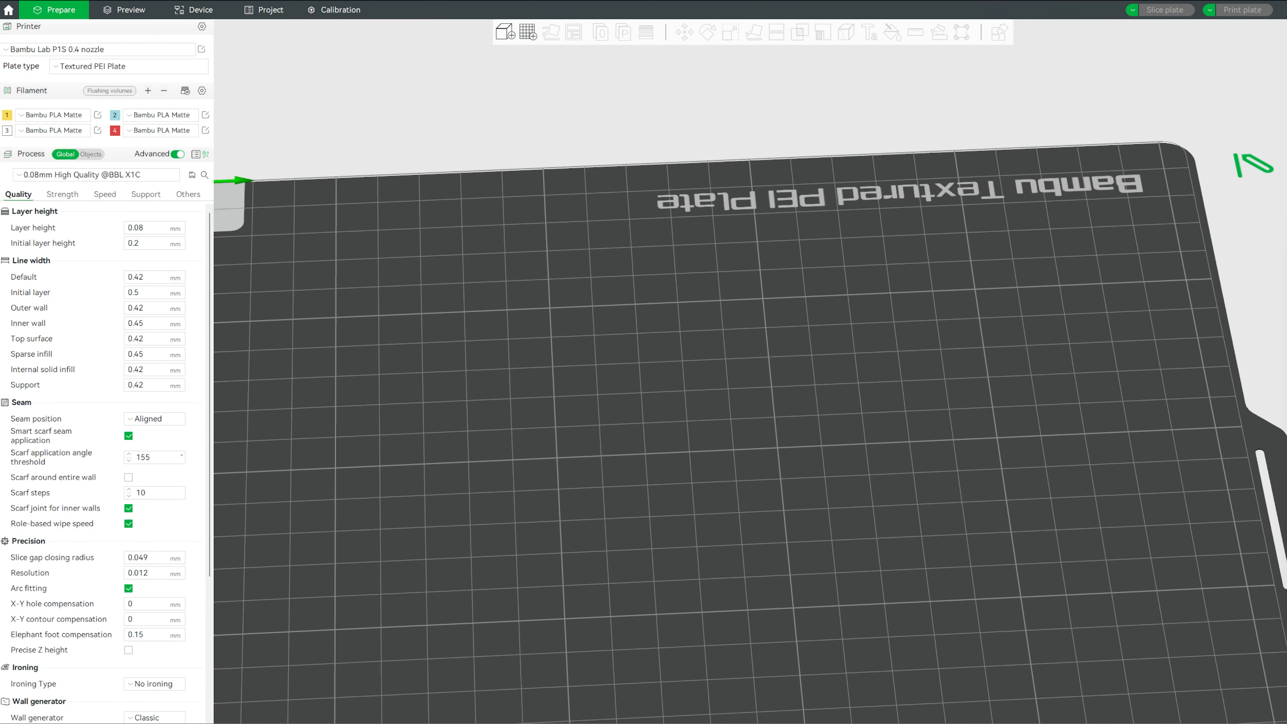
Switch to Bambu Studio, import the Pot1_Bambu model onto the build plate and slice the plate
middle_click(740, 254)
scroll(735, 261, "down", 3)
mouse_move(940, 361)
left_mouse_down()
mouse_move(846, 348)
mouse_move(841, 362)
left_mouse_up()
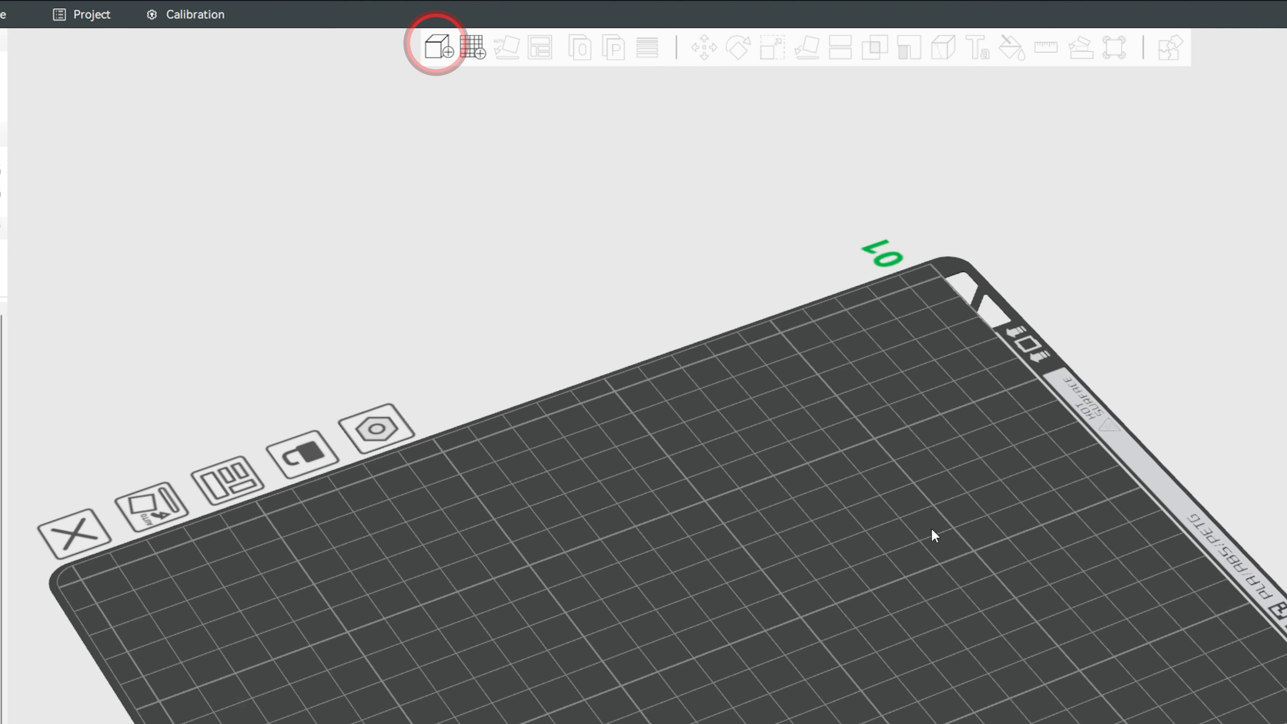
left_click(452, 57)
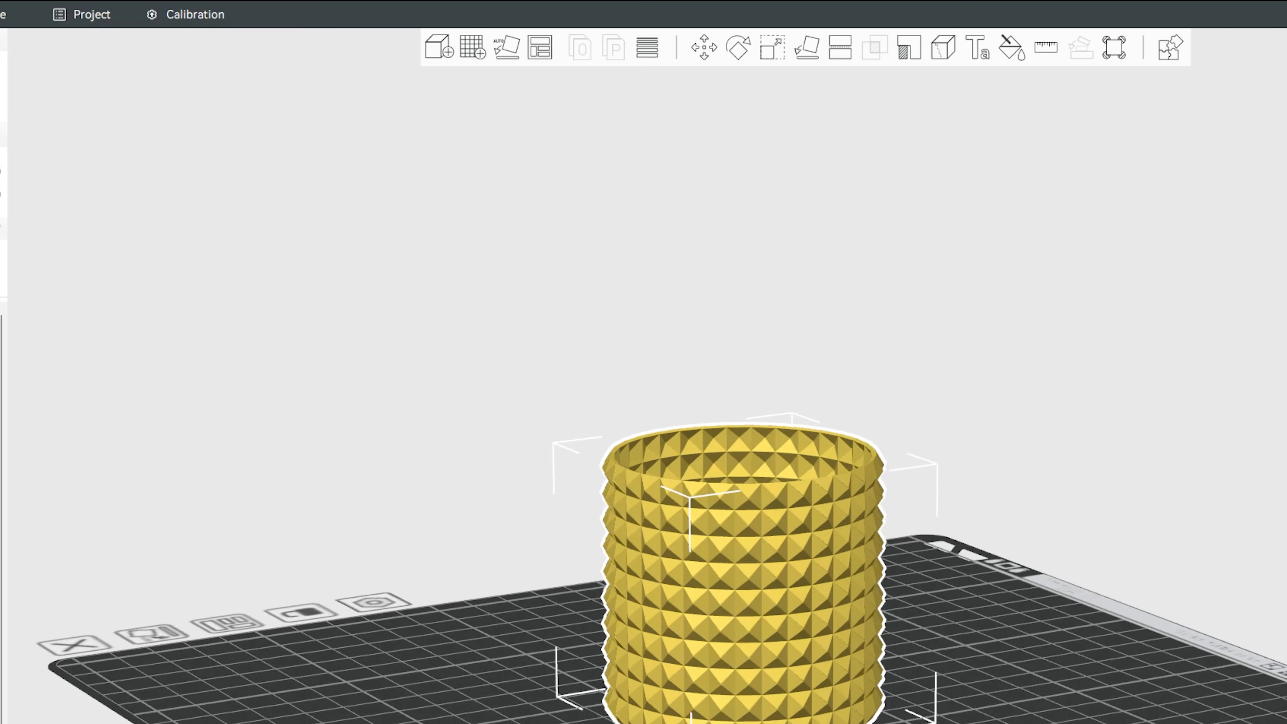
scroll(897, 504, "up", 2)
left_click_drag(936, 469, 947, 494)
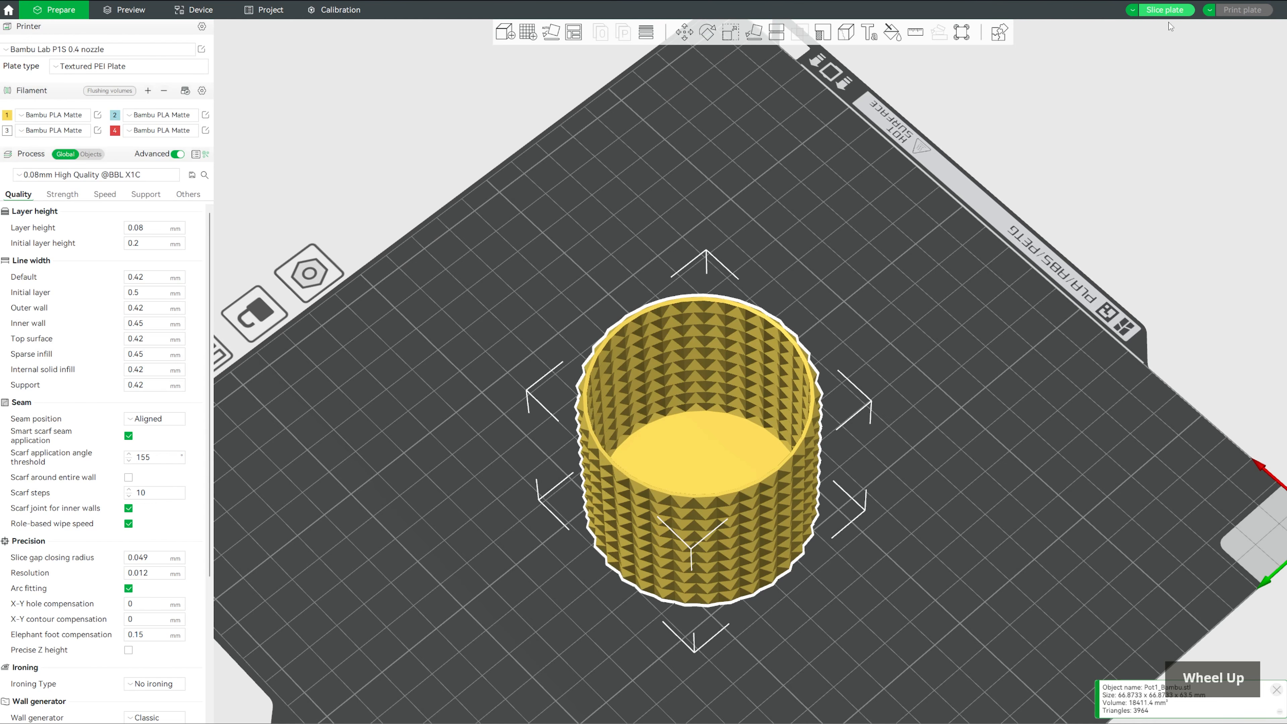
left_click(1165, 10)
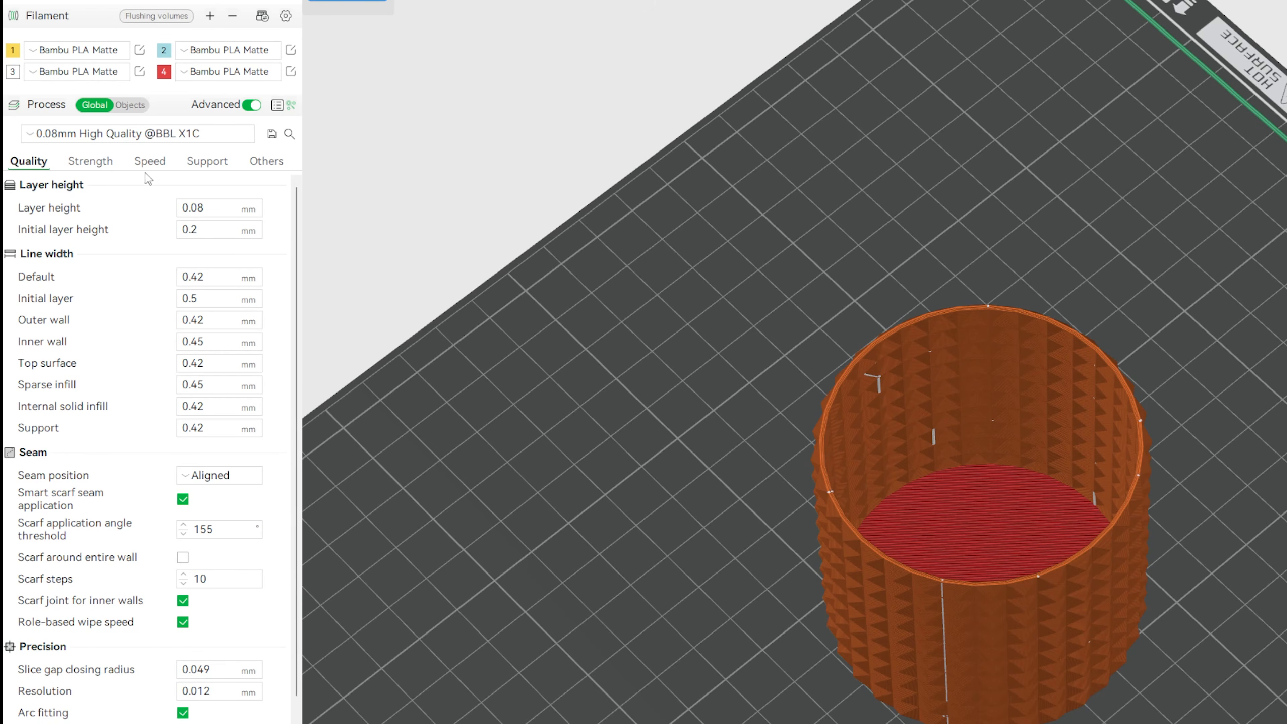
Set the sparse infill density to 10% in the process's strength settings
left_click(85, 162)
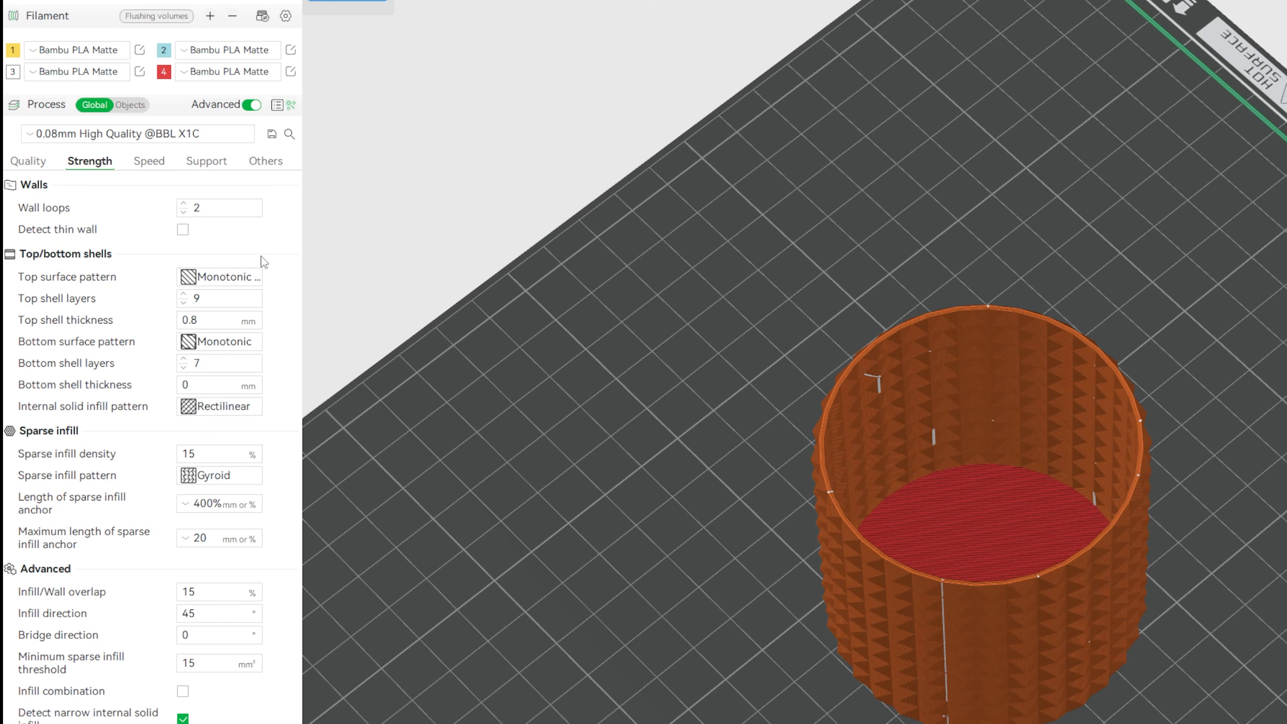
double_click(212, 456)
type("10")
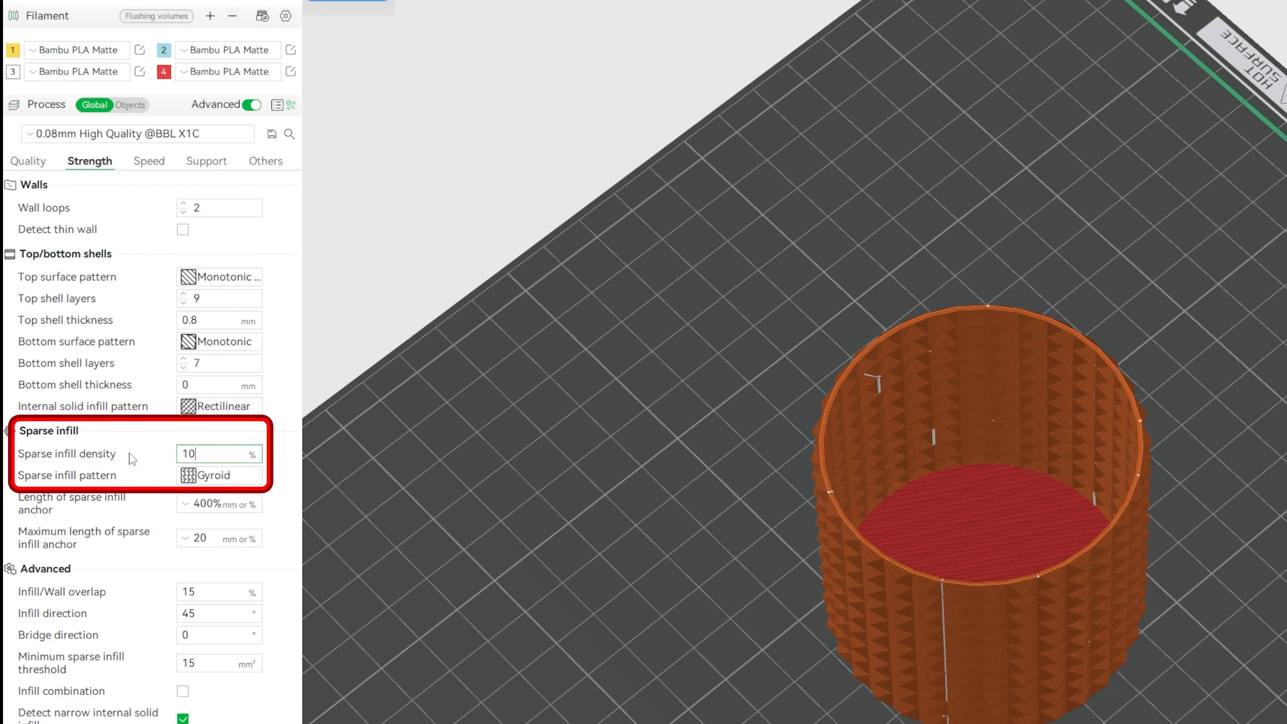
key("Tab")
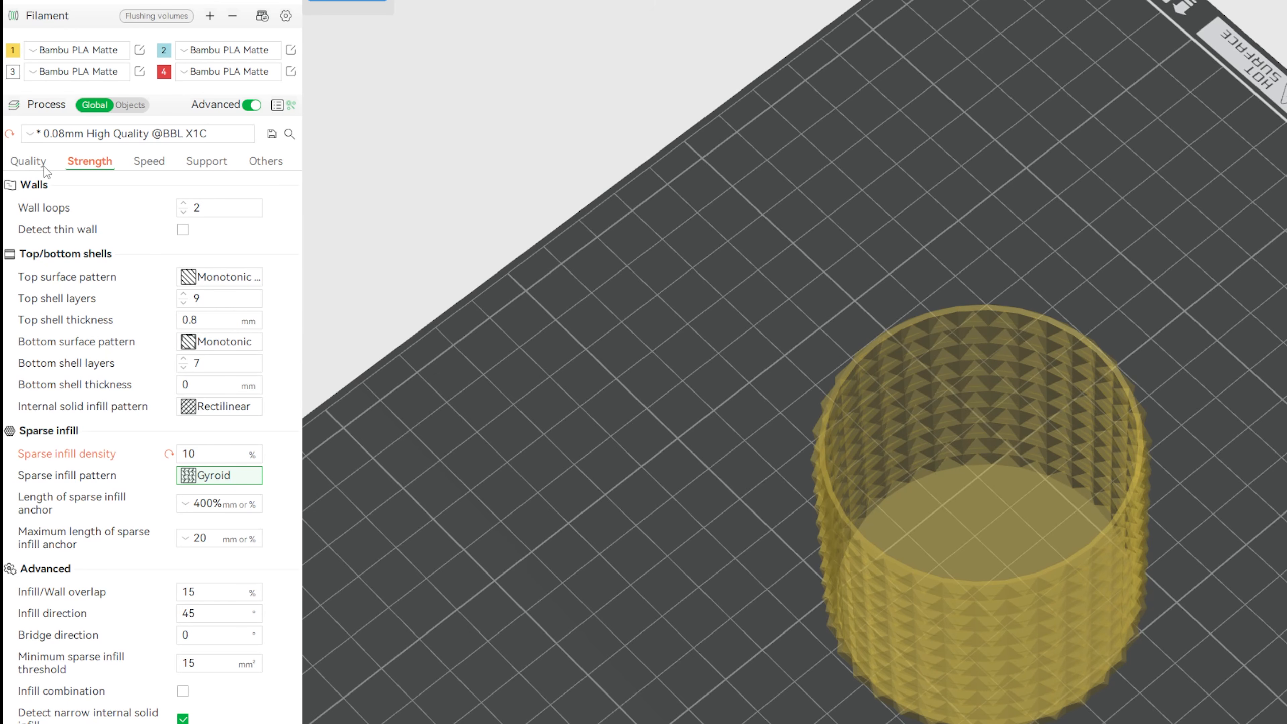
Set the layer height to 0.16 mm in the process's quality settings and review the sliced pot
left_click(28, 161)
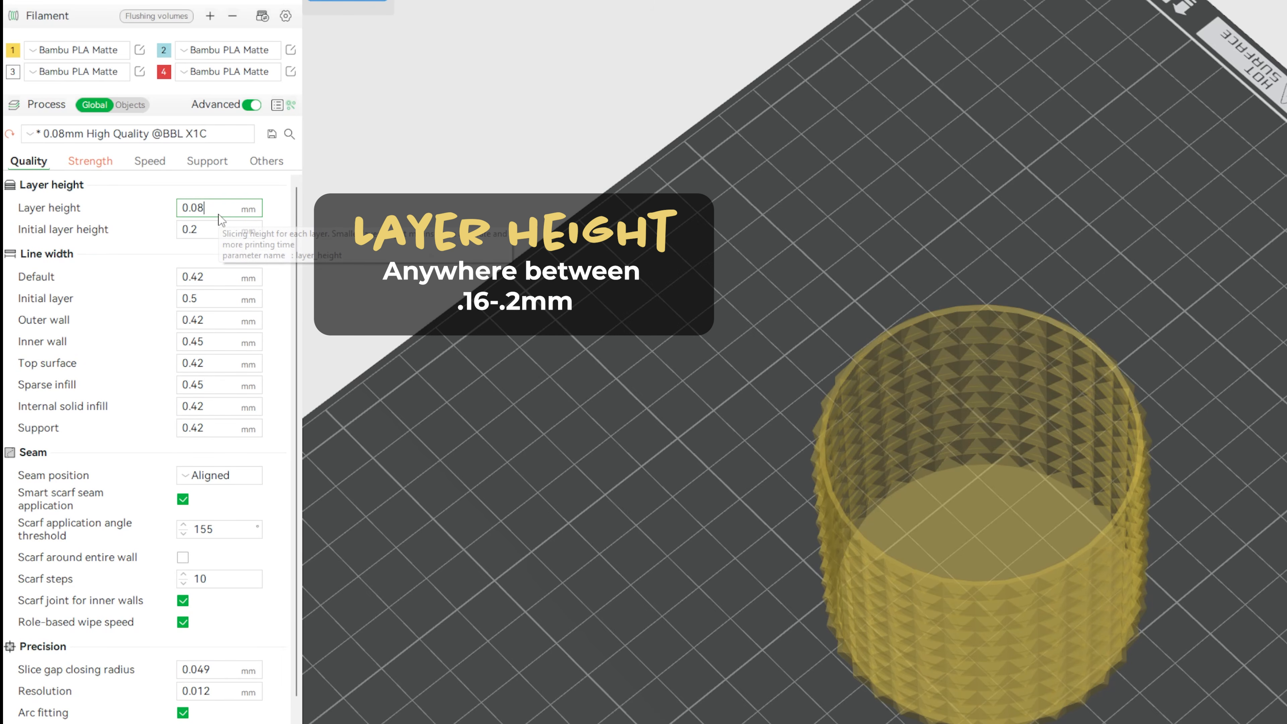
left_click_drag(199, 209, 247, 221)
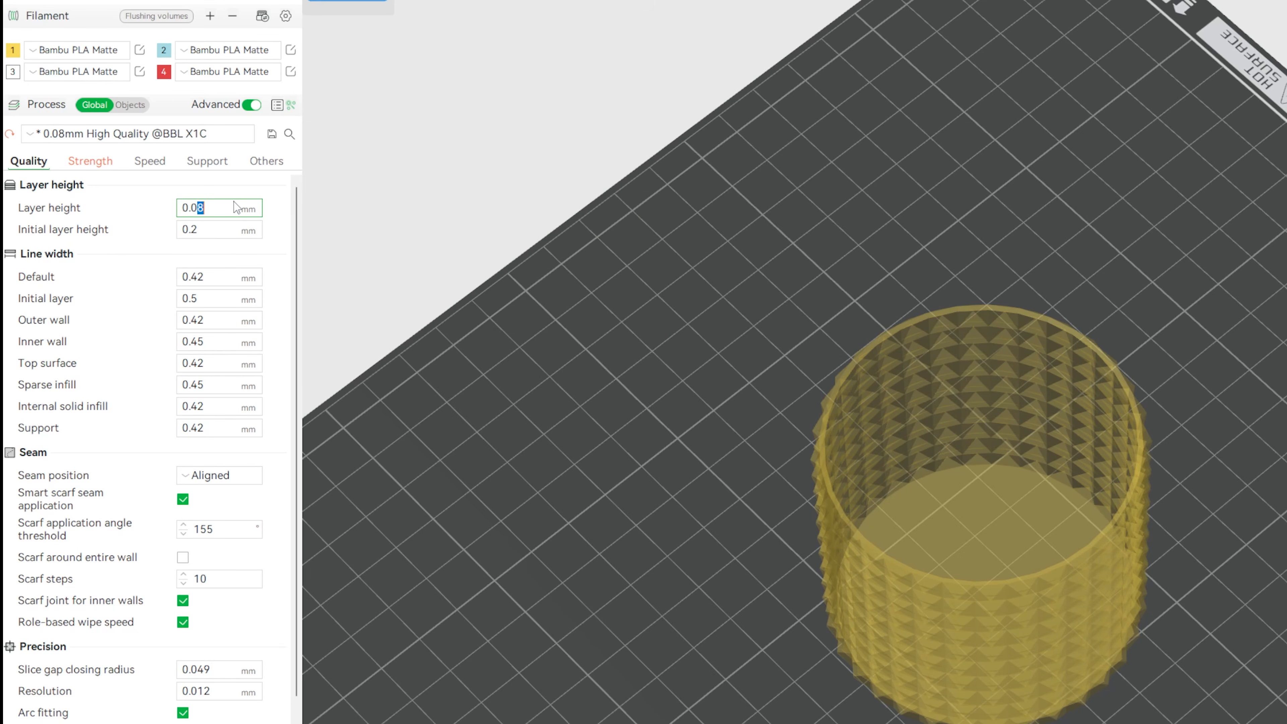
type("16")
left_click(231, 232)
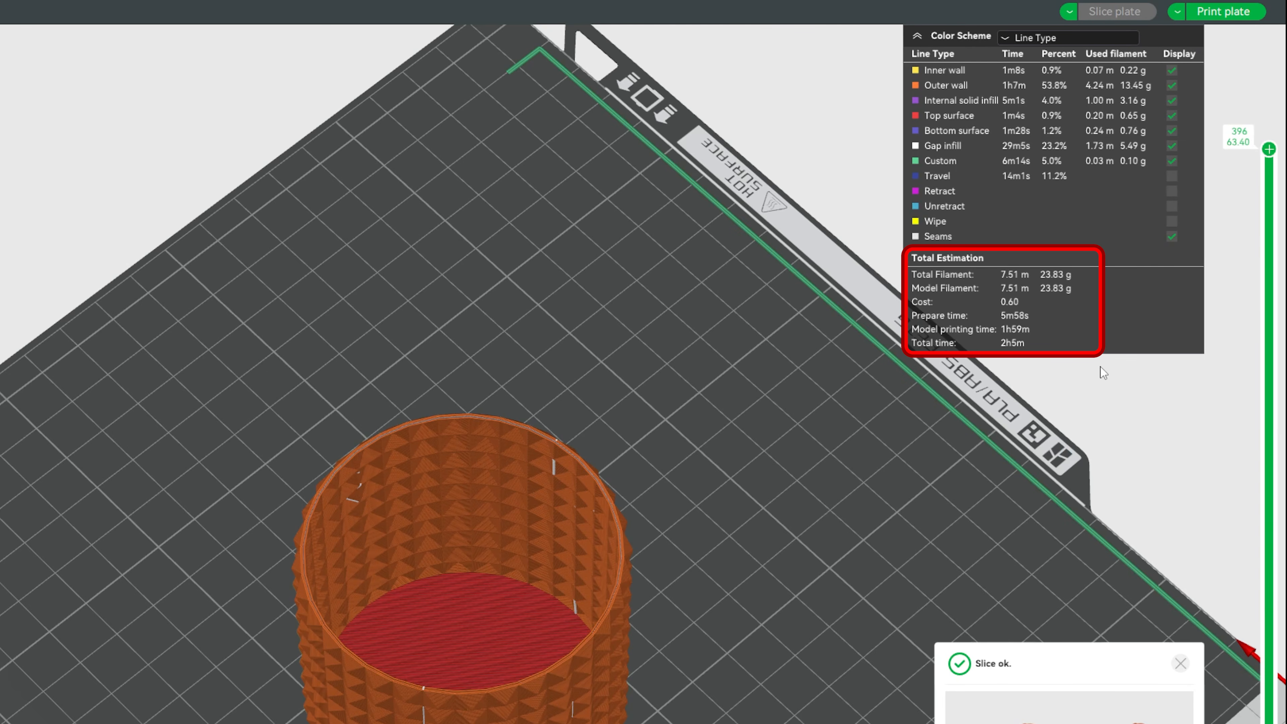
mouse_move(862, 559)
left_mouse_down()
mouse_move(859, 493)
mouse_move(848, 523)
mouse_move(718, 546)
left_mouse_up()
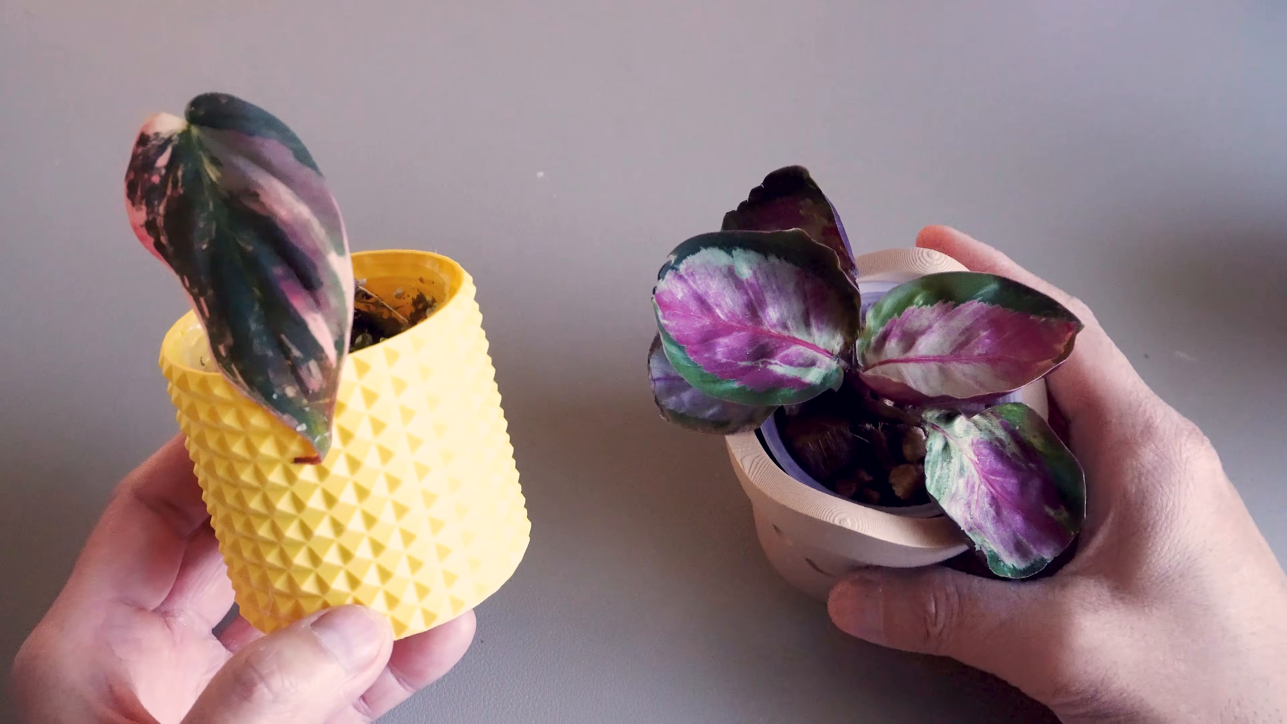
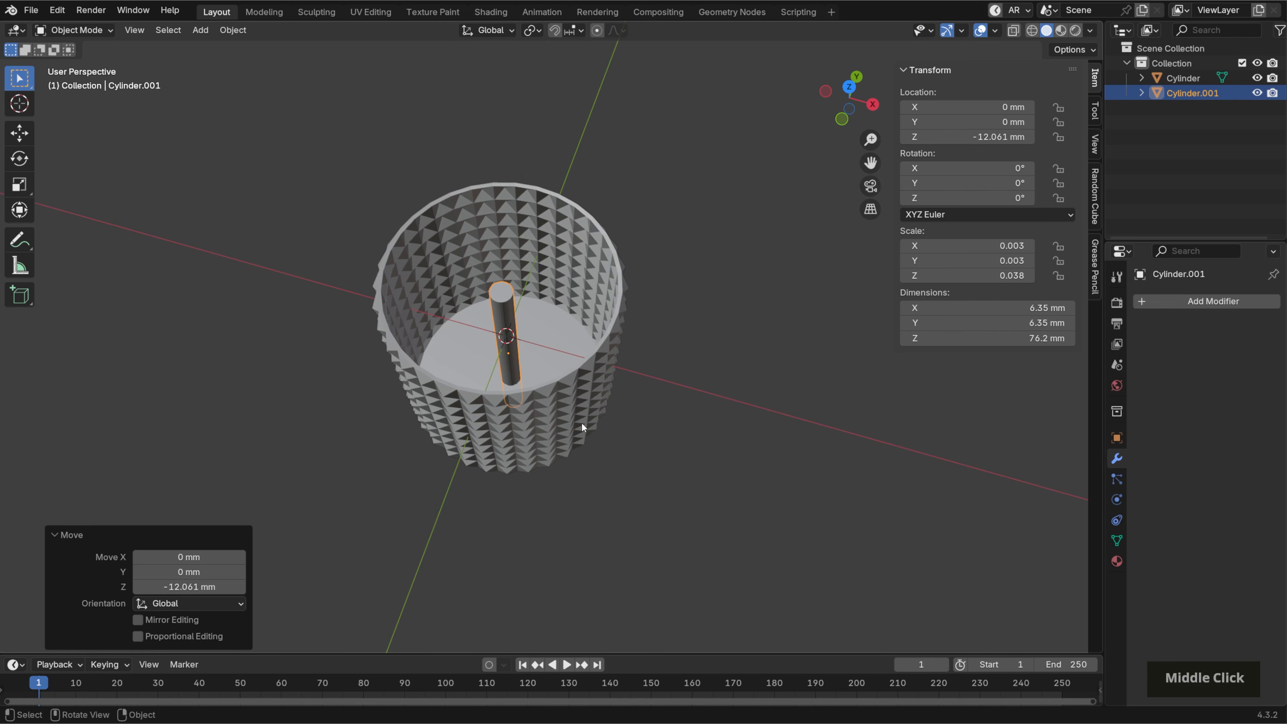
Switch to Blender and add a Boolean Difference modifier to the pot, using the thin central cylinder as the cutter
left_click(1209, 301)
left_click(1209, 301)
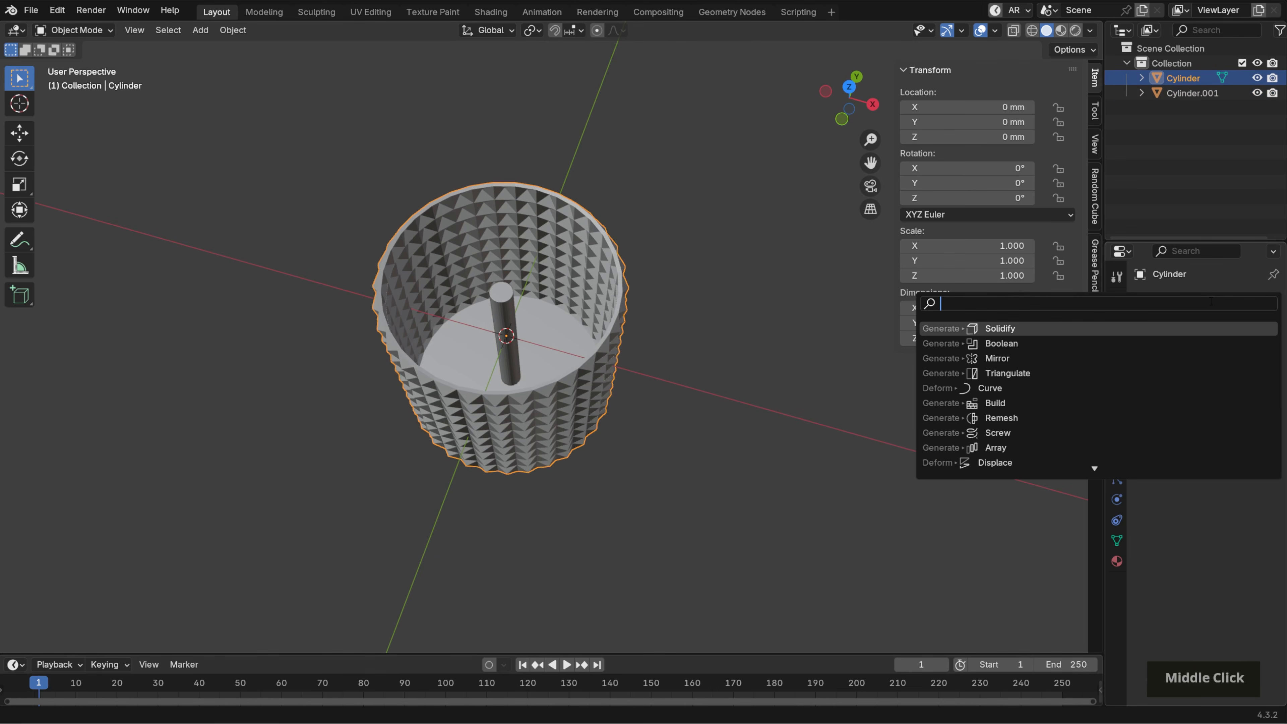
type("boo")
key("Return")
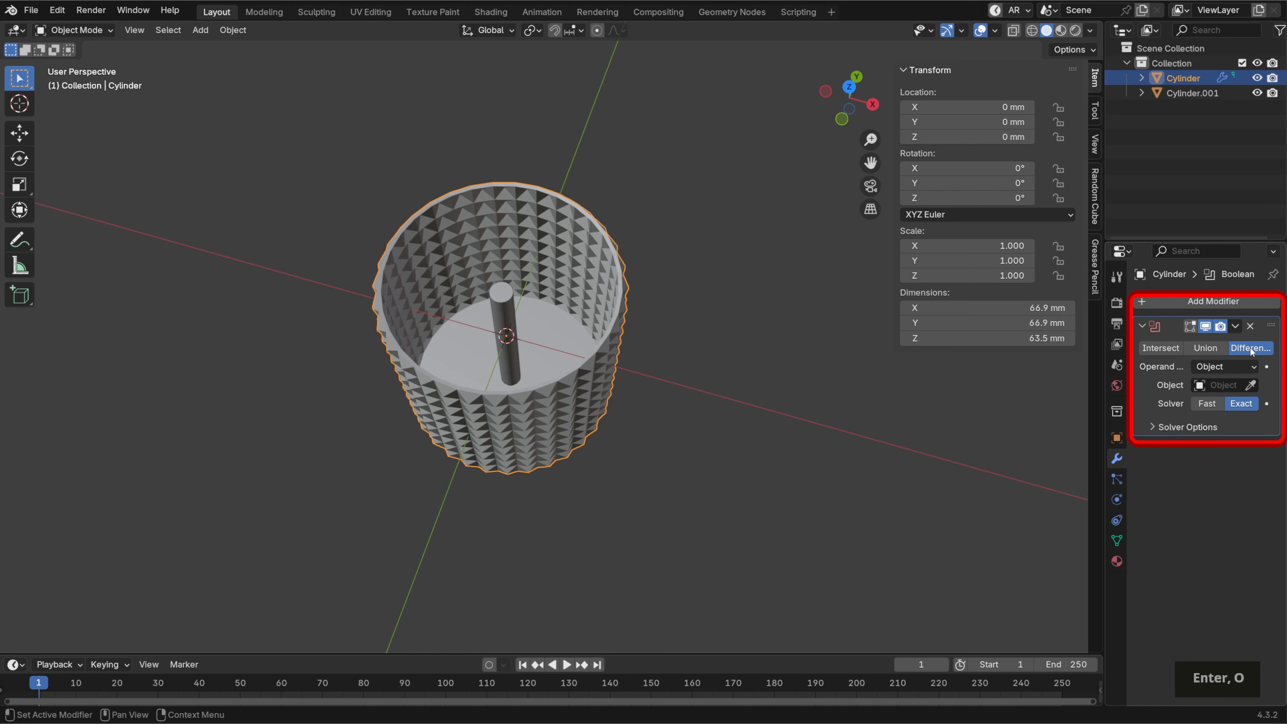
left_click(1250, 385)
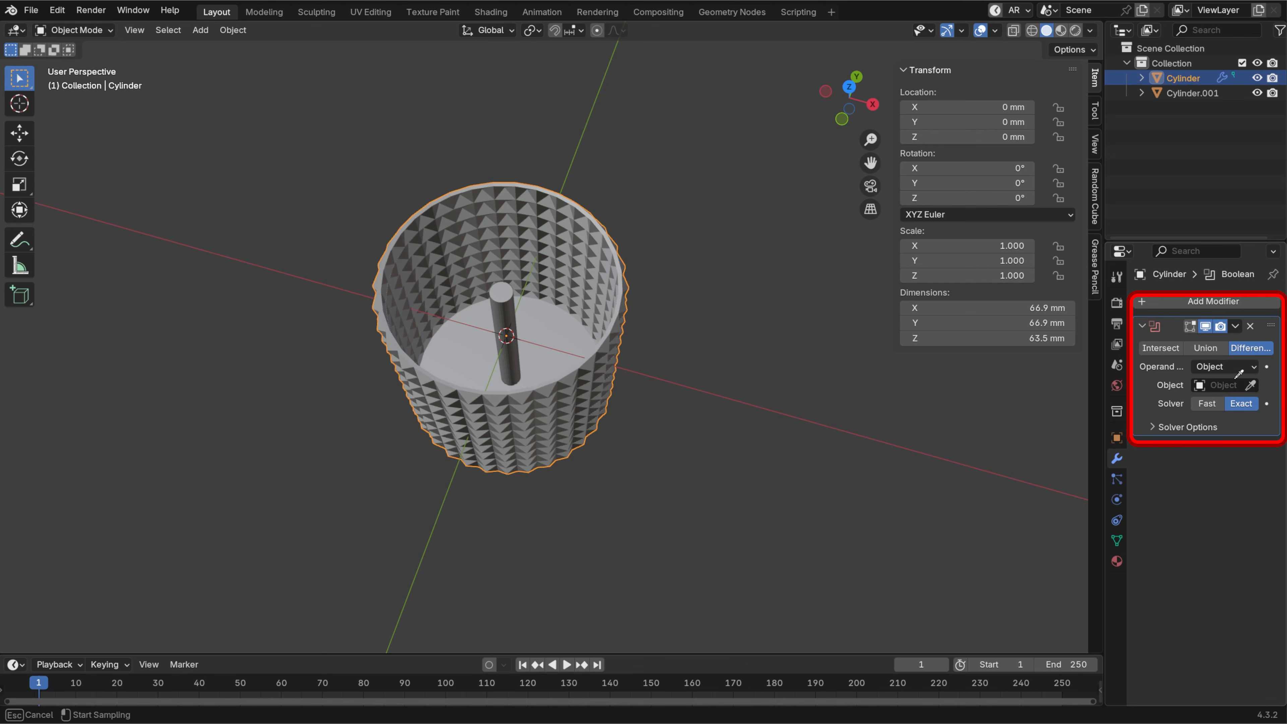
left_click(503, 295)
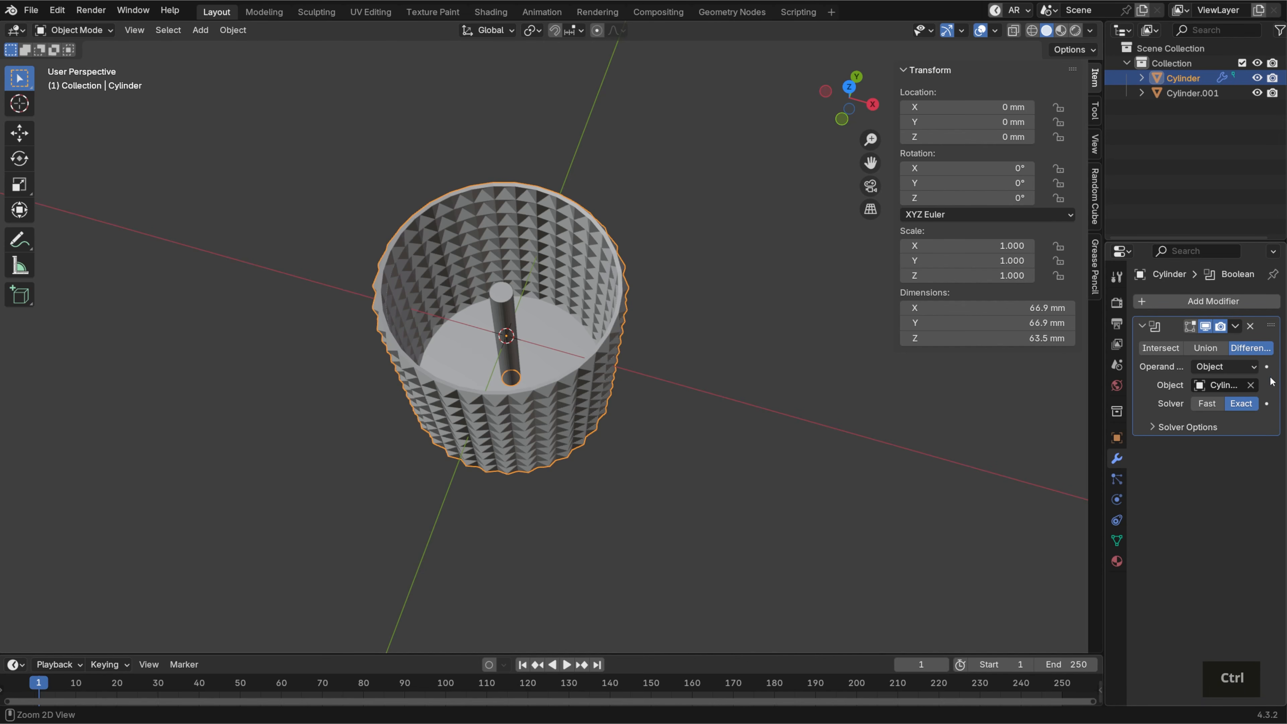
Apply the pot's Boolean modifier, delete the thin cutter cylinder and inspect the drainage hole in the base
key("ctrl+a")
left_click(1200, 93)
key("x")
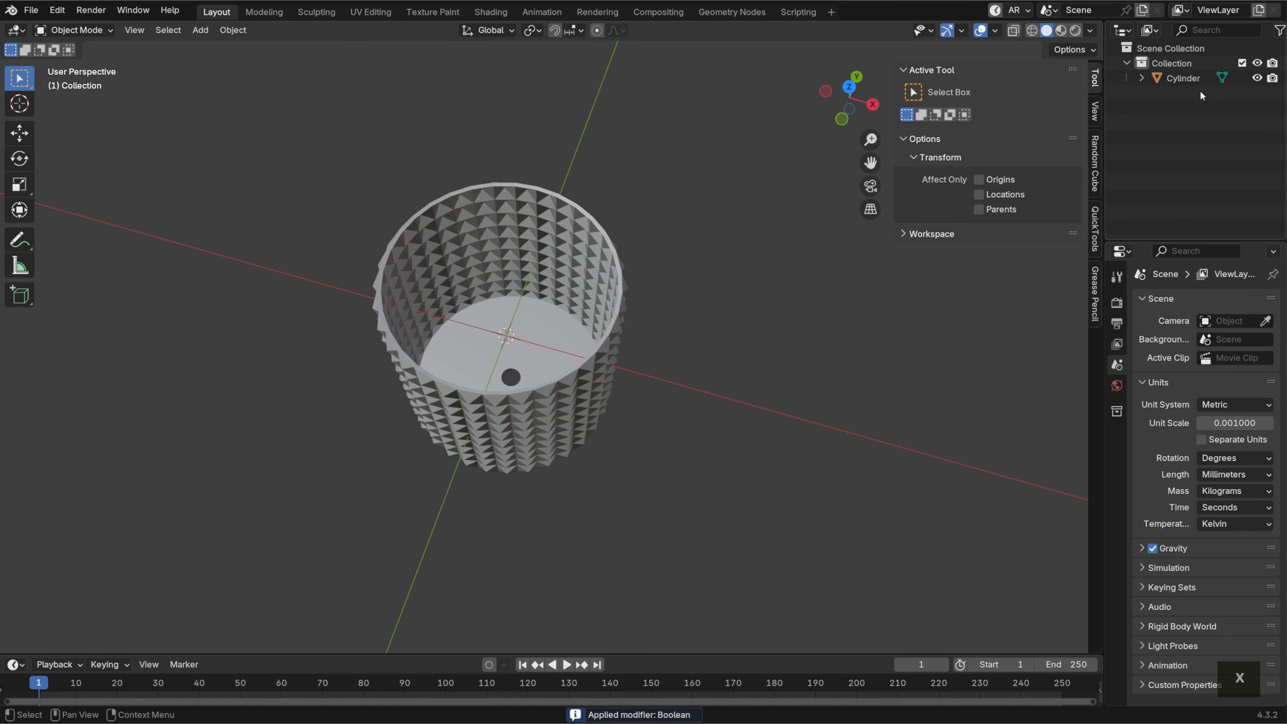
middle_click_drag(751, 513, 781, 304)
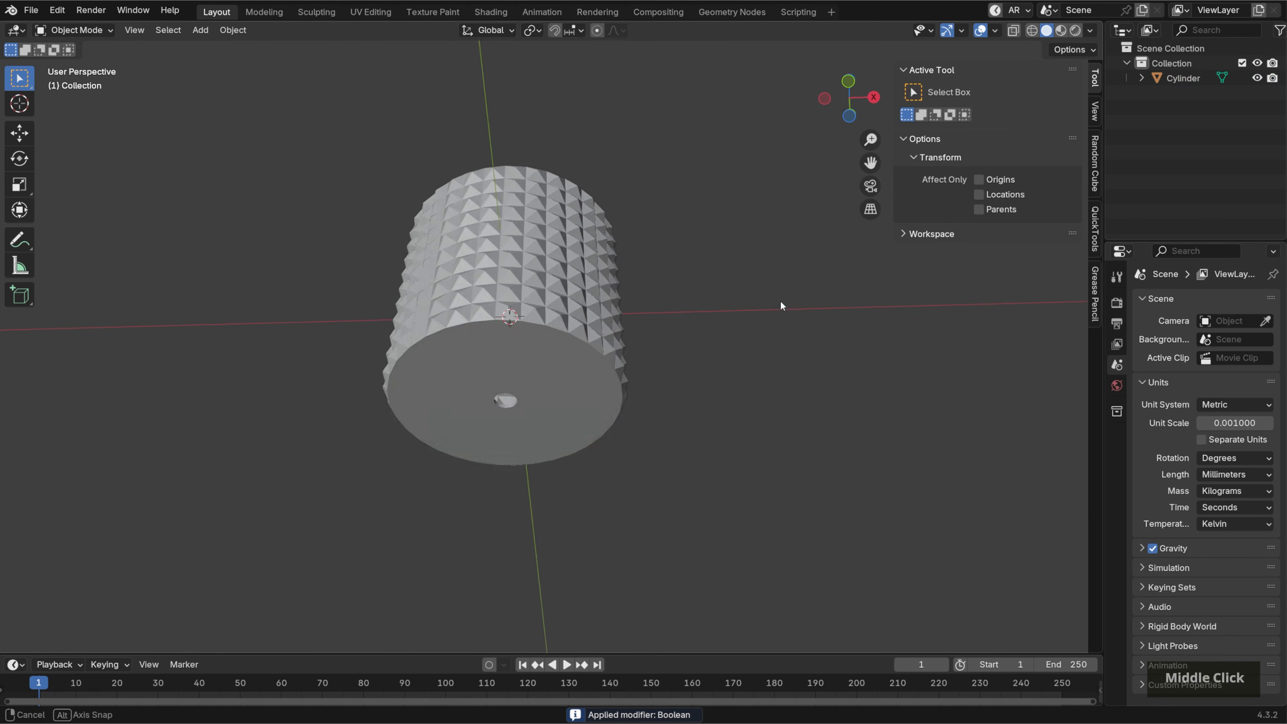
scroll(731, 384, "up", 5)
middle_click_drag(846, 271, 859, 462)
scroll(859, 459, "down", 5)
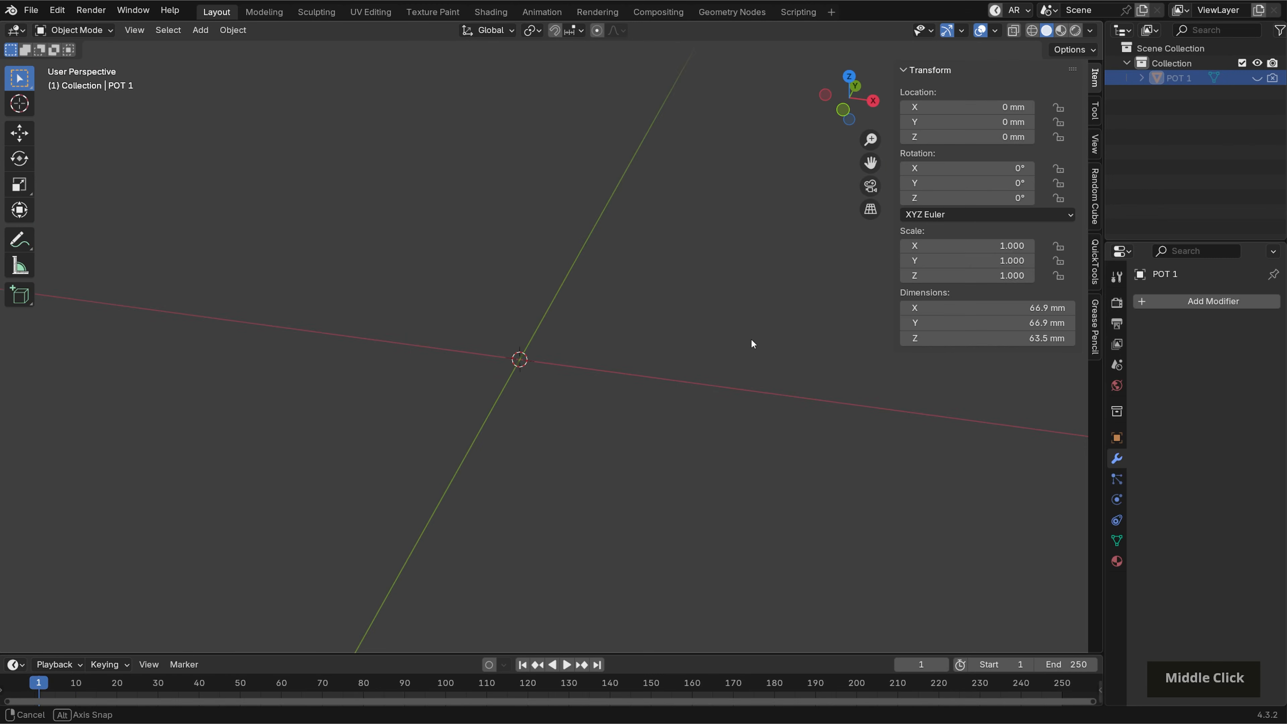
Add a cylinder mesh for a second pot and set its X, Y and Z dimensions to 3.5 in
middle_click_drag(751, 338, 691, 377)
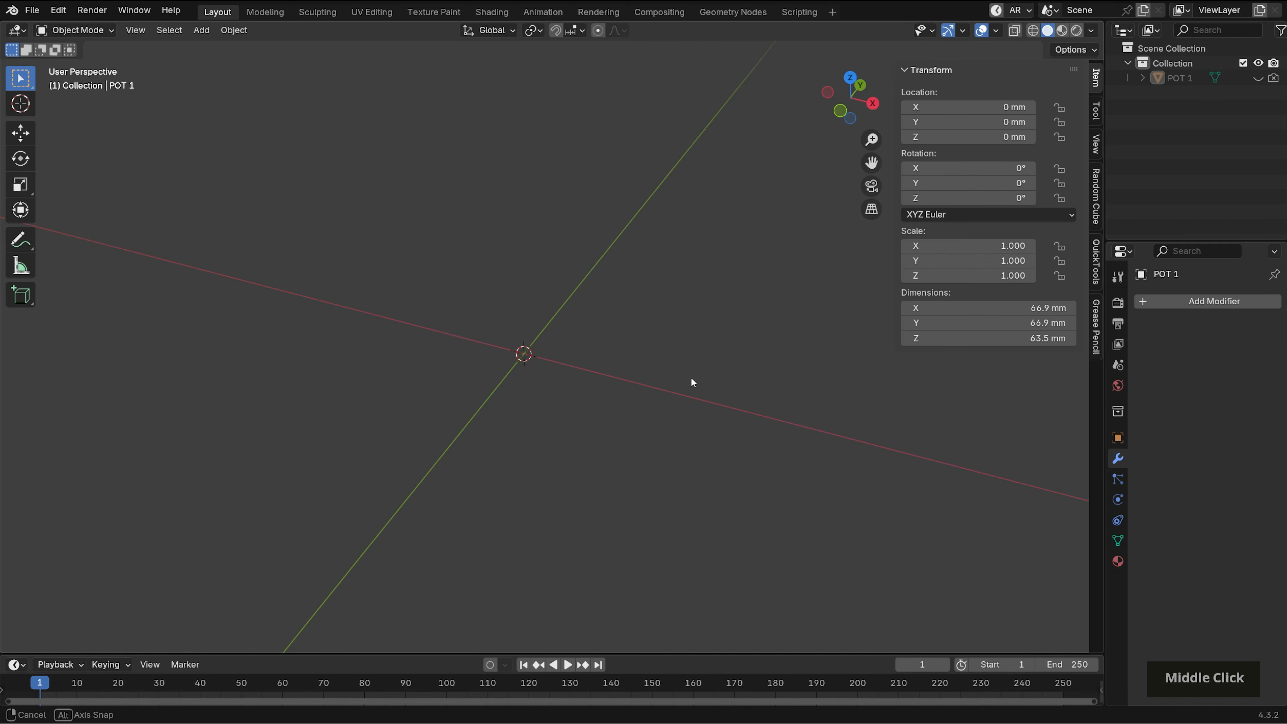
key("shift+a")
mouse_move(653, 308)
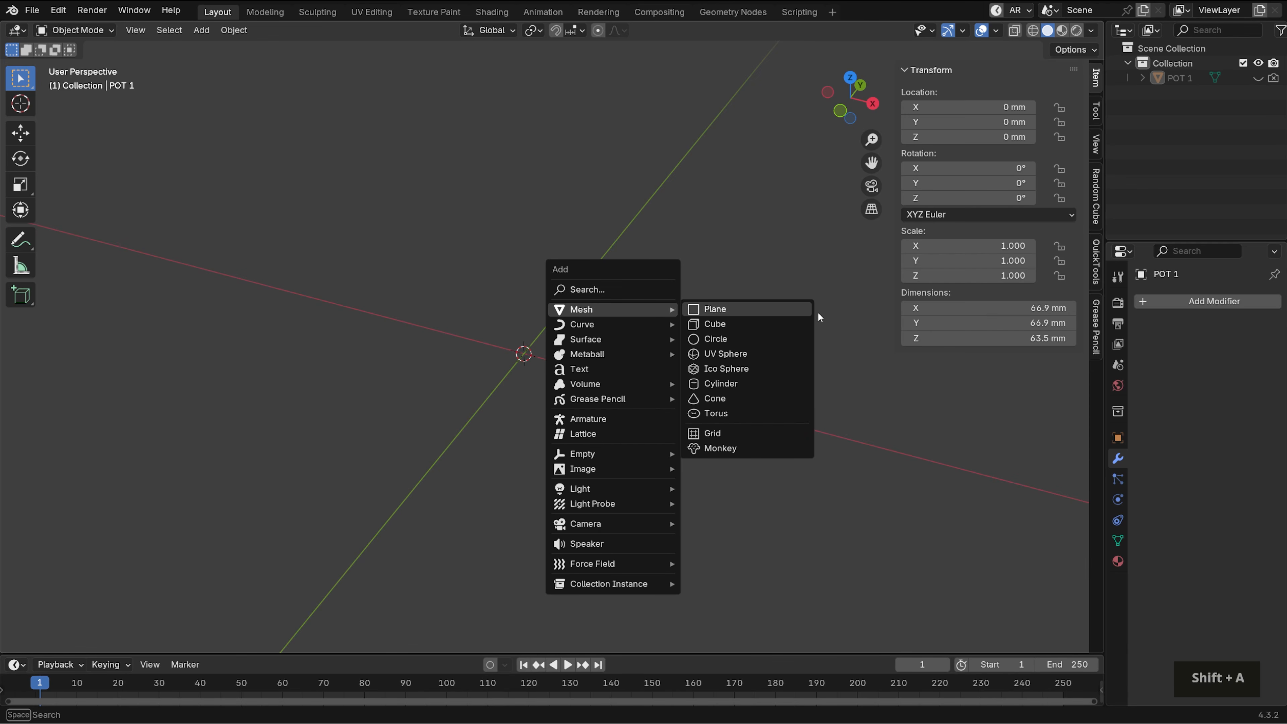
left_click(743, 383)
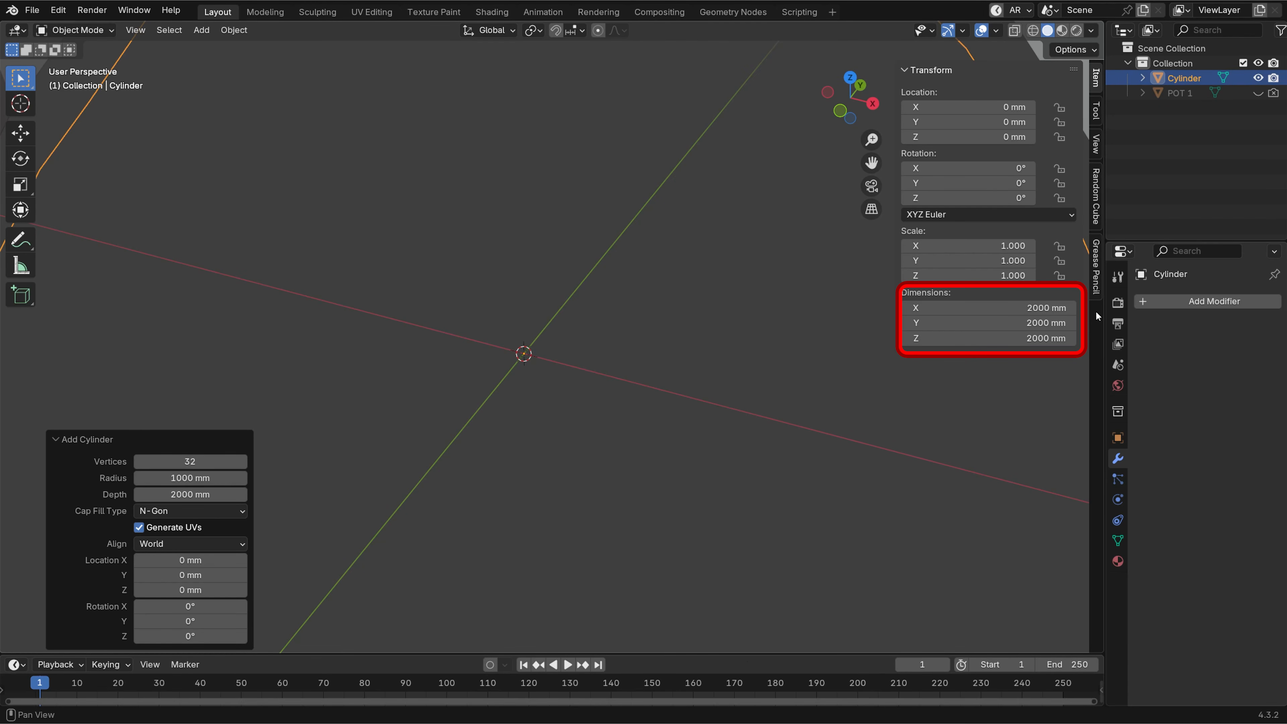
left_click_drag(1023, 307, 1024, 338)
type("3.5in")
key("Return")
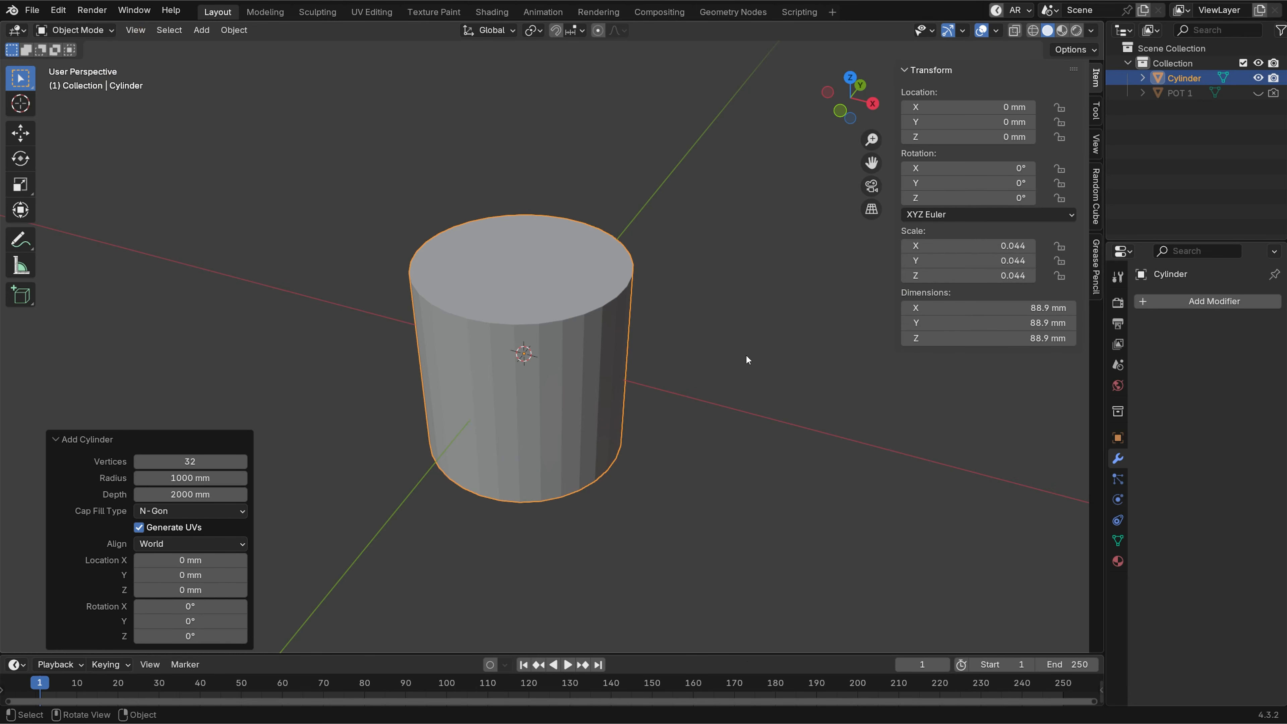
Delete the new cylinder's top face and apply the object's scale in Object Mode
key("Tab")
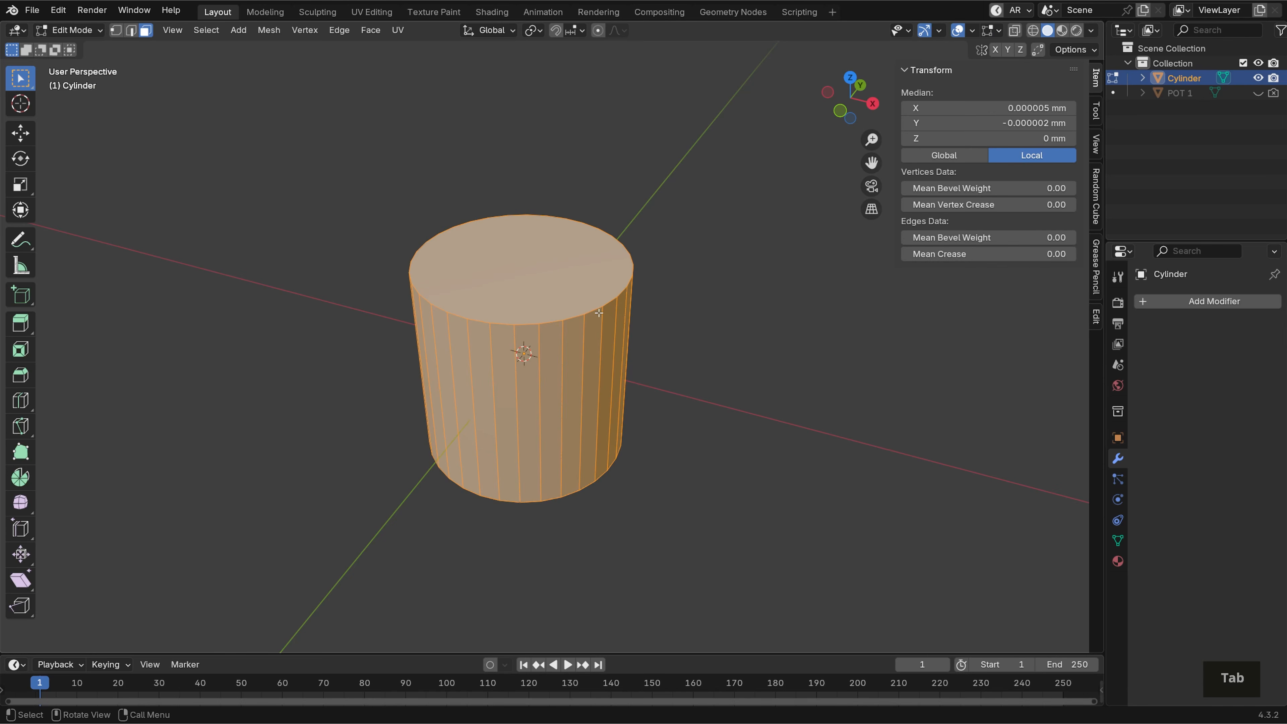
left_click(562, 270)
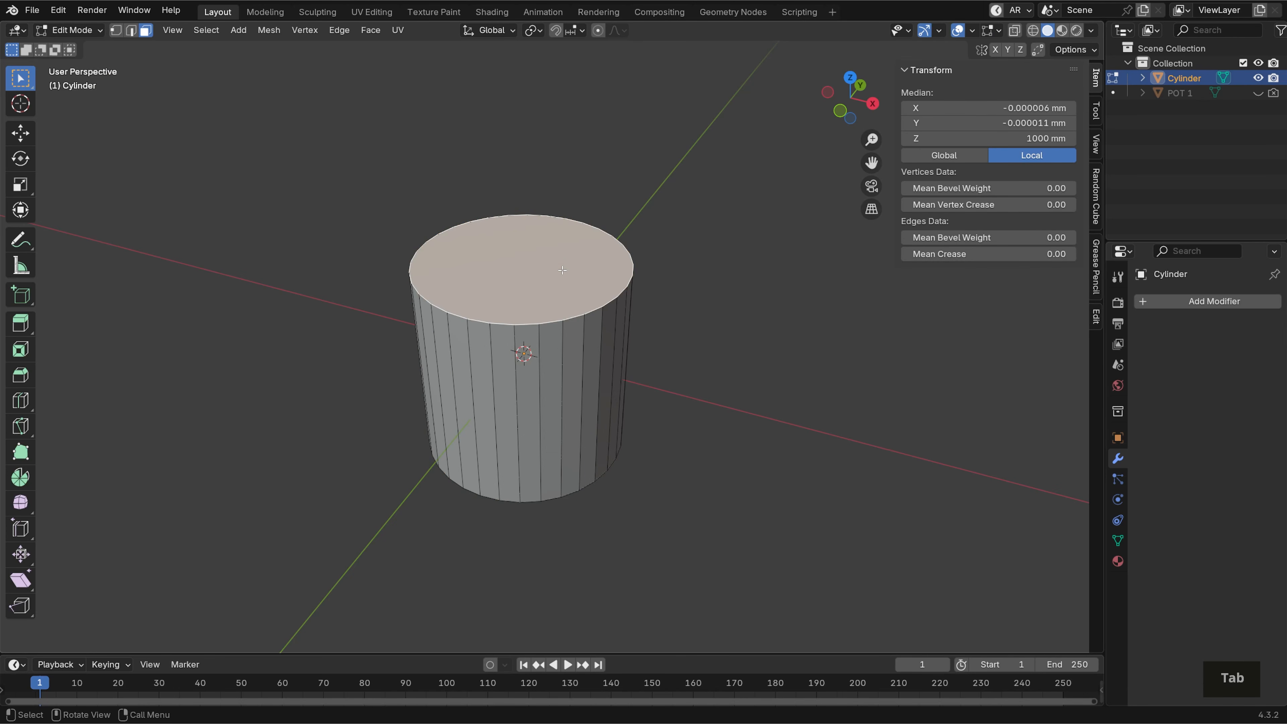
key("x")
left_click(562, 270)
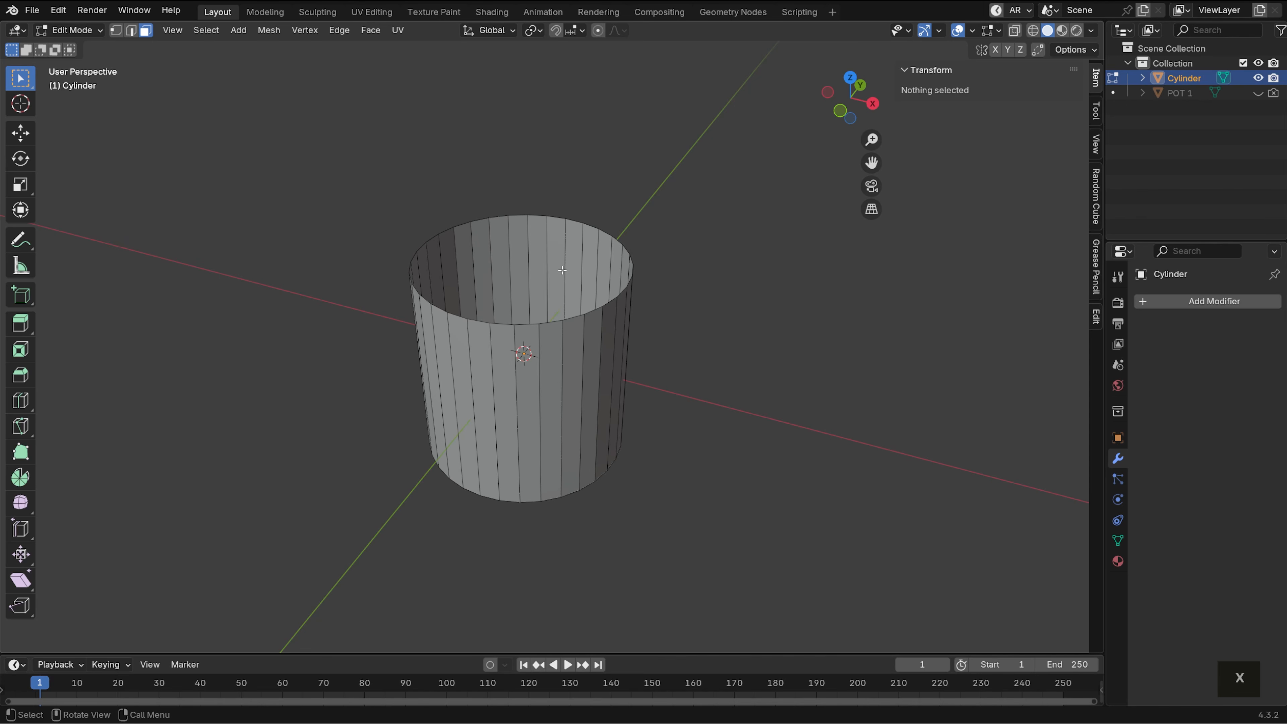
key("Tab")
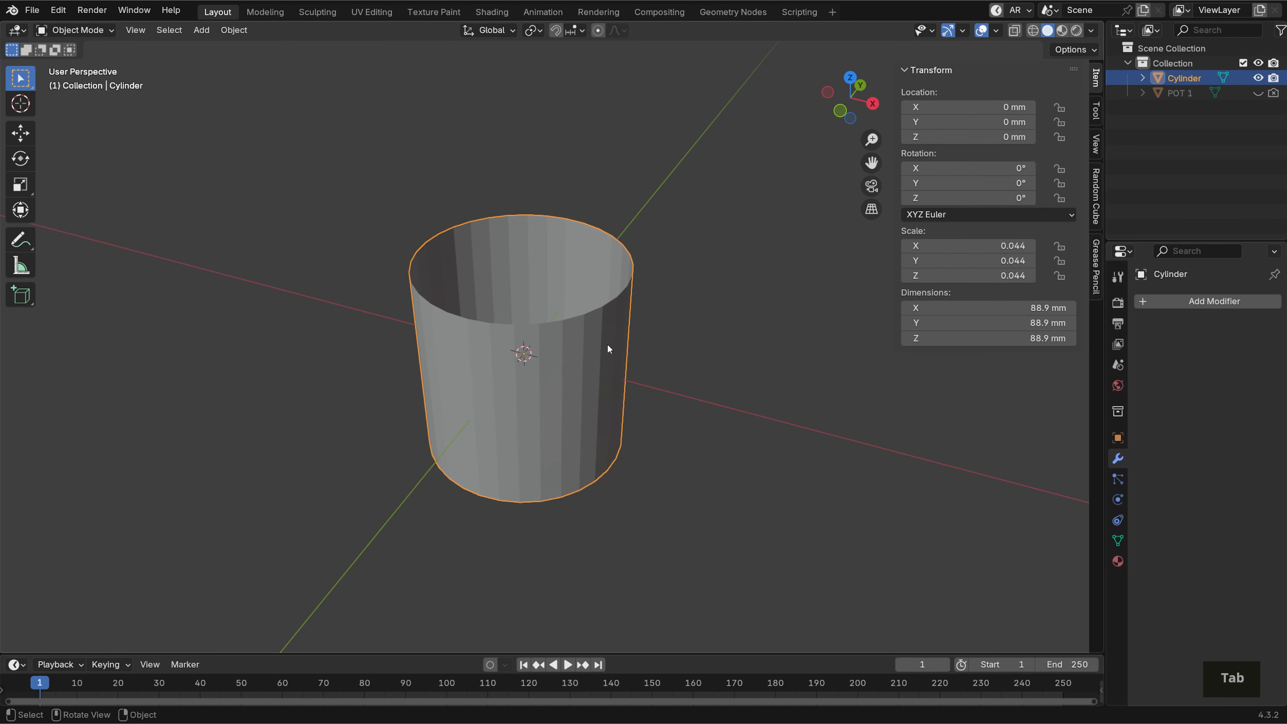
key("ctrl+a")
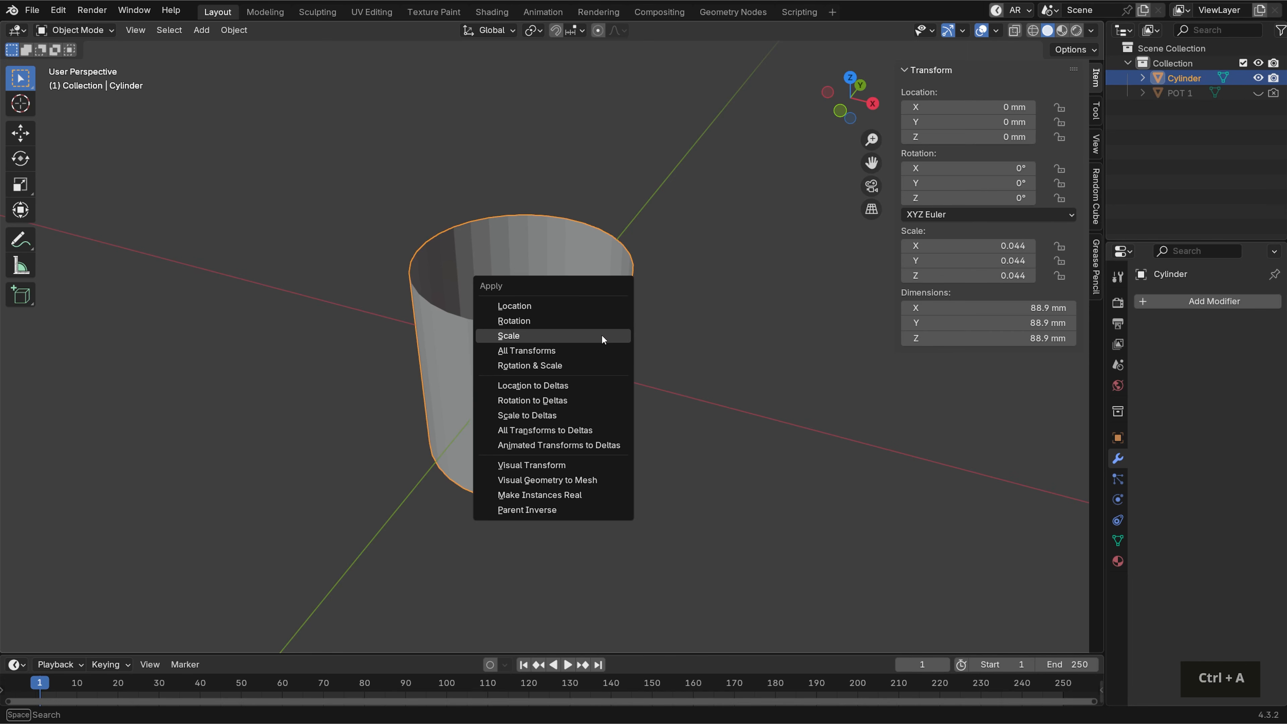
left_click(602, 338)
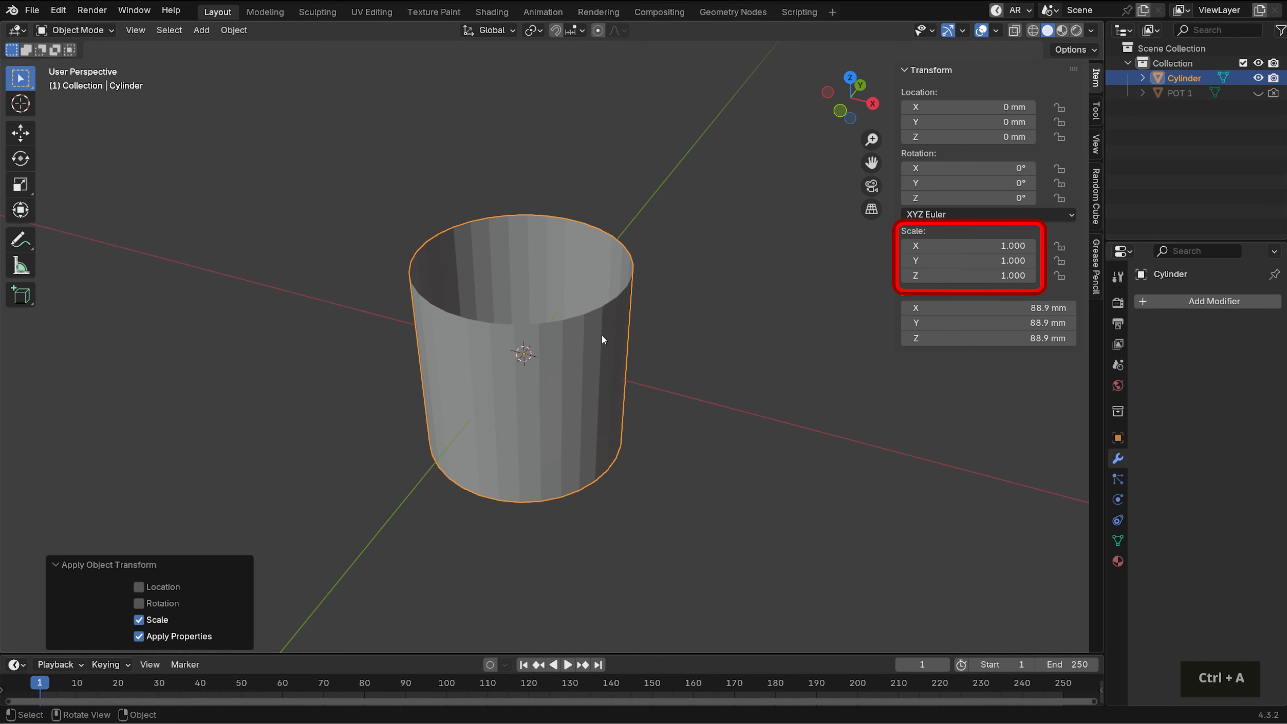
Give the open cylinder a Solidify modifier with 1 mm thickness and Even Thickness enabled, and apply it
middle_click_drag(602, 334, 611, 340)
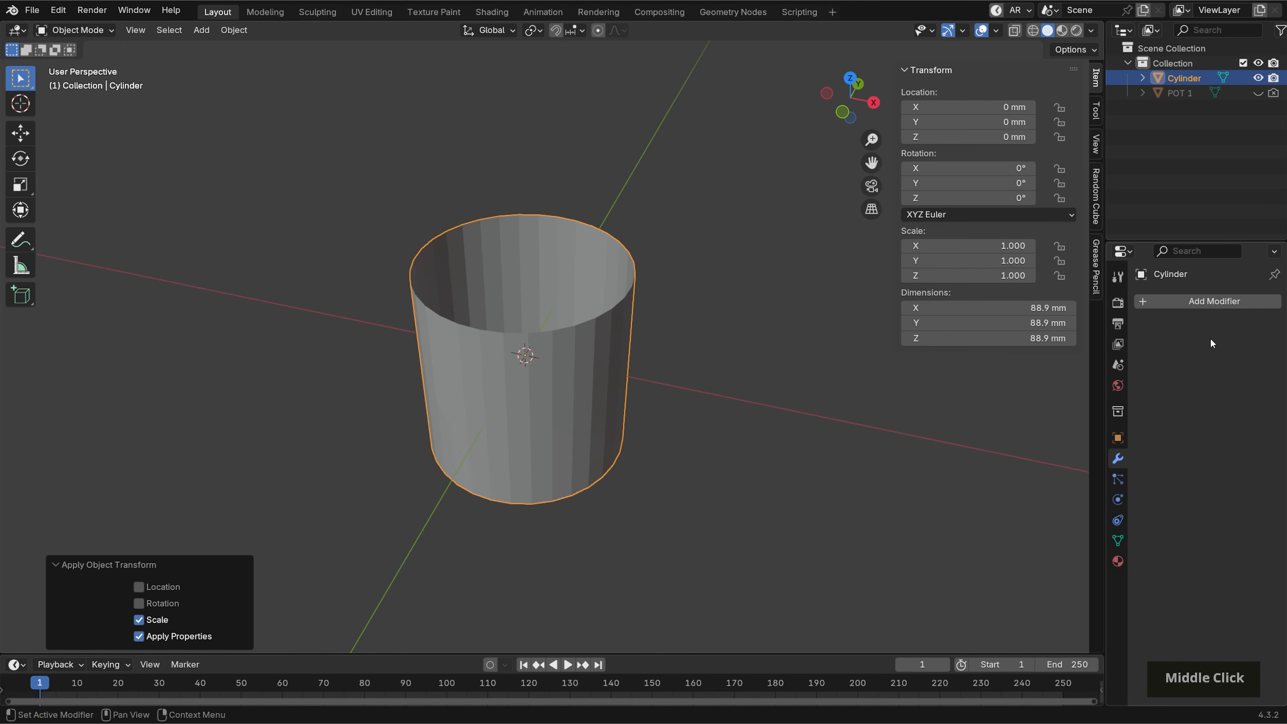
left_click(1218, 302)
left_click(1220, 306)
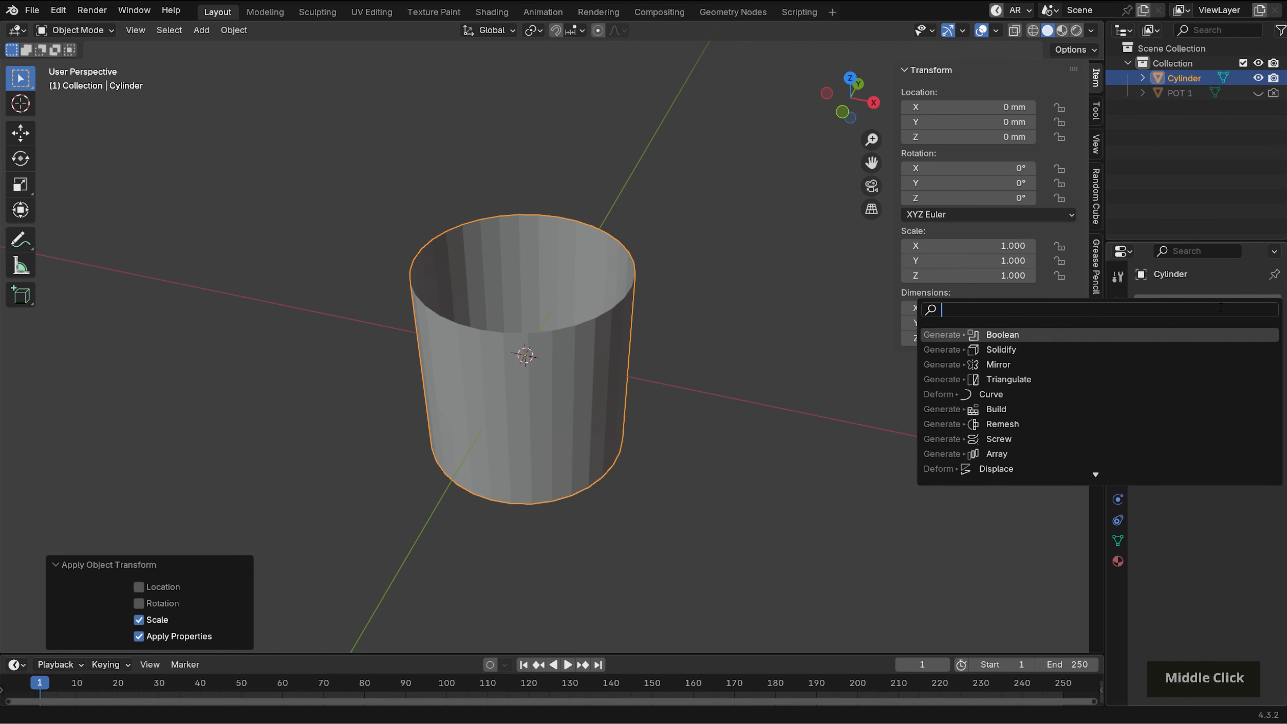
left_click(1029, 349)
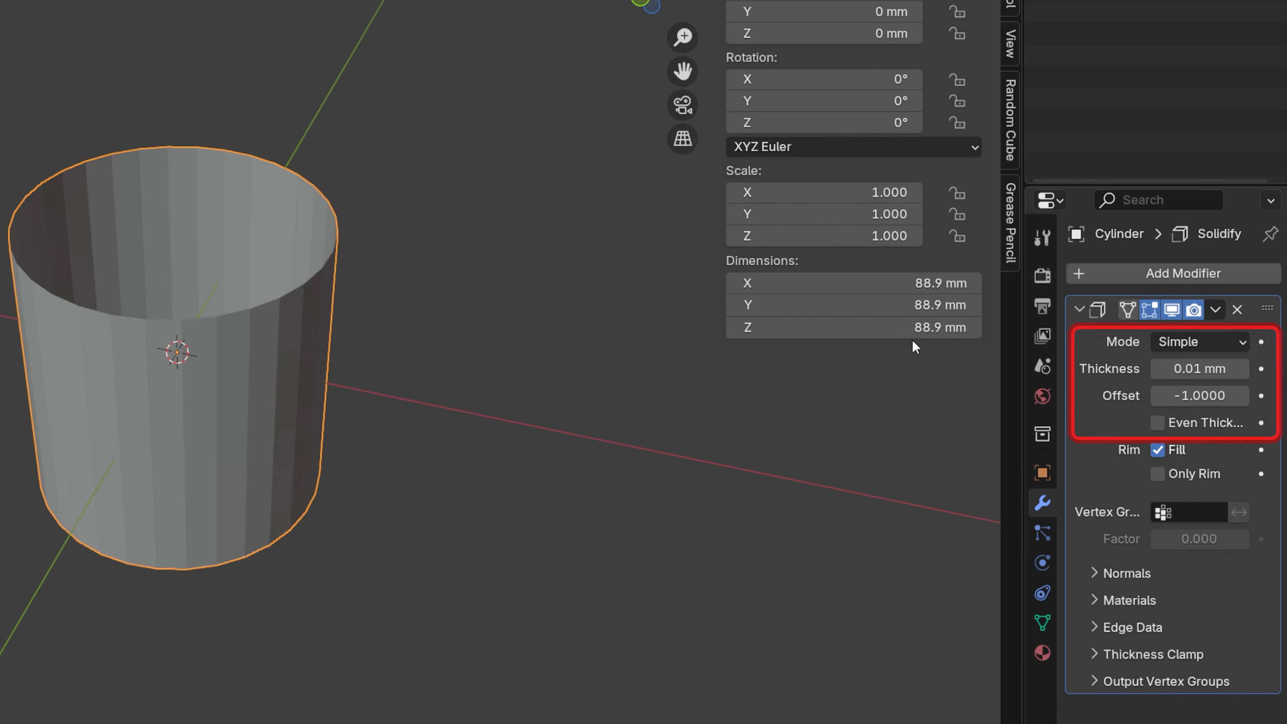
left_click(1197, 369)
type("1m")
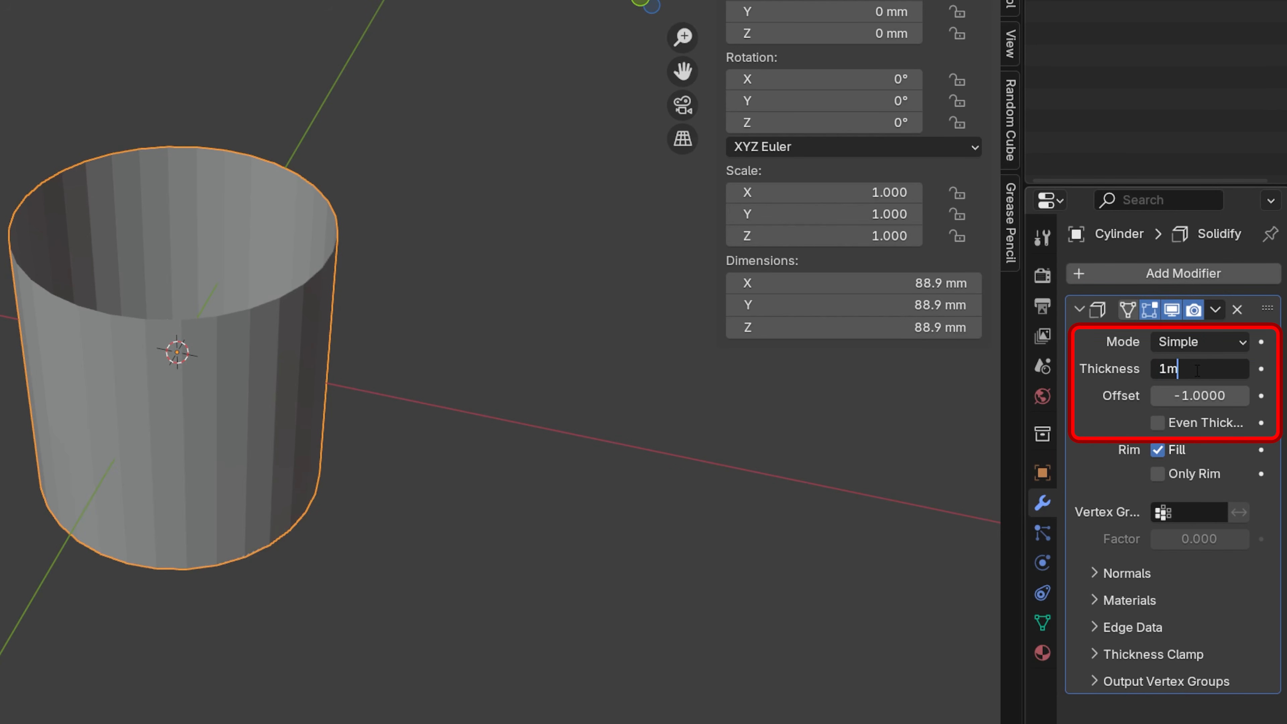
key("Tab")
key("Return")
left_click(1158, 422)
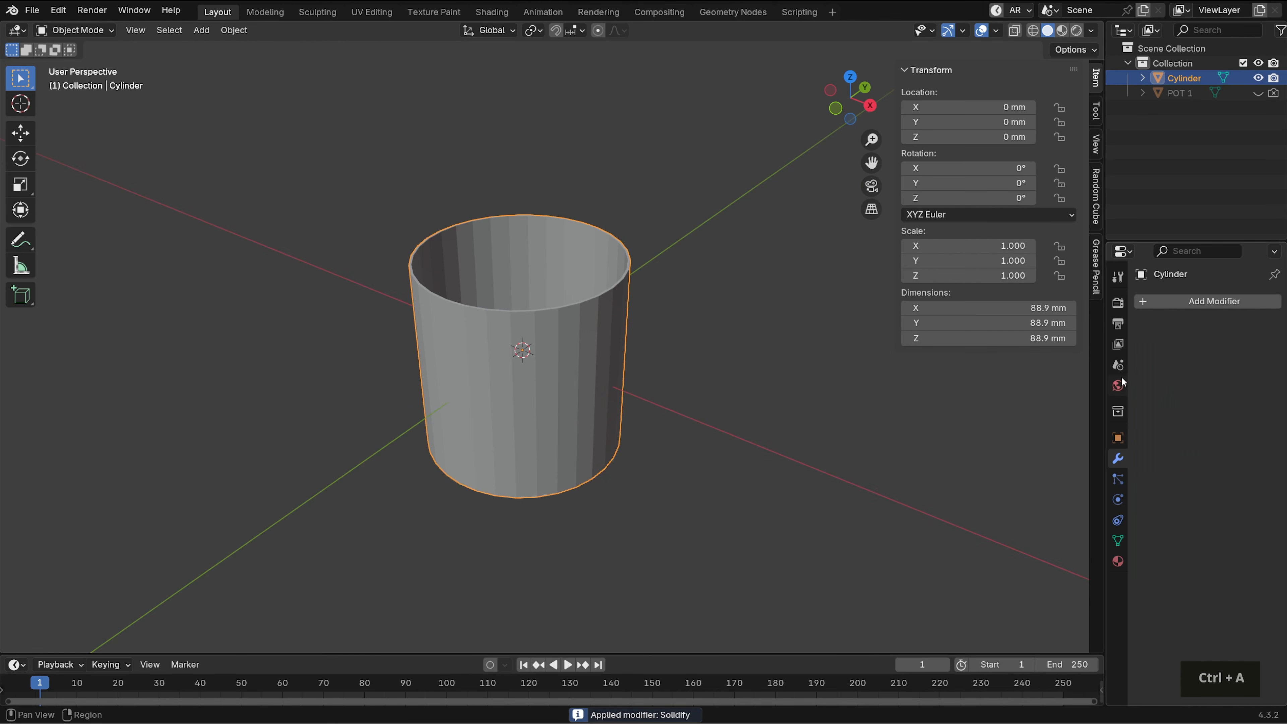
Add a level 2 Subdivision Surface modifier to the cylinder and delete its outer and inner bottom faces in Edit Mode
key("ctrl+2")
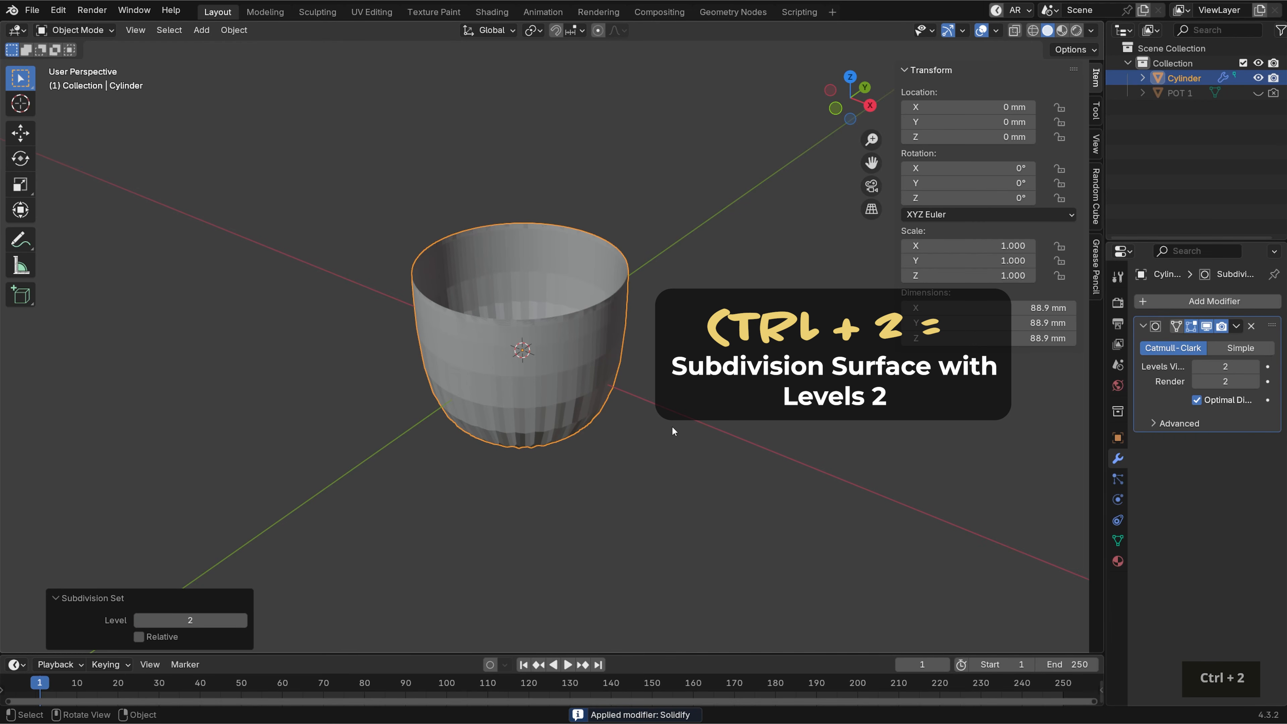
middle_click_drag(689, 465, 711, 378)
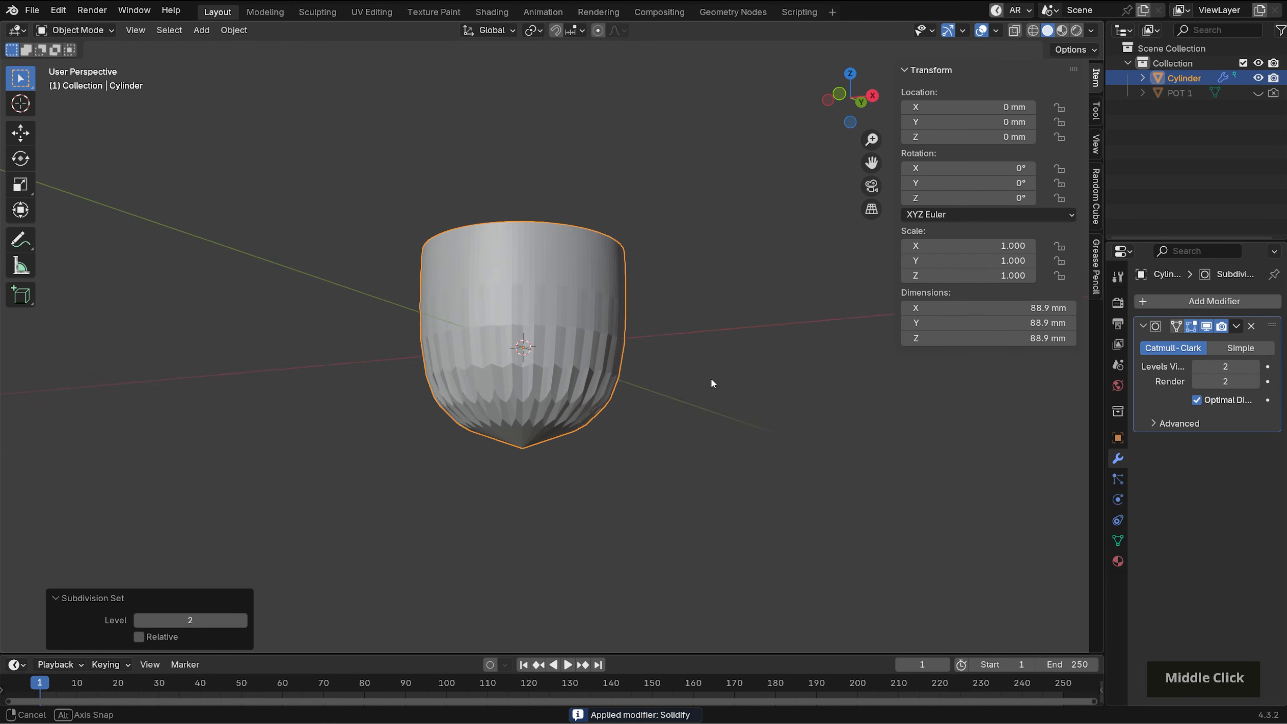
key("Tab")
left_click(548, 429)
key("x")
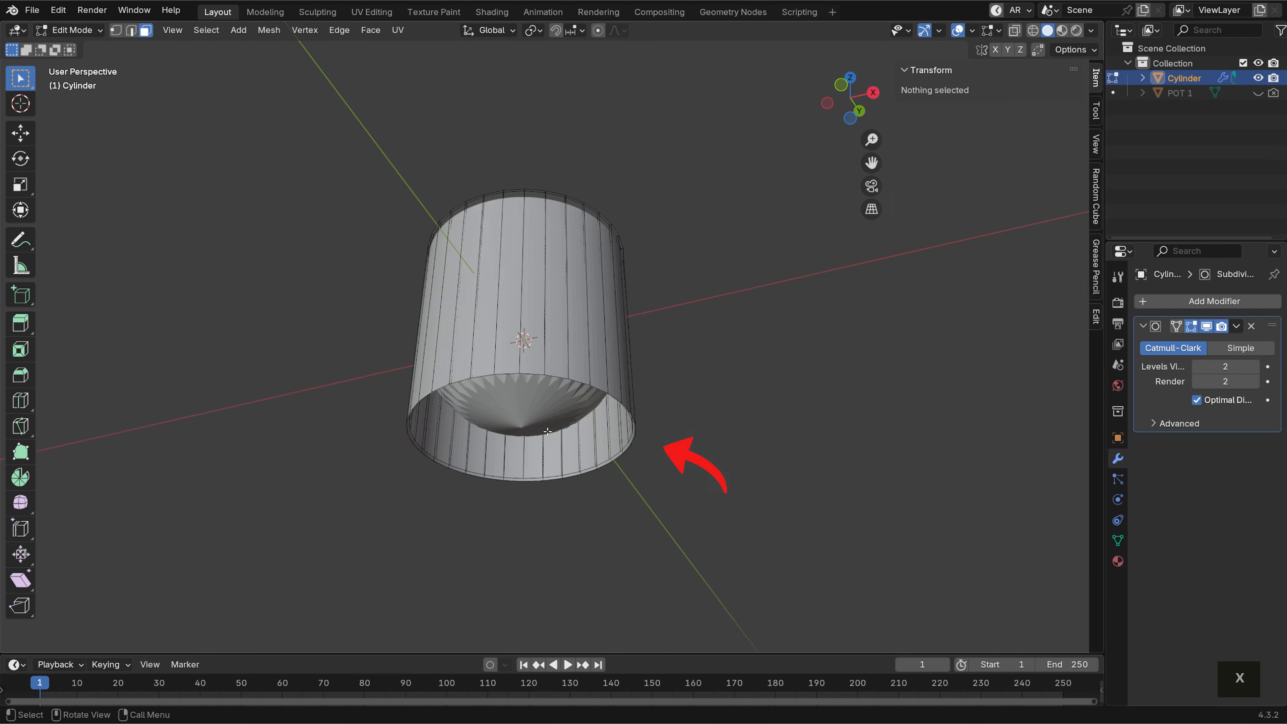
left_click(547, 430)
key("x")
left_click(547, 425)
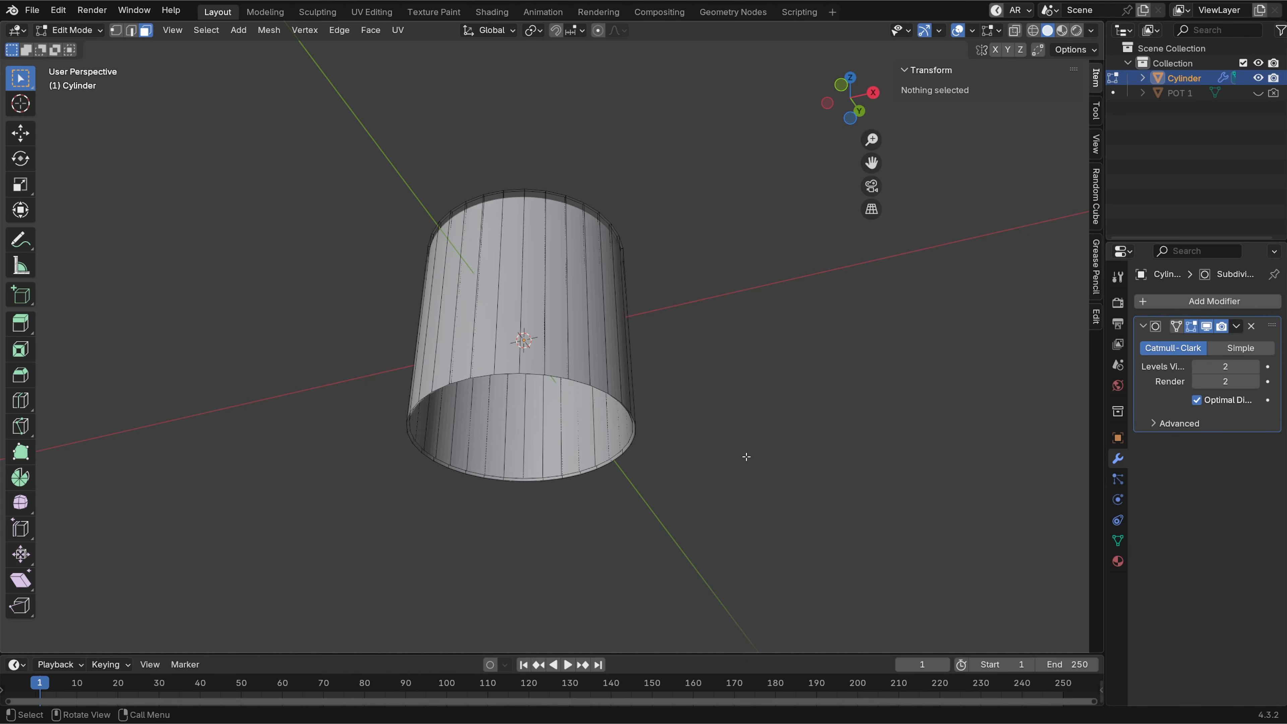
Add a loop cut around the cylinder's outer wall and slide it up to the top rim
middle_click_drag(904, 414, 841, 440)
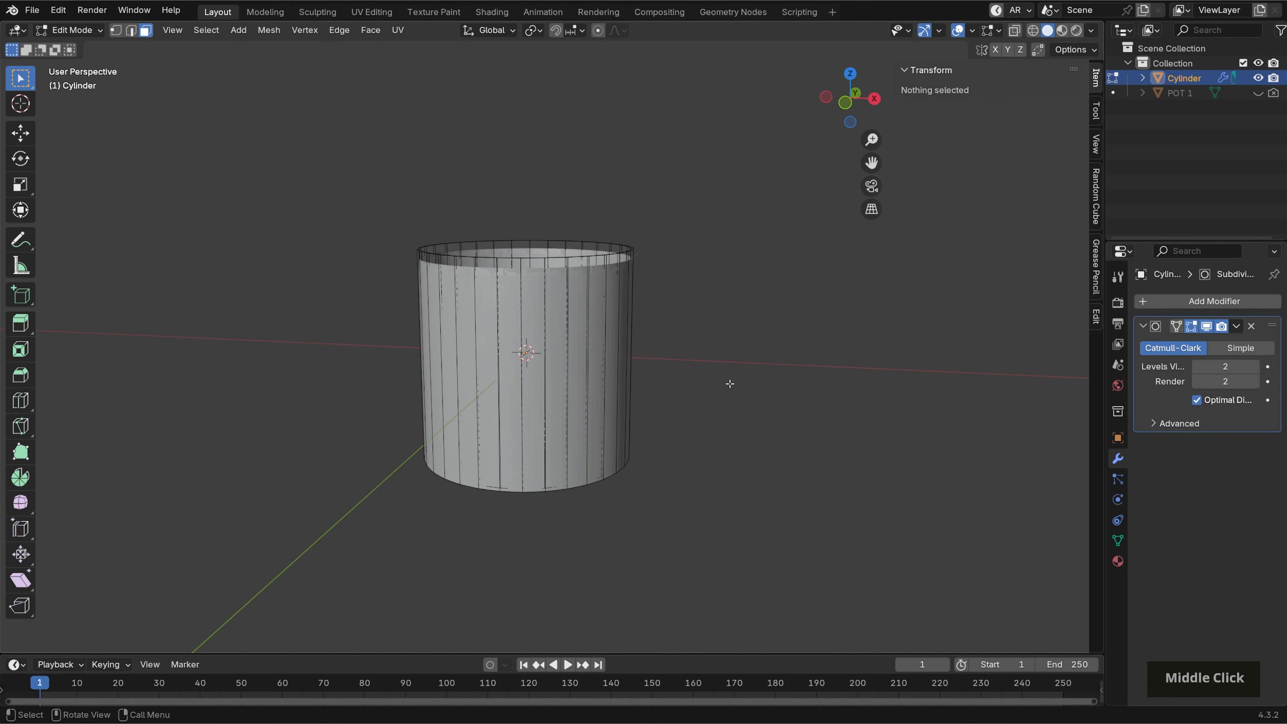
scroll(638, 371, "up", 2, "ctrl")
key("ctrl+r")
left_click(634, 373)
left_click(659, 229)
Add a loop cut around the cylinder's inner wall and slide it fully up to the top rim
middle_click_drag(767, 299, 831, 369)
scroll(812, 391, "up", 2)
key("ctrl+r")
left_click(584, 299)
left_click(598, 147)
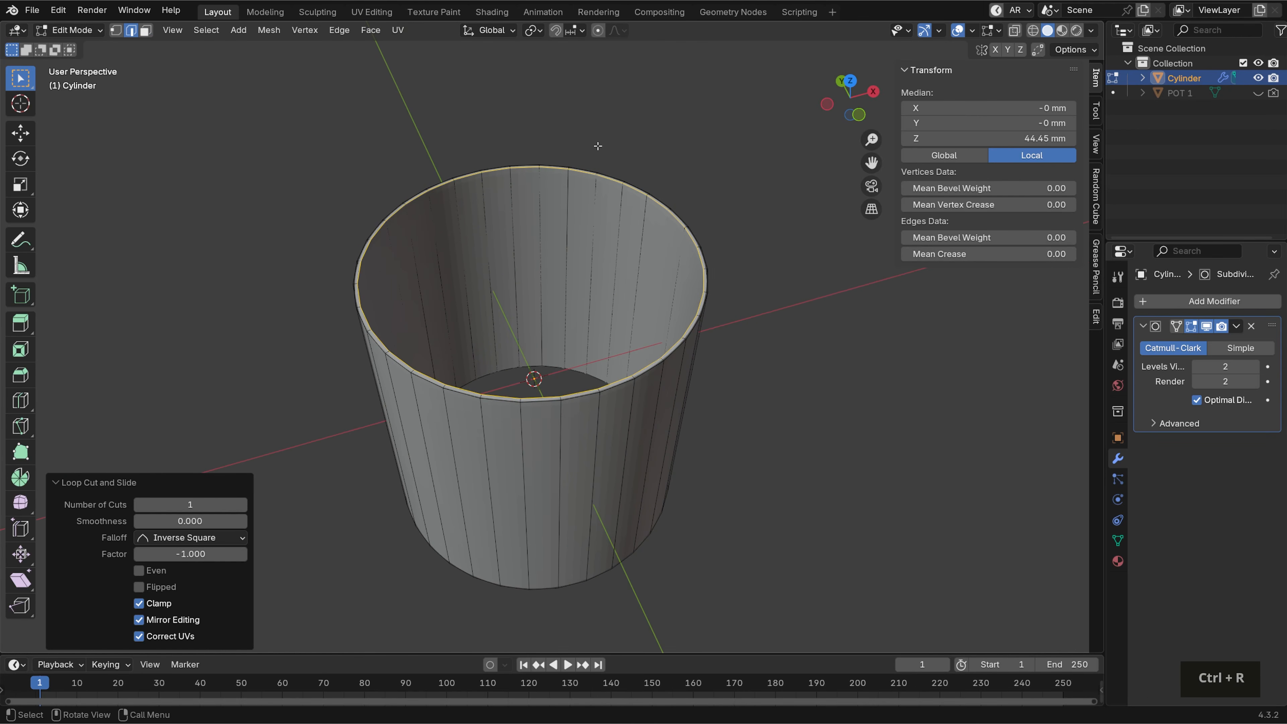
Add a loop cut around the cylinder's flat top rim and slide it fully to the outer edge
scroll(801, 327, "up", 2)
key("ctrl+r")
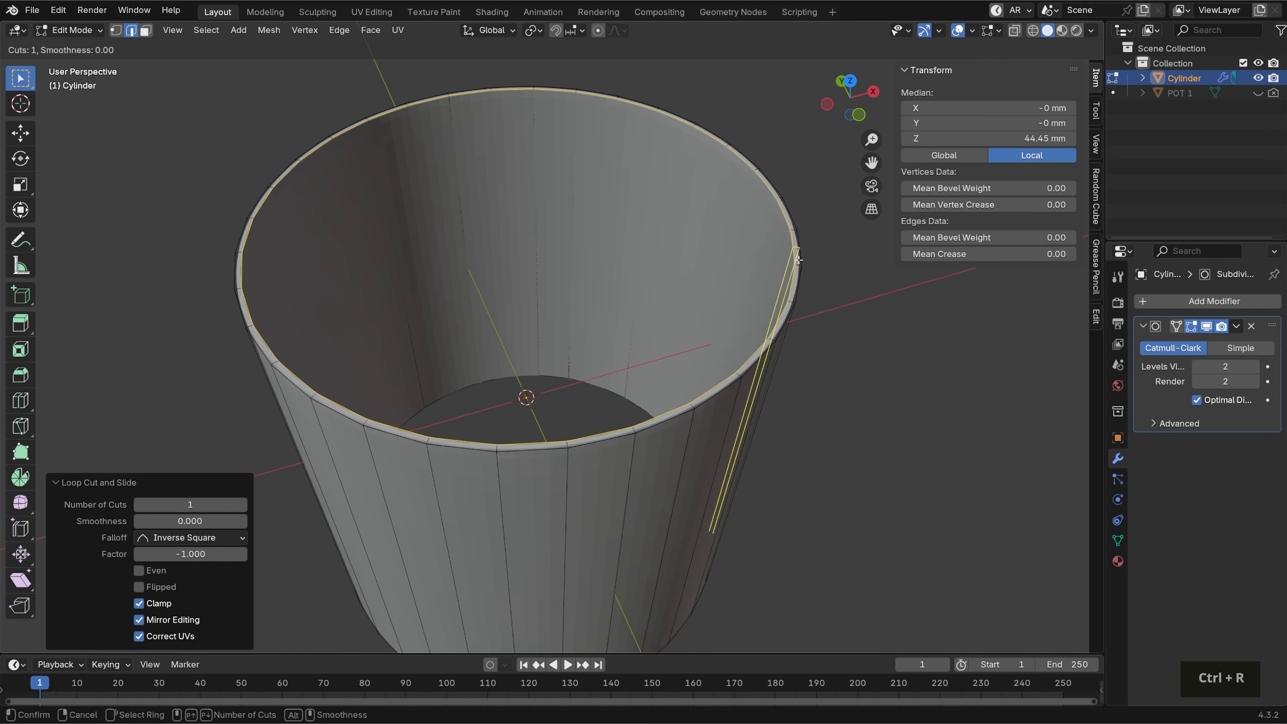
left_click(799, 264)
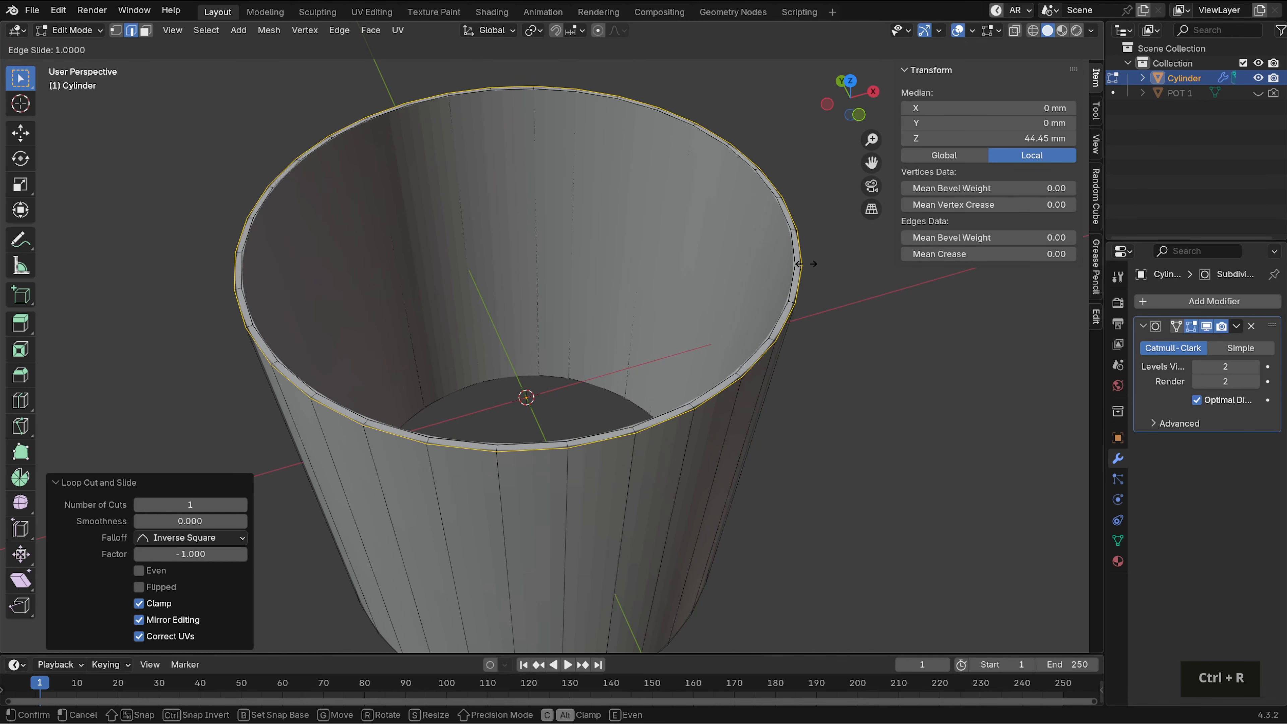
left_click(808, 263)
left_click(861, 404)
Add five evenly spaced horizontal loop cuts around the cylinder's outer wall without sliding them
scroll(855, 470, "down", 3)
middle_click_drag(855, 471, 796, 394)
key("ctrl+r")
scroll(578, 355, "up", 2)
scroll(579, 355, "up", 2)
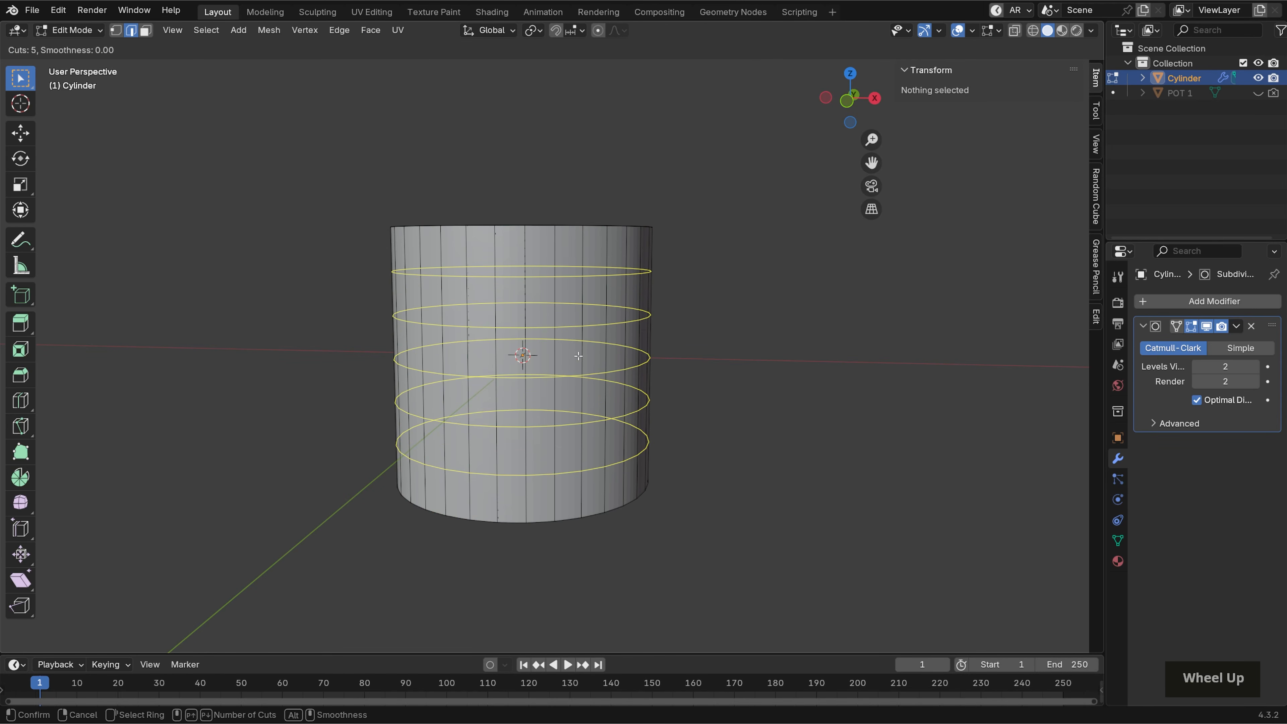
left_click(579, 355)
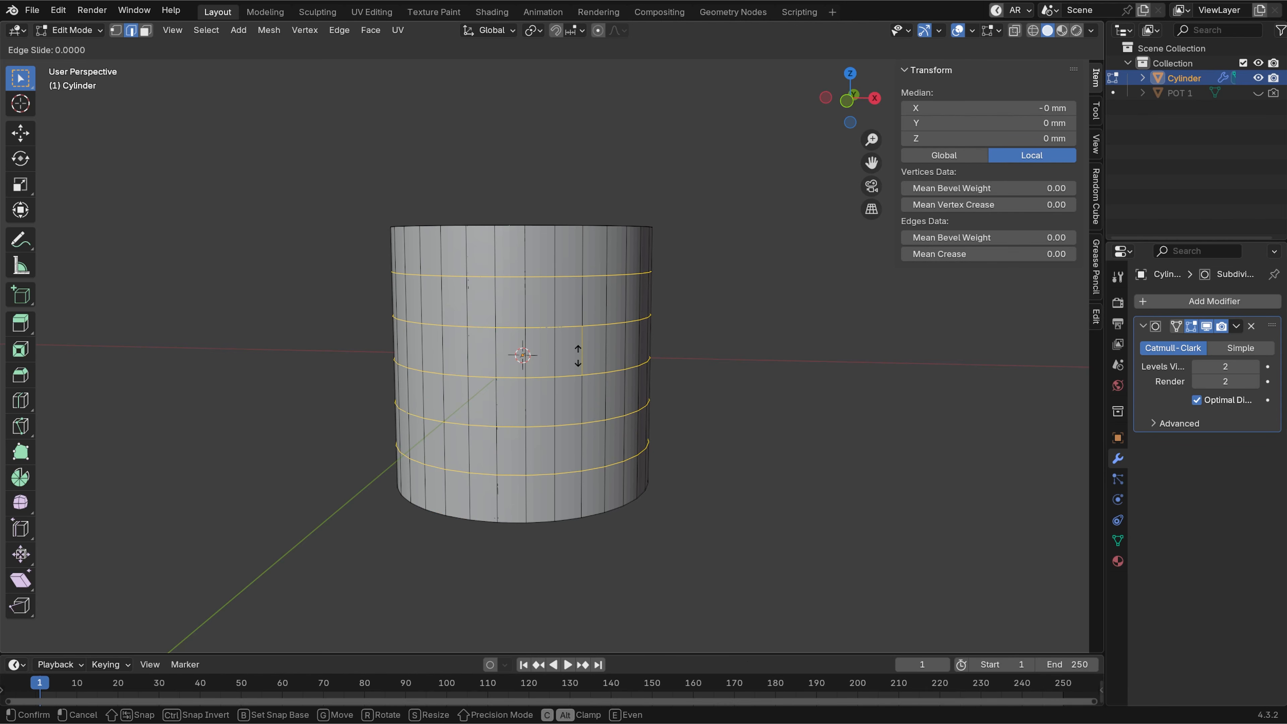
right_click(578, 355)
Select the first, third and fifth outer edge loops and scale them outward by about 1.23, excluding the Z axis
key("alt+a")
left_click(538, 276, "alt+shift")
left_click(546, 378, "alt+shift")
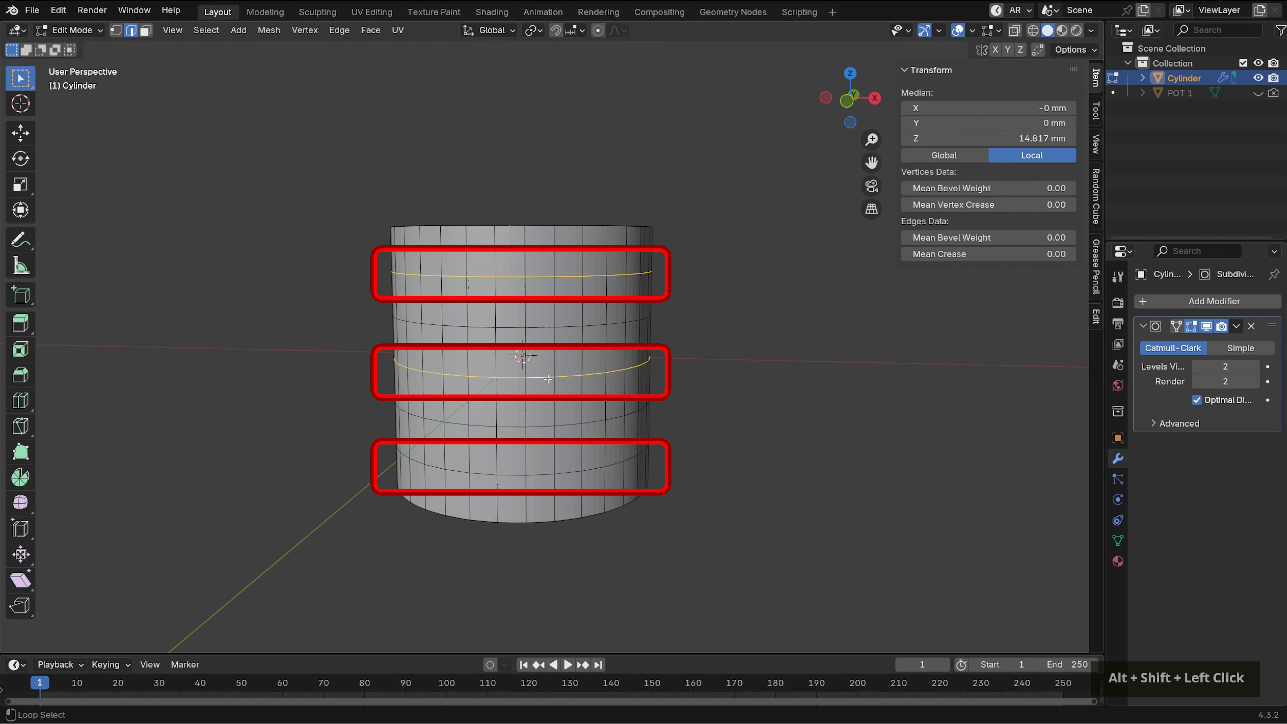
left_click(544, 472, "alt+shift")
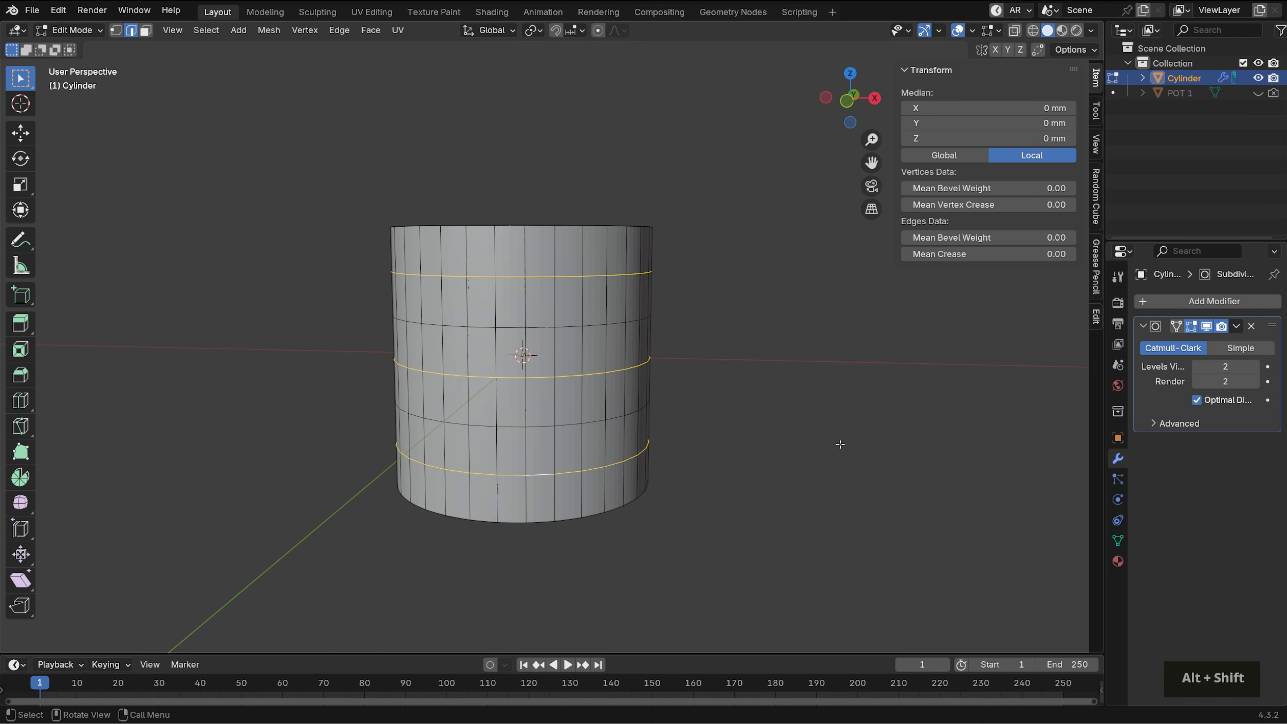
key("s")
key("shift+z")
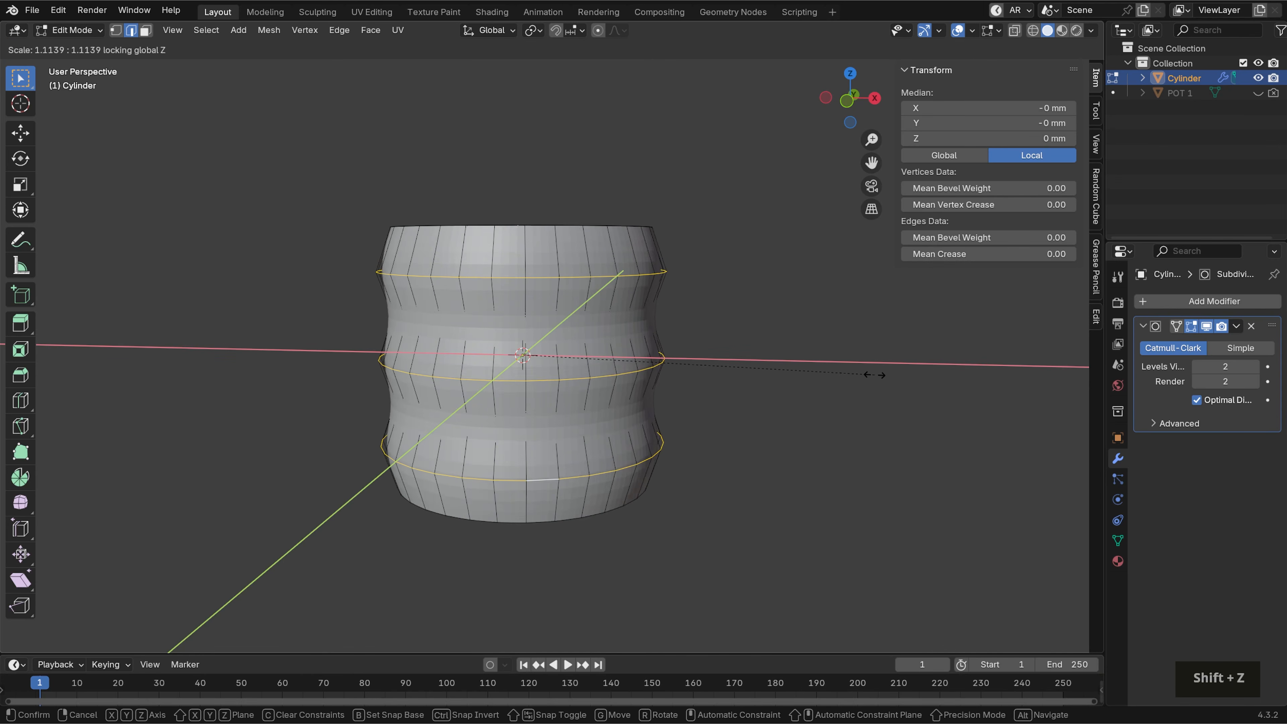
left_click(876, 394)
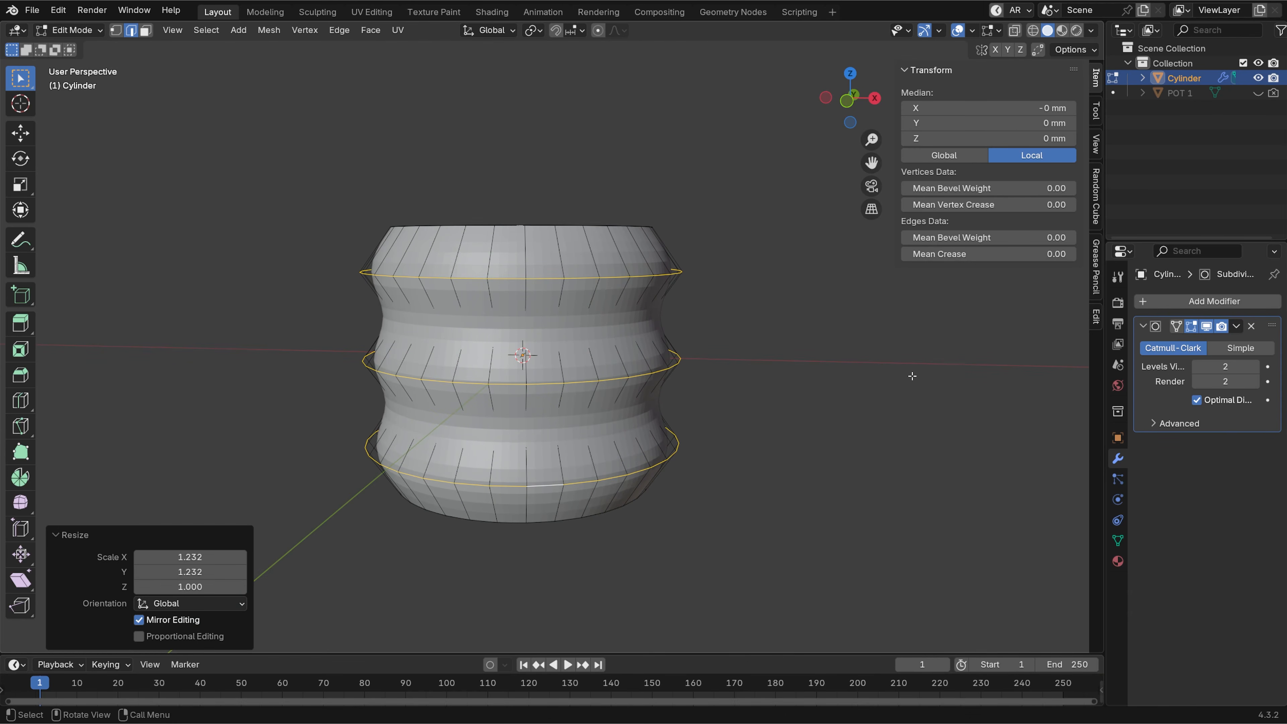
Bevel the three widened edge loops by about 17.6 mm with 10 segments to form stacked rounded rings
key("ctrl+b")
scroll(912, 412, "up", 5)
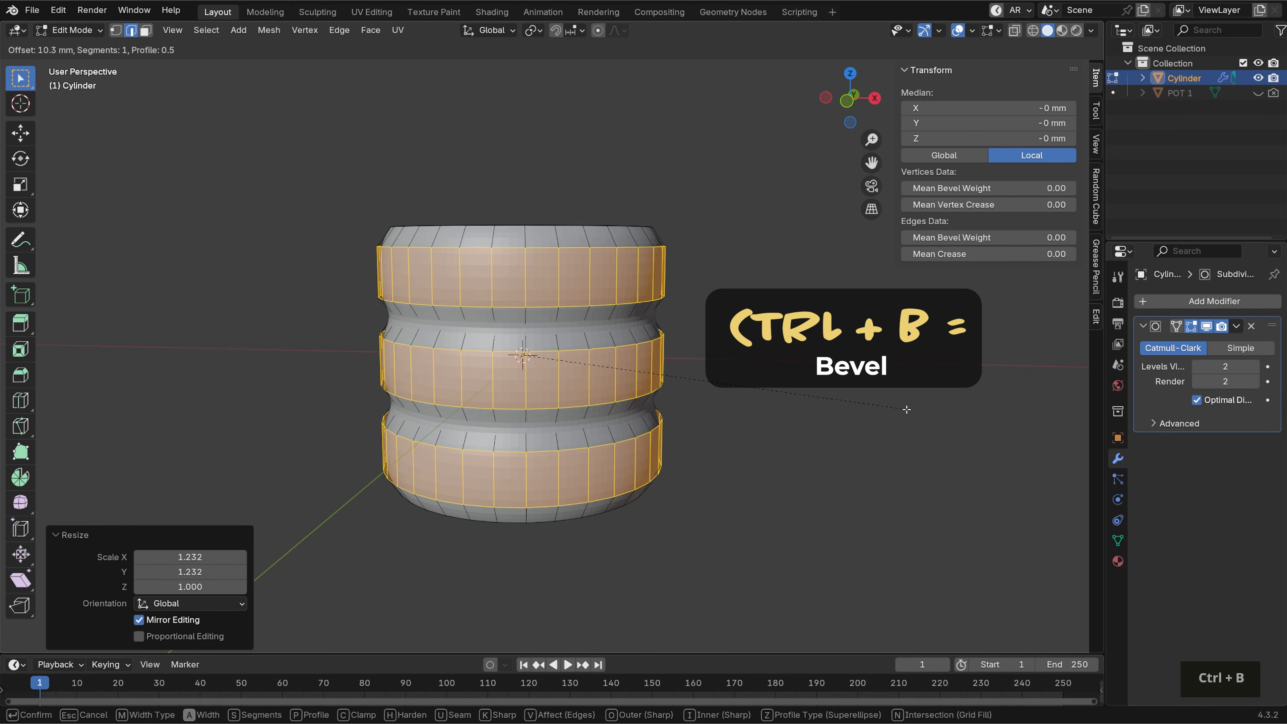
scroll(919, 412, "up", 4)
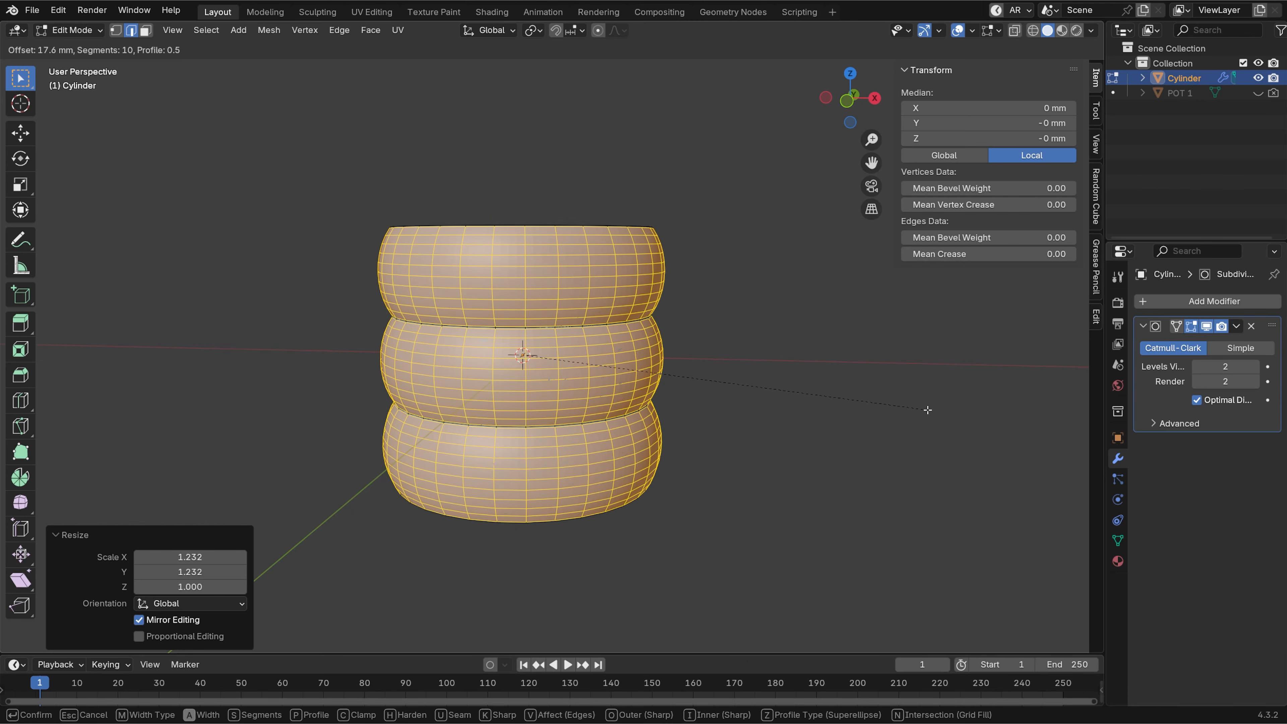
left_click(927, 409)
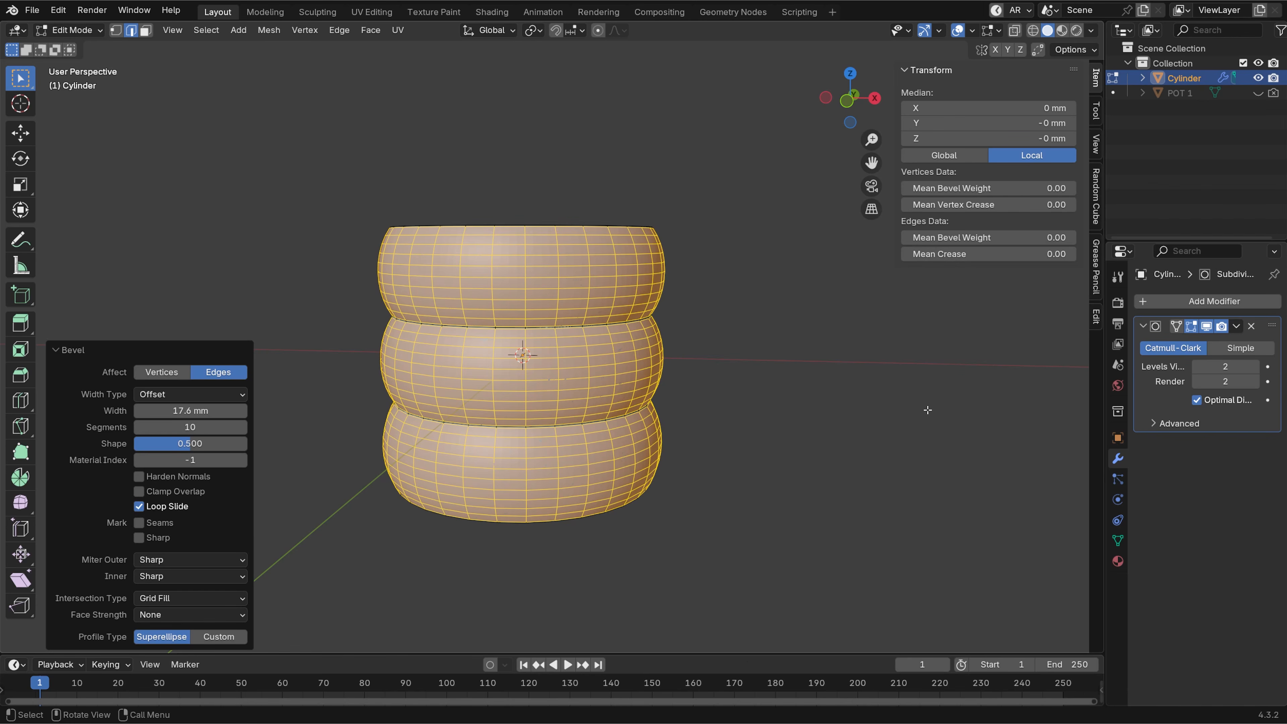
Return to Object Mode and apply the cylinder's Subdivision modifier
key("Tab")
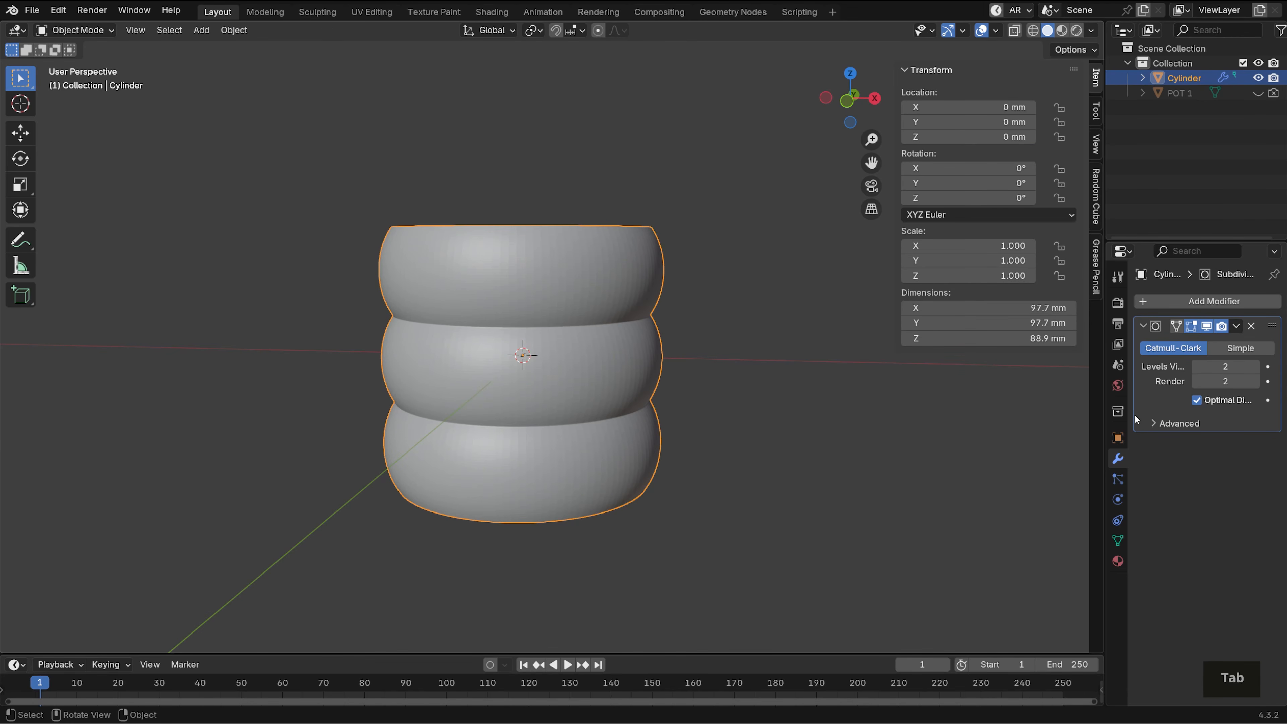
key("ctrl+super")
key("ctrl+a")
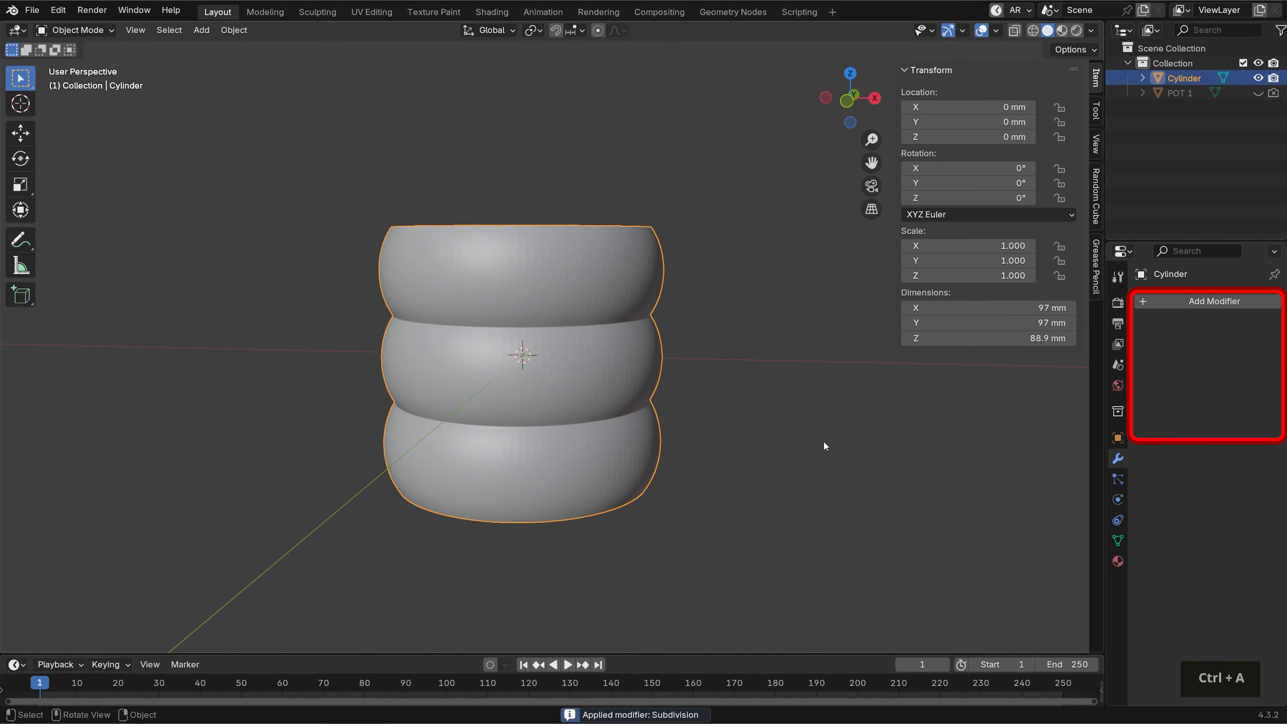
In Edit Mode, select the inner edge loop at the pot's open bottom and fill it with a face
middle_click_drag(719, 499, 740, 393)
key("Tab")
scroll(752, 447, "up", 4)
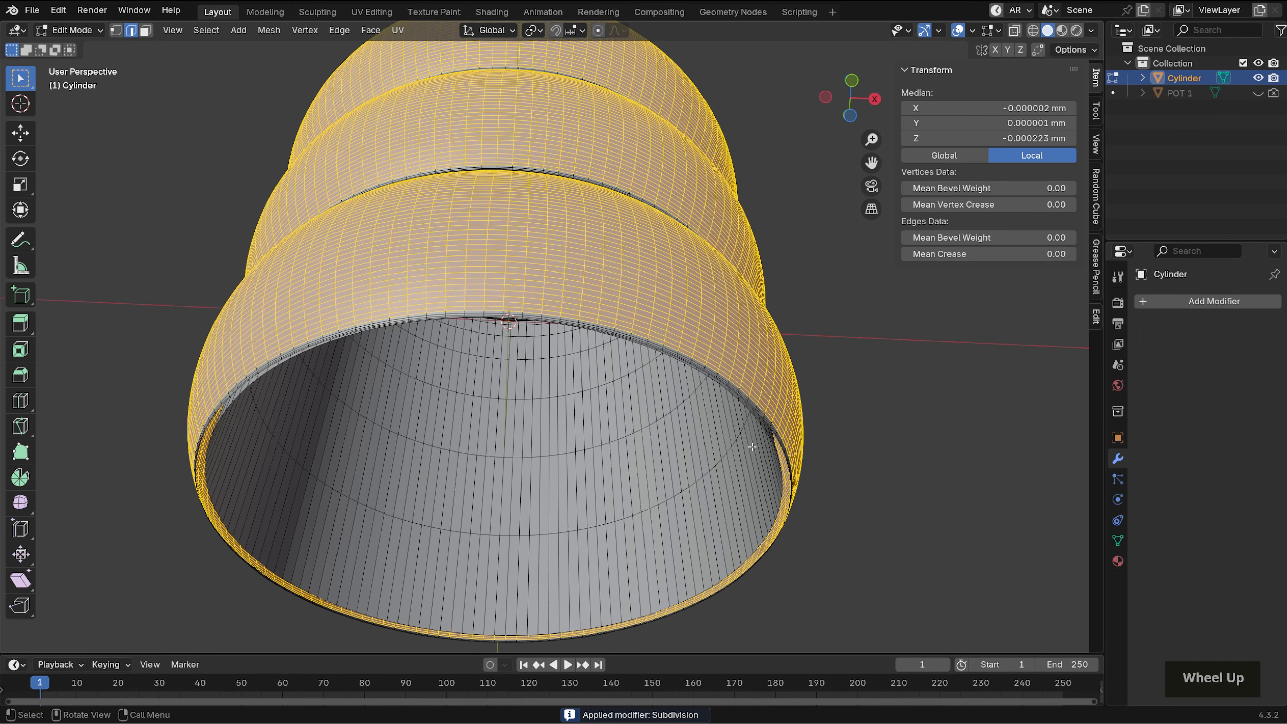
left_click(856, 465)
middle_click_drag(856, 465, 763, 176)
left_click(762, 176, "alt")
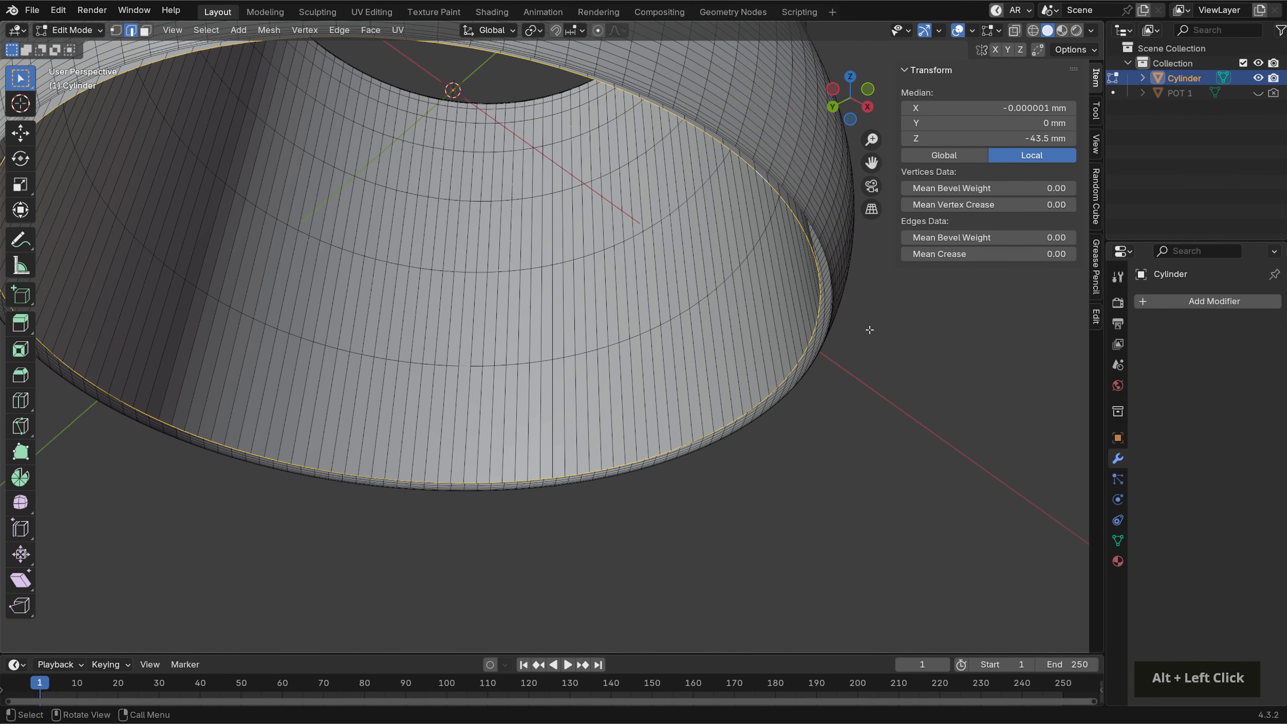
key("f")
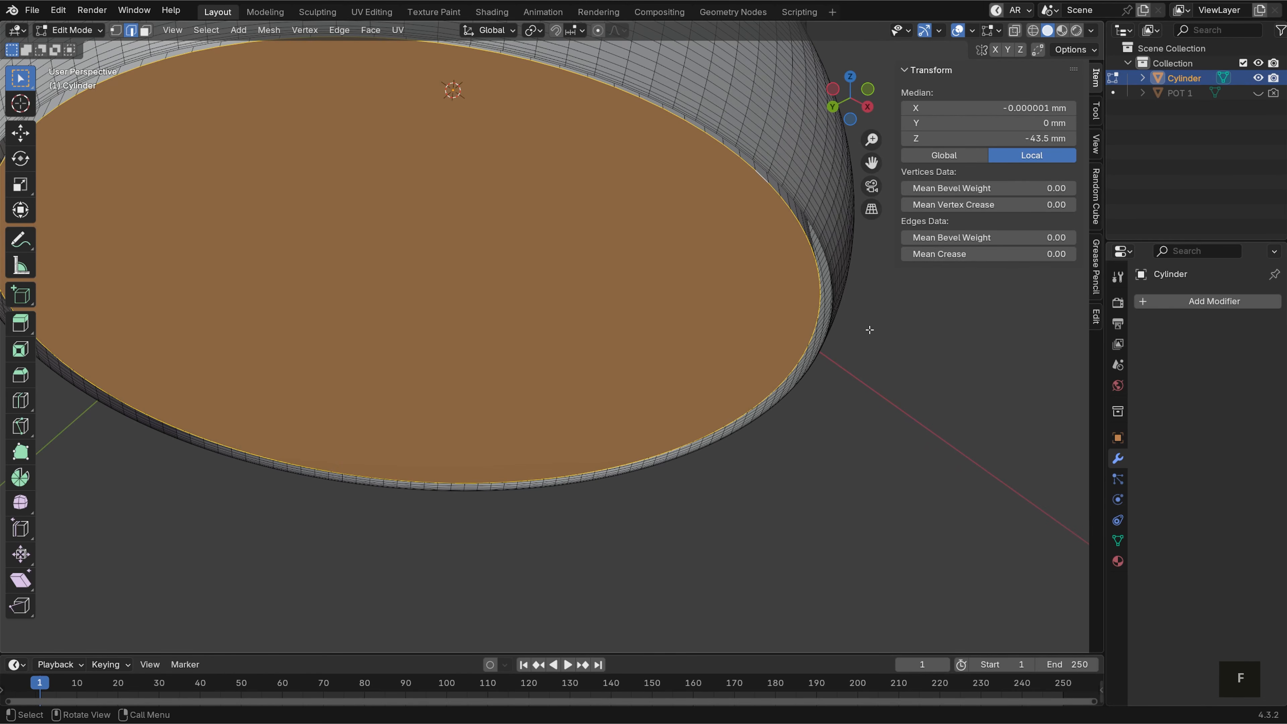
Fill the outer bottom edge loop with a face and return to Object Mode
scroll(991, 424, "down", 2)
scroll(988, 422, "up", 2)
left_click(494, 227, "alt")
key("f")
middle_click_drag(826, 406, 815, 374)
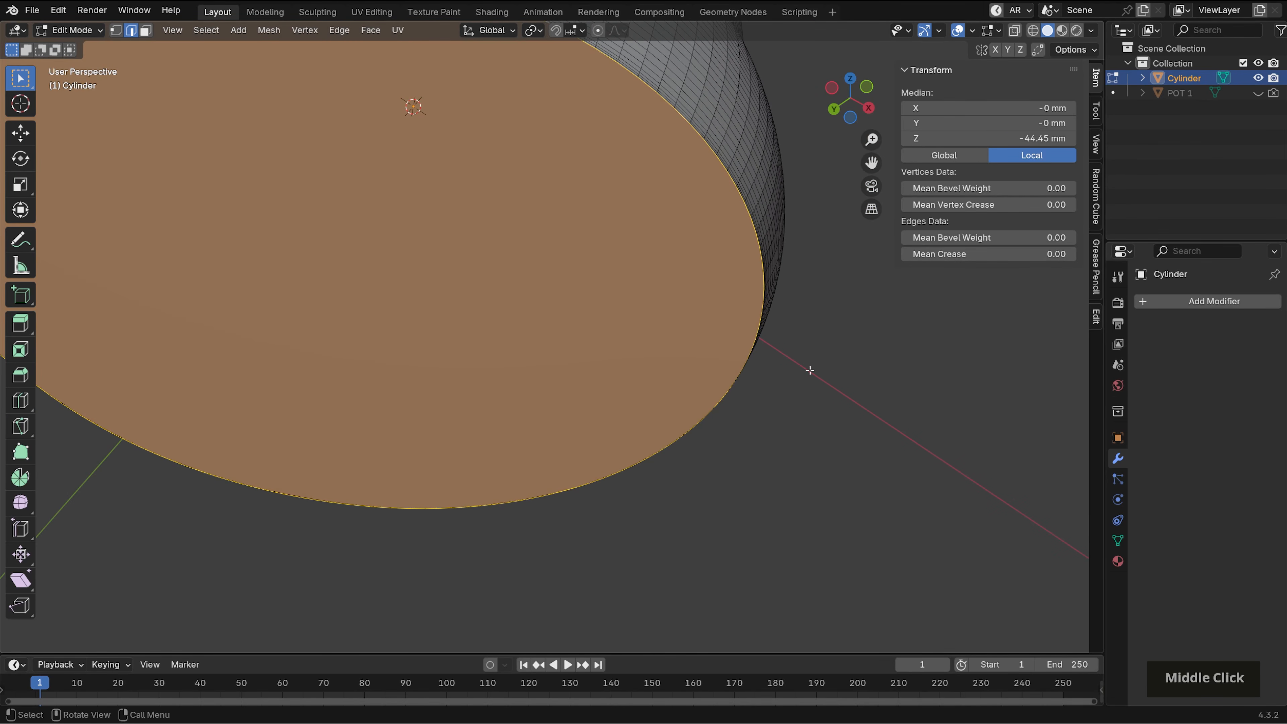
scroll(810, 370, "down", 2)
middle_click_drag(811, 368, 723, 337)
key("Tab")
scroll(753, 315, "down", 3)
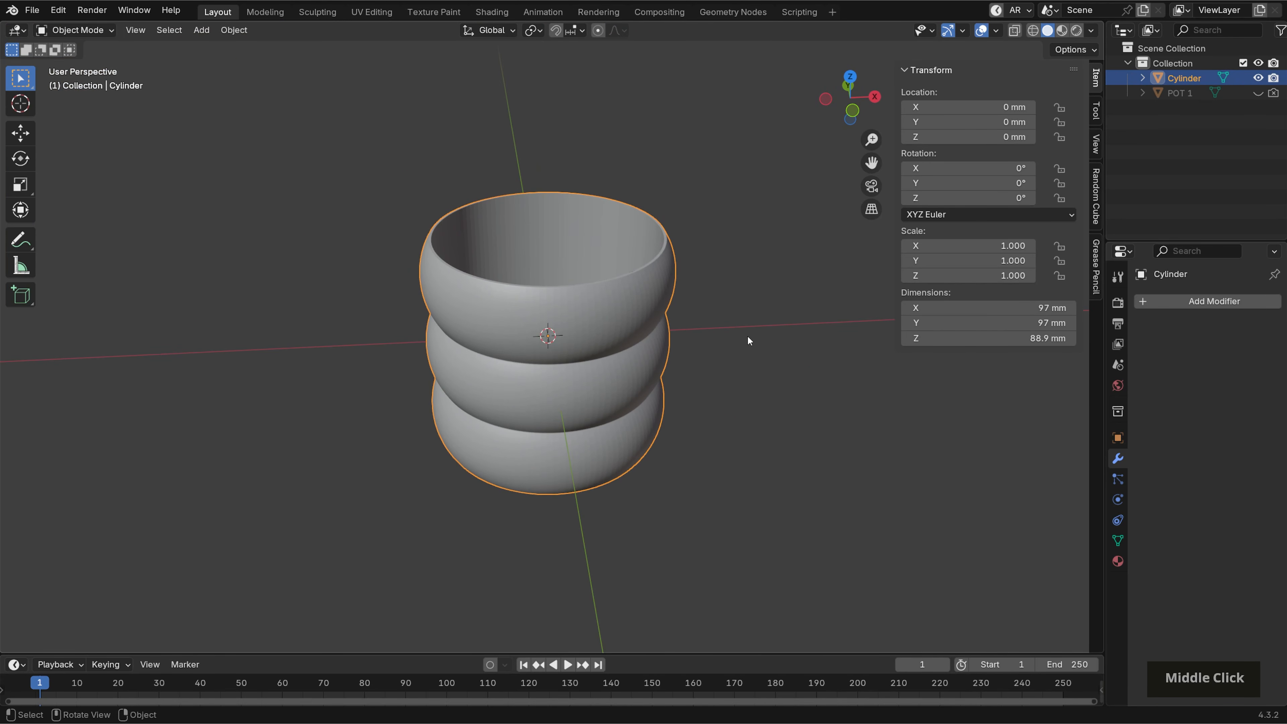
In vertex select mode, select one vertex on the pot's front top rim and enable proportional editing
key("Tab")
middle_click_drag(803, 354, 795, 350)
key("1")
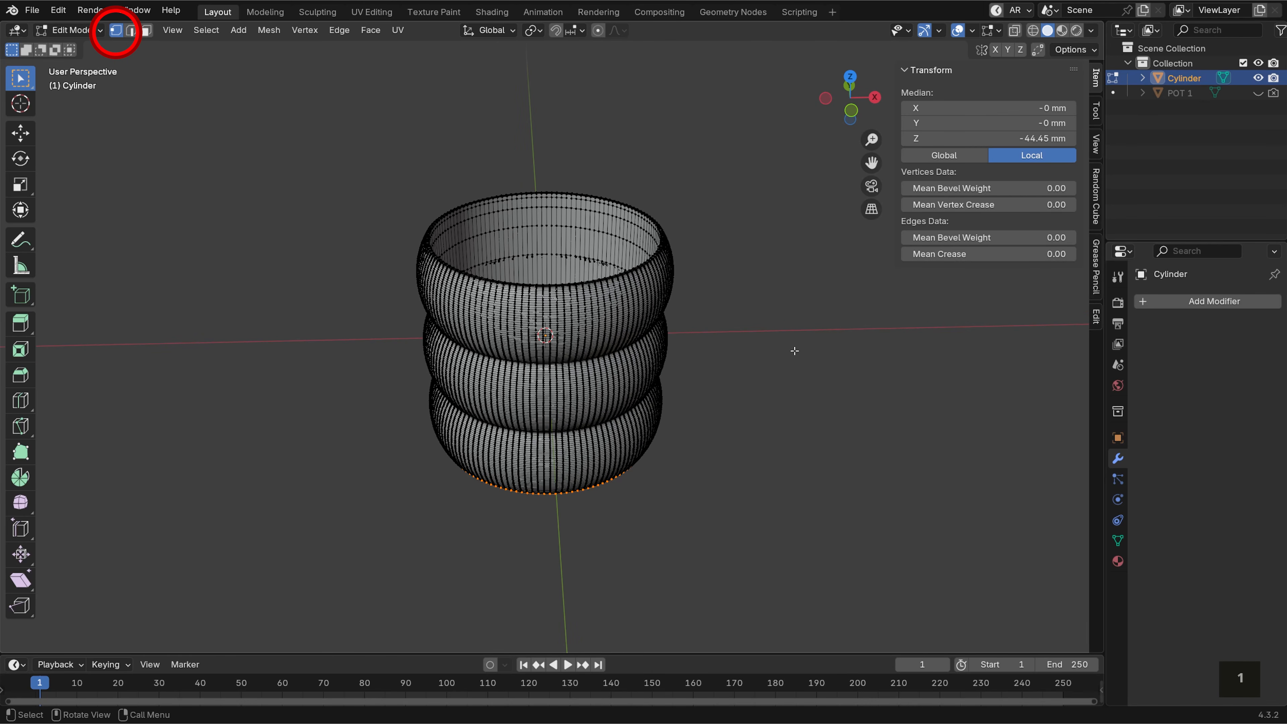
middle_click_drag(795, 351, 744, 373)
scroll(744, 373, "up", 2)
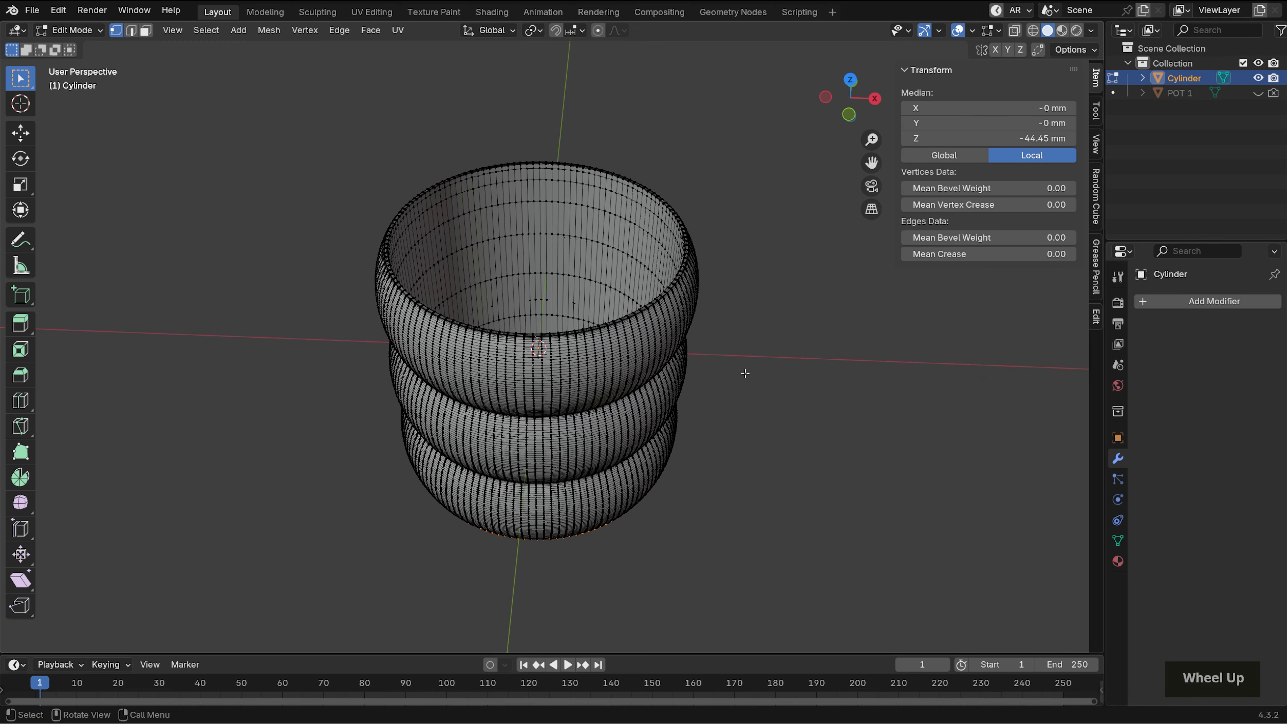
left_click(627, 319)
scroll(1089, 375, "down", 1)
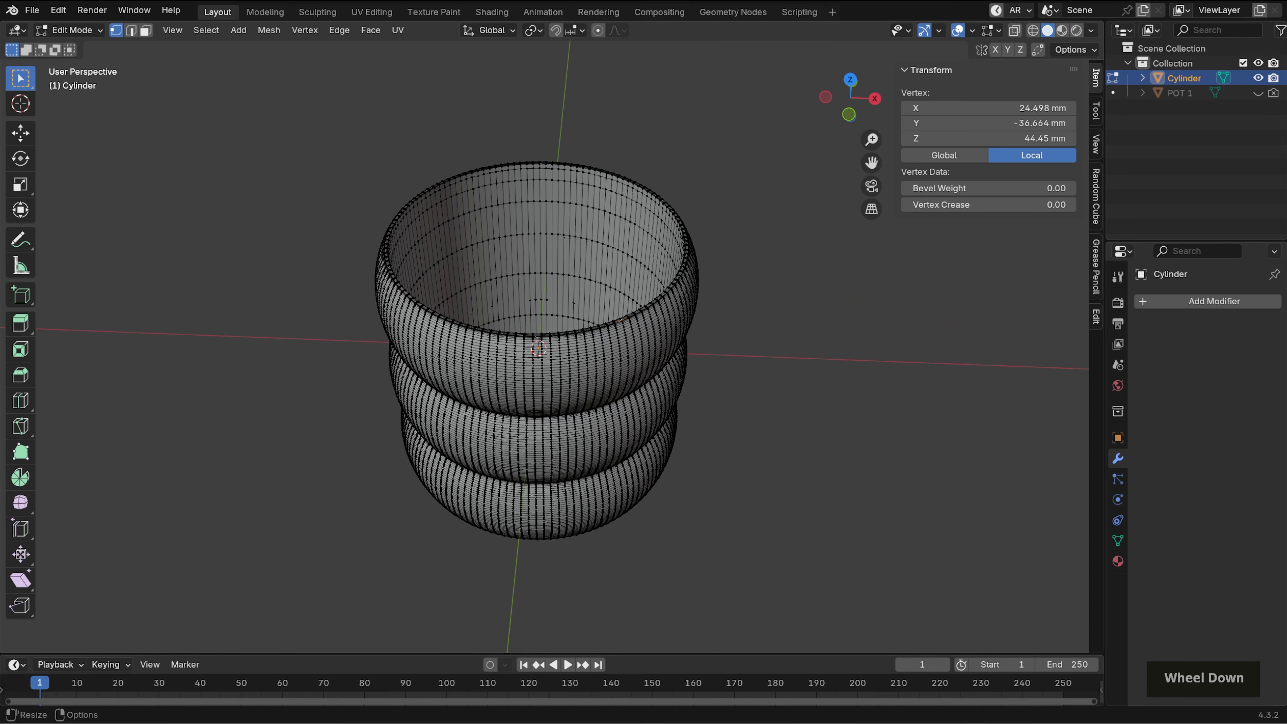
middle_click_drag(761, 356, 797, 325)
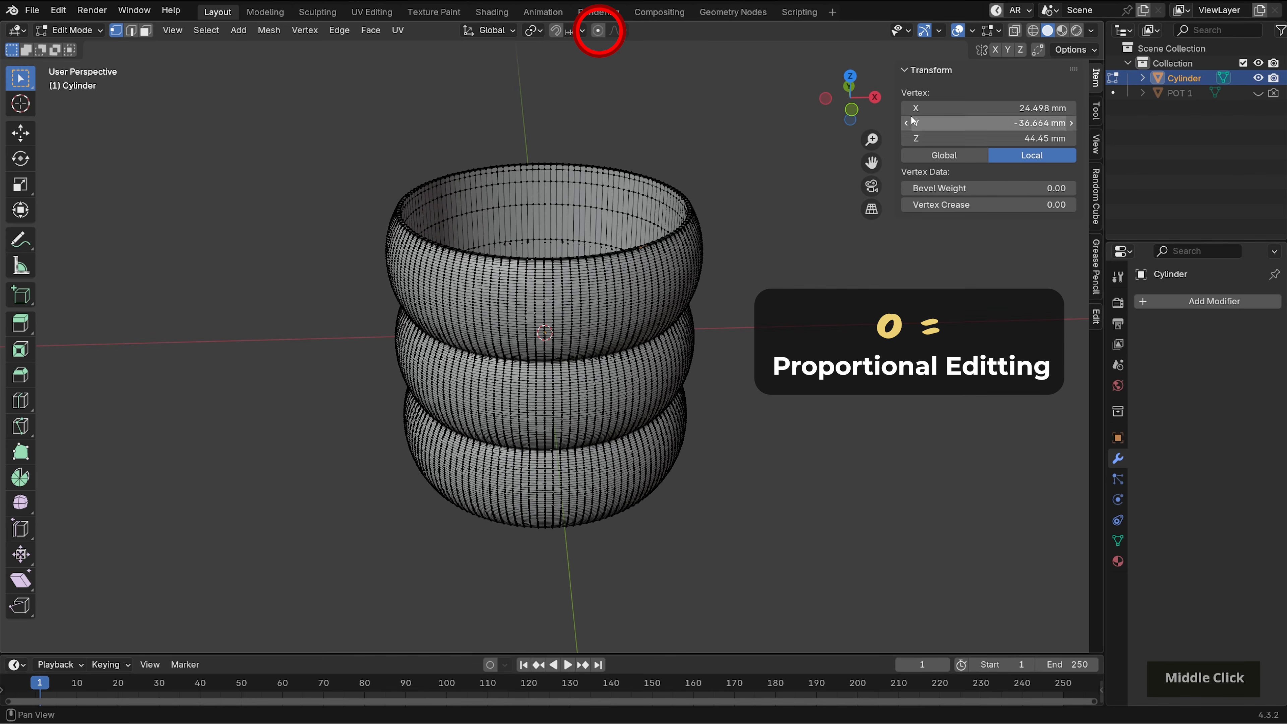
left_click(598, 31)
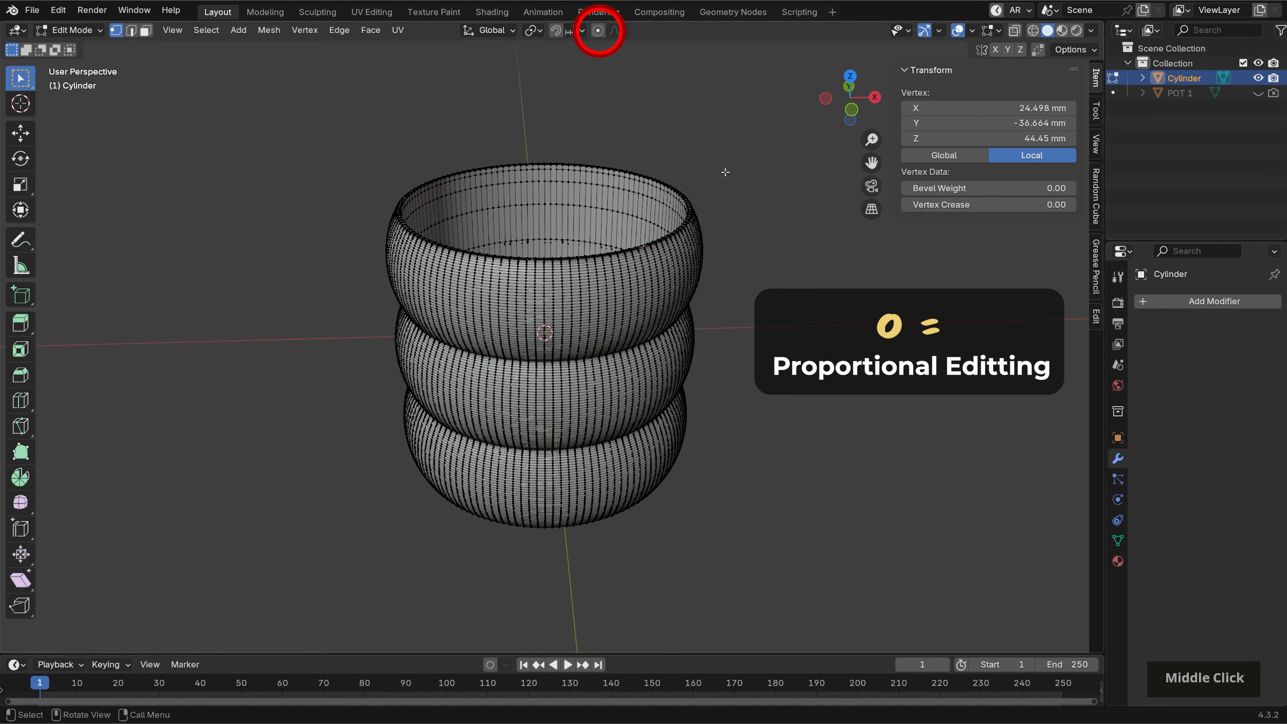
key("o")
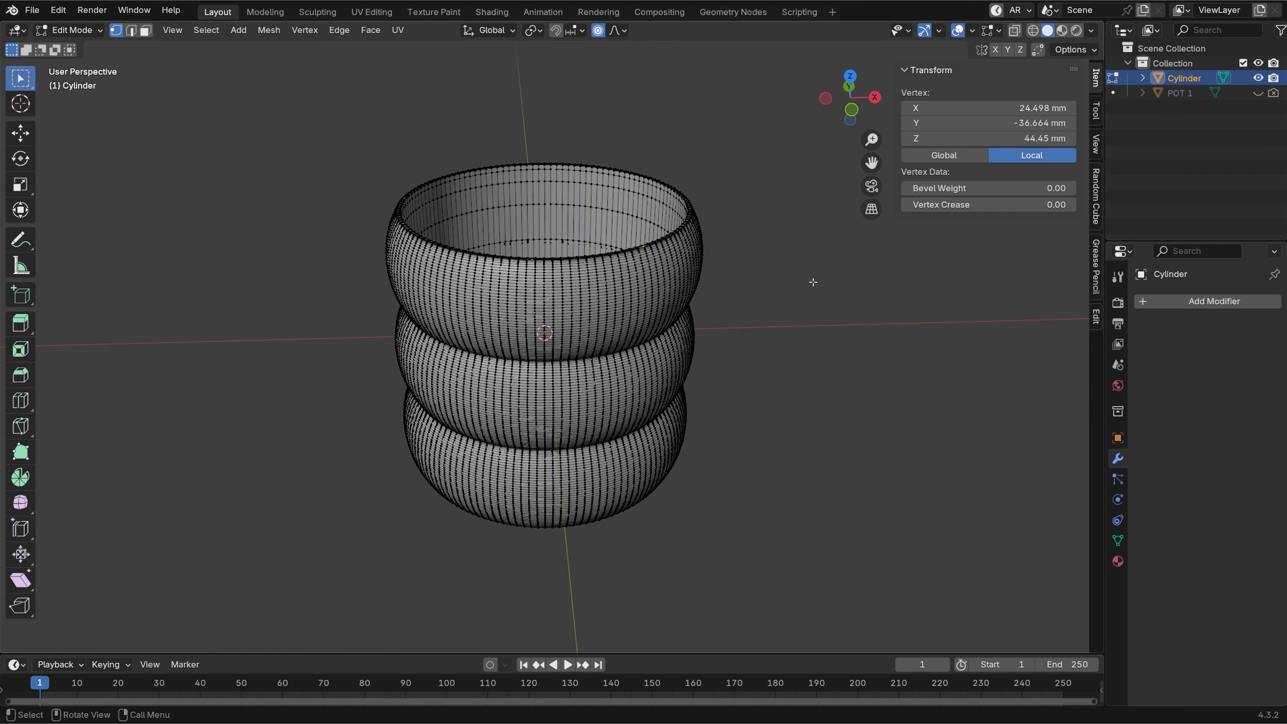
Move the rim vertex down about 14.5 mm along Z with a smooth proportional influence of about 49.8 mm
middle_click_drag(813, 279, 802, 276)
key("g")
key("z")
scroll(808, 282, "down", 8)
scroll(805, 281, "up", 4)
scroll(803, 280, "down", 20)
scroll(795, 288, "down", 16)
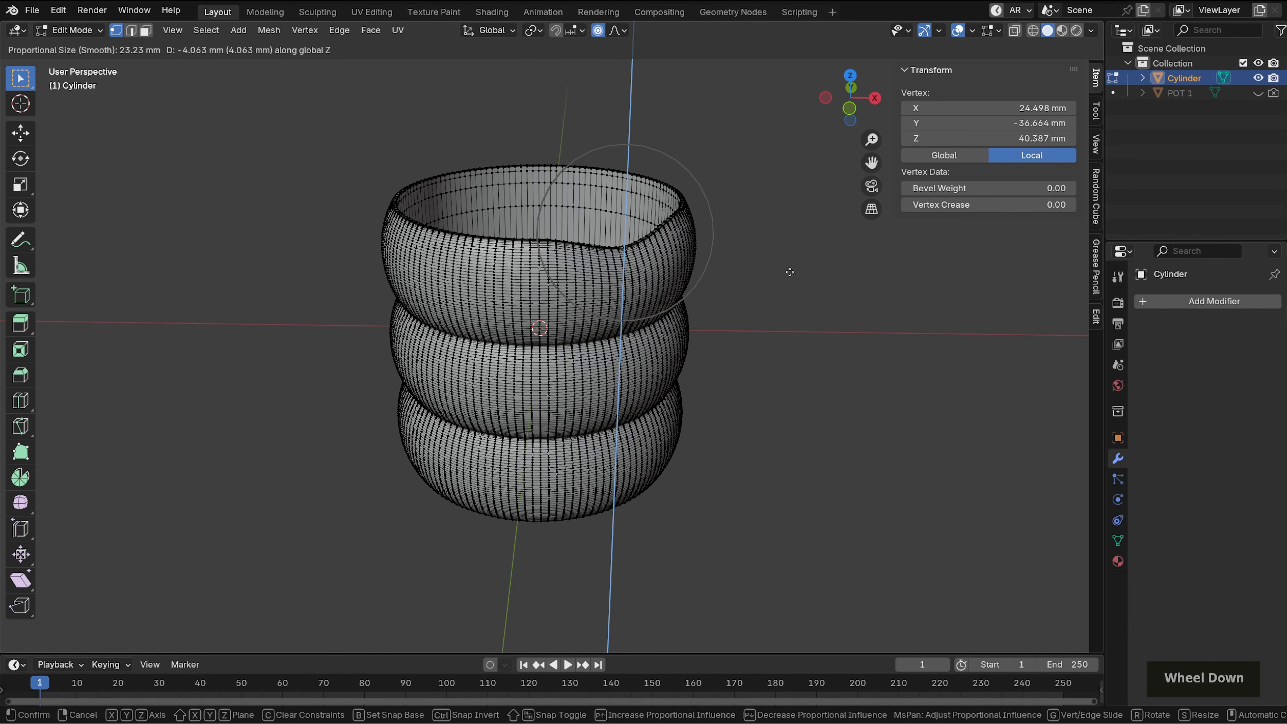
scroll(782, 310, "down", 1)
left_click(500, 340)
Select another vertex on an untouched part of the rim and lower it about 15.5 mm along Z with proportional editing
middle_click_drag(500, 341, 616, 293)
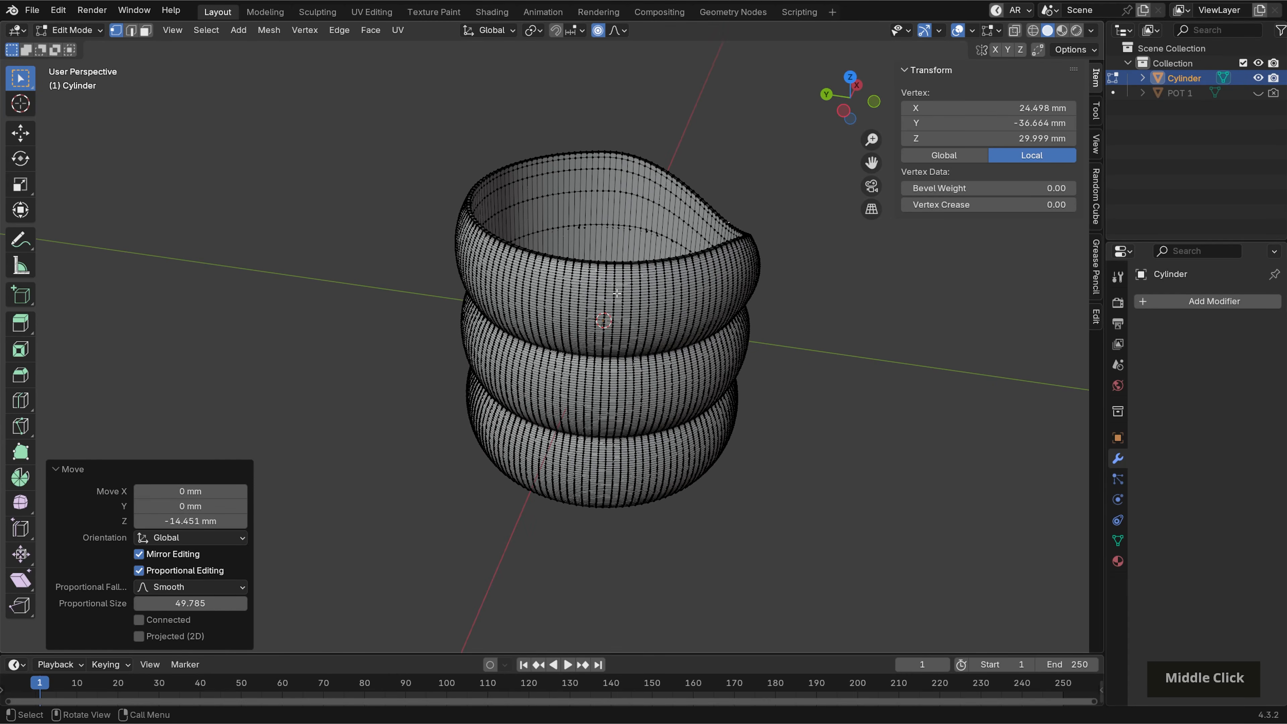
left_click(602, 259)
key("g")
key("z")
left_click(662, 312)
Lower a third section of the rim along Z with proportional editing and return to Object Mode
middle_click_drag(662, 312, 597, 257)
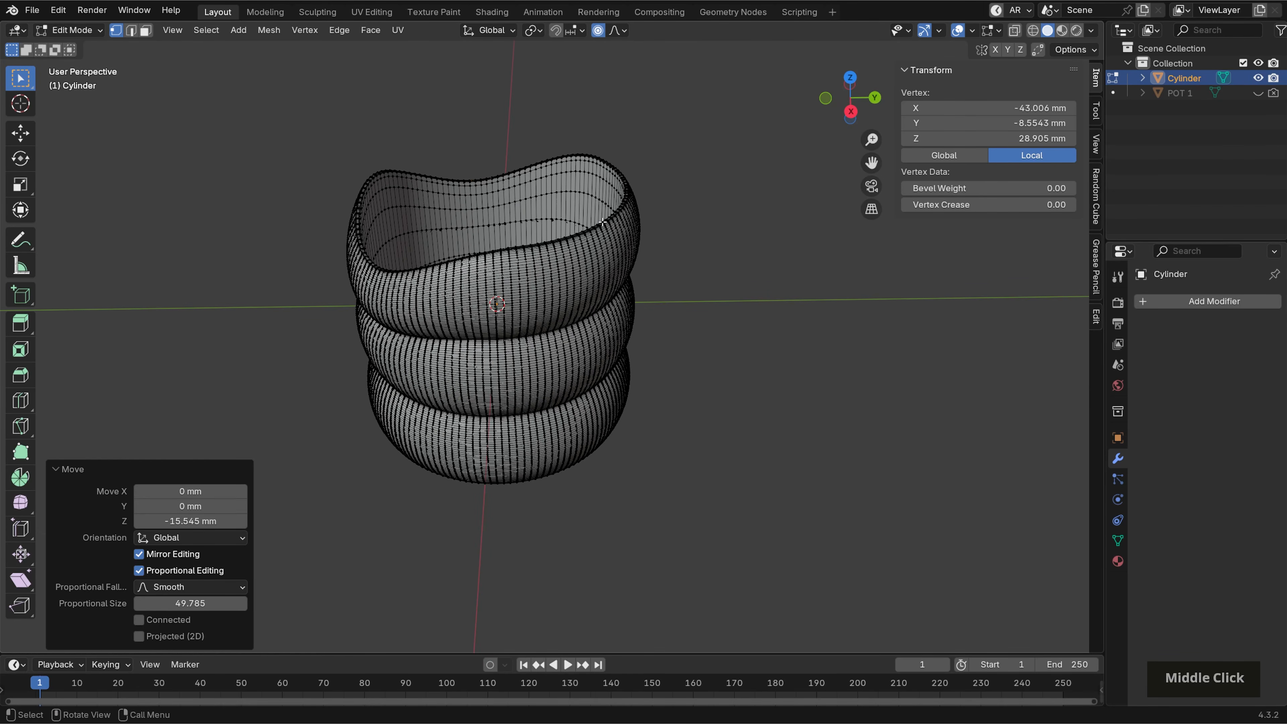
key("g")
key("z")
left_click(726, 340)
key("Tab")
scroll(730, 350, "down", 3)
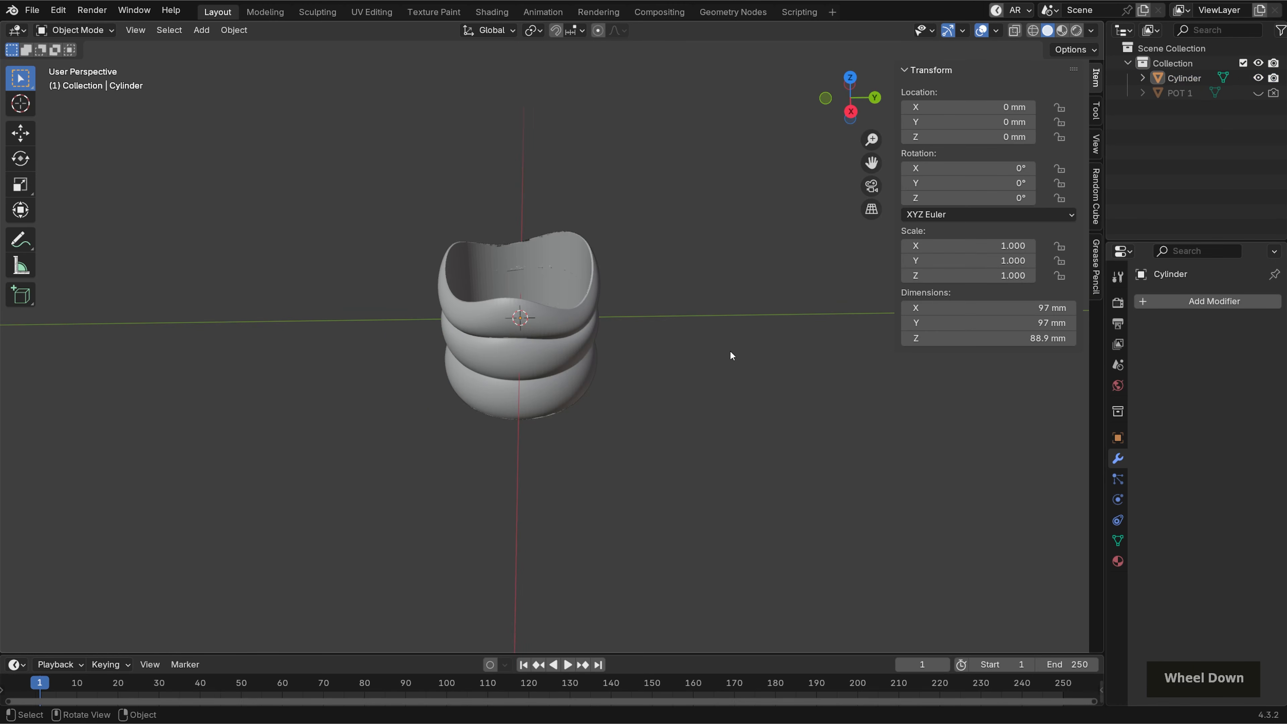
Check the pot's face orientation with the viewport overlay and switch the overlay off again
middle_click_drag(730, 350, 1193, 452)
left_click(996, 31)
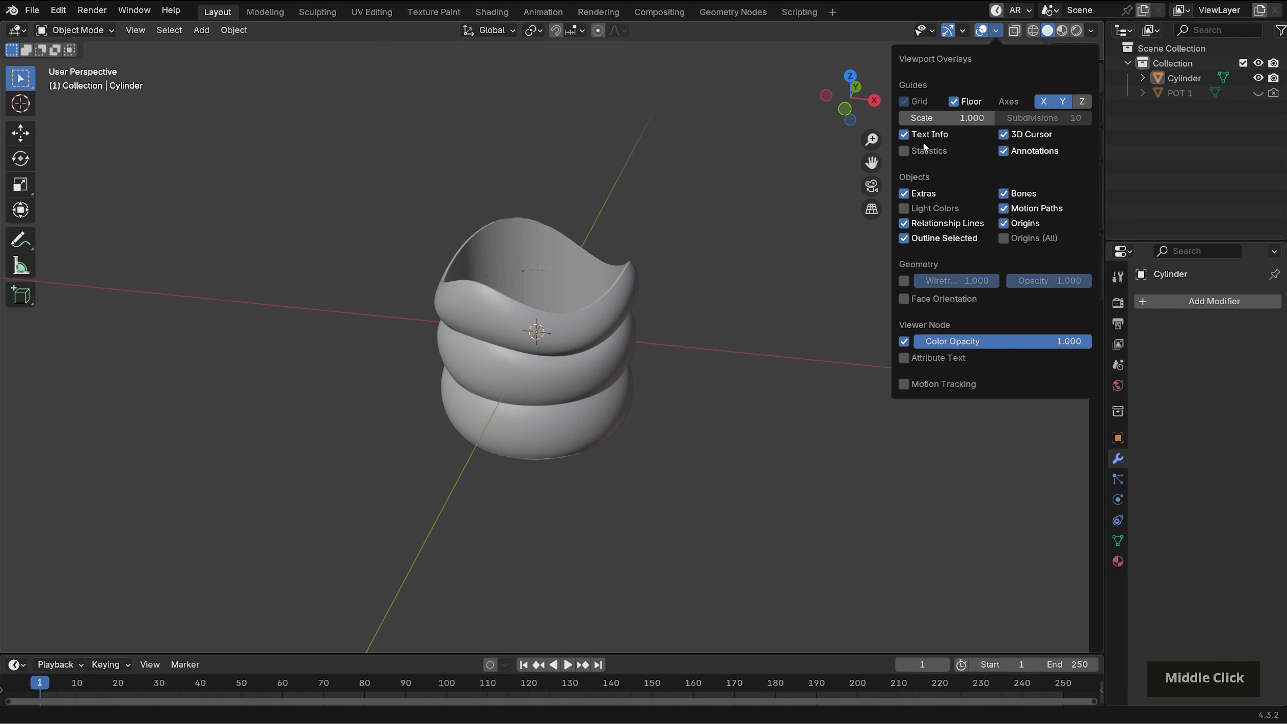
left_click(904, 298)
left_click(904, 299)
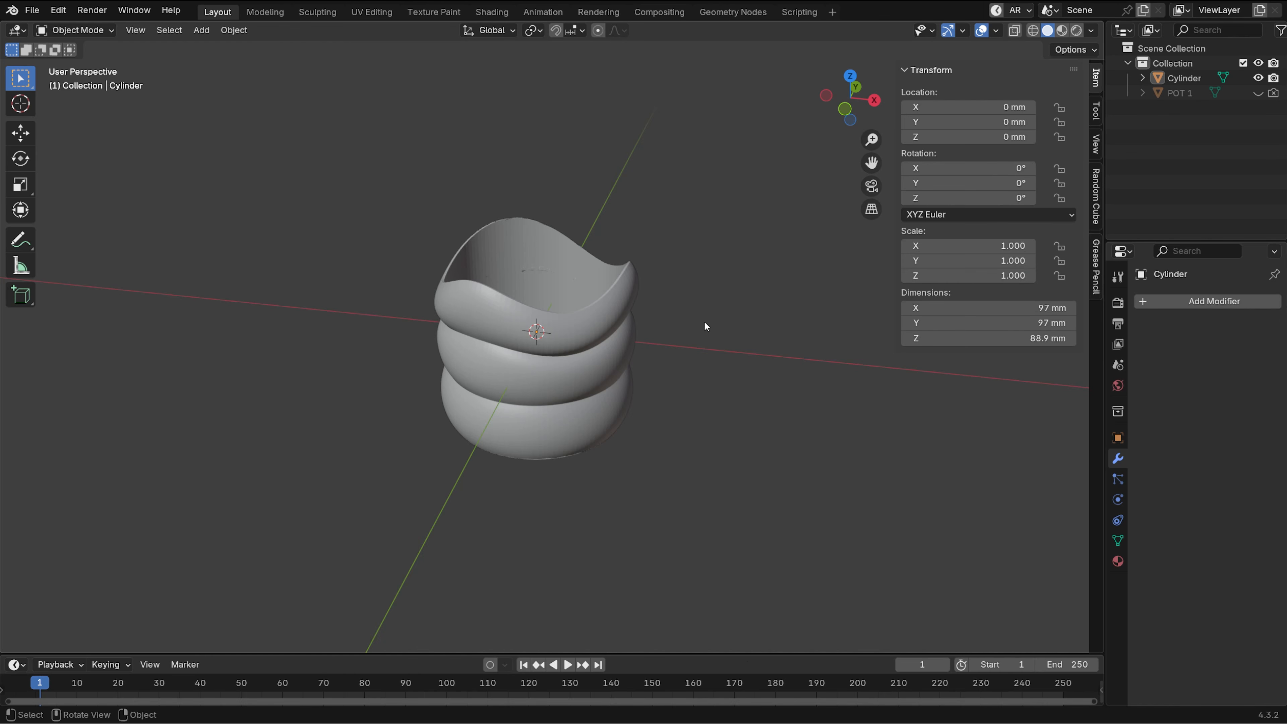
mouse_move(709, 299)
middle_mouse_down()
mouse_move(686, 308)
mouse_move(698, 310)
middle_mouse_up()
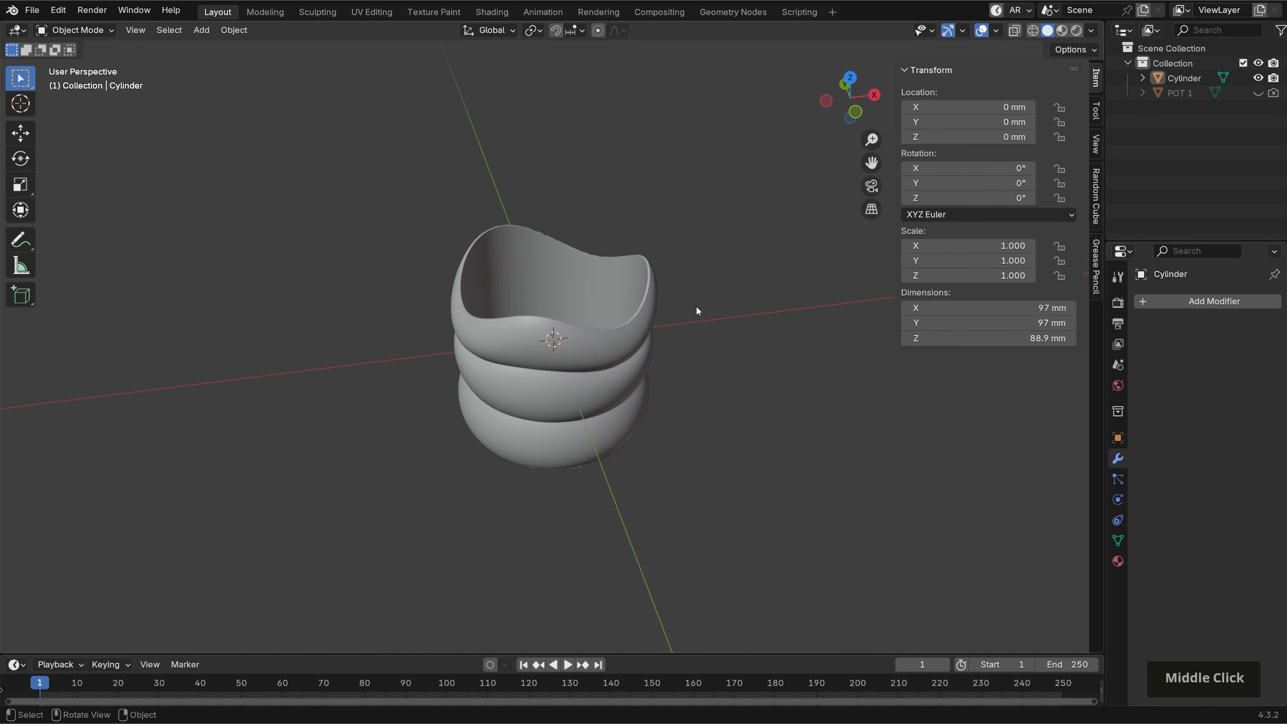
Select the pot's entire mesh in Edit Mode, recalculate its normals to the outside, and return to Object Mode
key("Tab")
key("a")
key("shift+n")
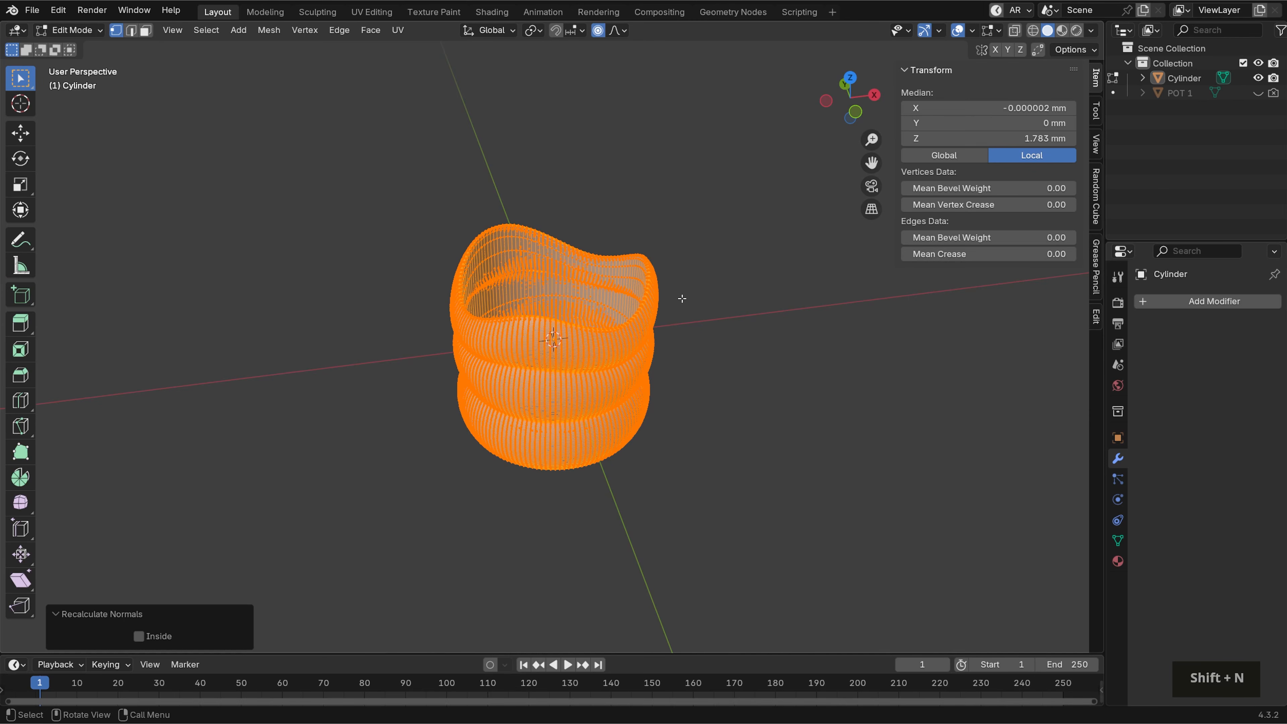
key("Tab")
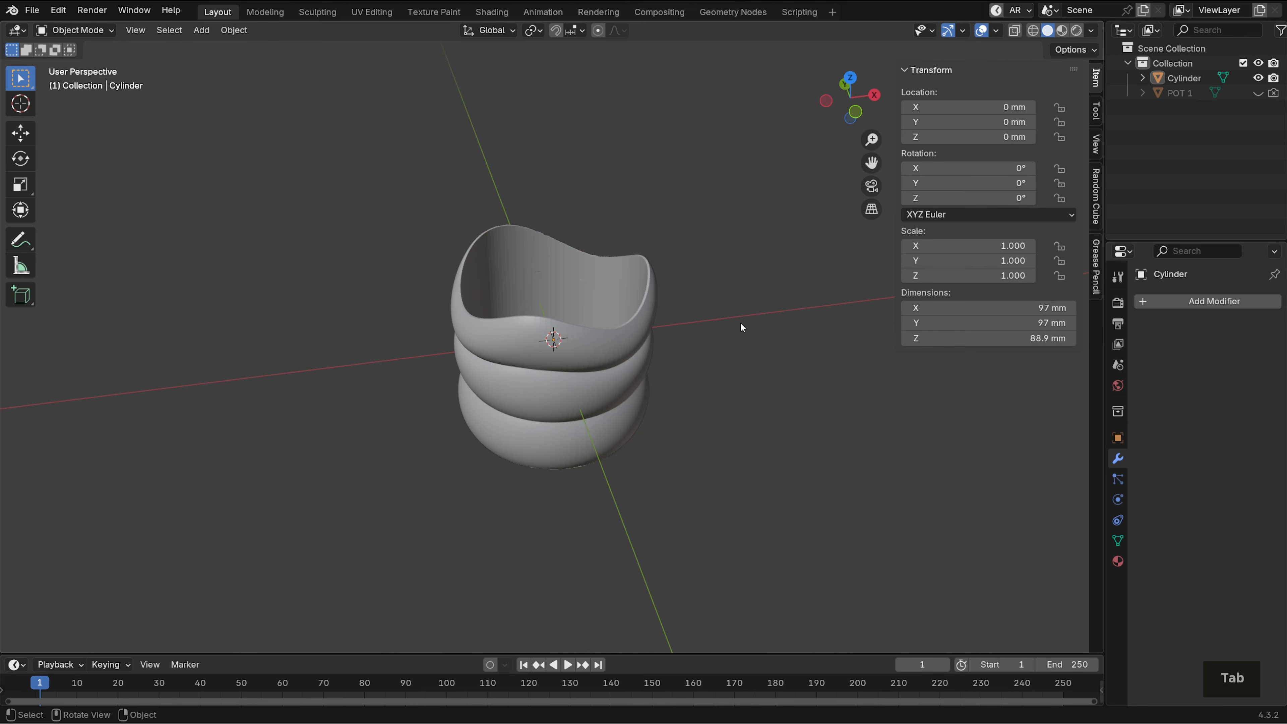
Export the finished wavy-rim pot as an STL file
left_click(32, 10)
mouse_move(50, 234)
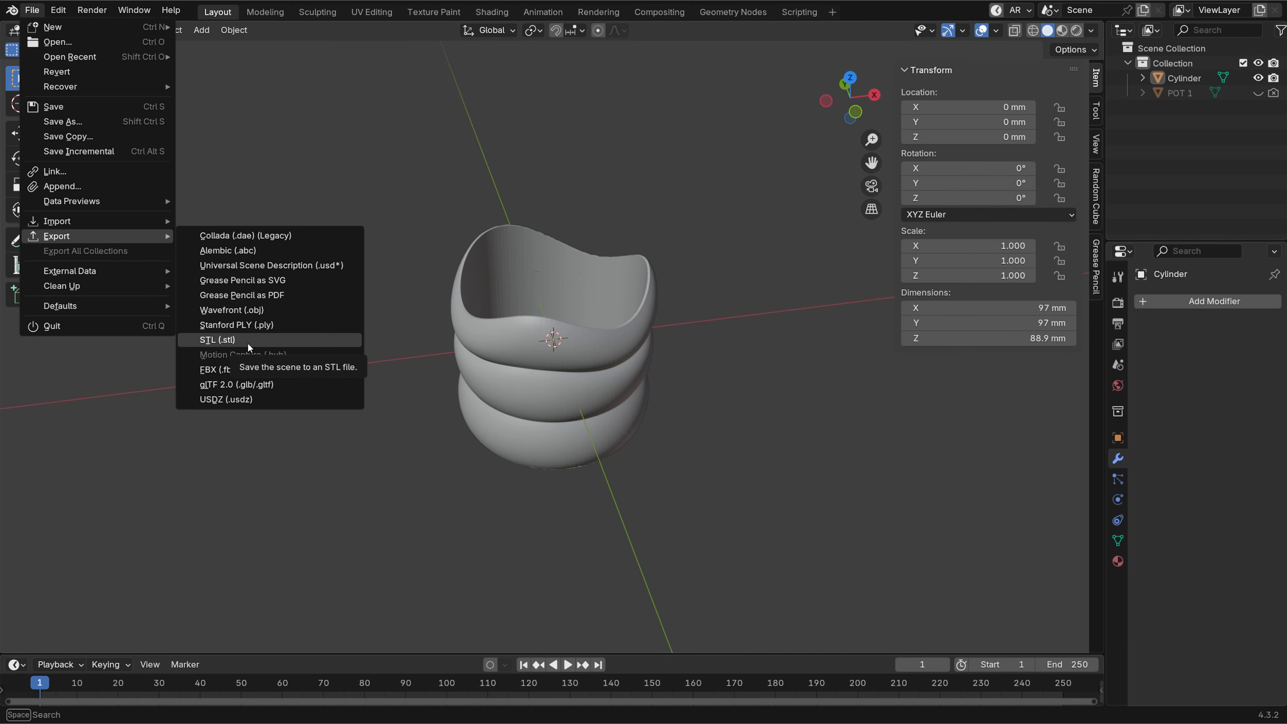
scroll(755, 305, "down", 3)
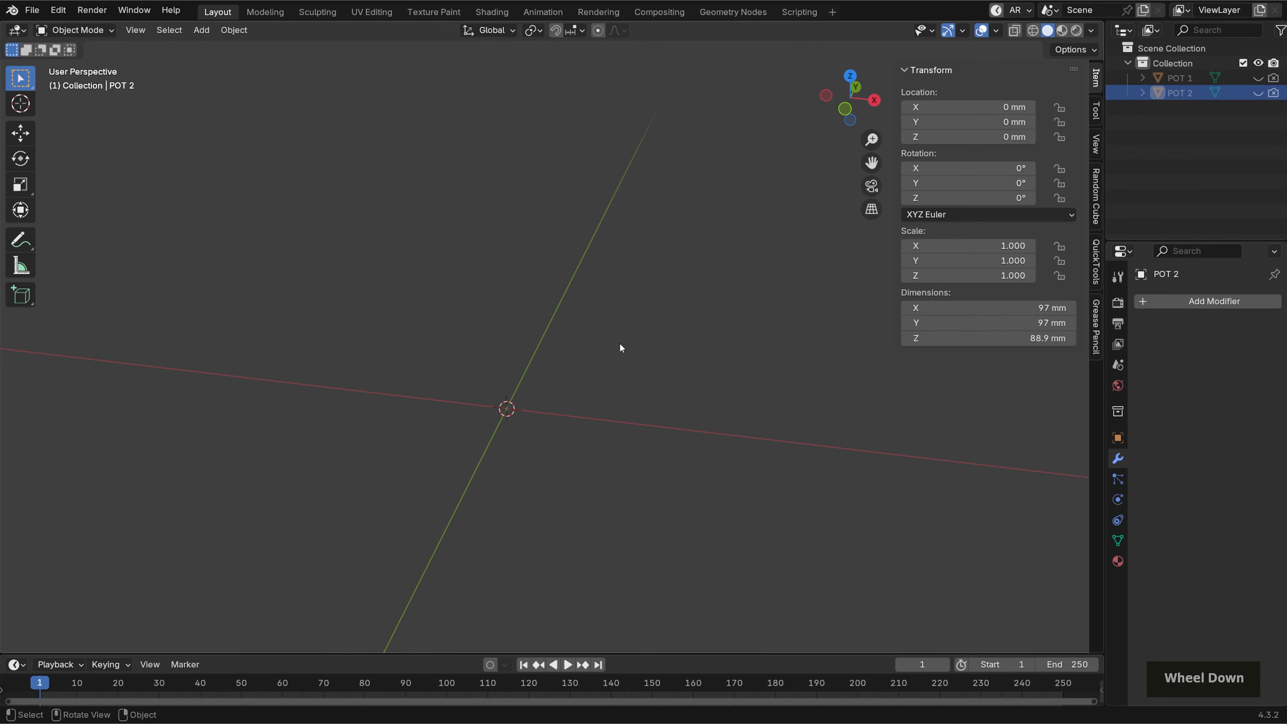
Add a cylinder mesh with 128 vertices at the world origin for the third pot
key("shift+a")
mouse_move(607, 319)
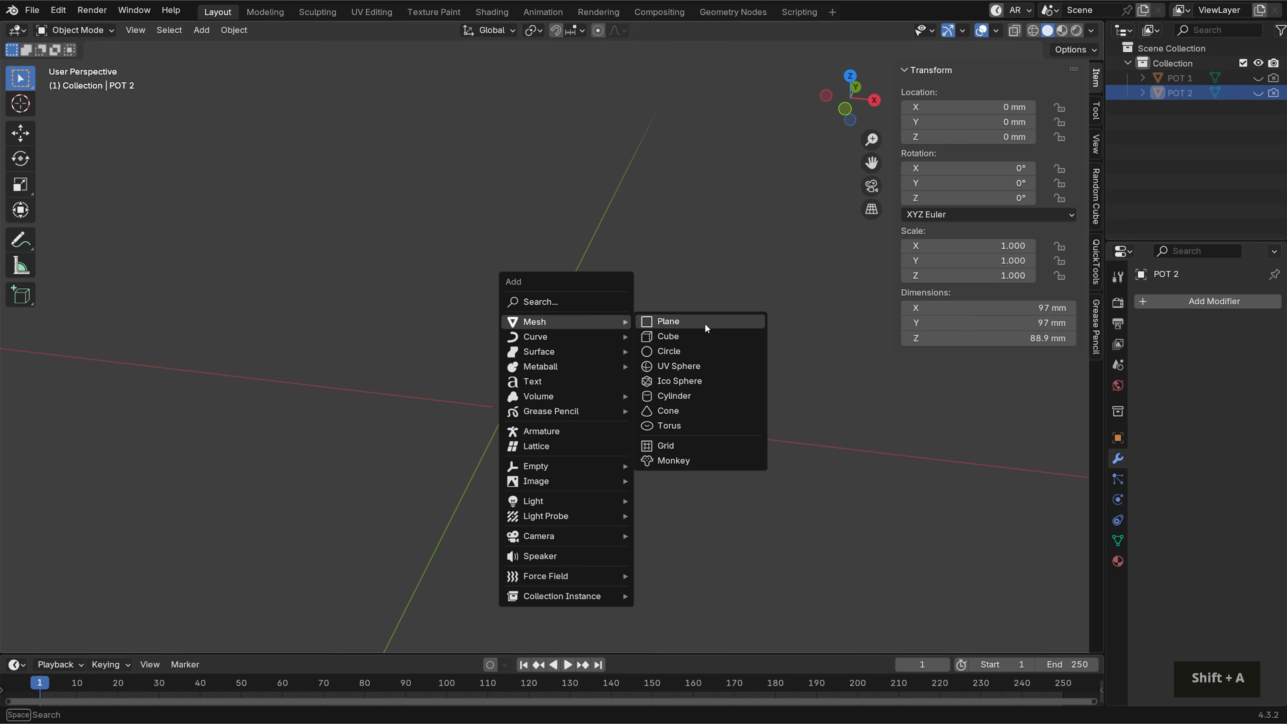
left_click(689, 396)
left_click(186, 462)
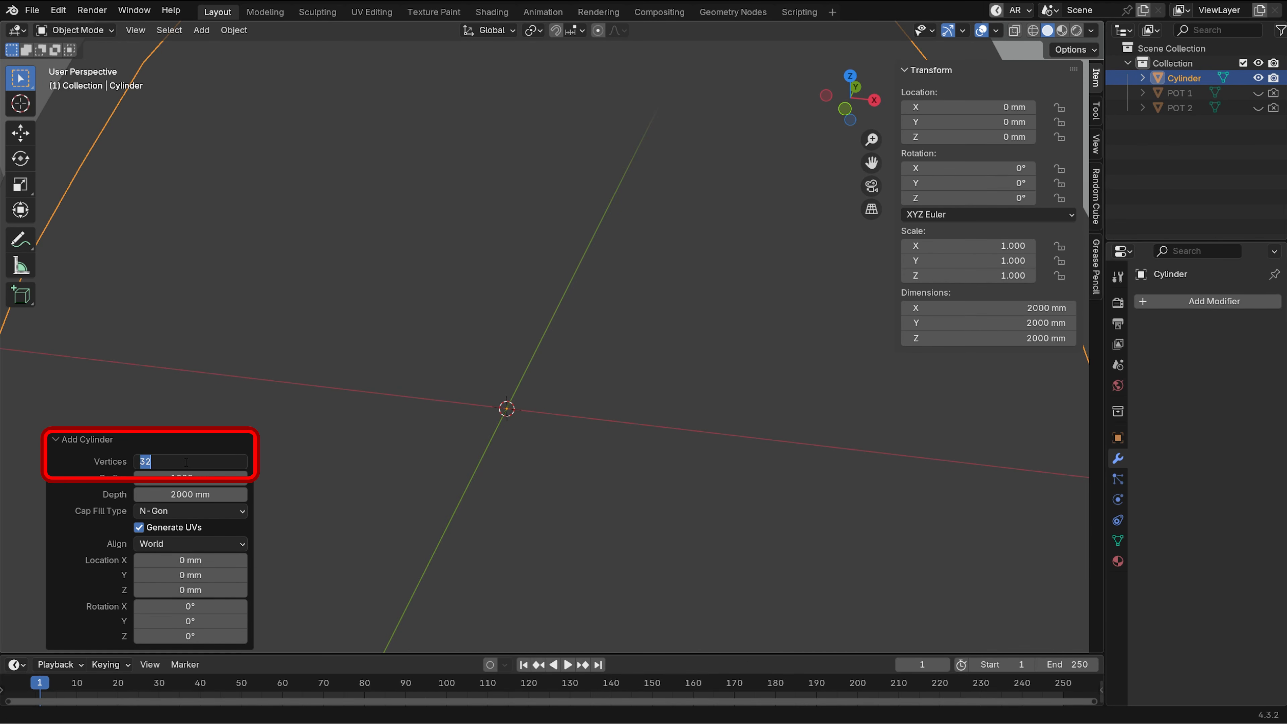
type("128")
key("Return")
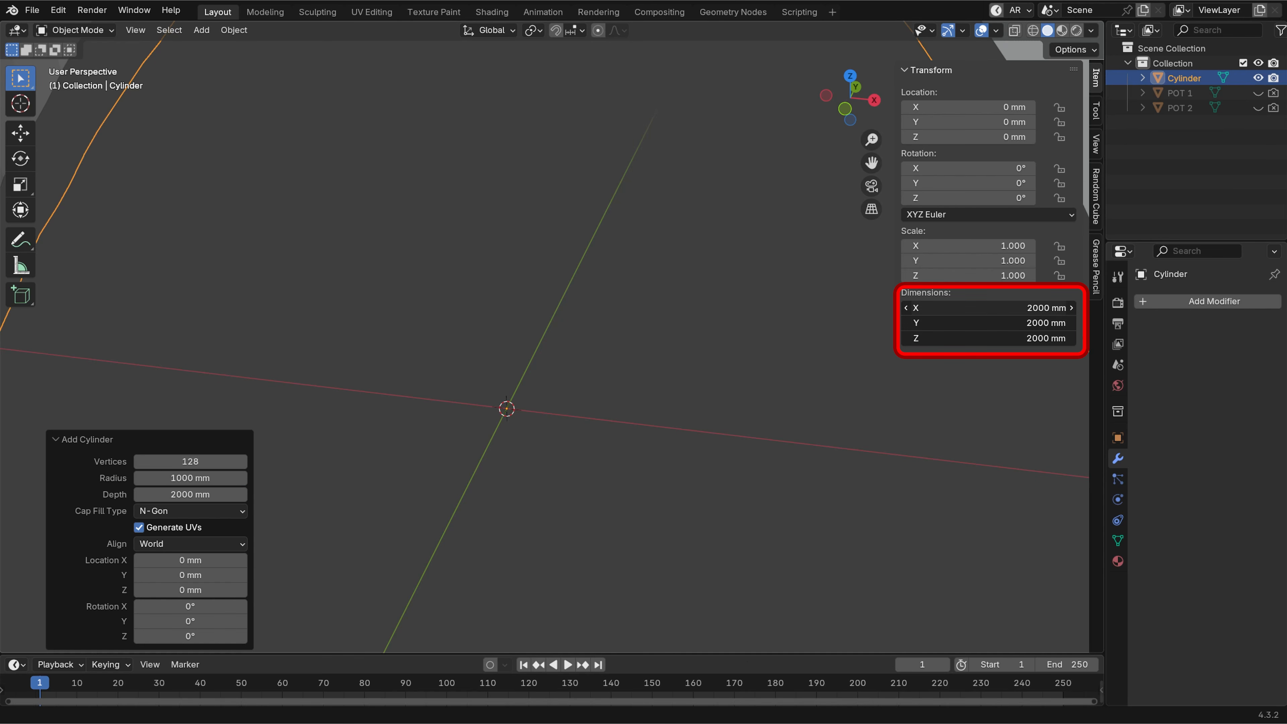
Set the cylinder's dimensions to 3.5 in along X and Y and 3 in along Z
left_click_drag(1005, 307, 1005, 324)
type("3.5in")
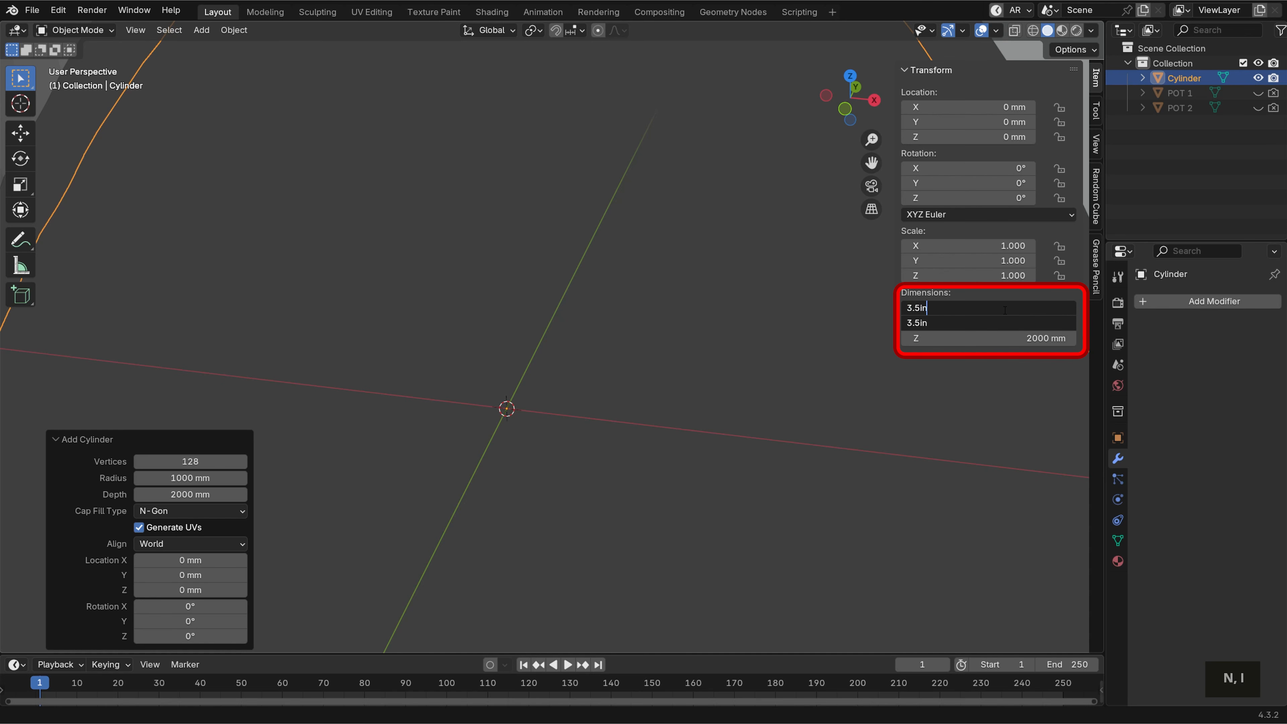
key("Tab")
key("Tab")
type("3.")
key("BackSpace")
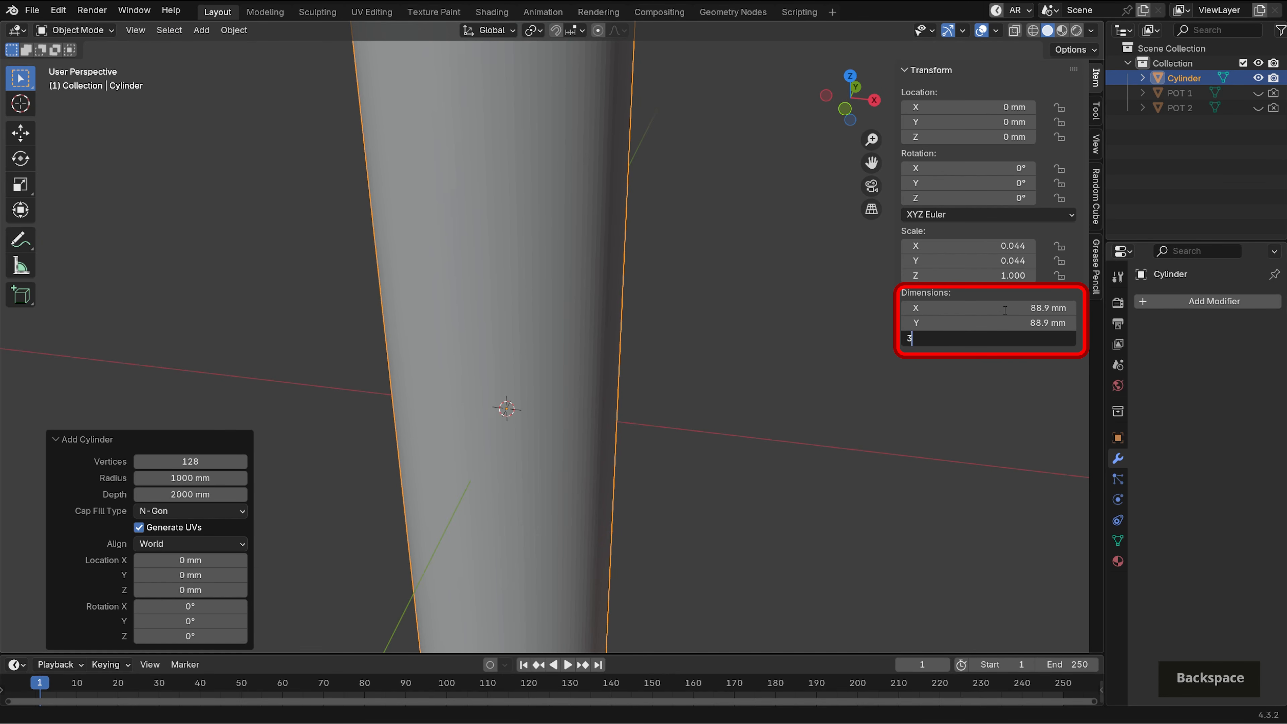
type("in")
key("Return")
Enter Edit Mode in face selection and delete the cylinder's top face
key("Tab")
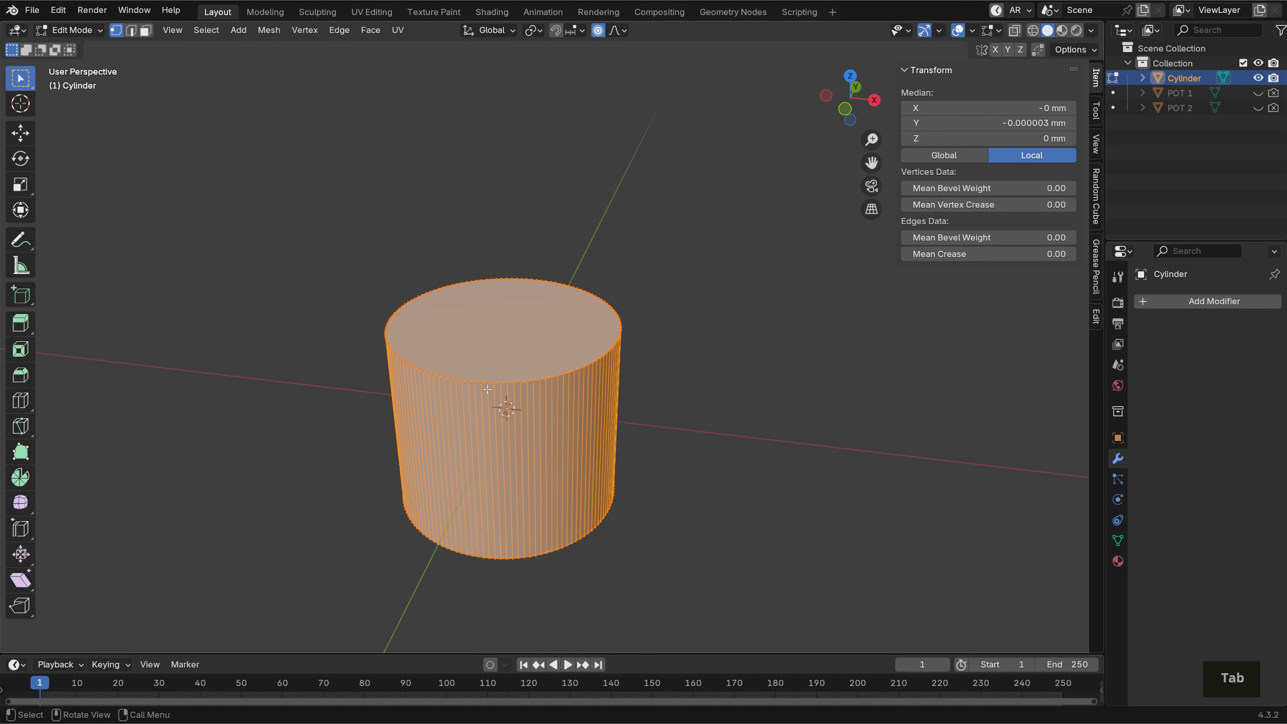
middle_click_drag(514, 351, 655, 365)
left_click(656, 365)
key("3")
left_click(521, 332)
key("x")
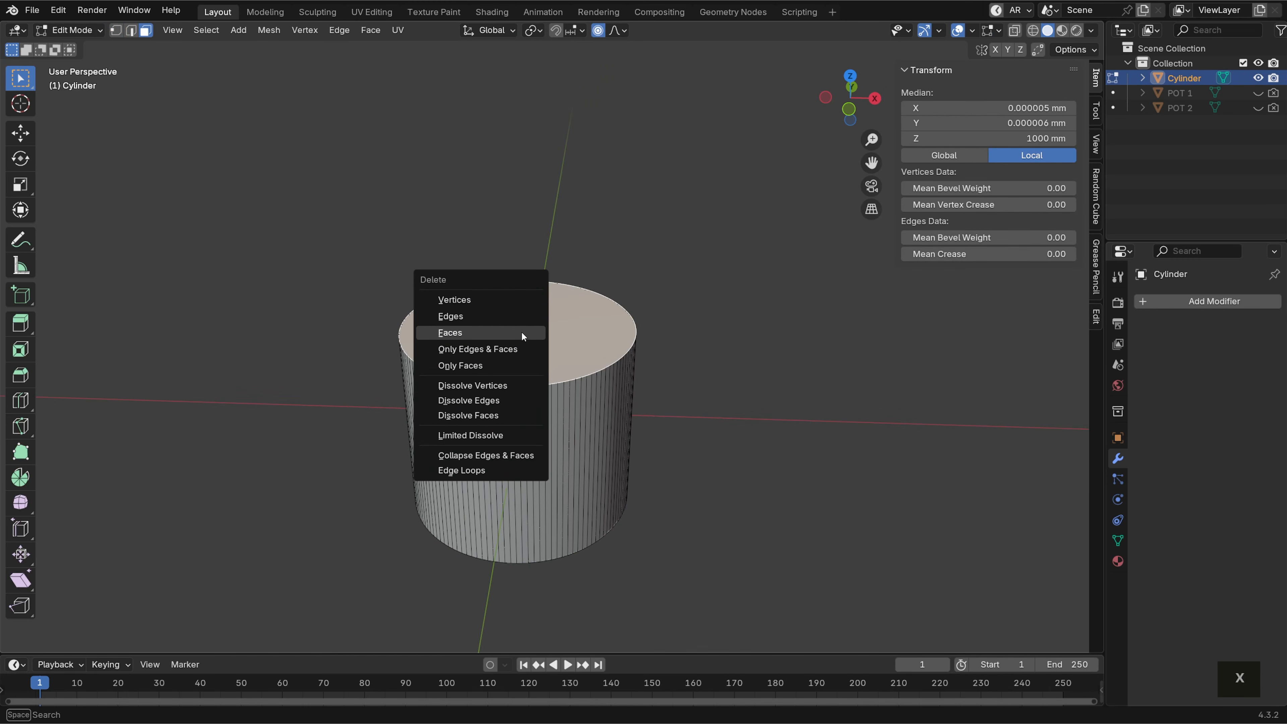
left_click(521, 332)
Add one horizontal loop cut around the cylinder in front view and slide it down near the base
middle_click_drag(577, 356, 672, 386)
key("KP_1")
key("ctrl+r")
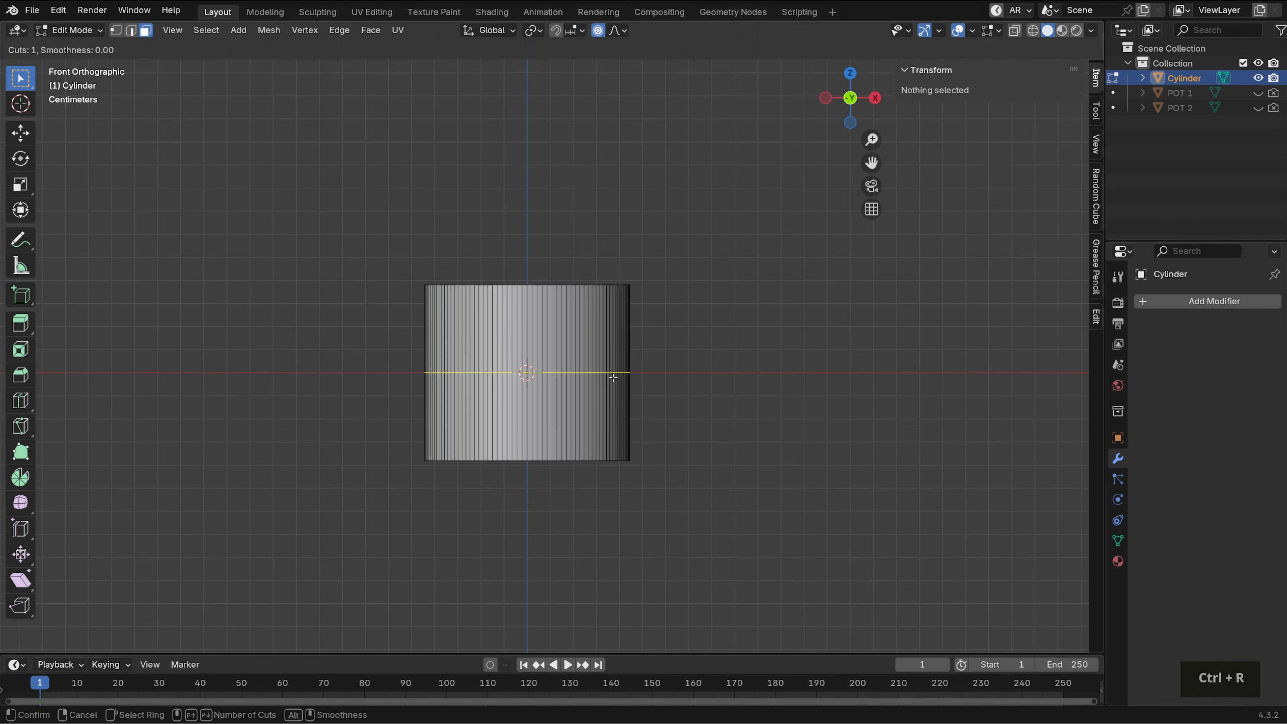
left_click(616, 374)
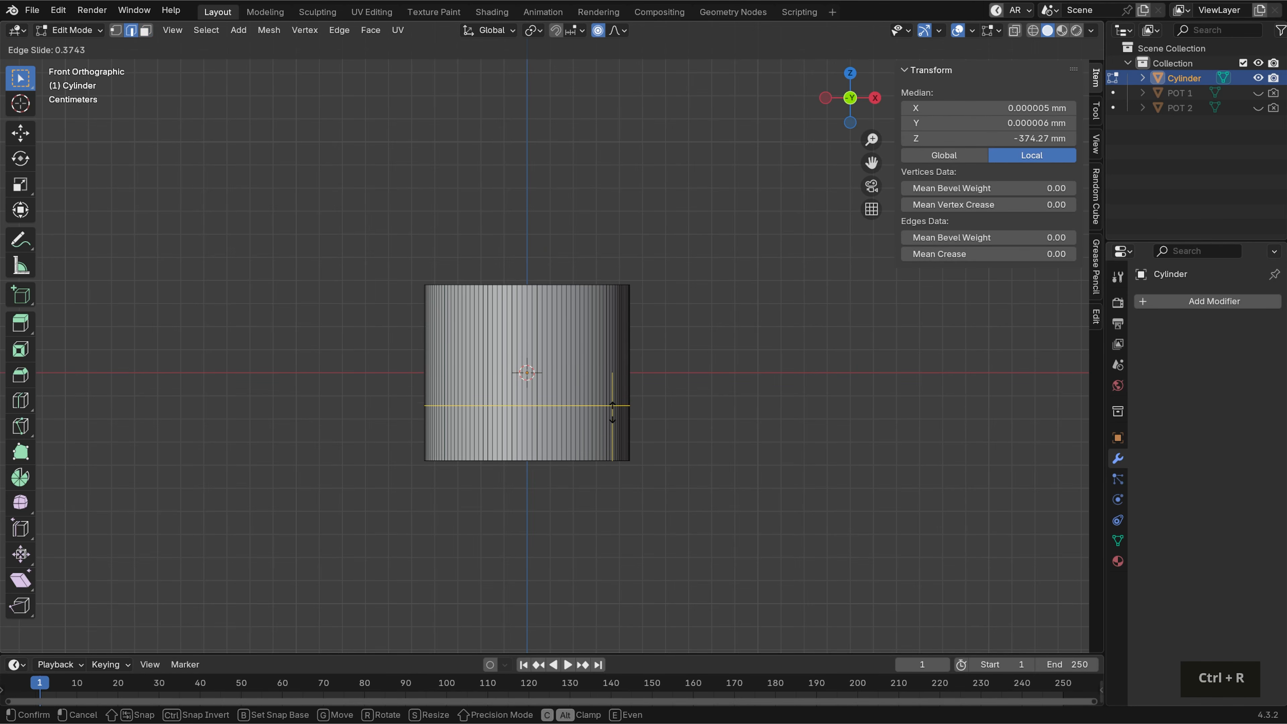
left_click(613, 433)
Turn off proportional editing and scale the cylinder's bottom edge loop to about 0.728 for a tapered base
scroll(613, 441, "up", 1)
left_click(594, 485, "alt")
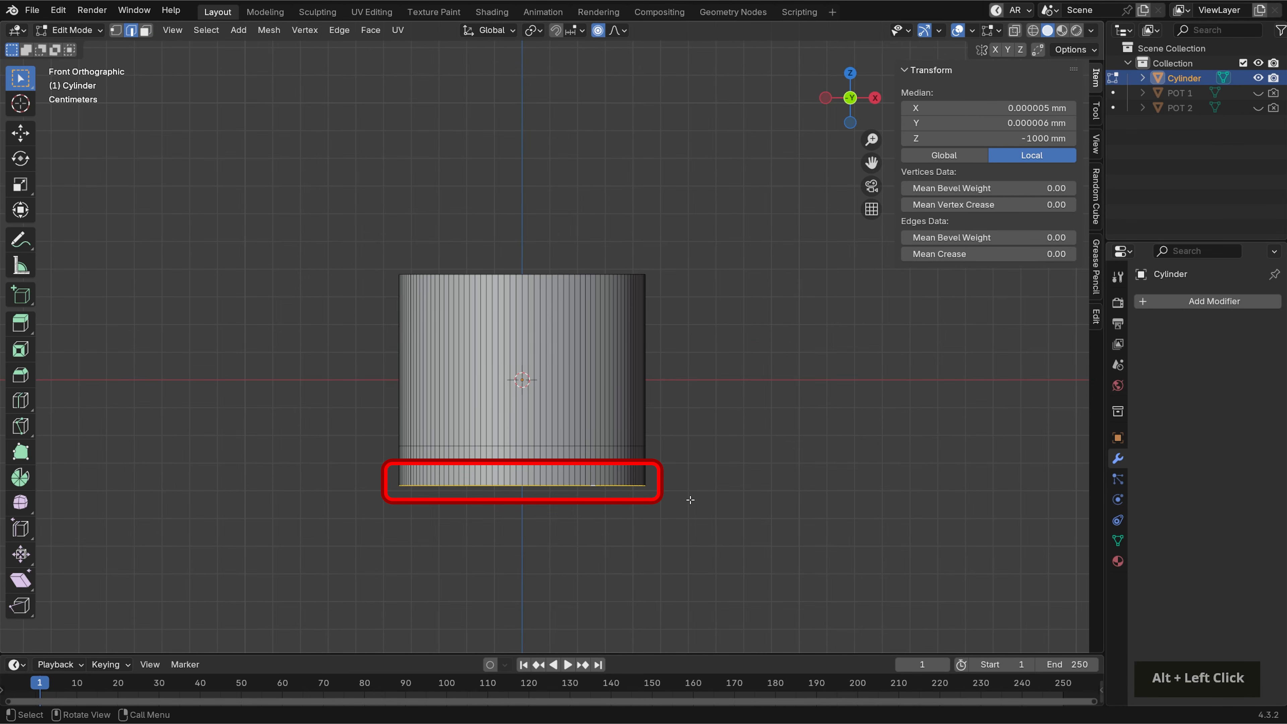
key("Escape")
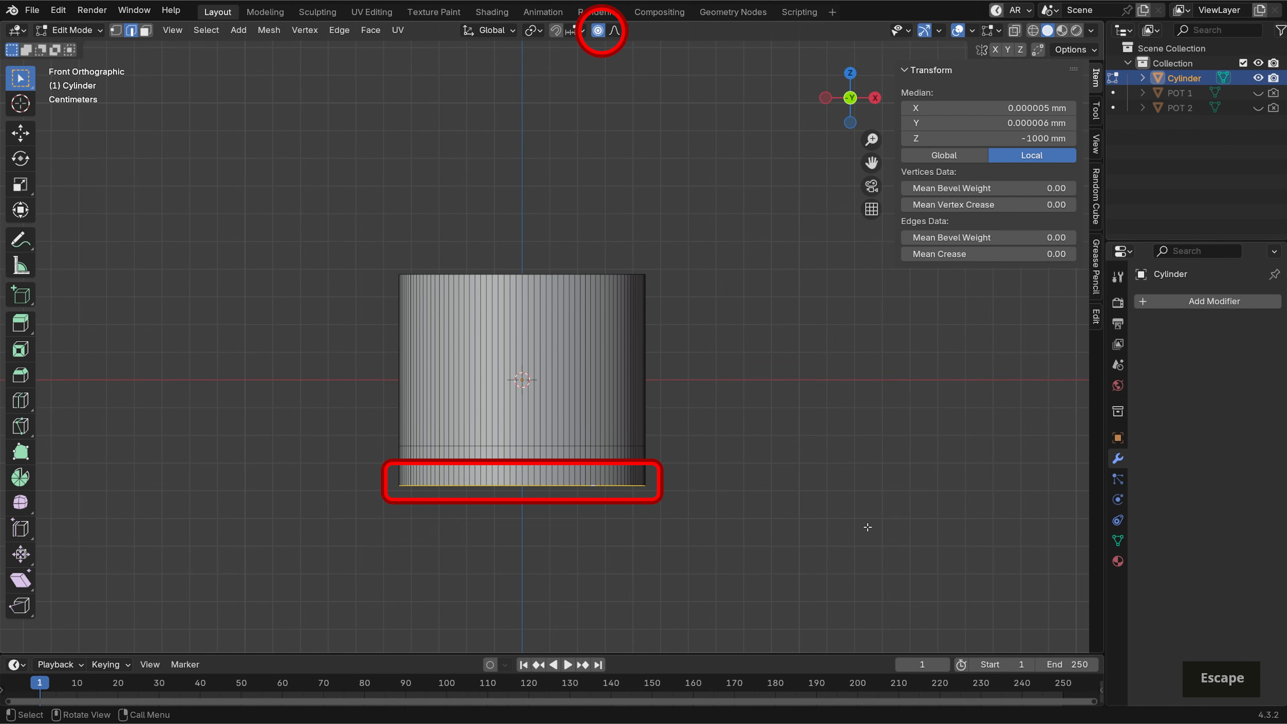
key("o")
key("s")
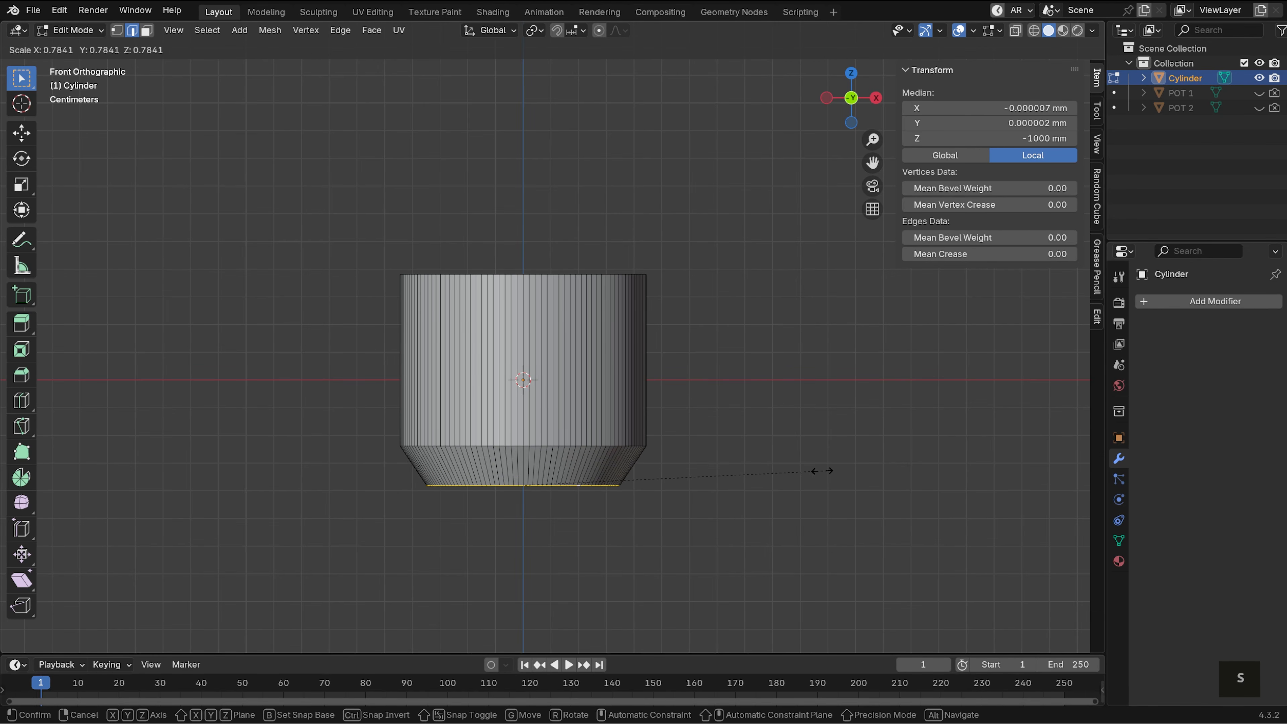
left_click(801, 473)
Extrude the bottom edge loop straight down about 6.1 mm to form a foot ring
middle_click_drag(801, 473, 807, 388, "shift")
key("e")
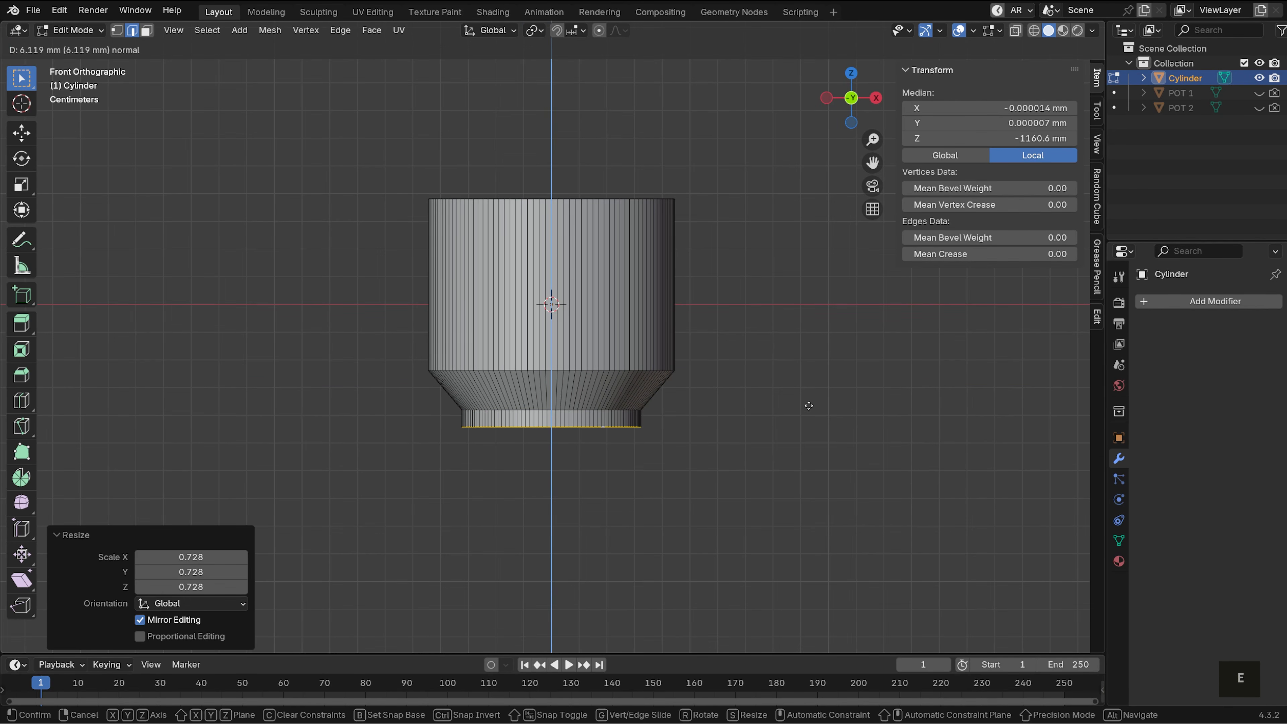
key("space")
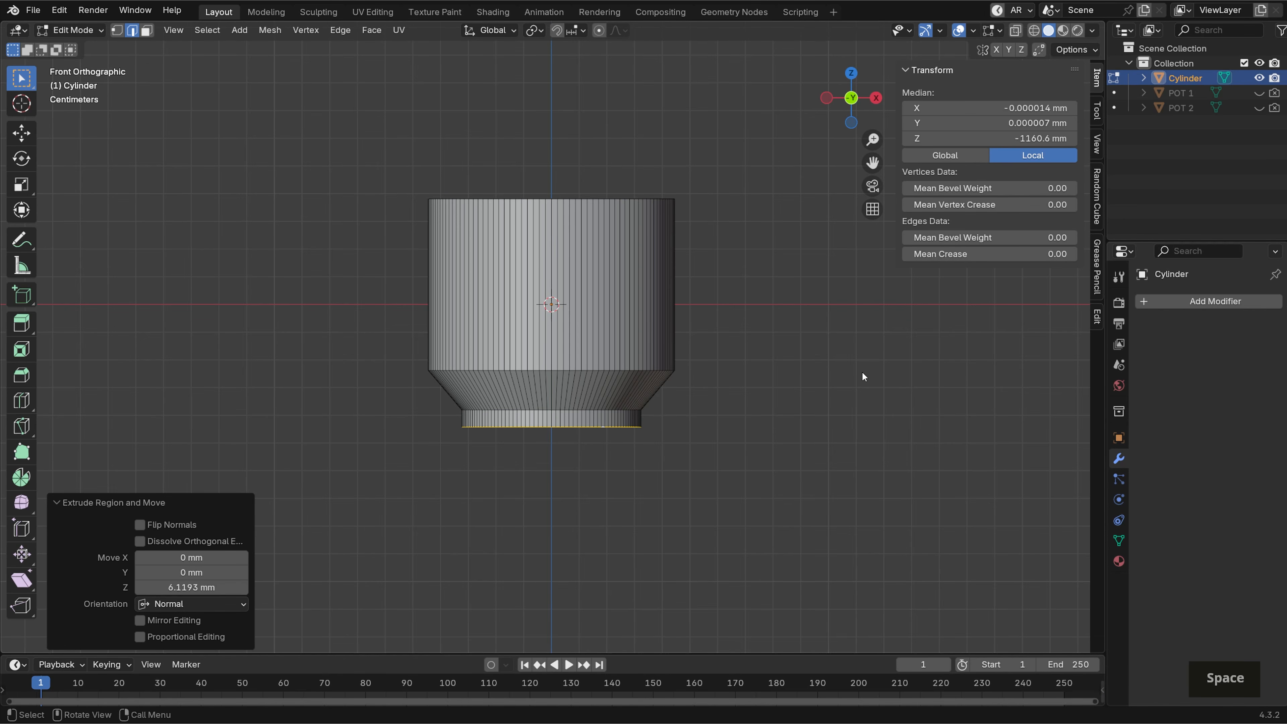
Return to Object Mode and apply the cylinder's scale
key("Tab")
key("ctrl+a")
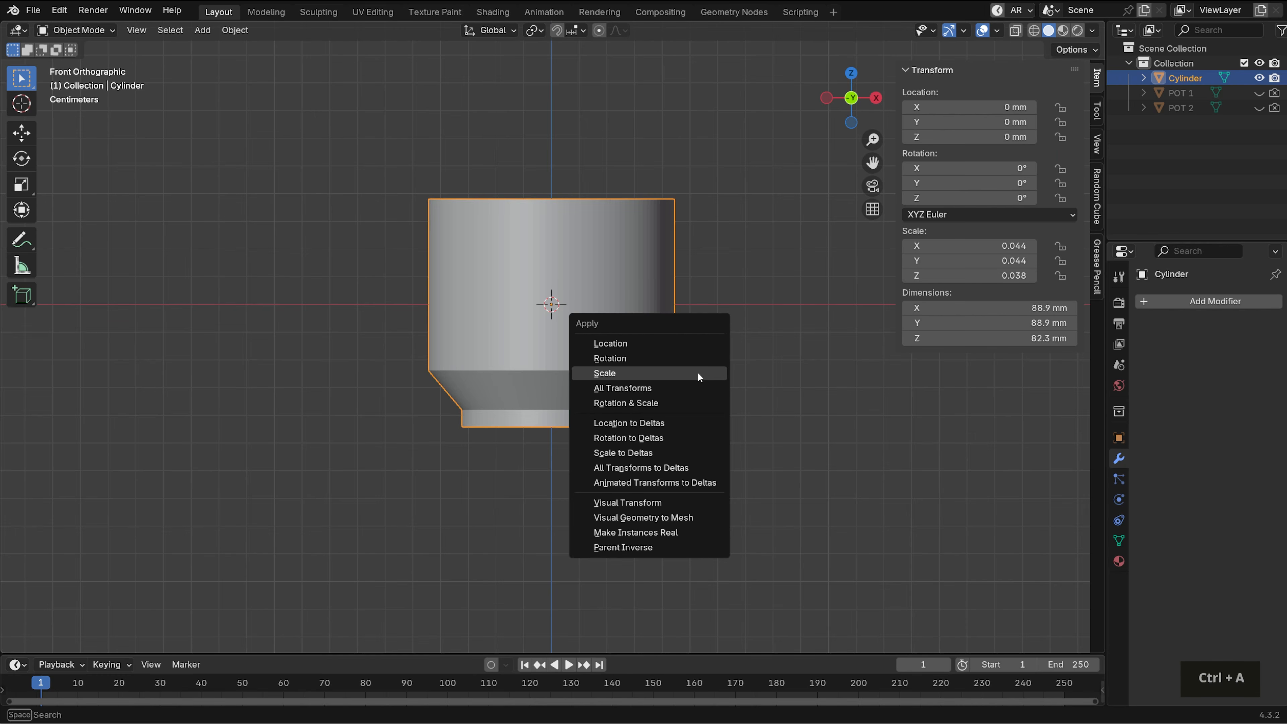
left_click(698, 373)
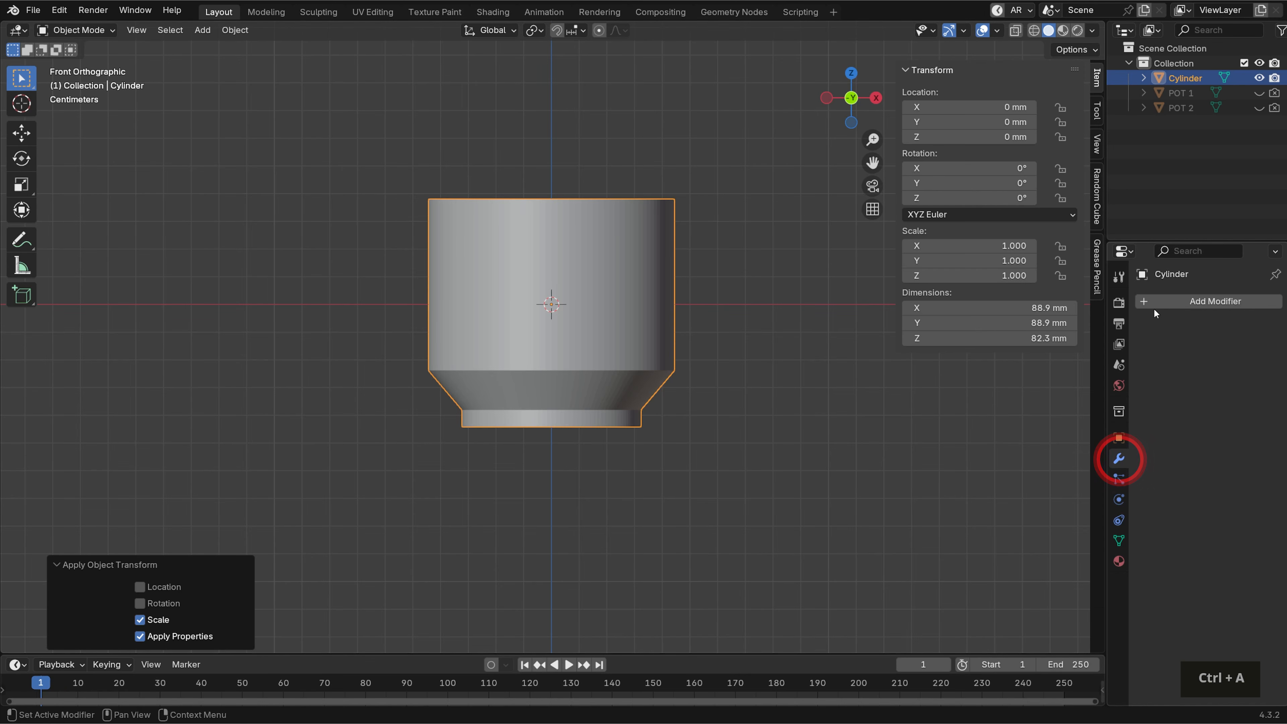
Add a Solidify modifier with 3 mm thickness and Even Thickness to the pot, and apply it
left_click(1167, 303)
left_click(1167, 302)
left_click(994, 330)
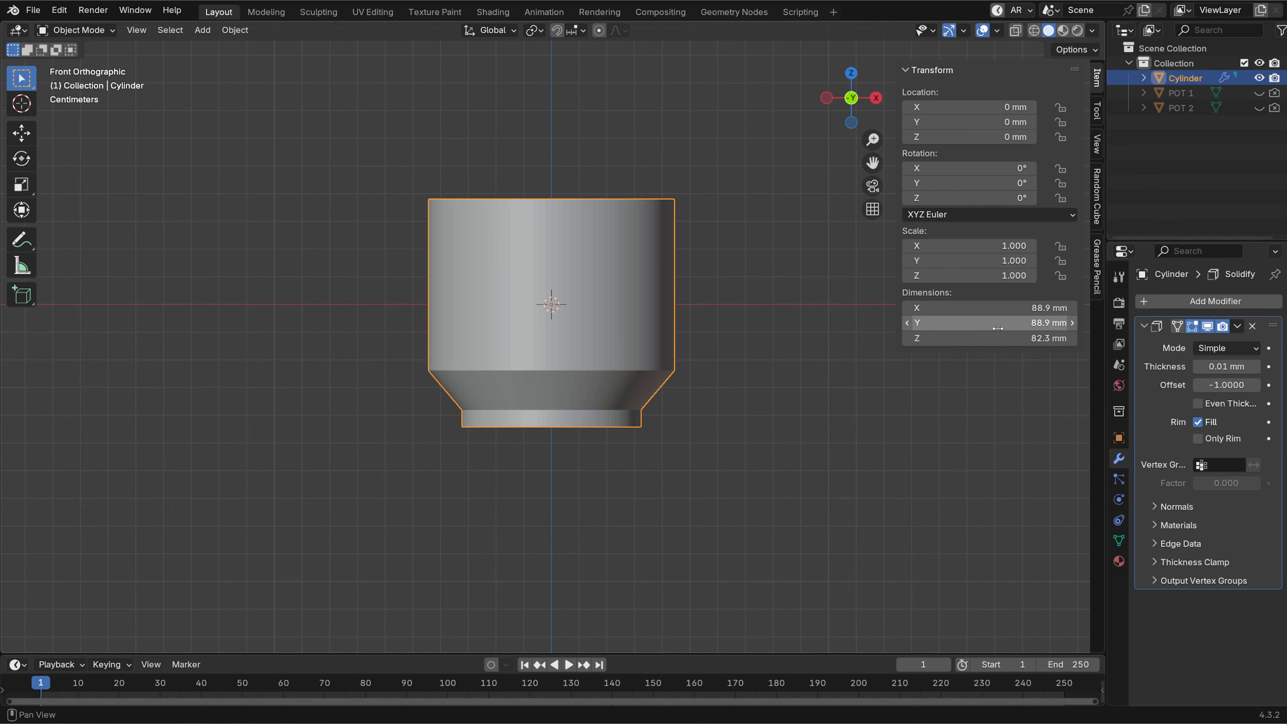
left_click(1233, 367)
type("3")
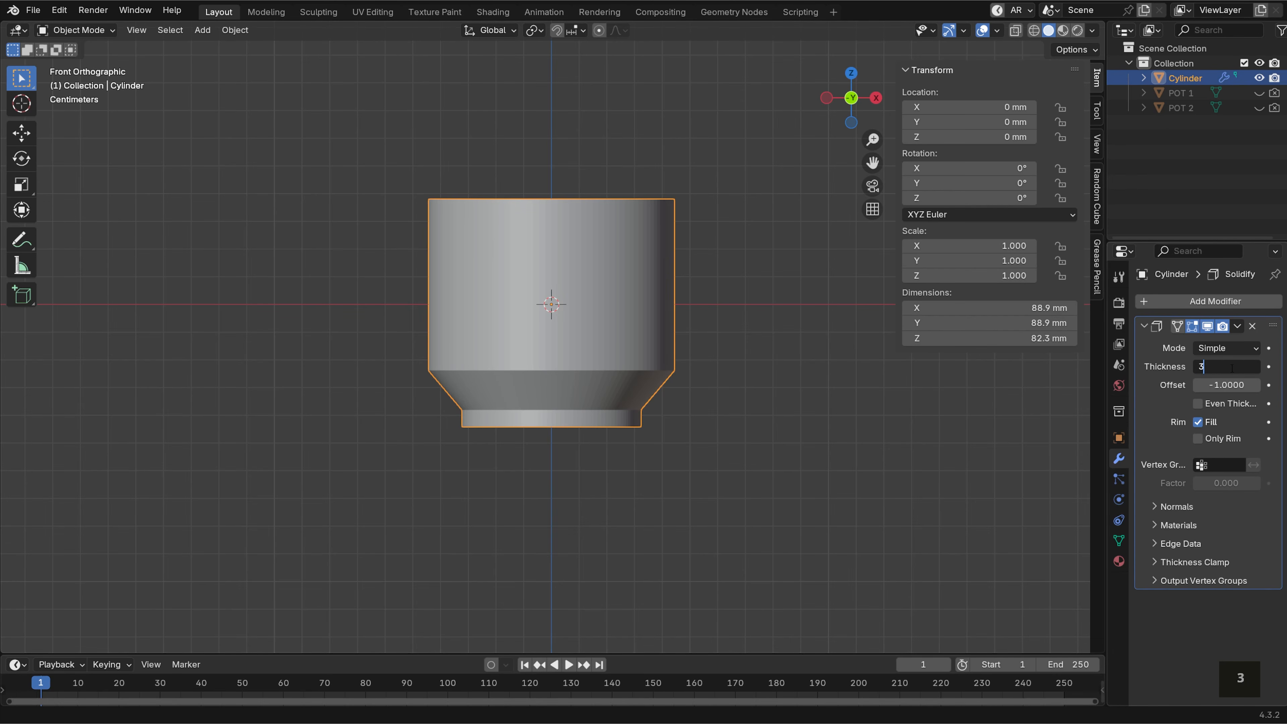
left_click(1168, 433)
left_click(1198, 403)
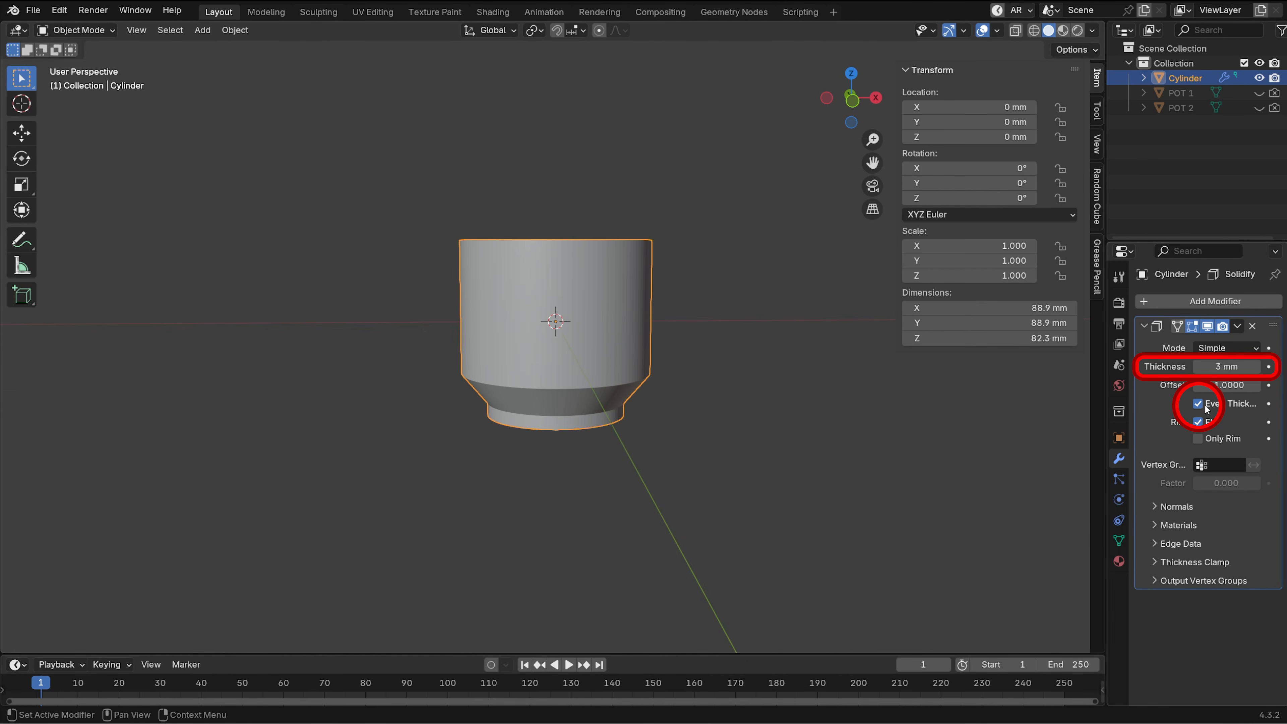
scroll(760, 431, "up", 2)
mouse_move(763, 432)
middle_mouse_down()
mouse_move(771, 373)
mouse_move(767, 495)
mouse_move(769, 447)
middle_mouse_up()
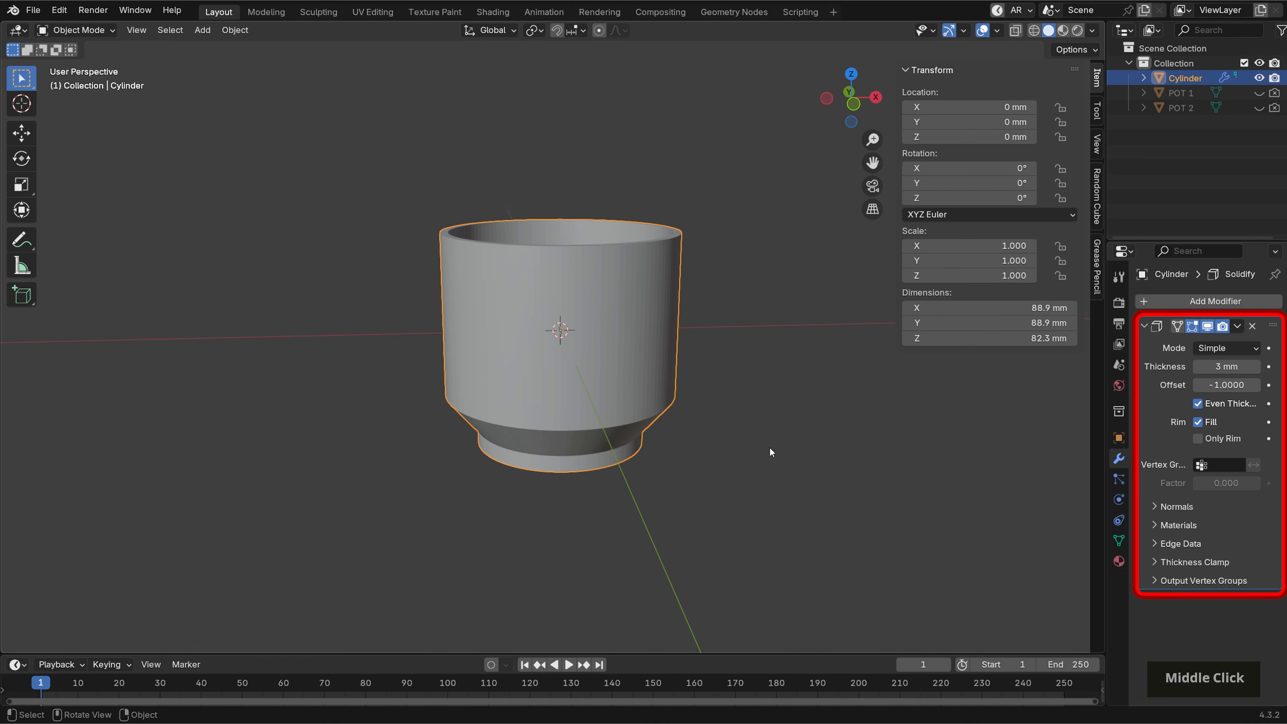
key("ctrl+a")
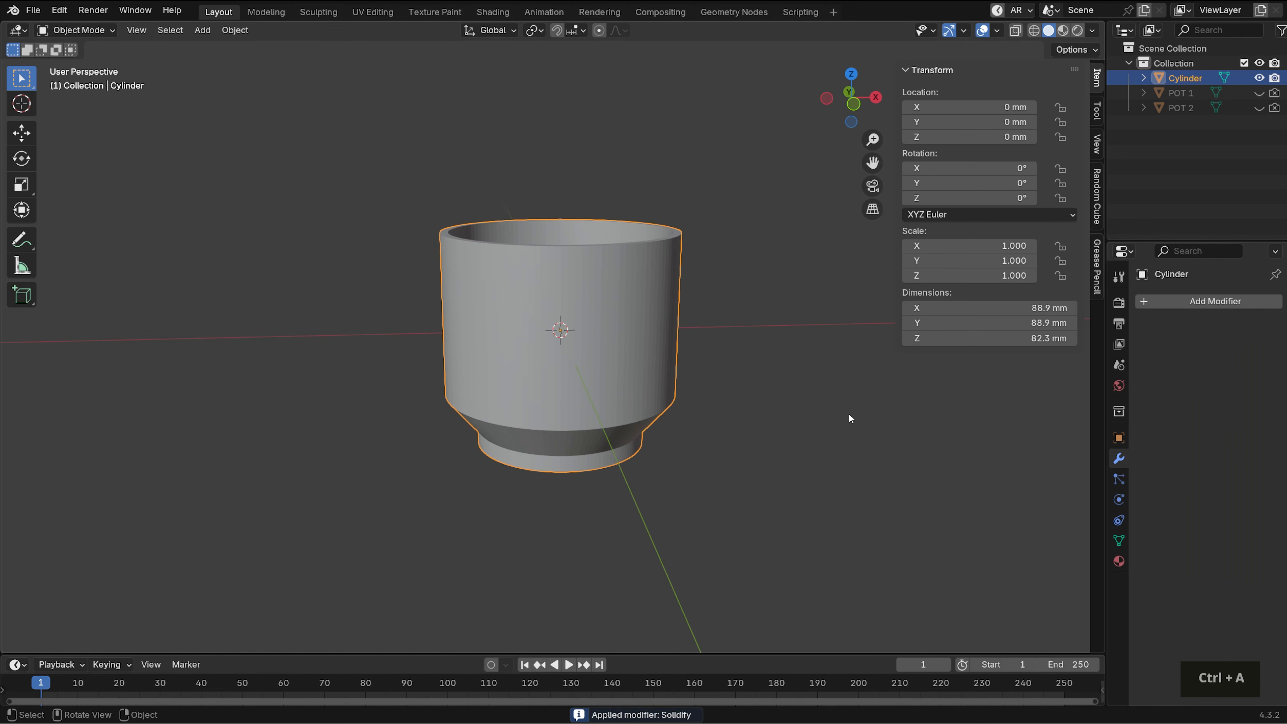
In Edit Mode, add two loop cuts to the outer wall, one just below the rim and one just above the tapered base
key("Tab")
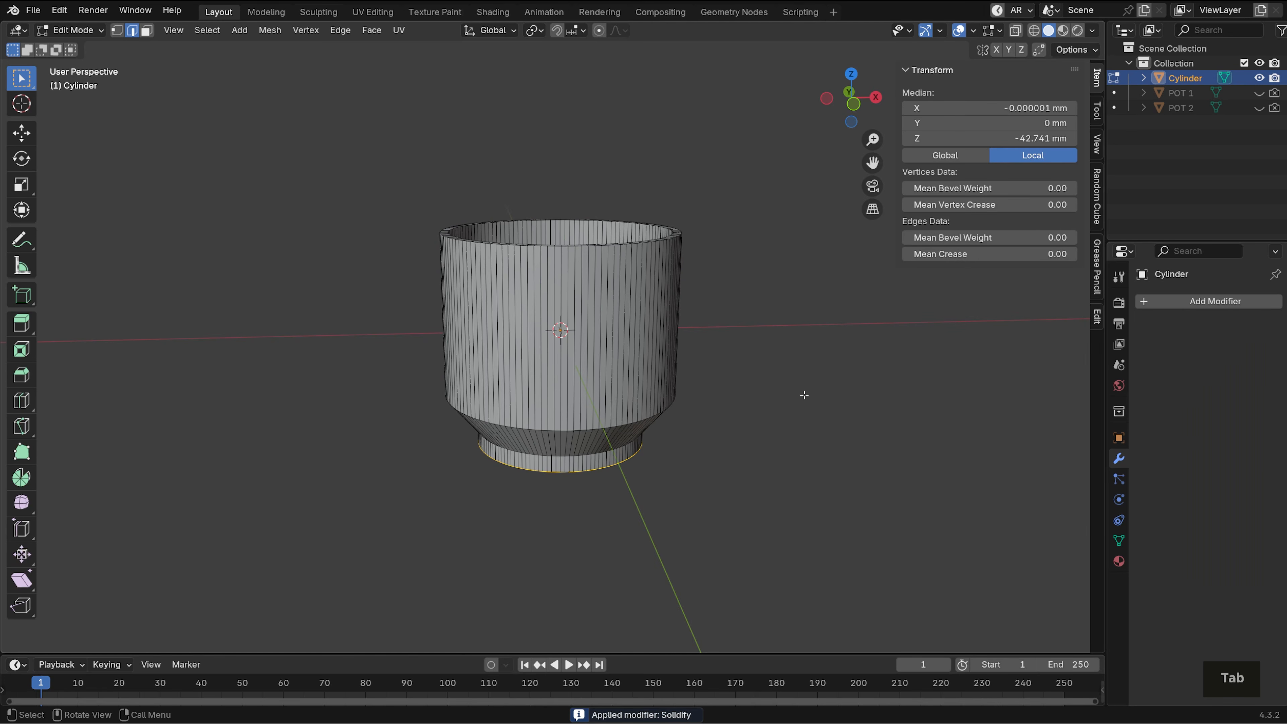
scroll(811, 408, "up", 2)
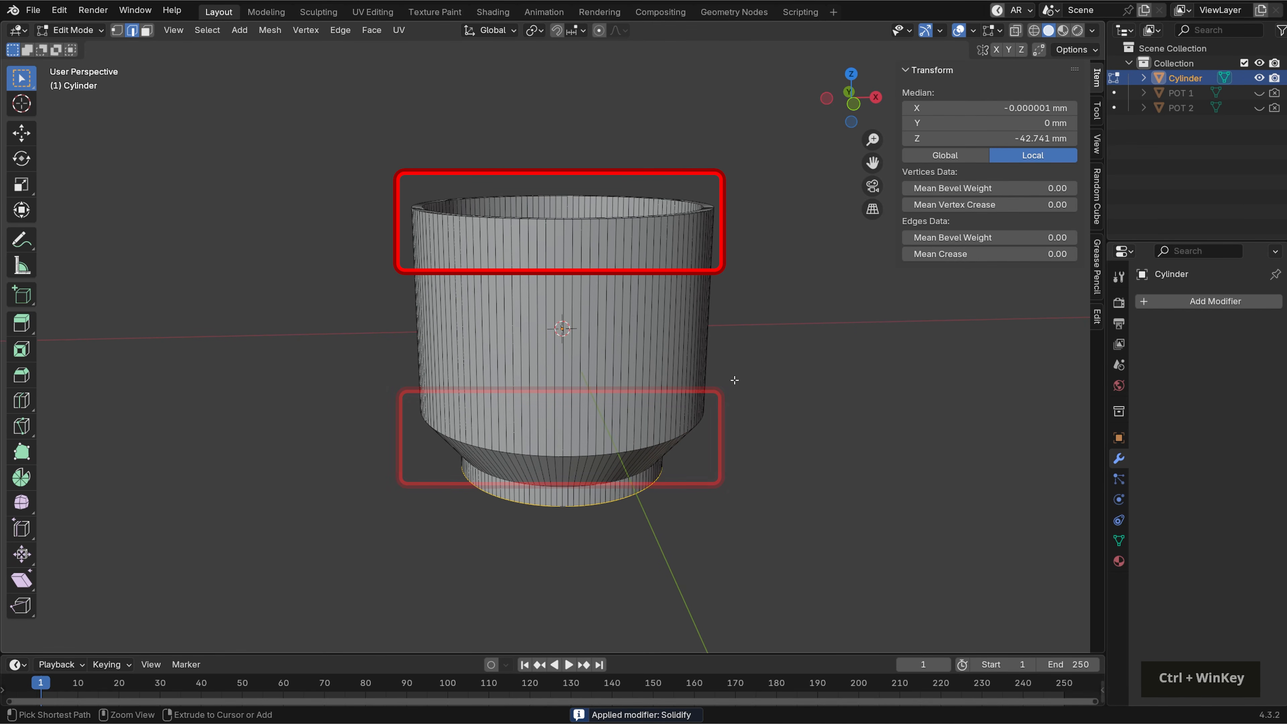
key("ctrl+r")
left_click(719, 381)
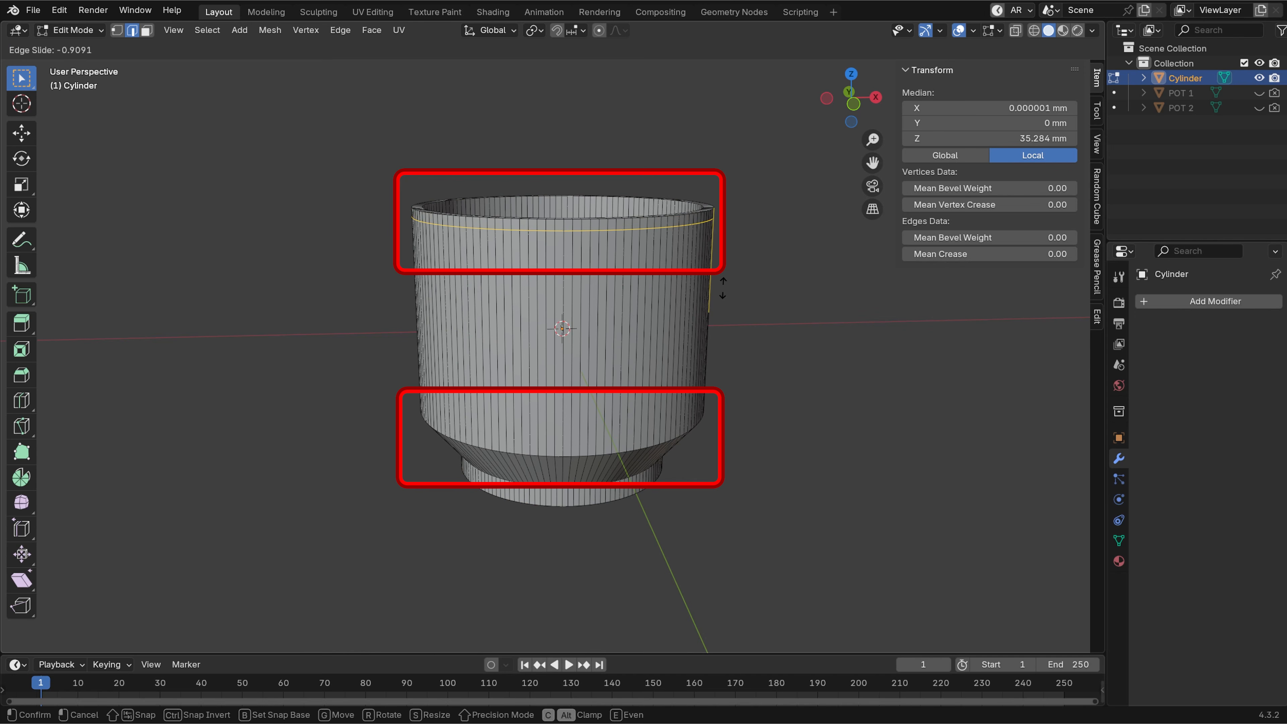
left_click(719, 286)
key("ctrl+r")
left_click(699, 375)
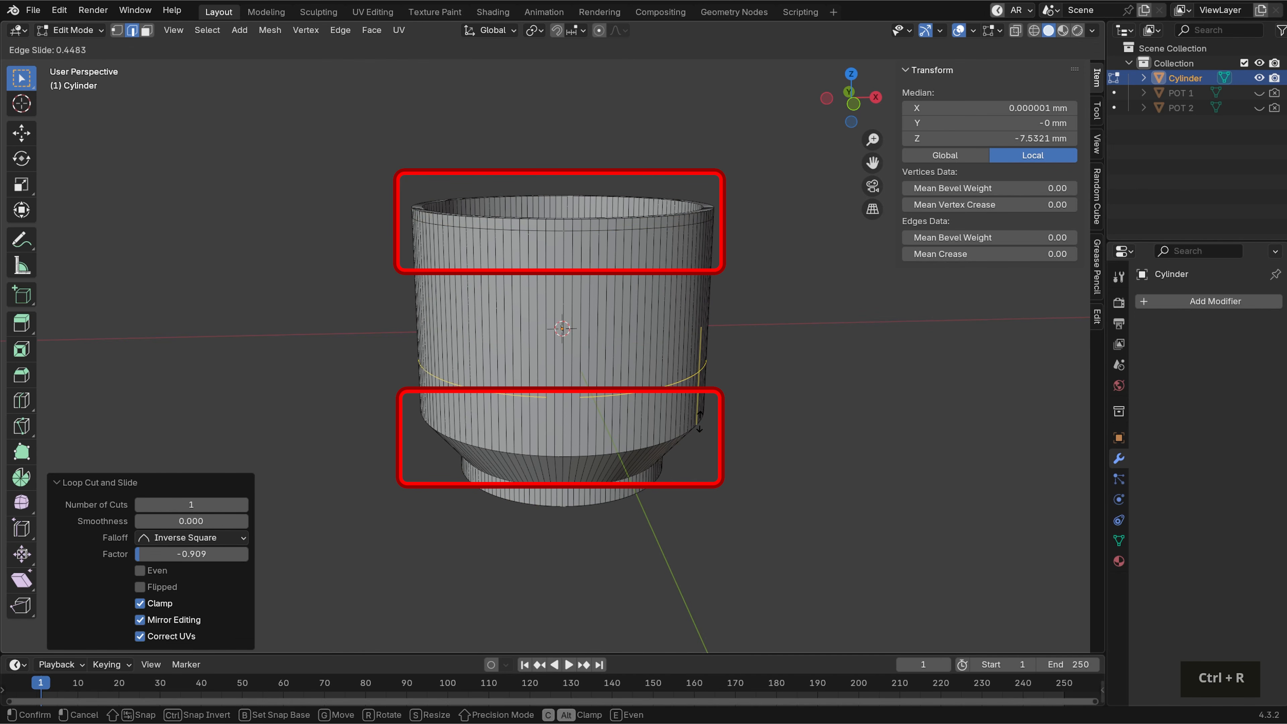
left_click(695, 465)
Select the tall outer wall faces by similar area and deselect every other one with Checker Deselect
key("3")
left_click(592, 356)
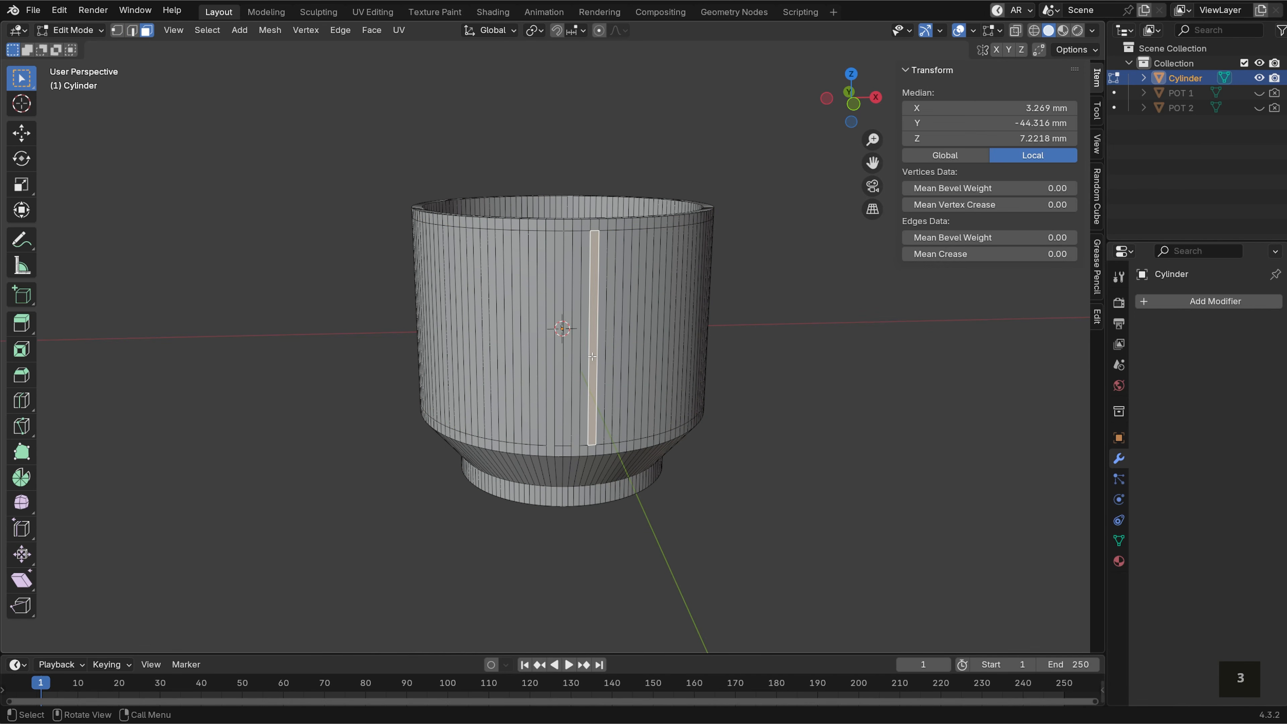
key("shift+g")
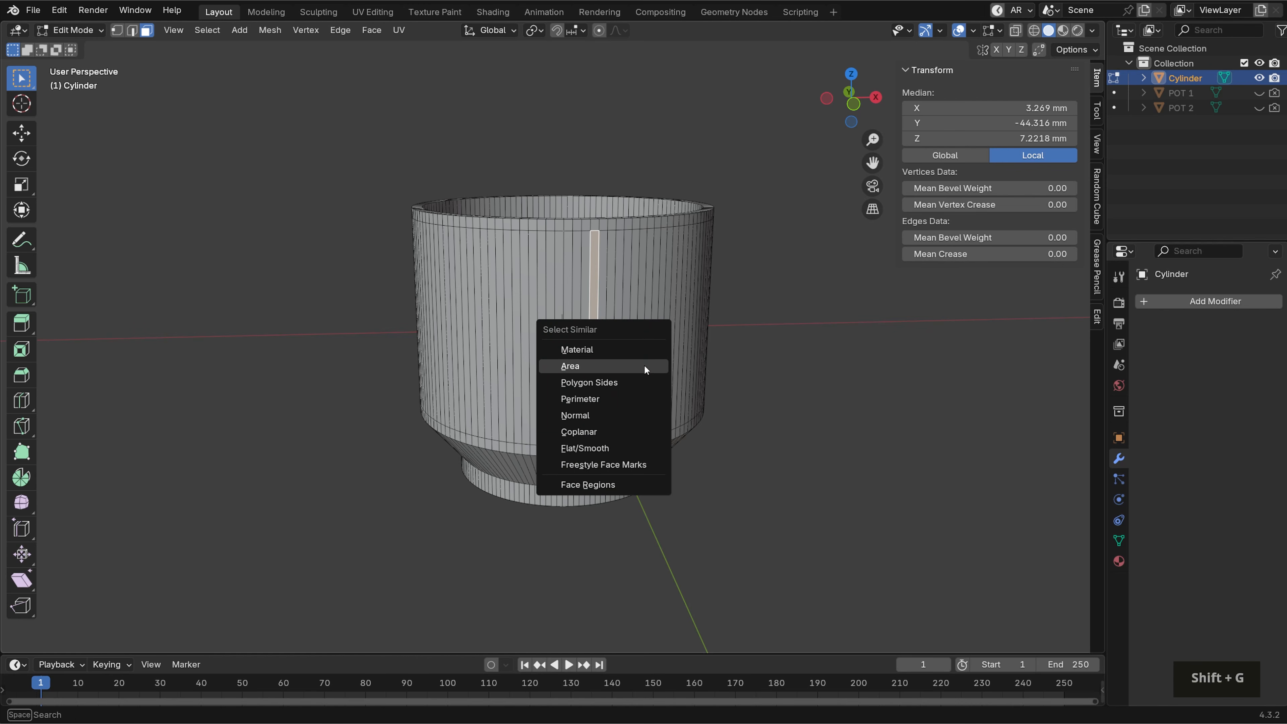
left_click(643, 365)
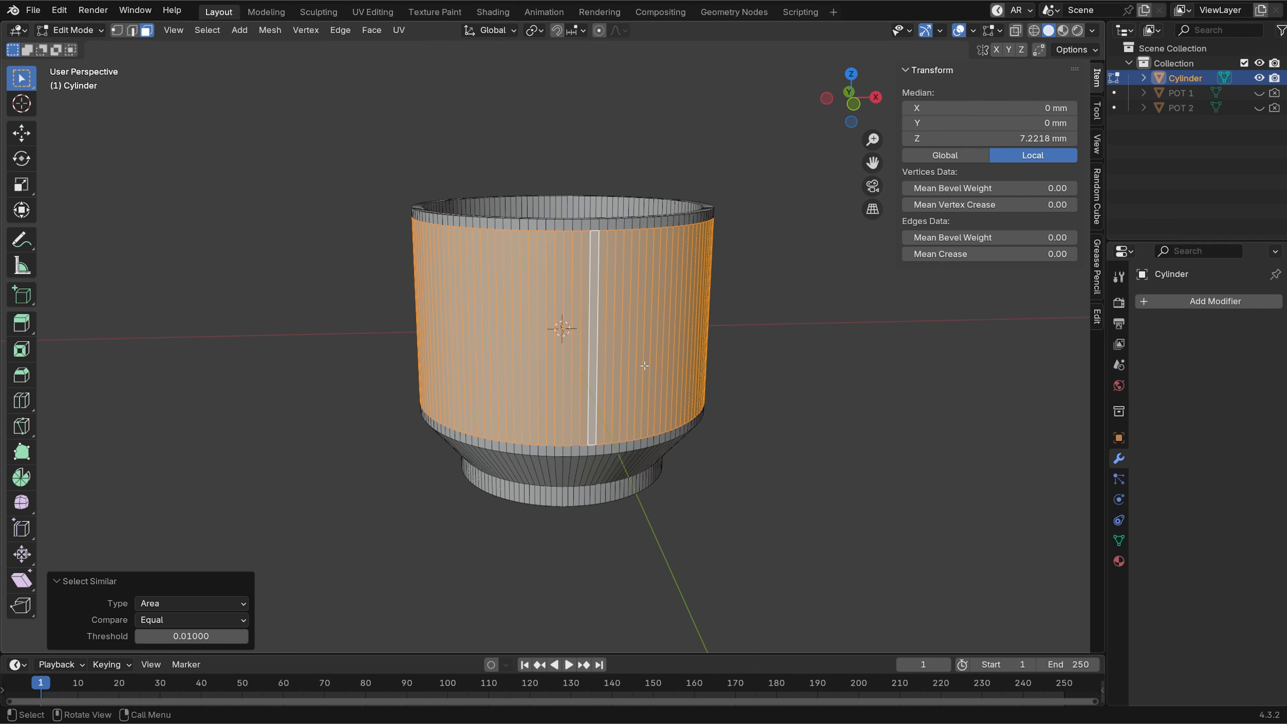
left_click(207, 30)
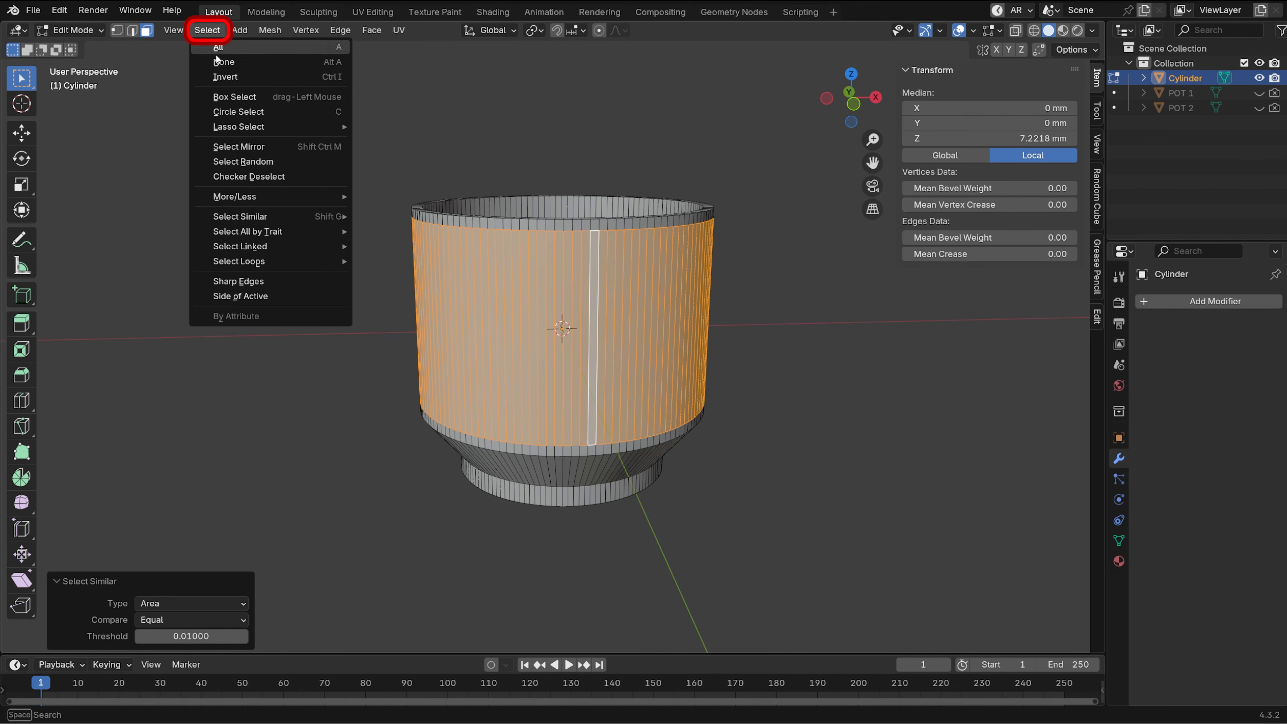
left_click(247, 178)
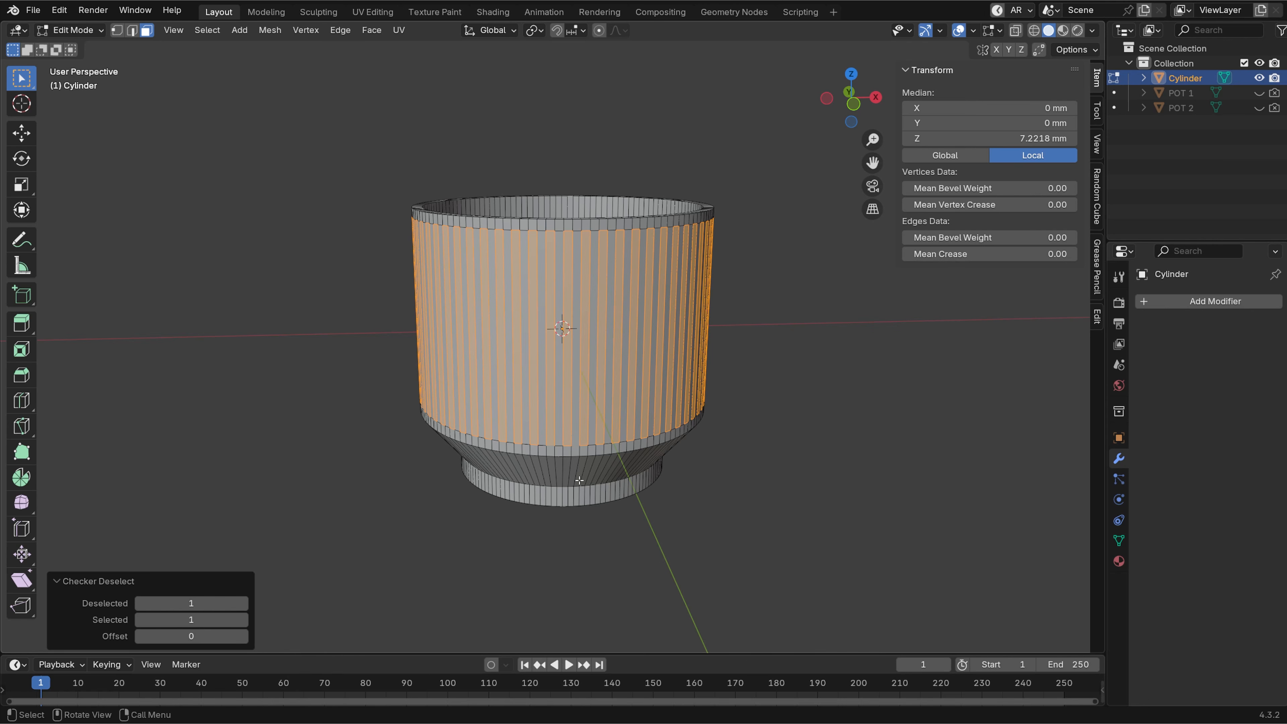
Extrude the selected alternating wall faces along their normals about 1.29 mm inward, checking the depth in top view with X-ray
middle_click_drag(729, 383, 740, 385)
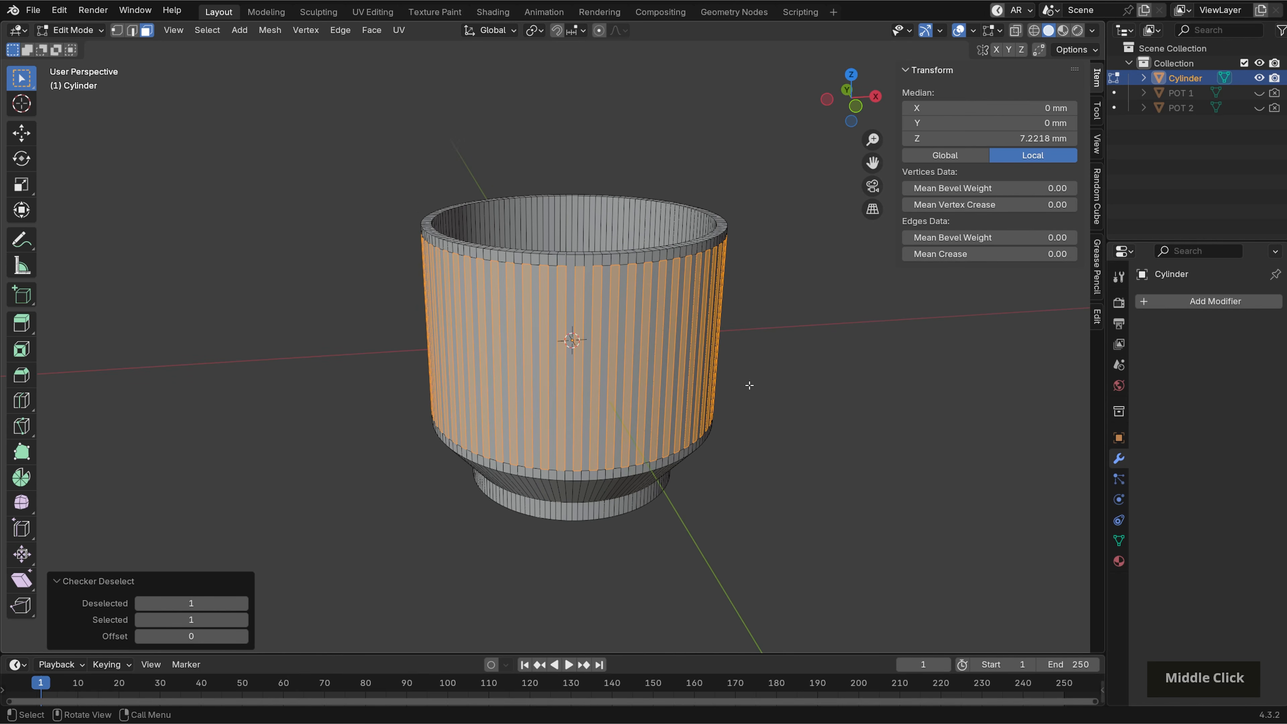
key("KP_7")
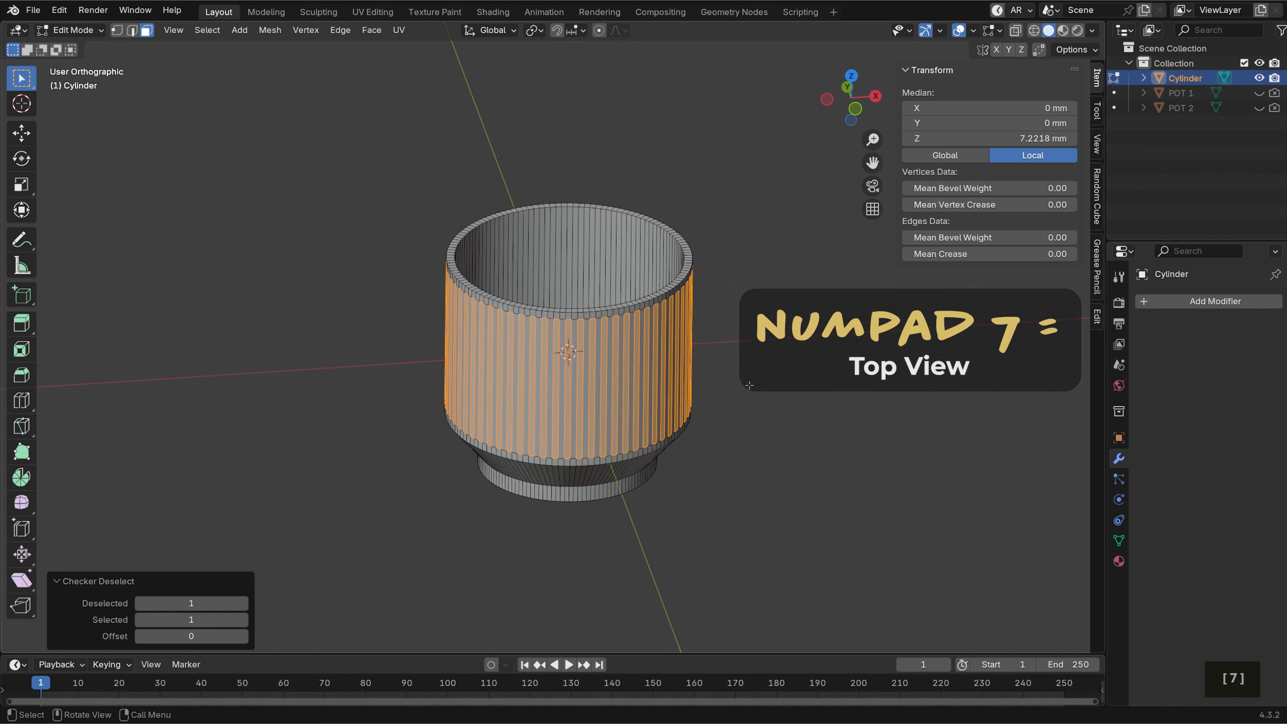
middle_click_drag(803, 436, 803, 371, "shift")
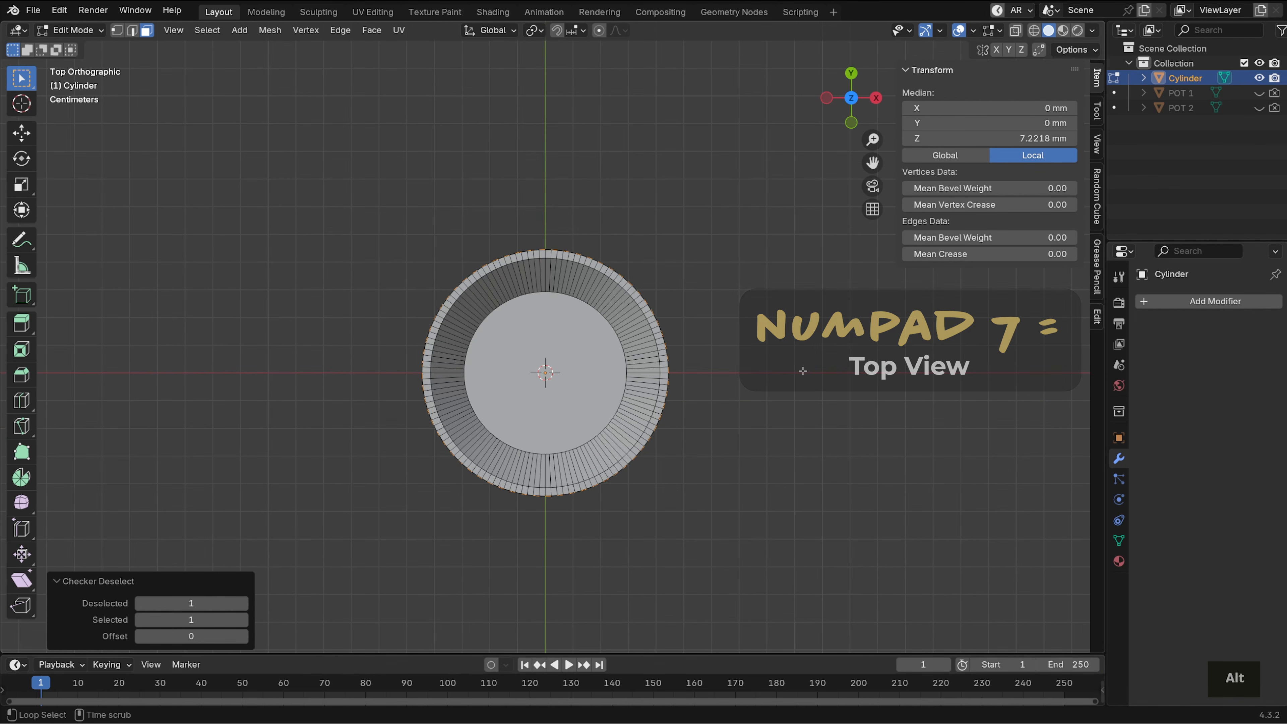
key("alt+z")
scroll(791, 384, "up", 2)
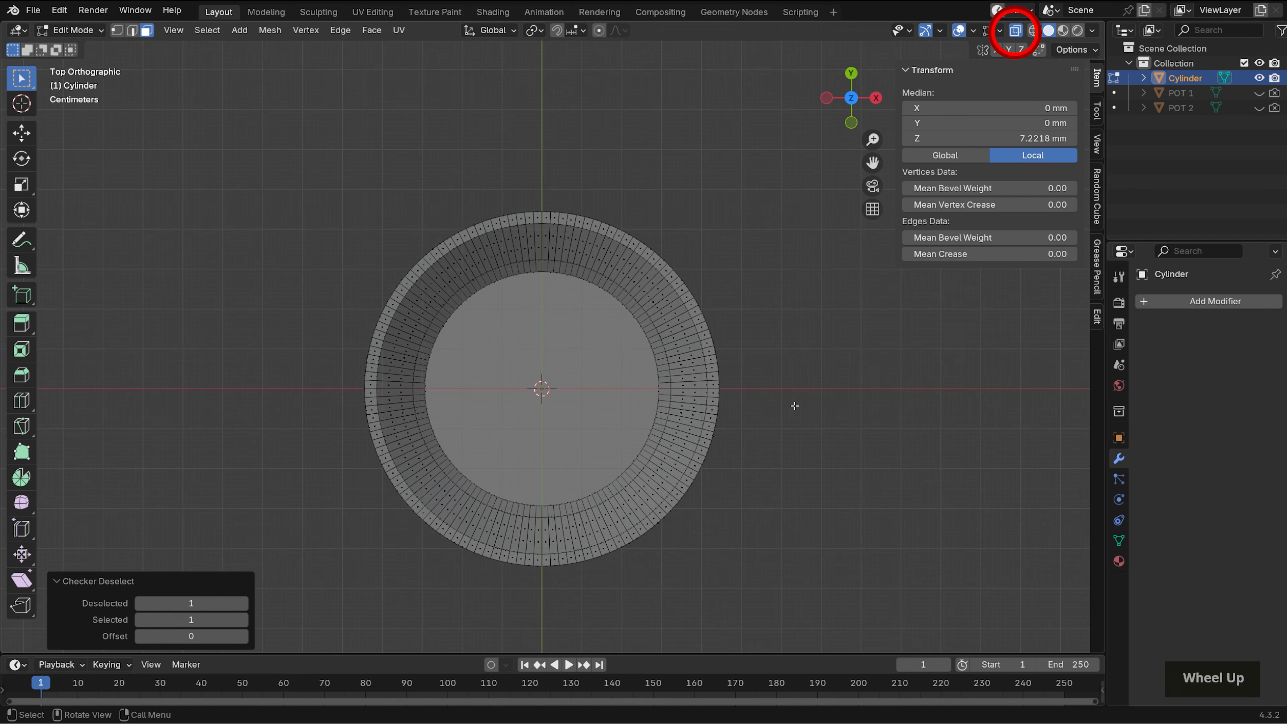
right_click(811, 342)
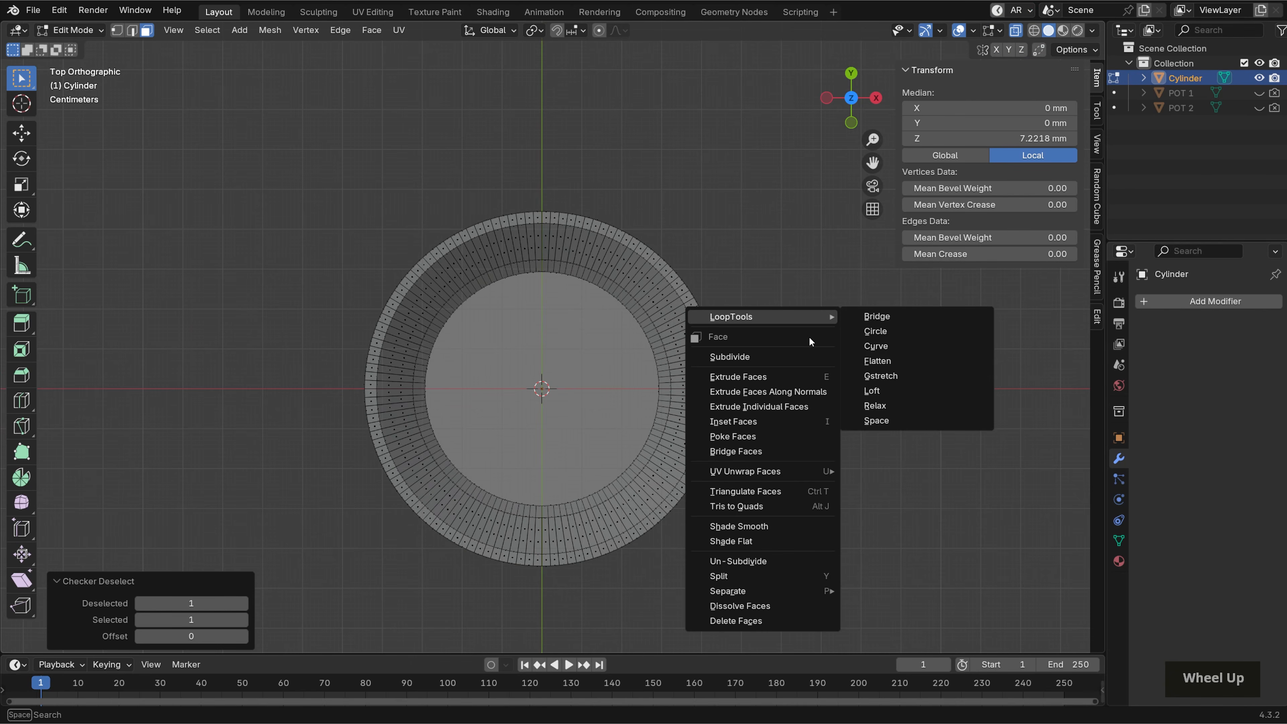
left_click(810, 387)
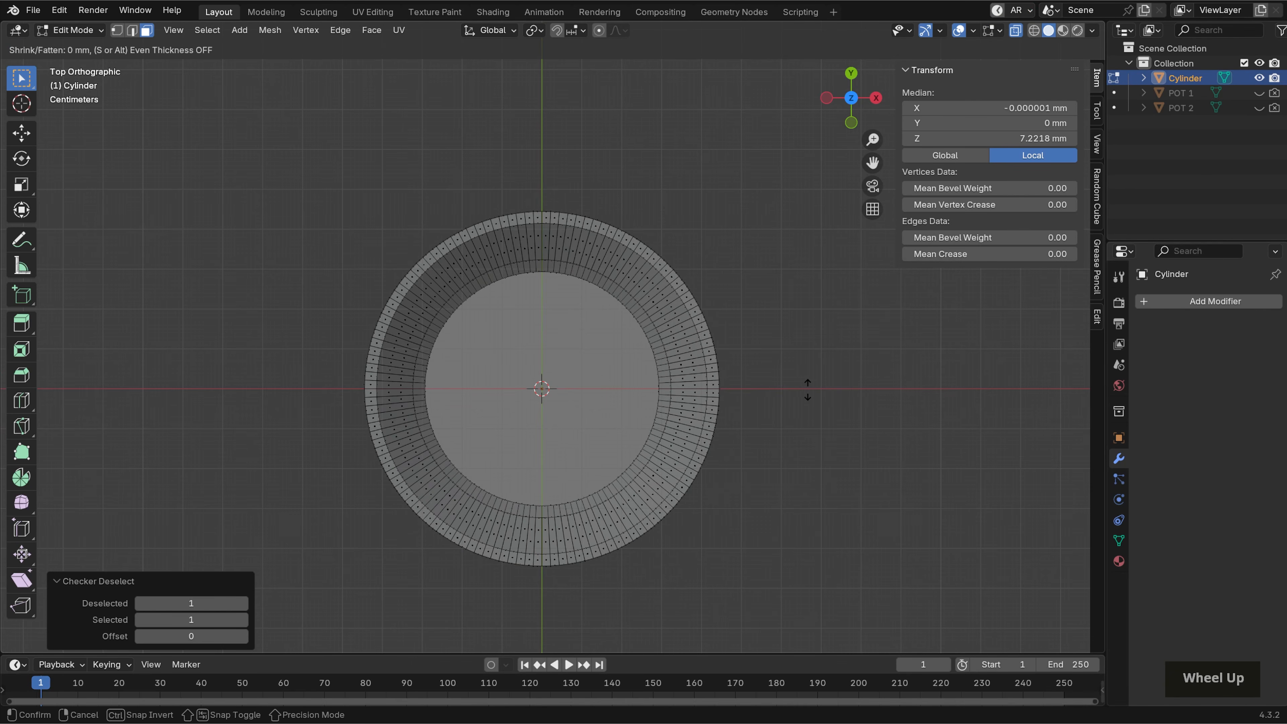
left_click(787, 392)
middle_click_drag(884, 409, 857, 330)
key("alt+z")
scroll(656, 107, "up", 2)
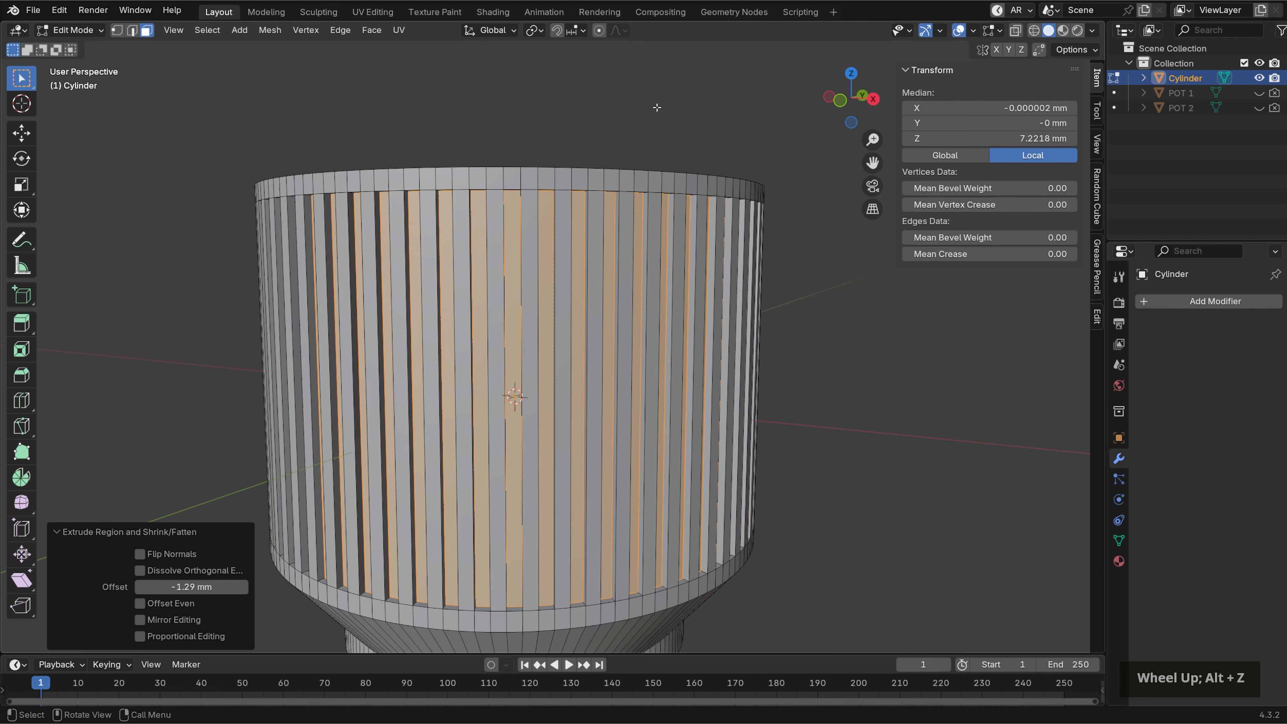
Scale the recessed rib faces along Z to about 0.946 and return to Object Mode with the pot deselected
key("s")
key("z")
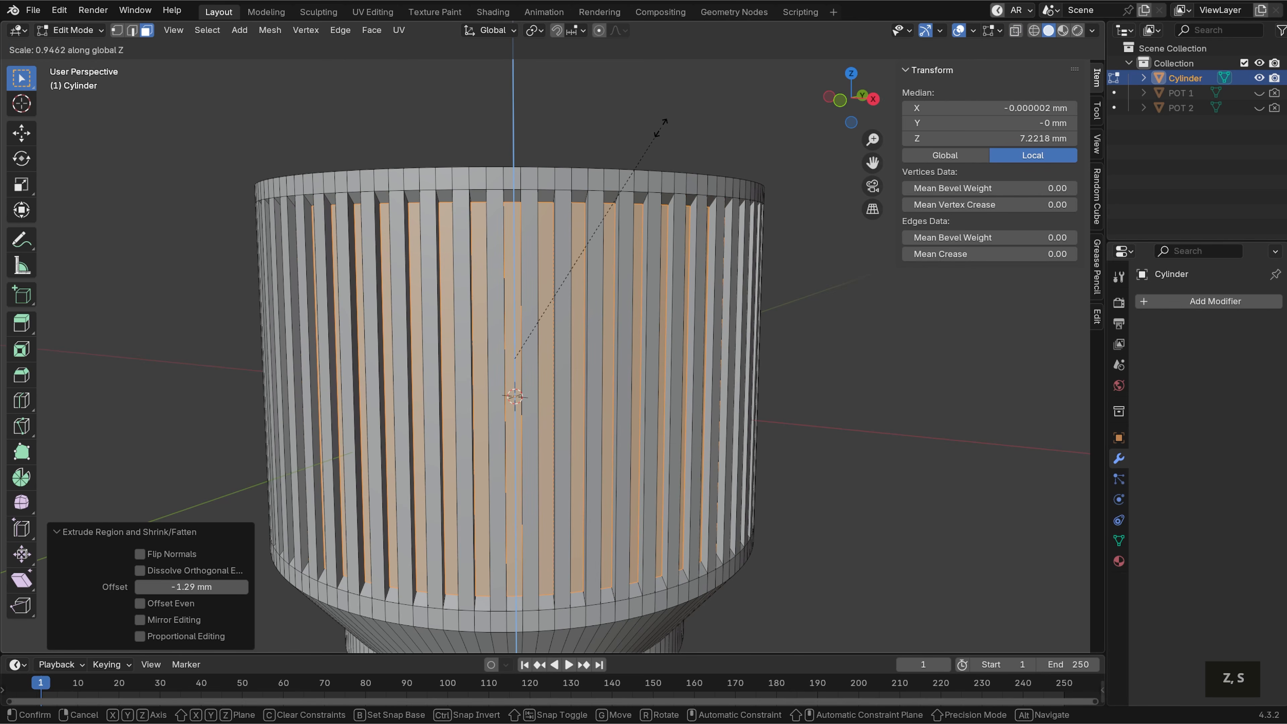
left_click(663, 121)
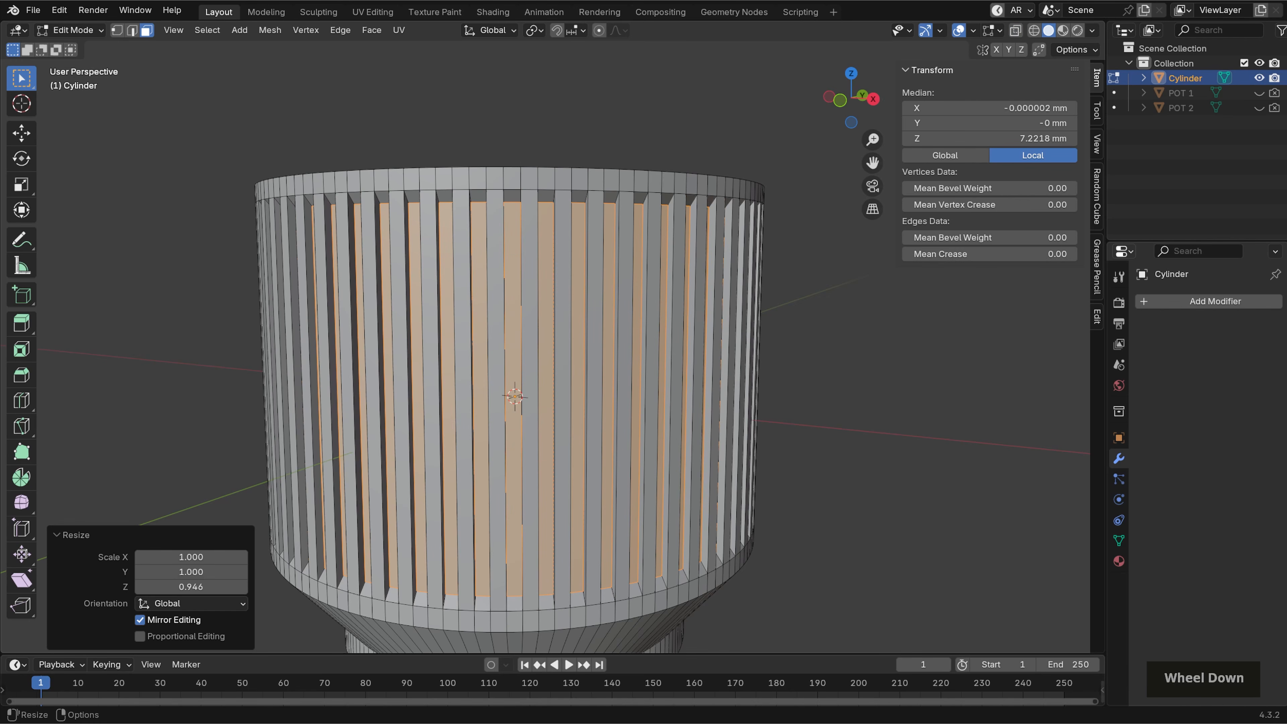
key("Tab")
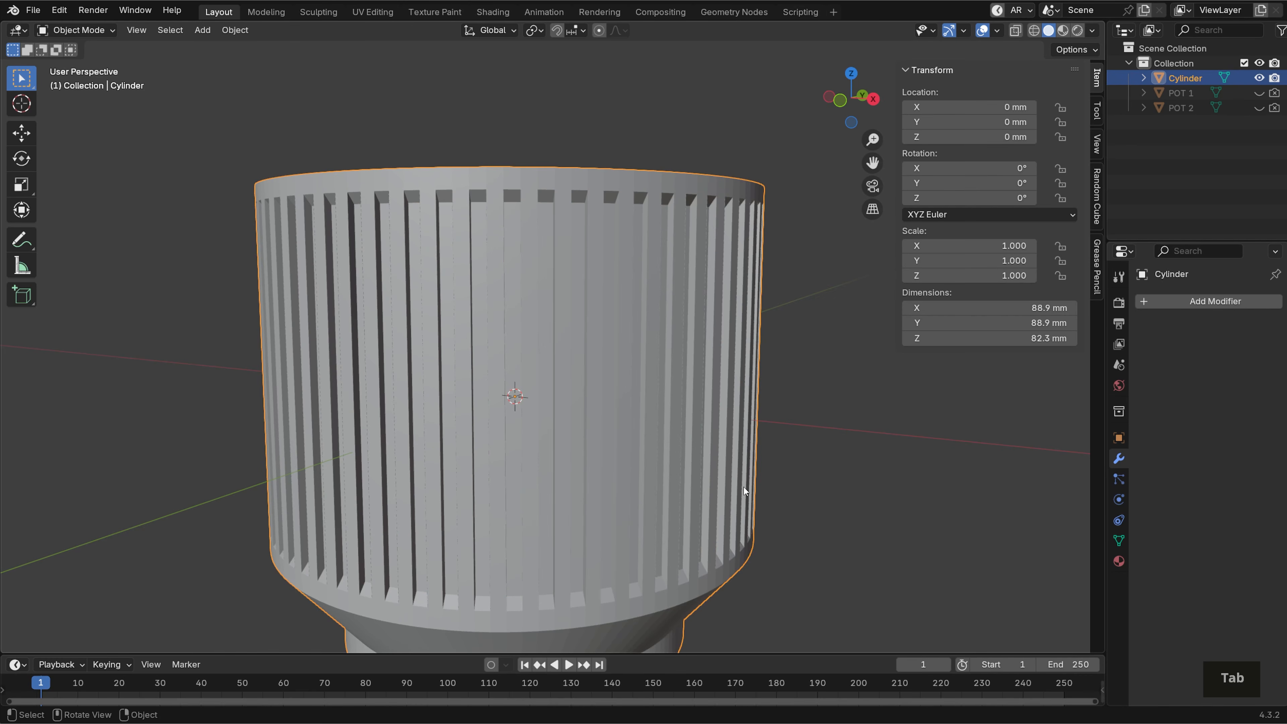
left_click(806, 490)
scroll(786, 473, "down", 3)
middle_click_drag(787, 473, 766, 479)
scroll(763, 475, "up", 3)
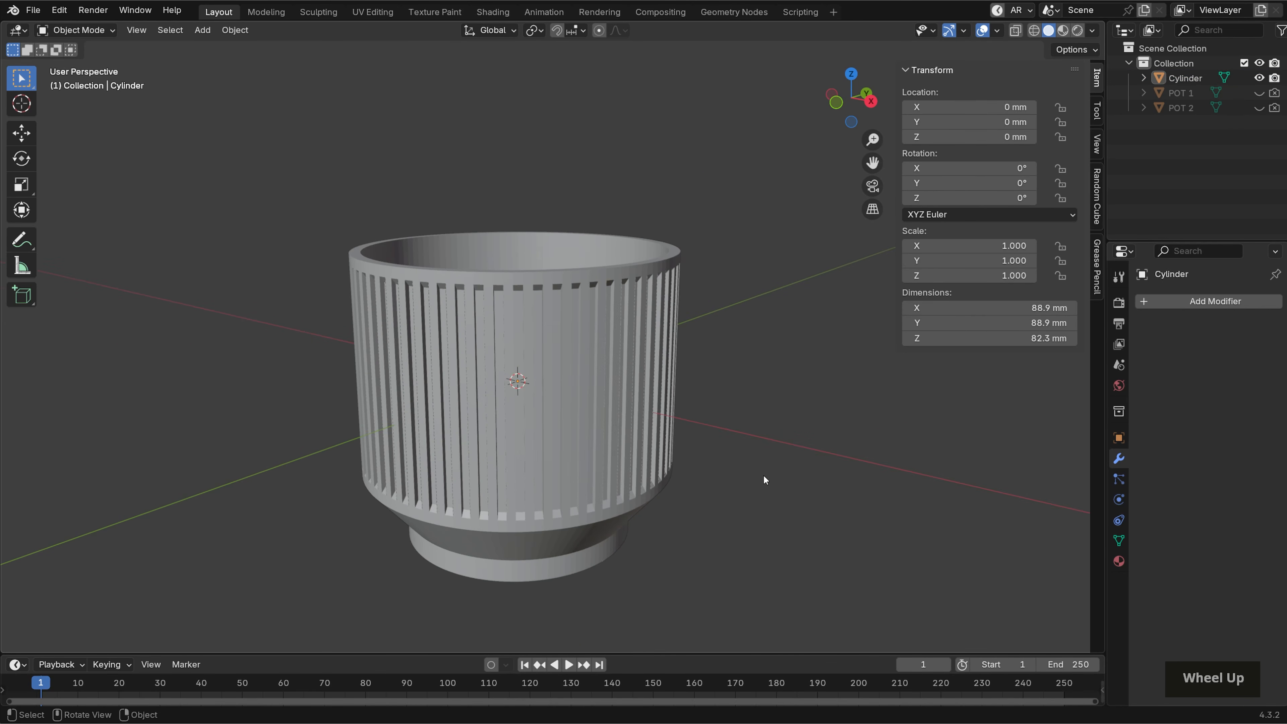
Check the pot's normals with the Face Orientation overlay and turn the overlay off again
left_click(997, 30)
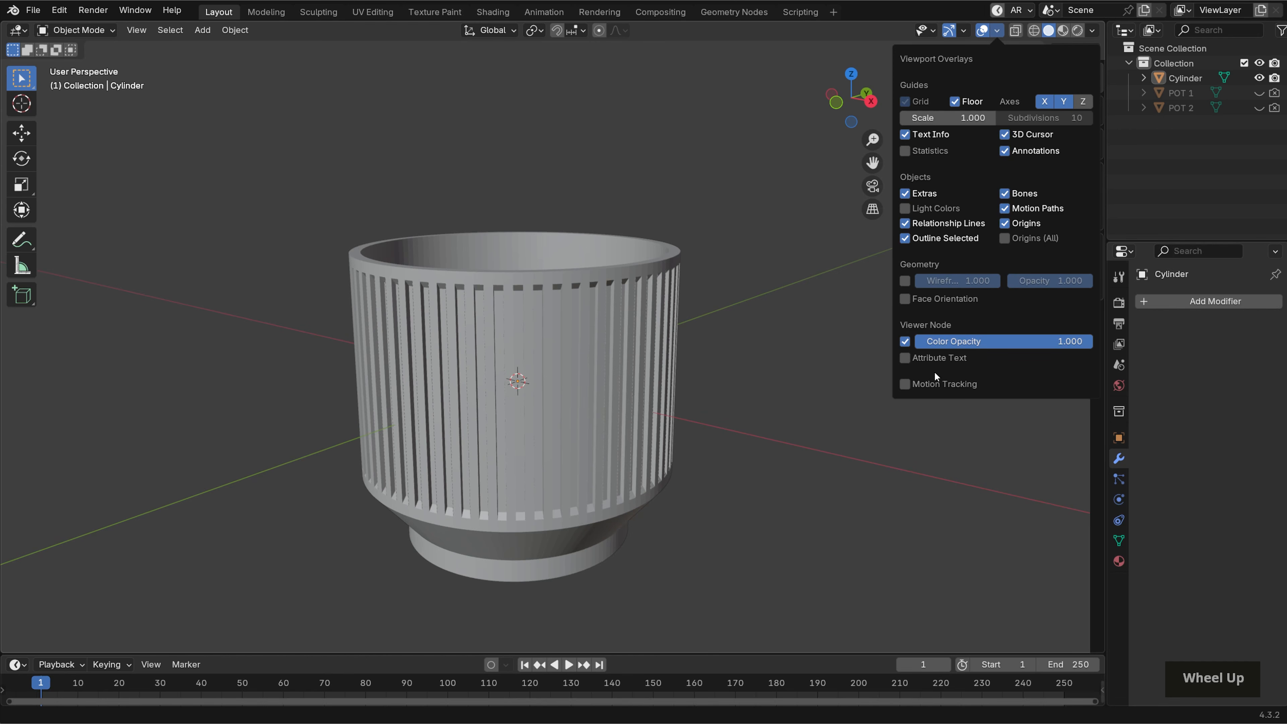
left_click(951, 299)
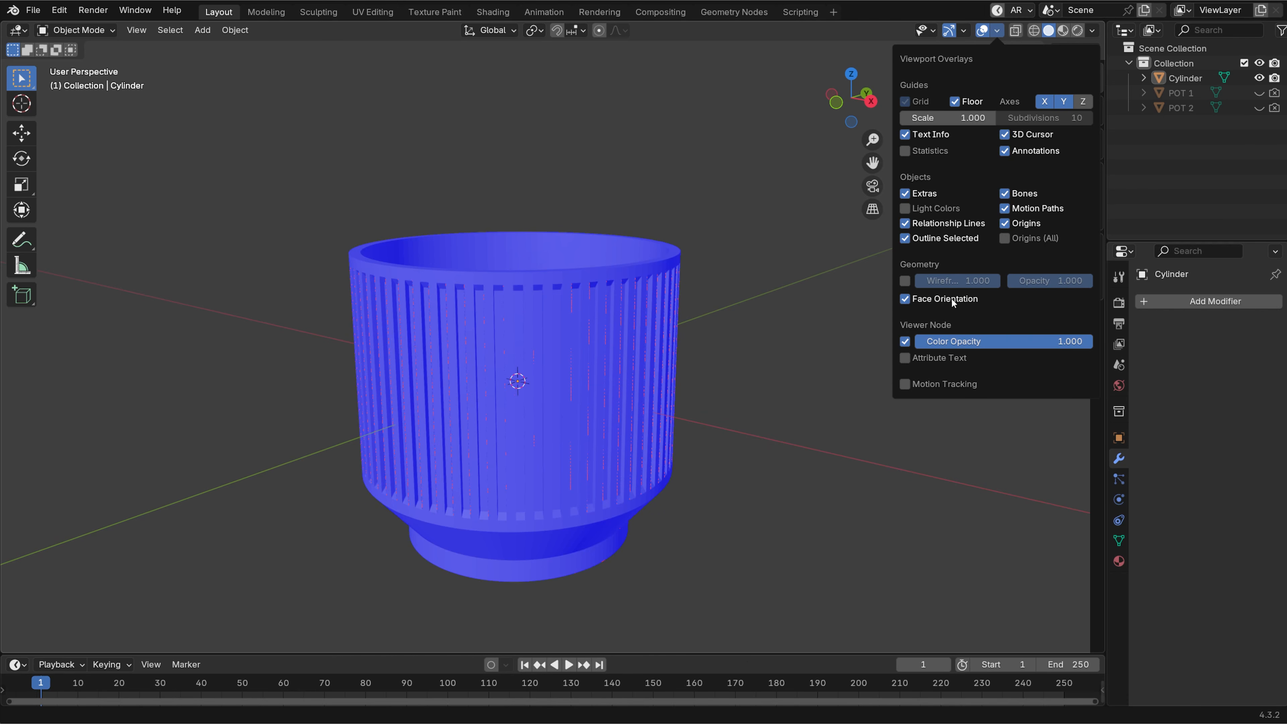
left_click(951, 298)
key("n")
middle_click_drag(581, 189, 668, 284)
left_click(35, 13)
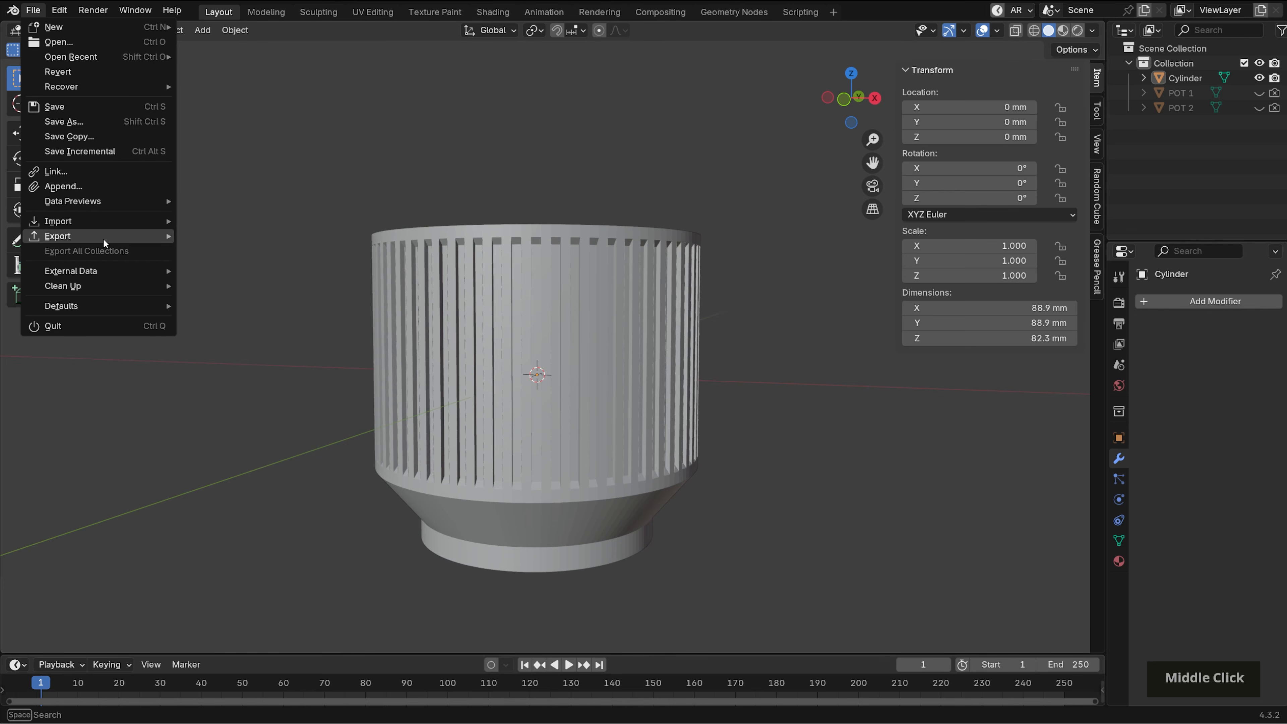
mouse_move(107, 236)
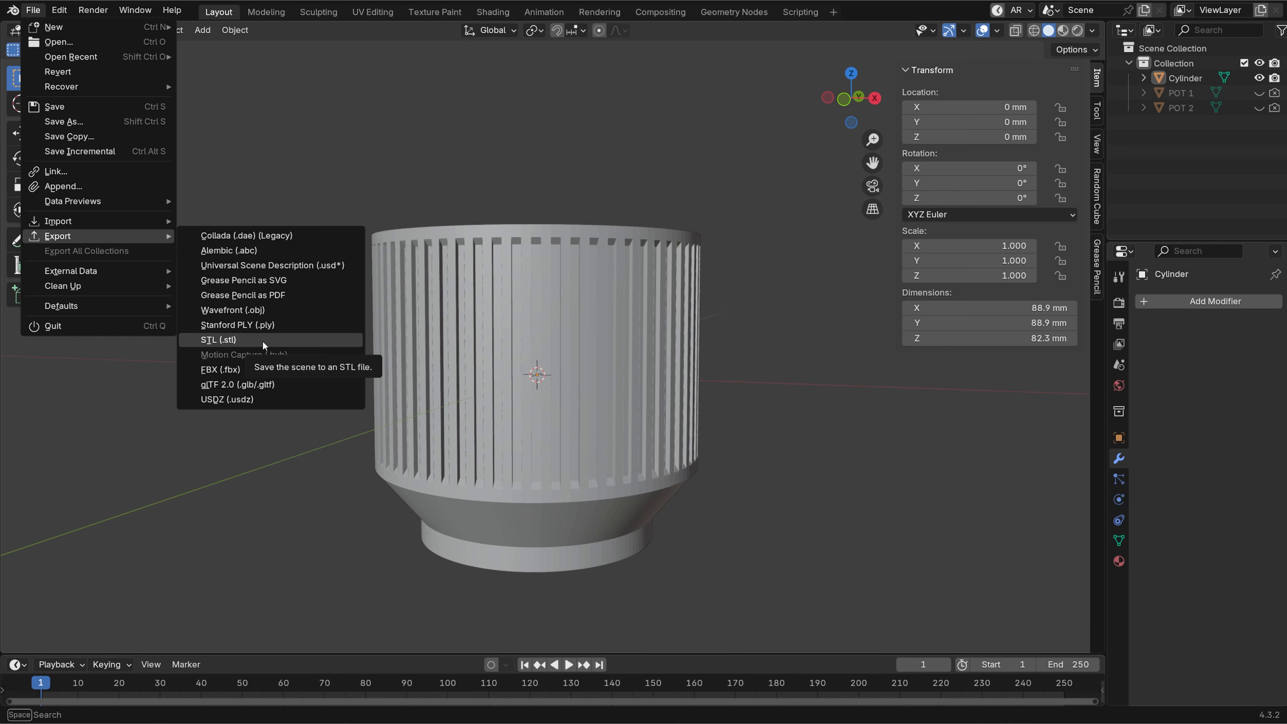
Add a cylinder with 64 vertices and set its X, Y and Z dimensions to 2.5 in
middle_click_drag(809, 334, 823, 354)
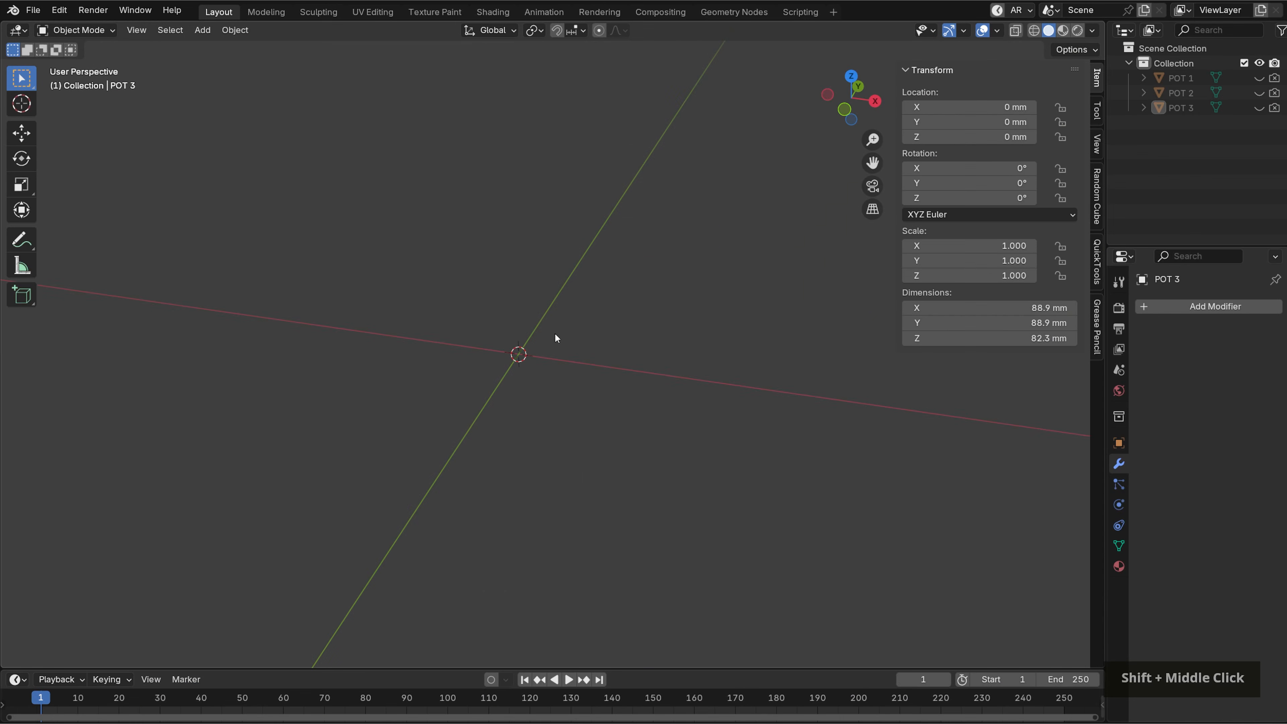
key("shift+a")
mouse_move(554, 331)
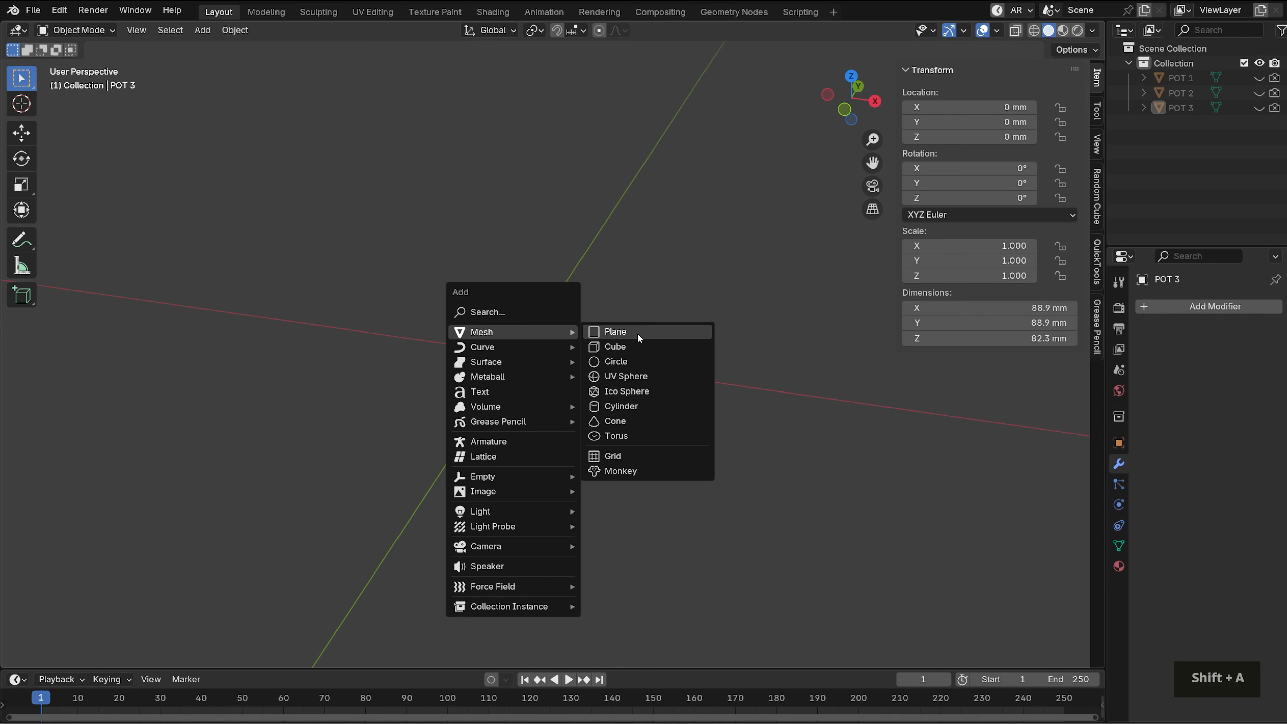
left_click(614, 408)
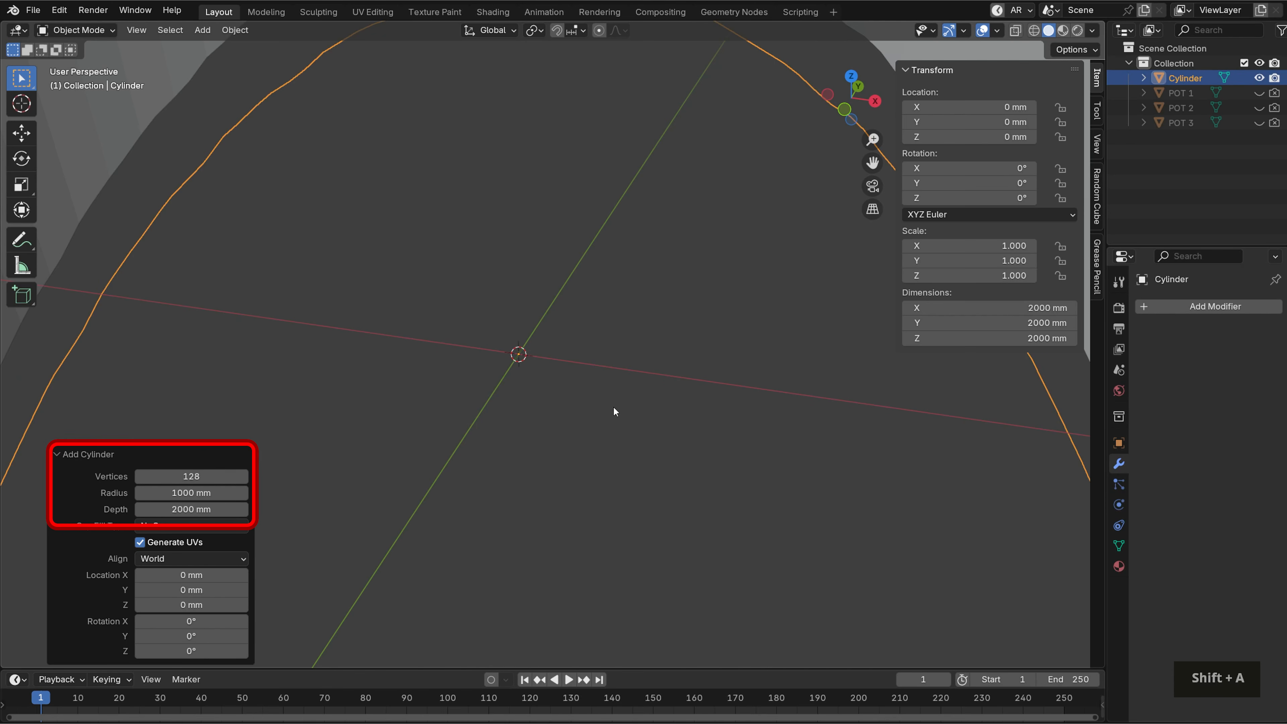
left_click(155, 480)
type("64")
key("Tab")
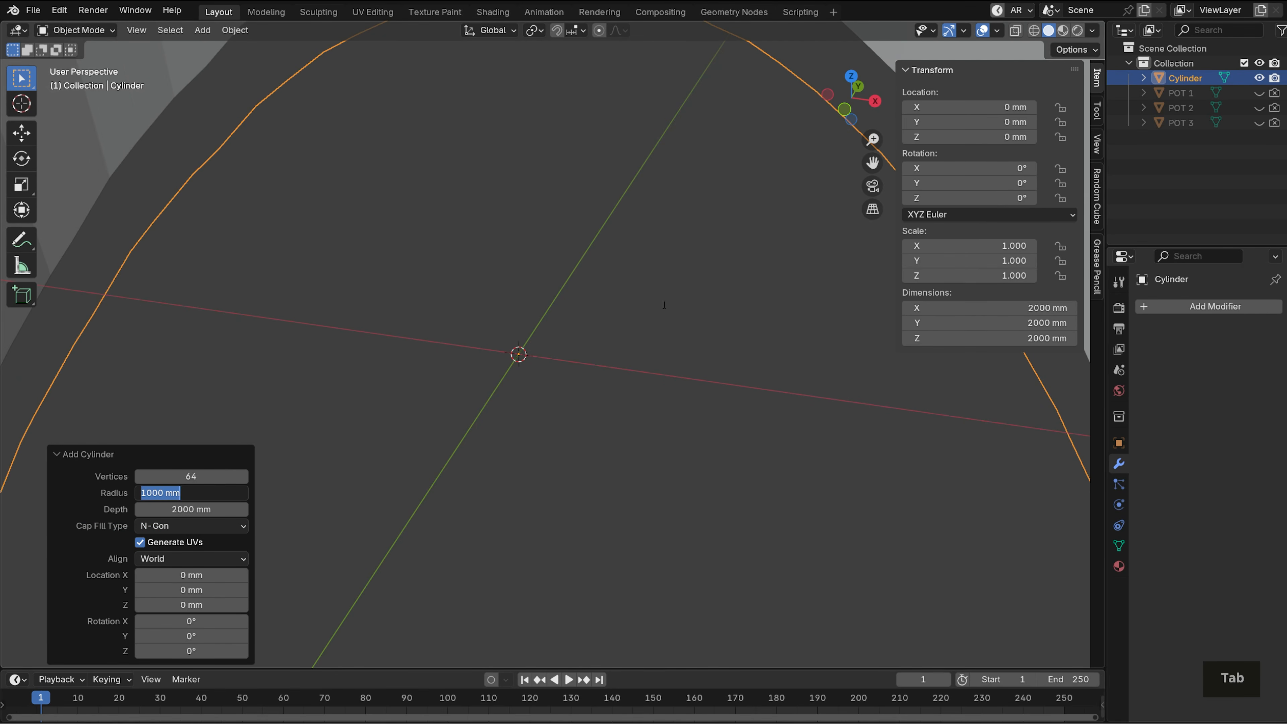
left_click_drag(1022, 305, 1027, 337)
type("2.5in")
key("Return")
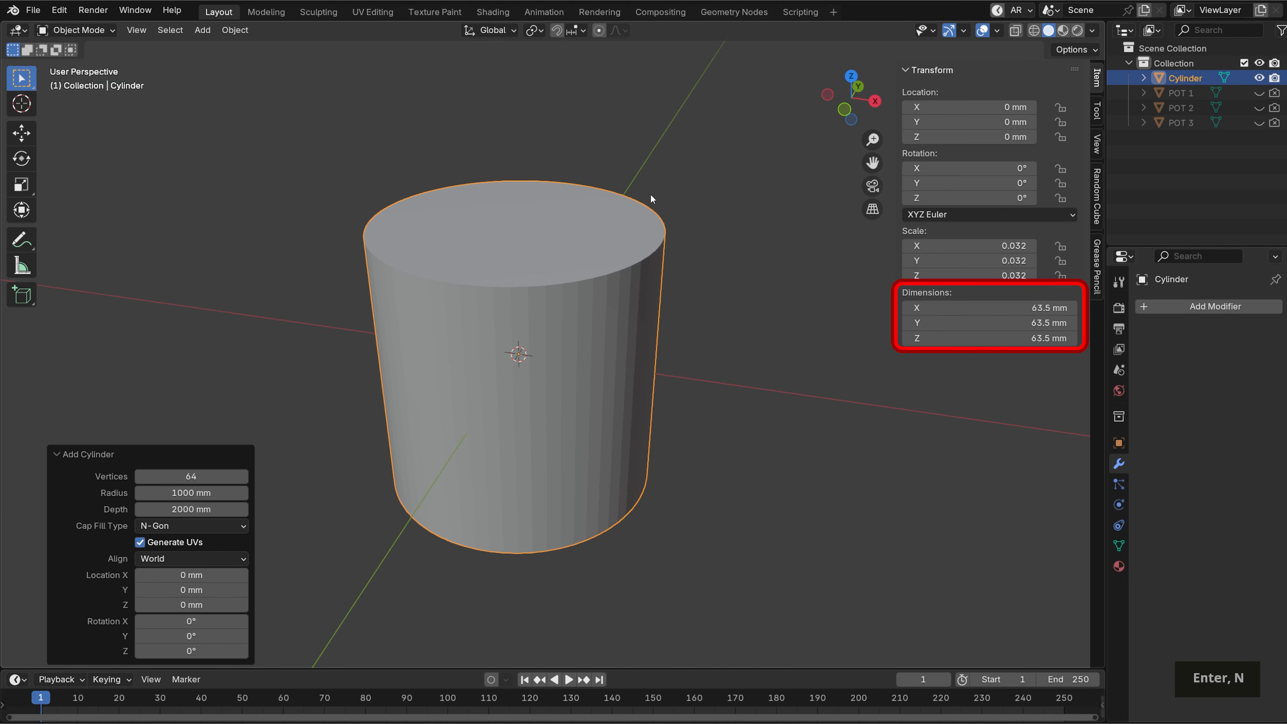
In Edit Mode, delete the cylinder's top face to leave the pot open
key("Tab")
left_click(598, 233)
middle_click_drag(598, 234, 739, 266)
key("x")
left_click(747, 273)
With X-ray on, select the bottom ring of vertices and scale it down to roughly three quarters of the rim's width
key("alt")
key("alt+z")
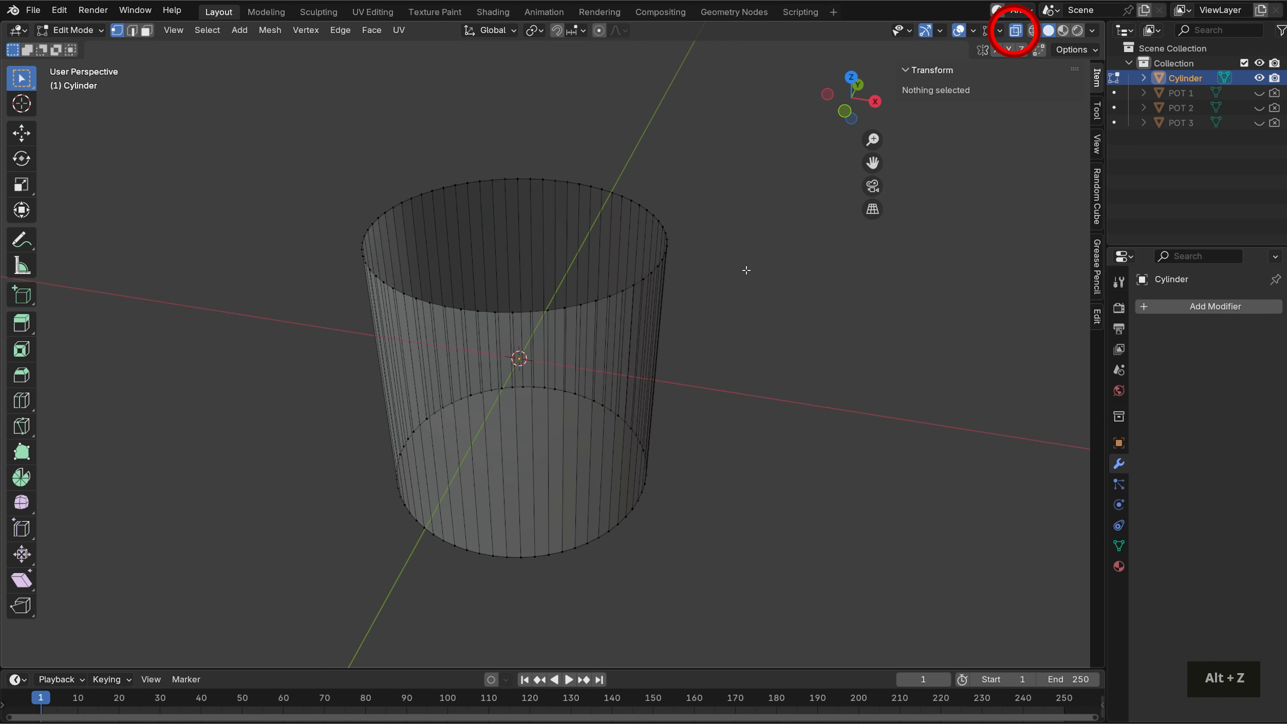
scroll(731, 317, "down", 2)
middle_click_drag(614, 381, 606, 377)
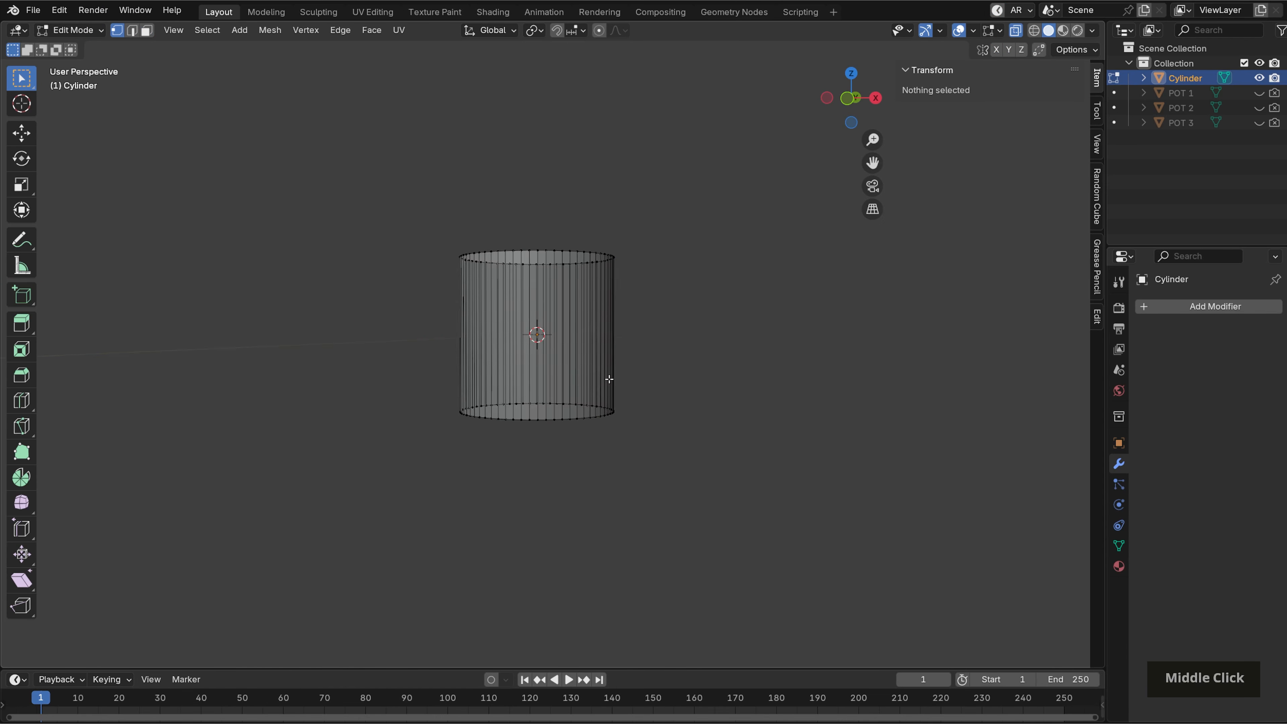
scroll(367, 391, "up", 1)
left_click_drag(366, 390, 761, 532)
middle_click_drag(761, 512, 787, 506)
key("s")
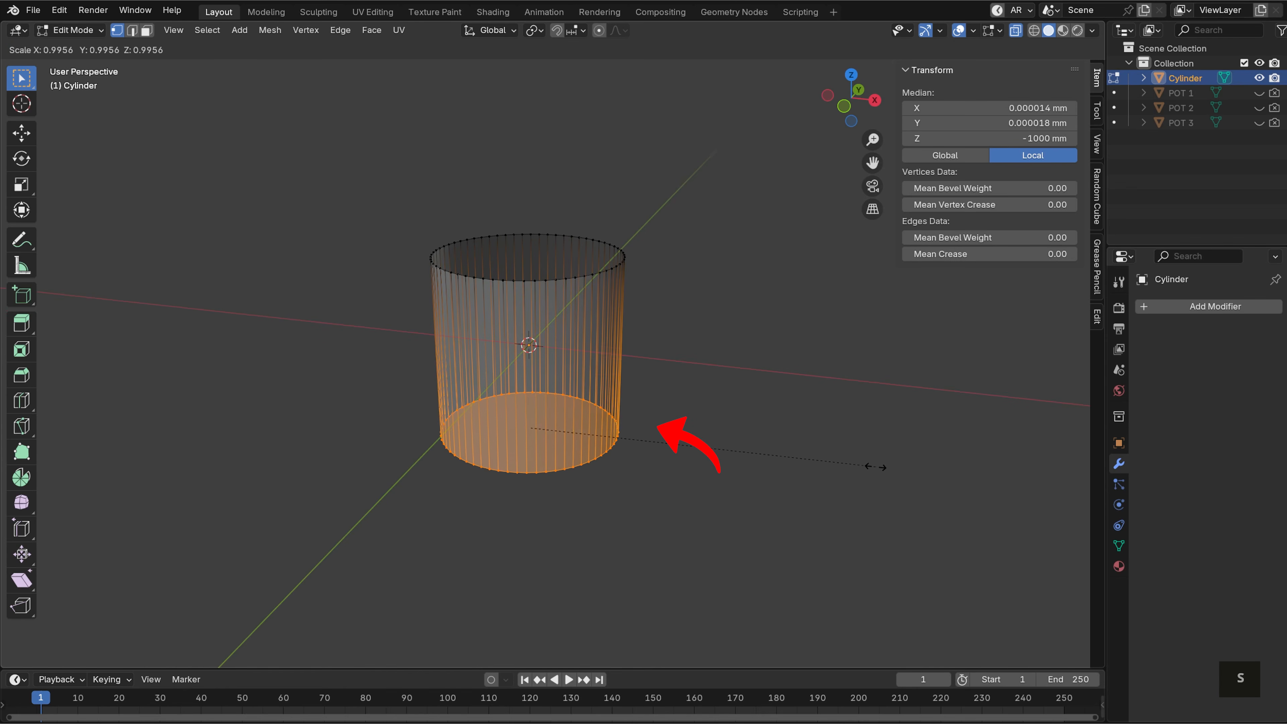
left_click(798, 462)
middle_click_drag(796, 462, 819, 434)
key("s")
left_click(817, 433)
In front view, scale the bottom ring by a further factor of about 0.970 and turn X-ray off
key("KP_1")
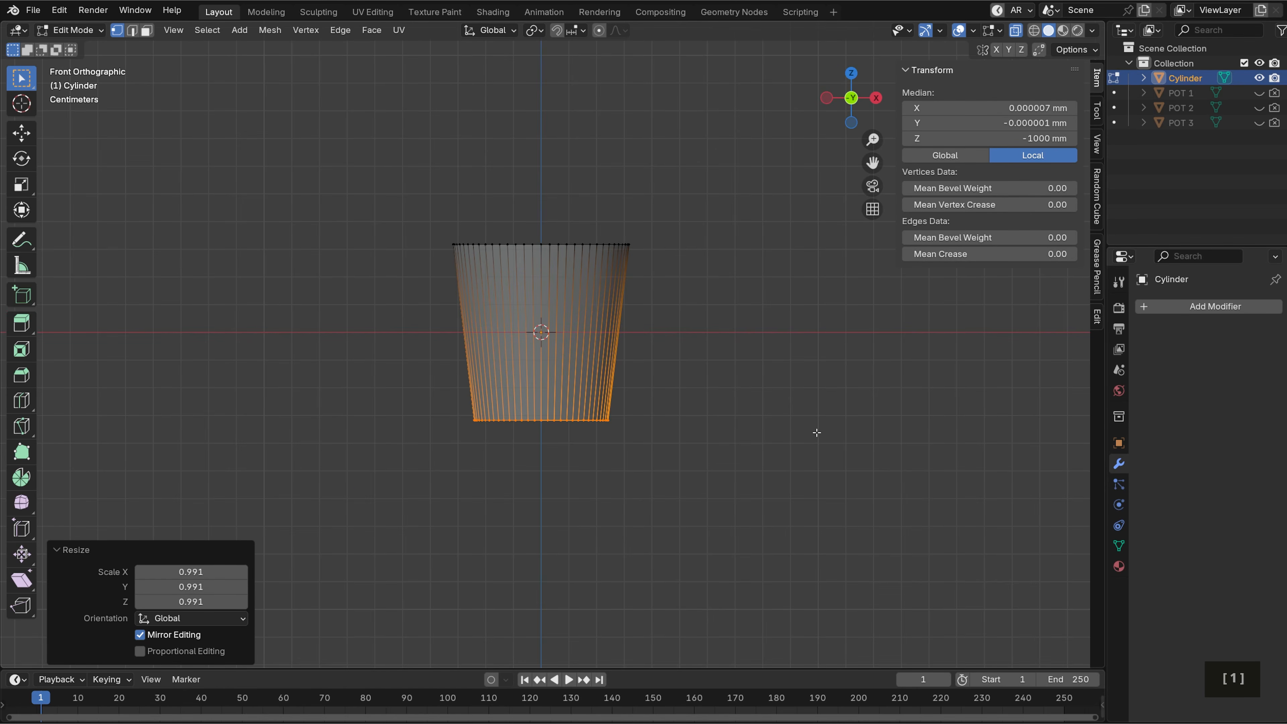
key("s")
left_click(810, 430)
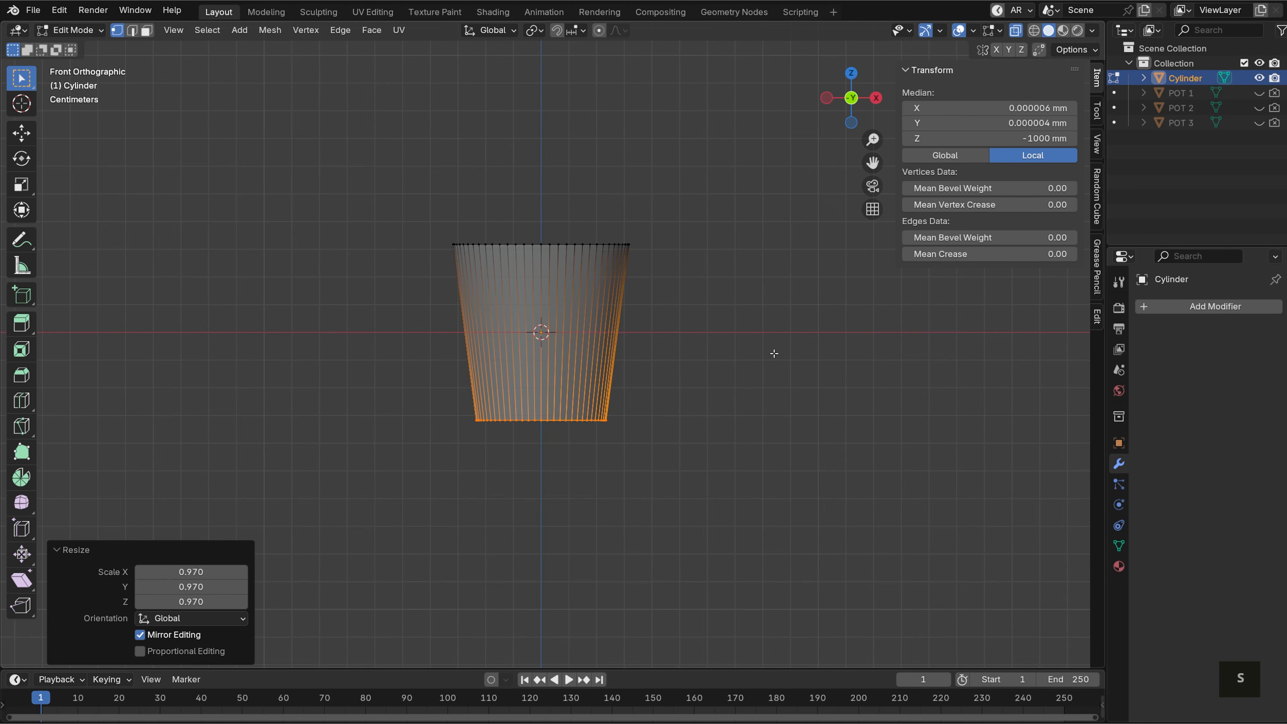
middle_click_drag(794, 347, 658, 385)
key("alt+z")
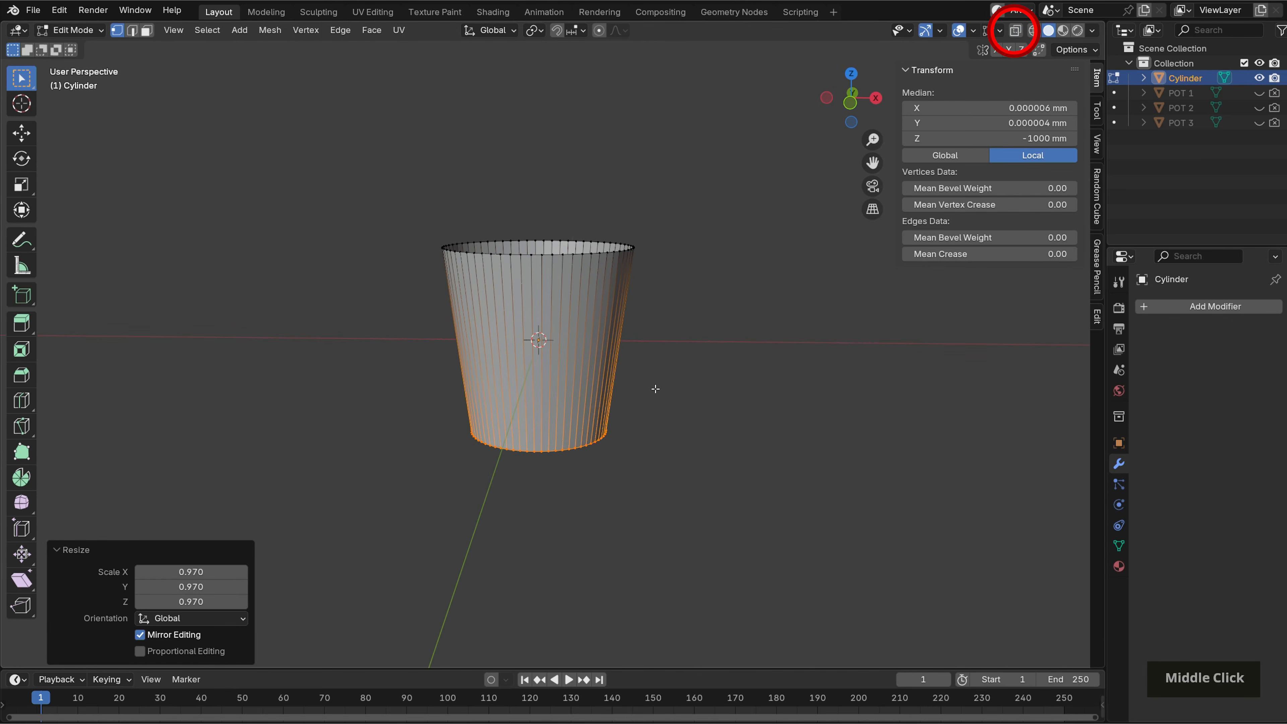
Add one loop cut around the upper wall, slid up to about 18 mm above the origin
key("ctrl+r")
left_click(587, 401)
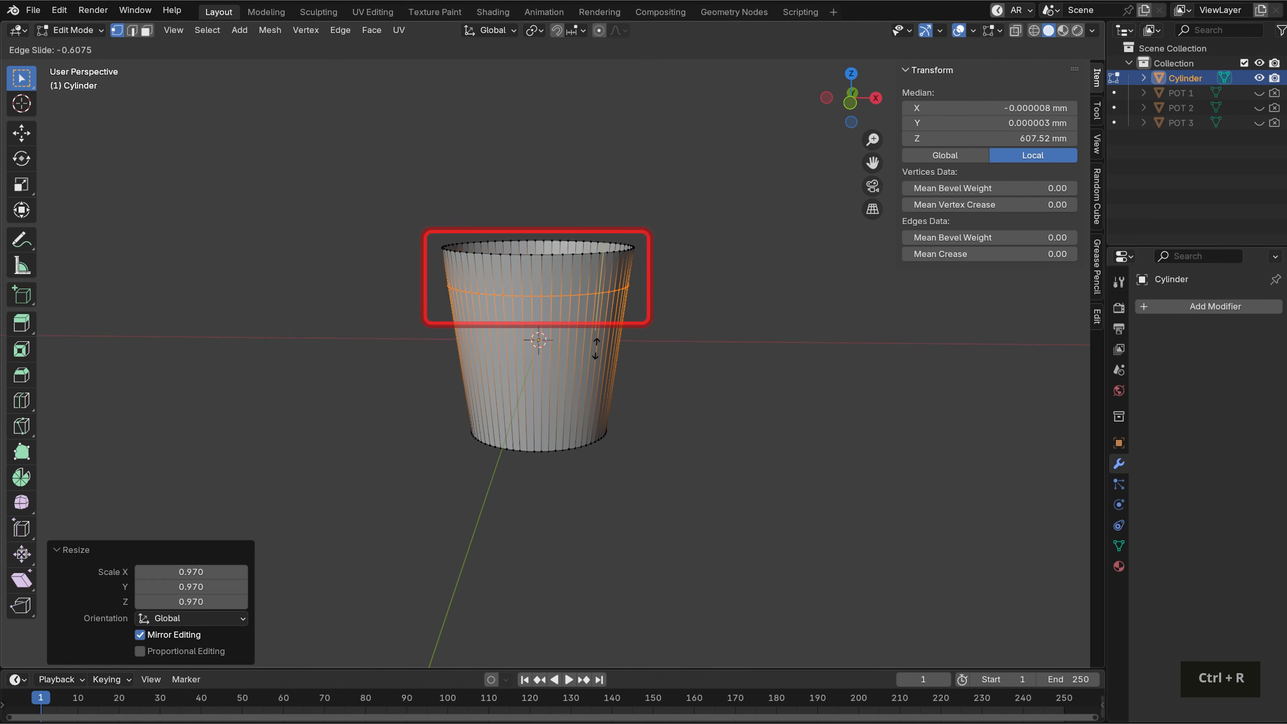
left_click(597, 352)
mouse_move(875, 392)
middle_mouse_down()
mouse_move(836, 377)
mouse_move(882, 391)
middle_mouse_up()
Return to Object Mode and apply the tapered pot's scale
key("Tab")
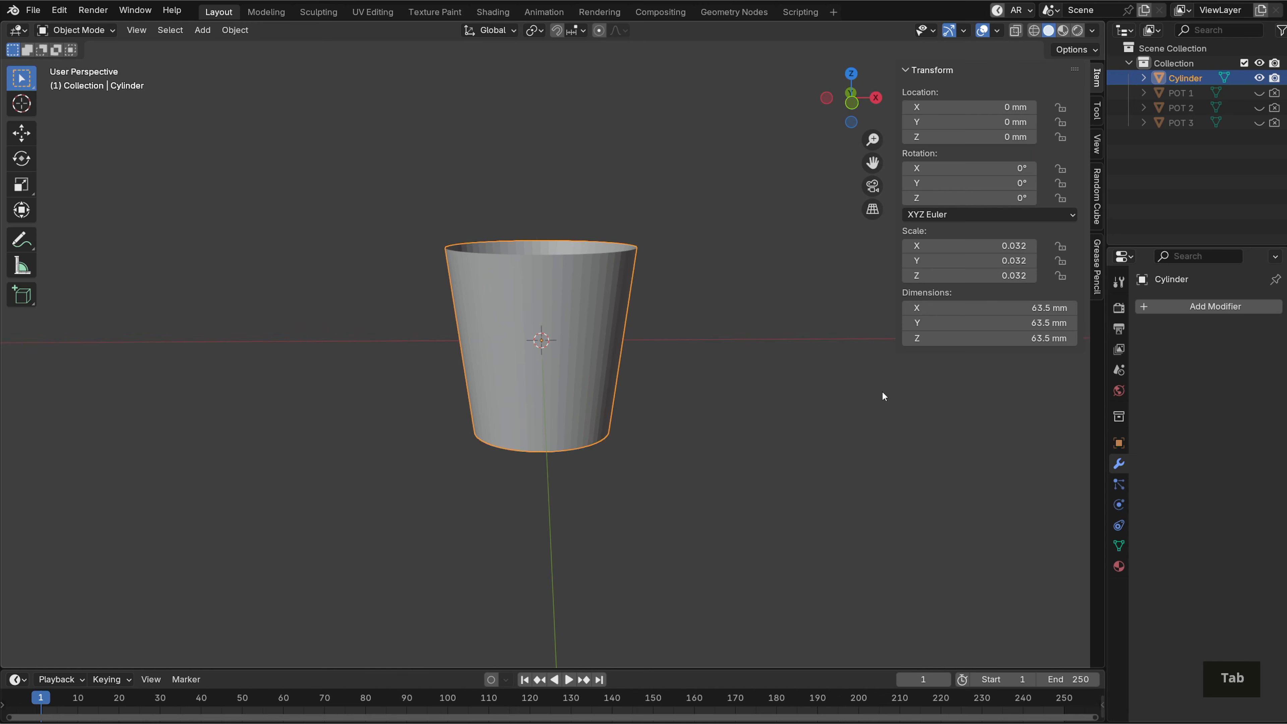
key("ctrl+a")
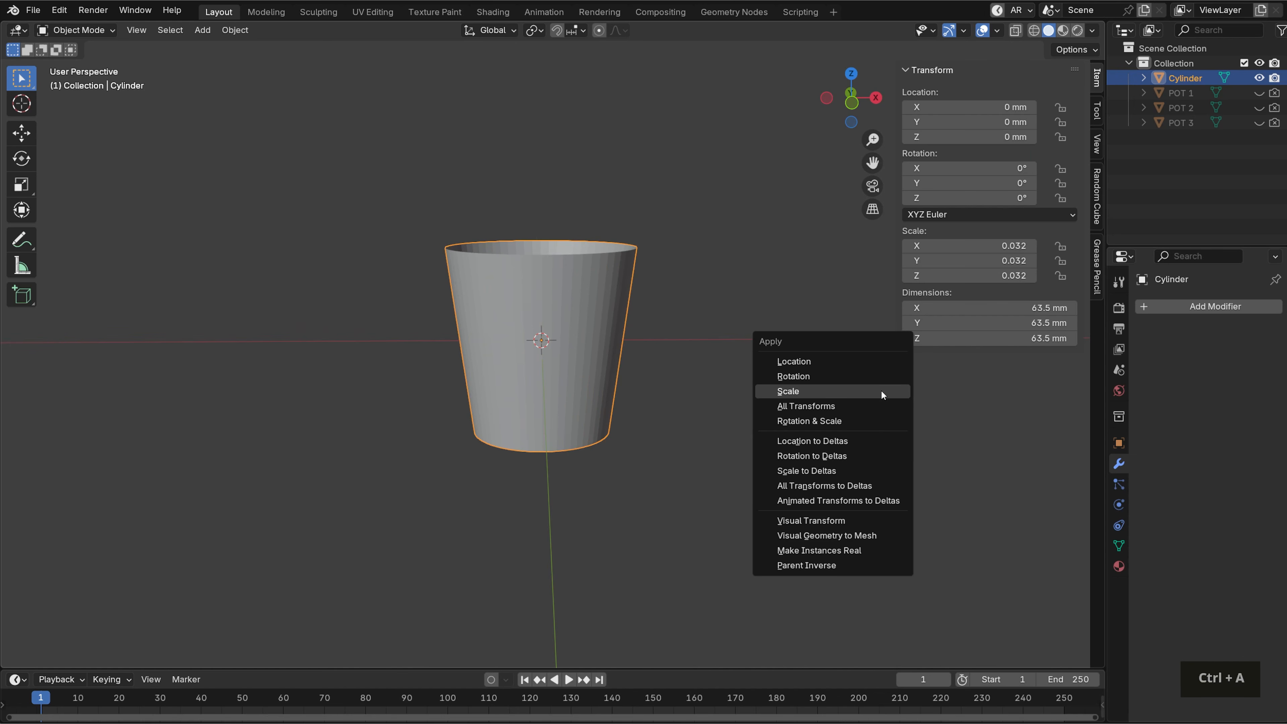
left_click(880, 391)
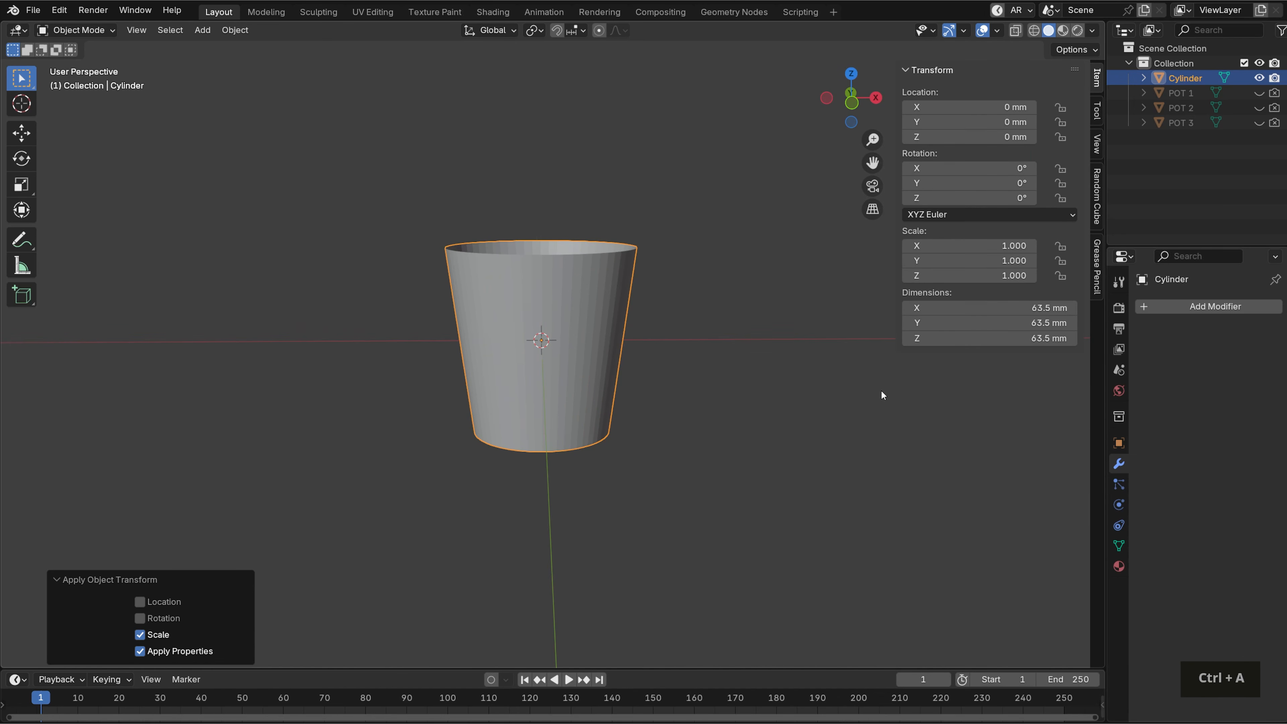
Add and apply a Solidify modifier with 3 mm thickness and Even Thickness, and reopen the pot in Edit Mode
left_click(1246, 306)
key("Return")
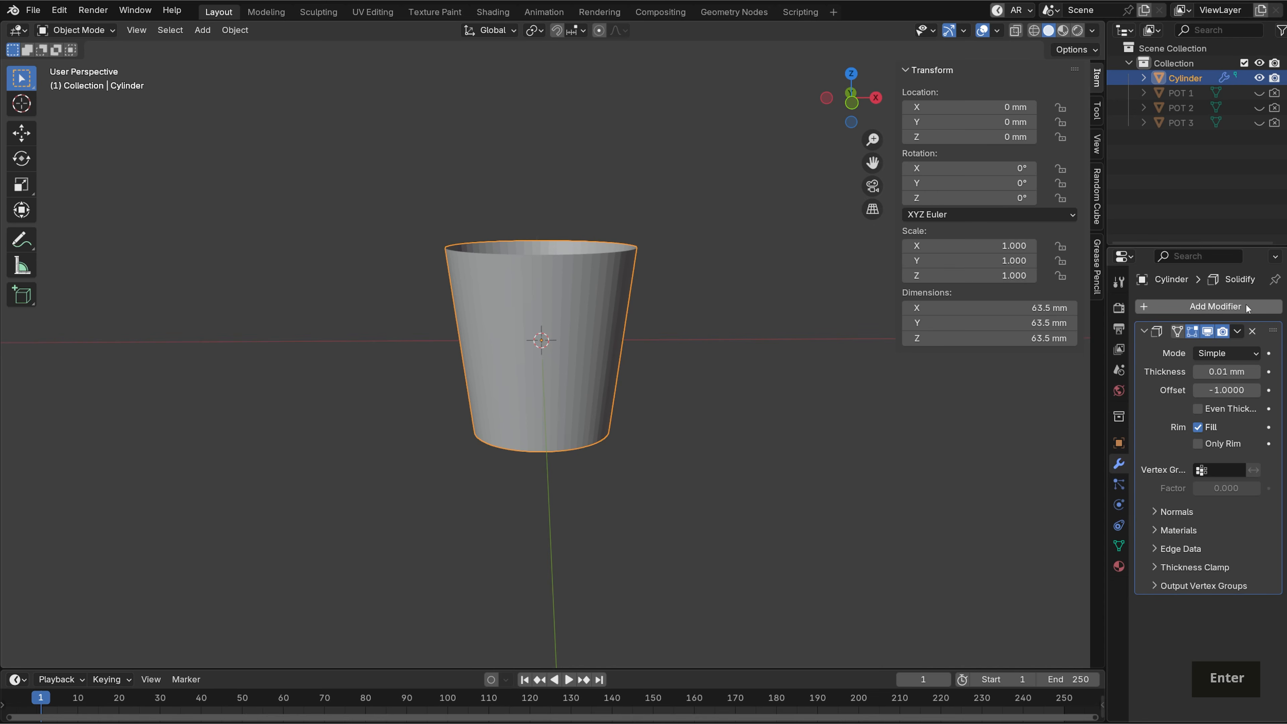
left_click(1227, 372)
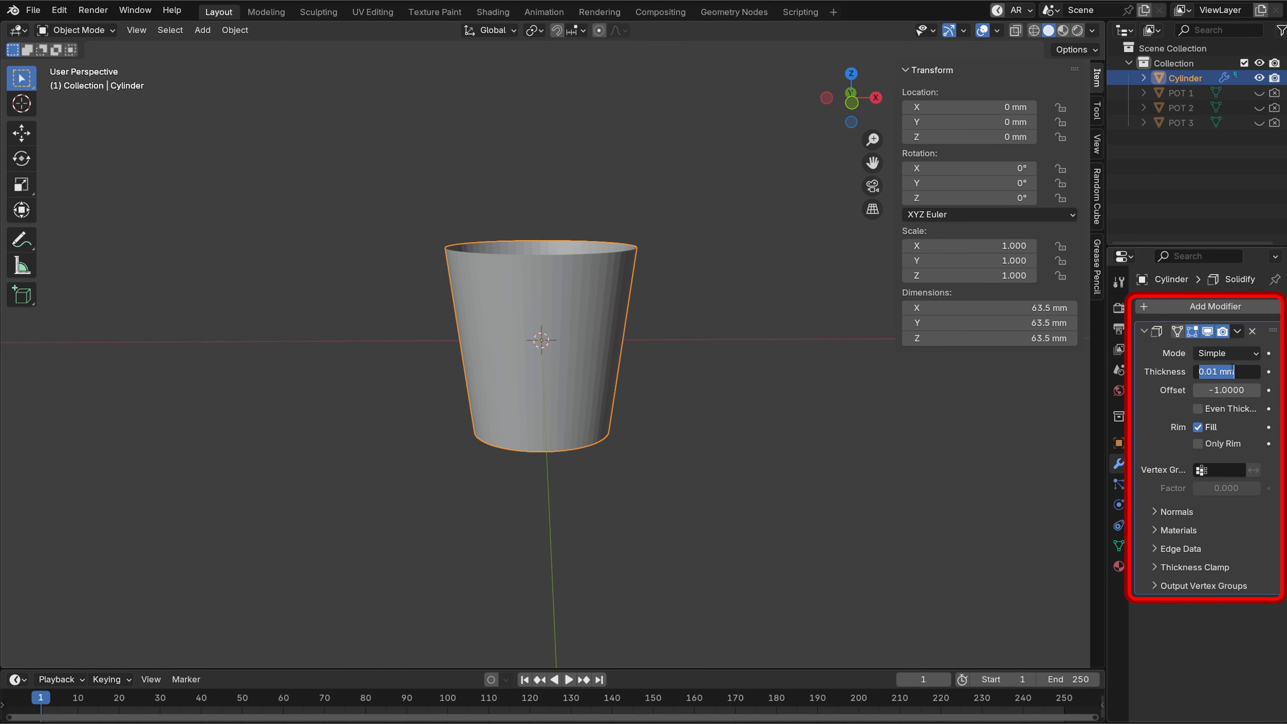
type("3")
key("Return")
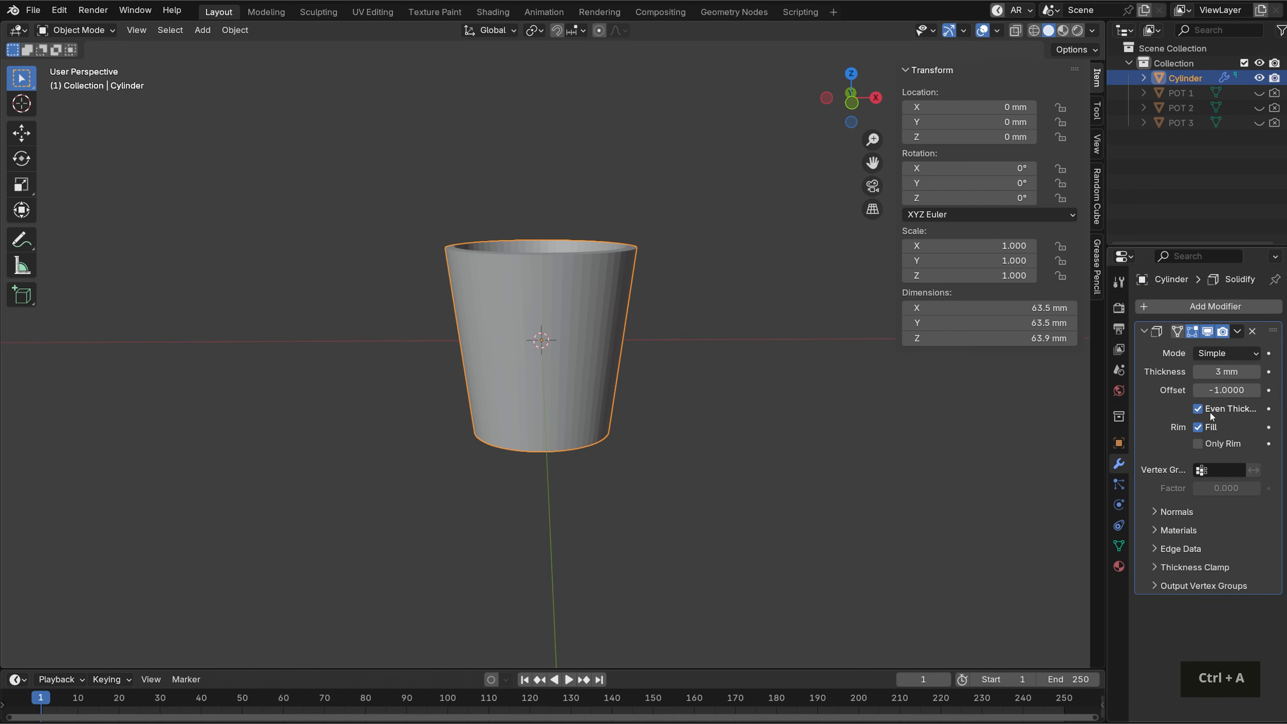
key("ctrl+a")
scroll(1216, 406, "up", 1)
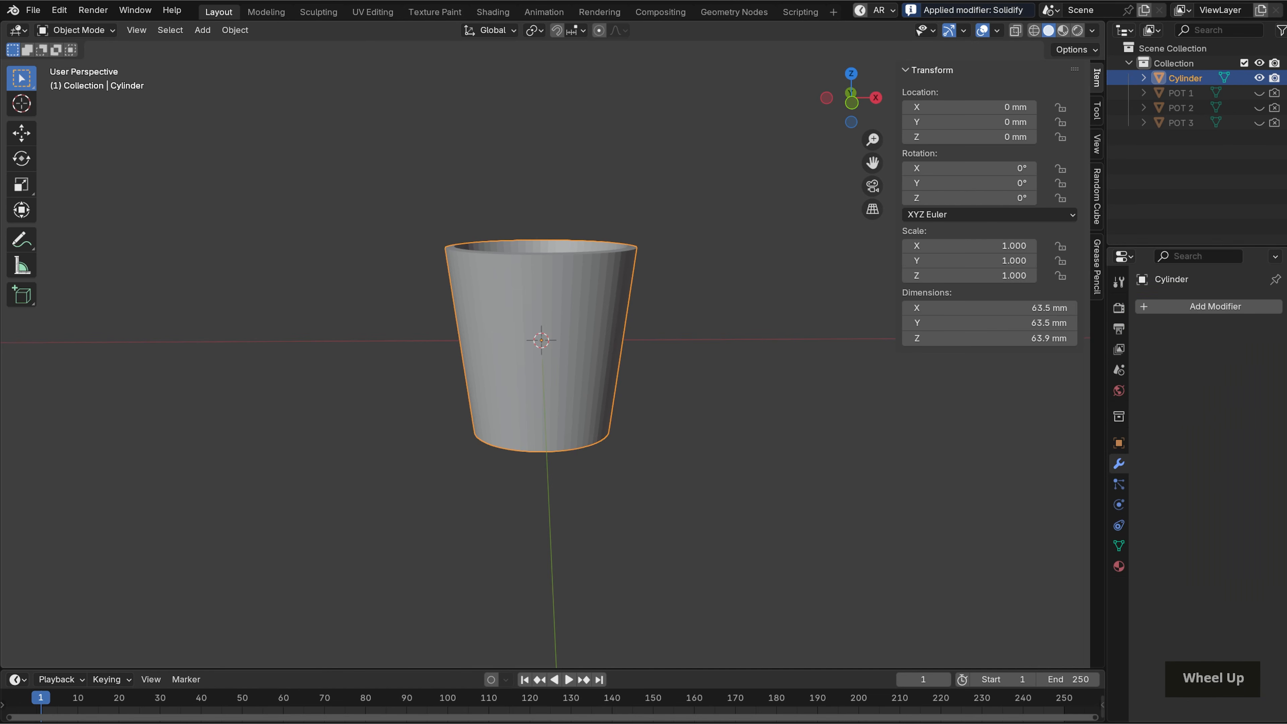
middle_click_drag(767, 402, 605, 351)
key("Tab")
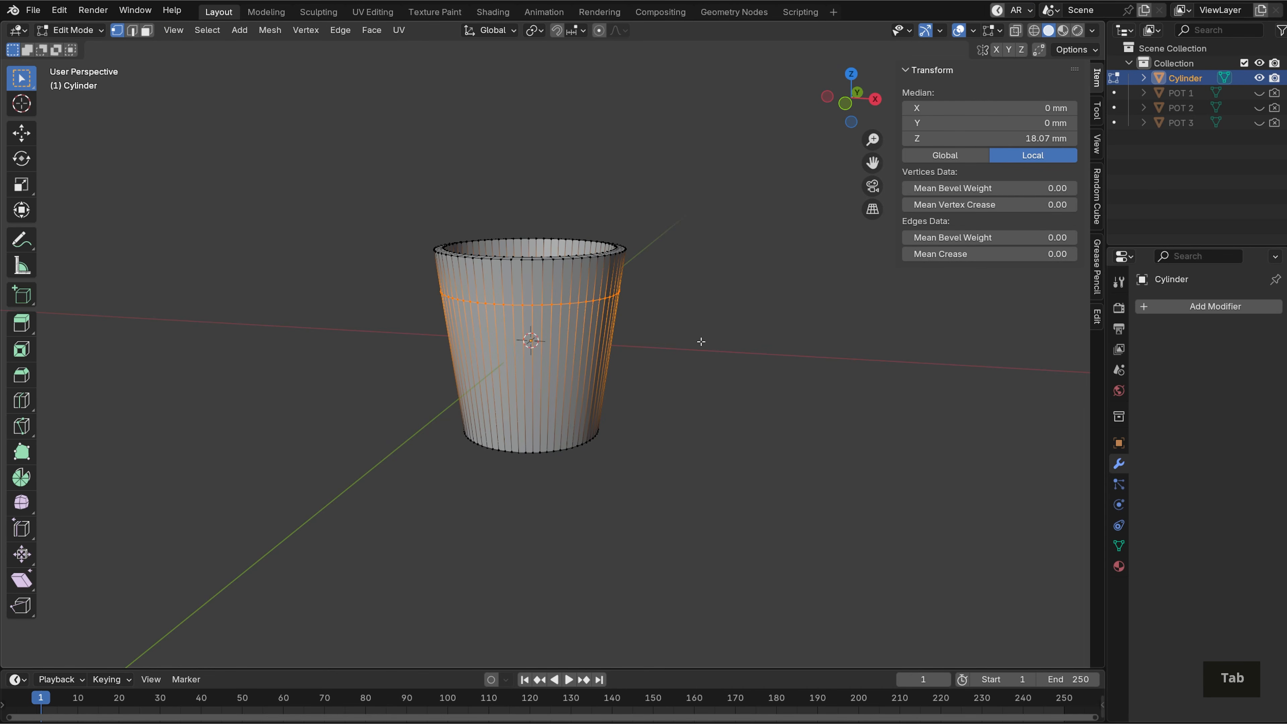
Extrude the outer faces of the band above the loop cut and scale them outward in X and Y to about 72 mm wide
key("3")
scroll(701, 342, "up", 2)
left_click(604, 274, "alt")
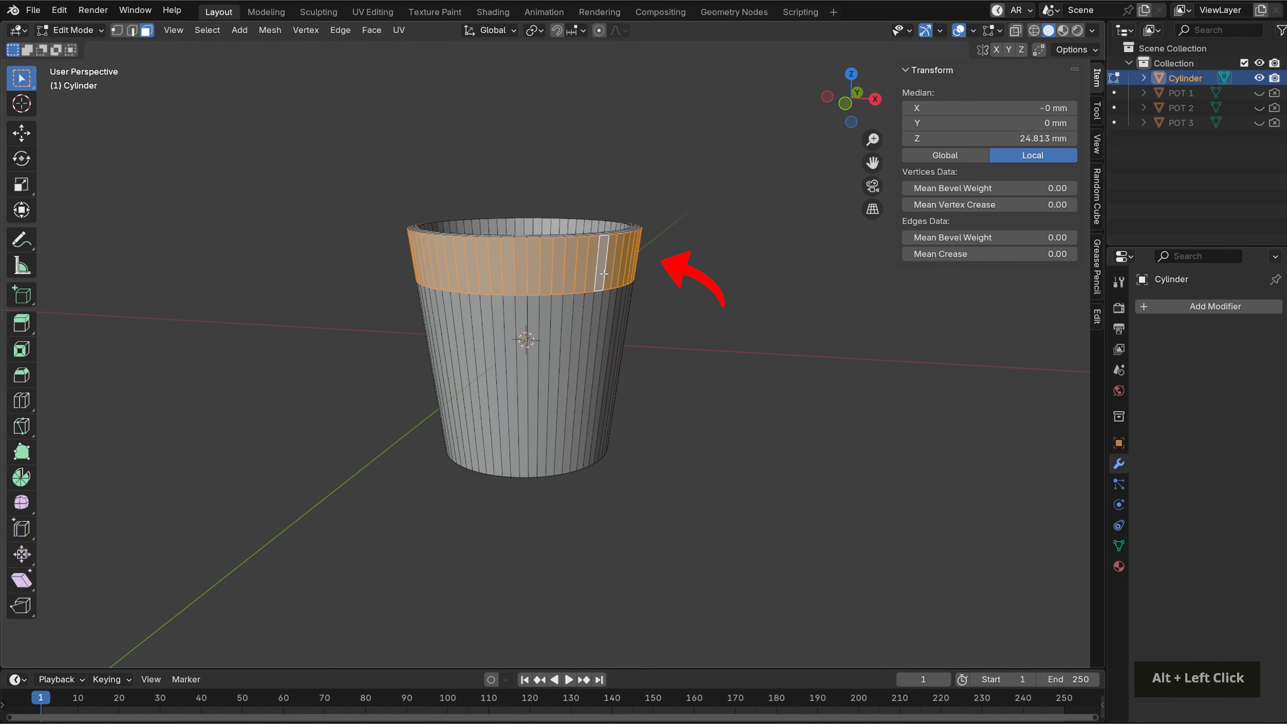
middle_click_drag(780, 317, 824, 339)
key("e")
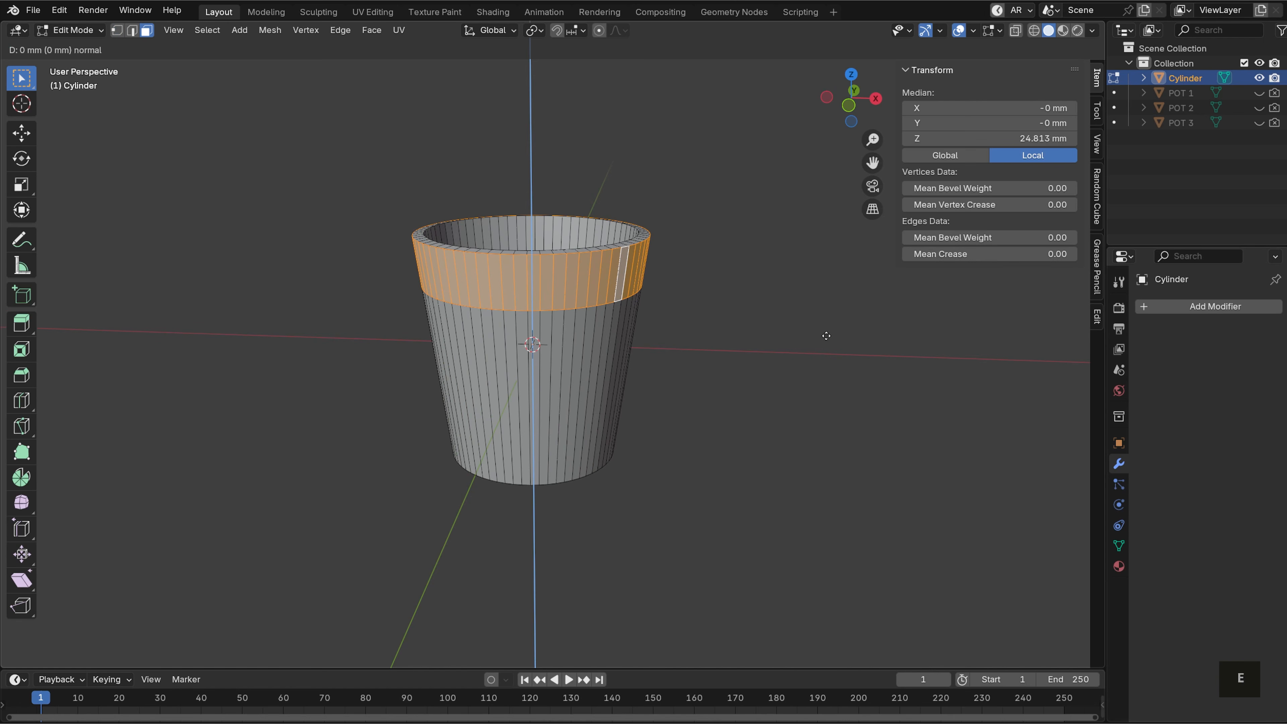
key("s")
key("shift+z")
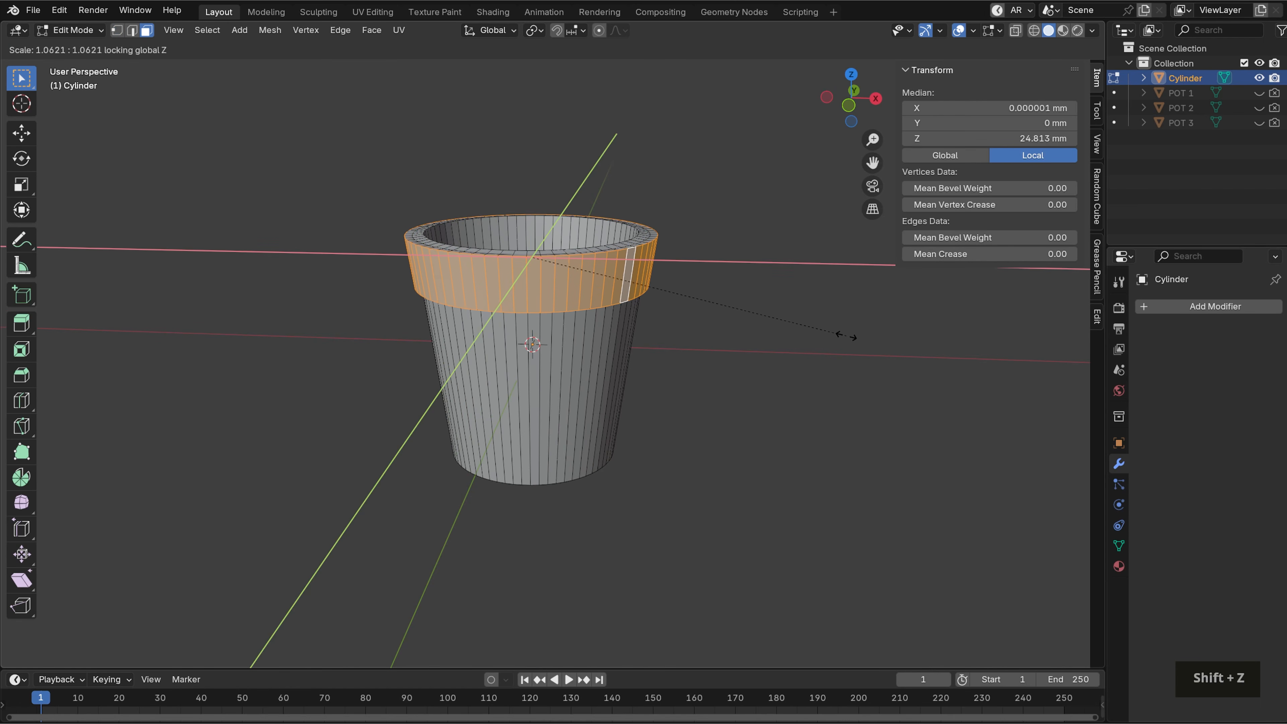
left_click(857, 336)
middle_click_drag(857, 336, 841, 299)
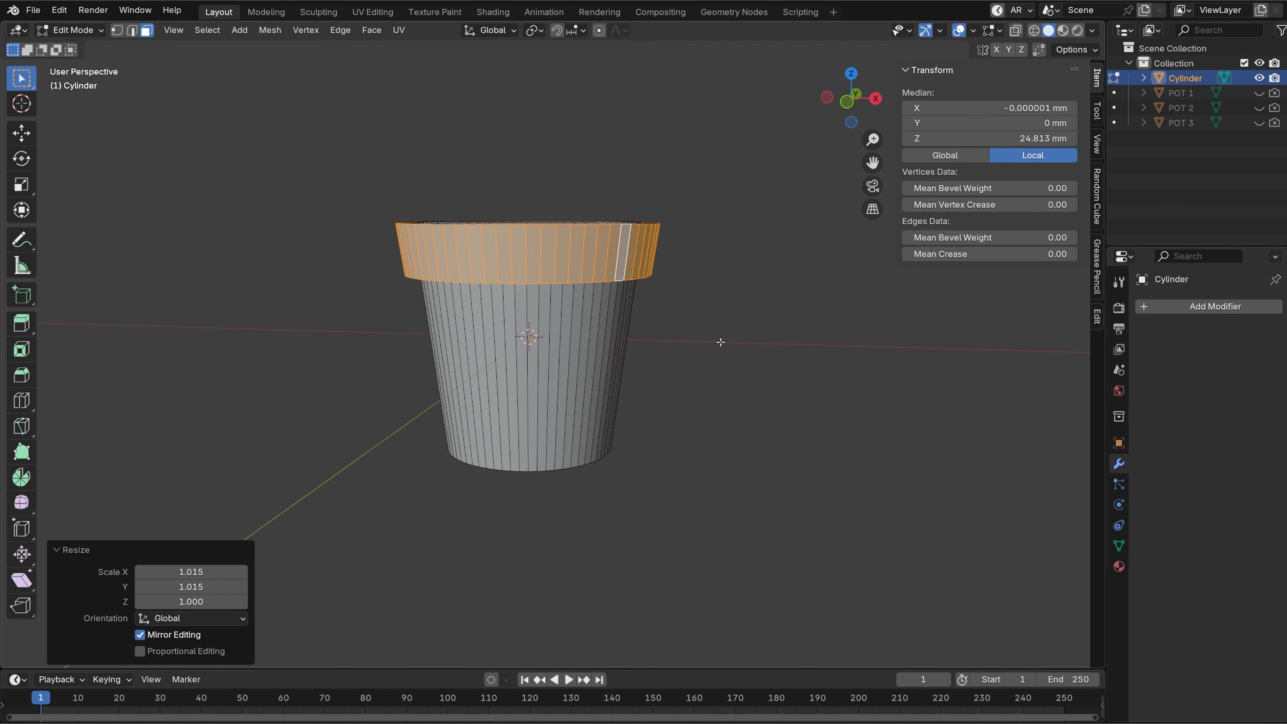
Slide the edge loop where the rim's underside meets the wall downward by a factor of about -0.041 to slope the underside
middle_click_drag(718, 342, 727, 316)
key("2")
mouse_move(799, 291)
middle_mouse_down("shift")
mouse_move(796, 335)
mouse_move(793, 303)
middle_mouse_up("shift")
scroll(715, 292, "up", 3)
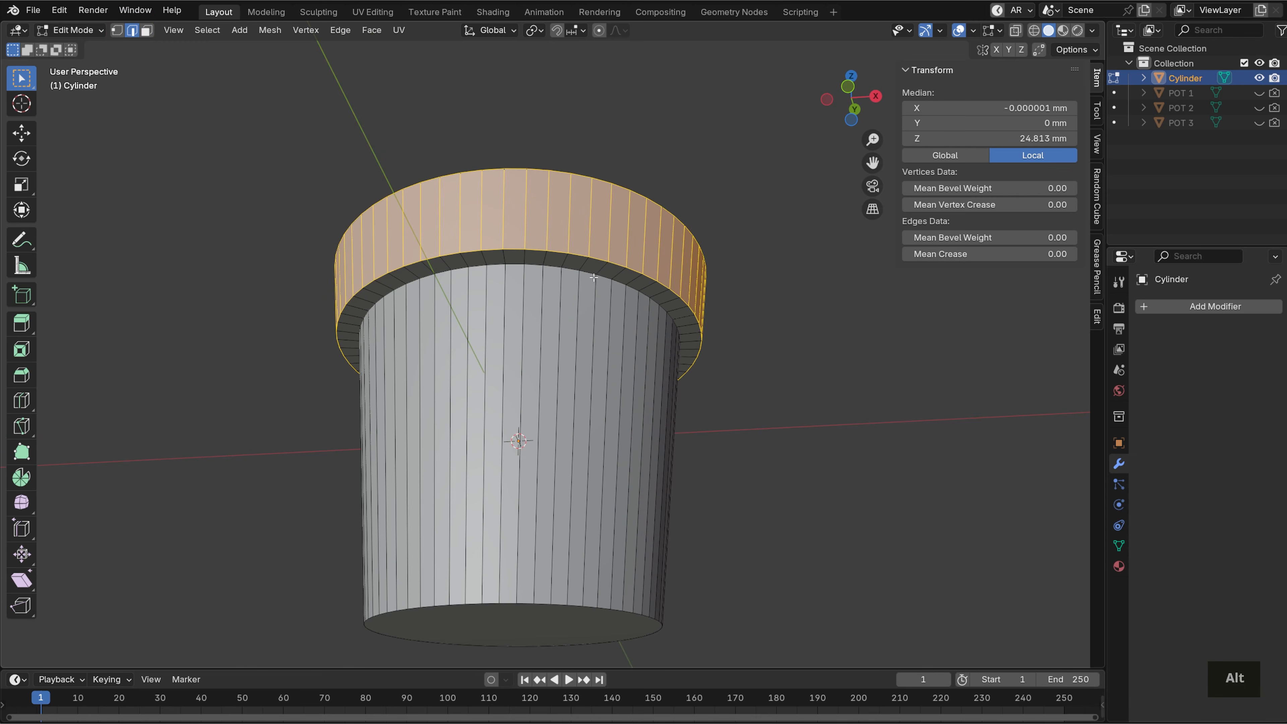
left_click(618, 282, "alt")
middle_click_drag(908, 388, 910, 451)
scroll(910, 451, "up", 1)
key("g")
key("g")
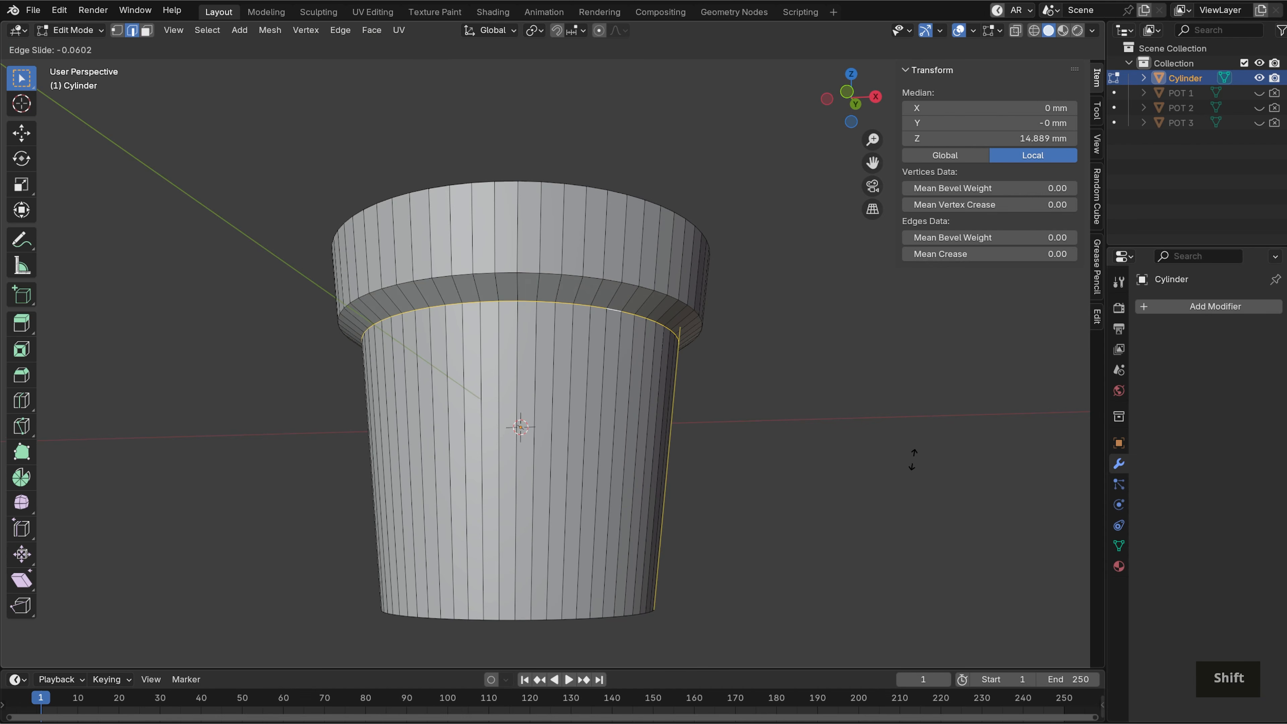
left_click(926, 436, "shift")
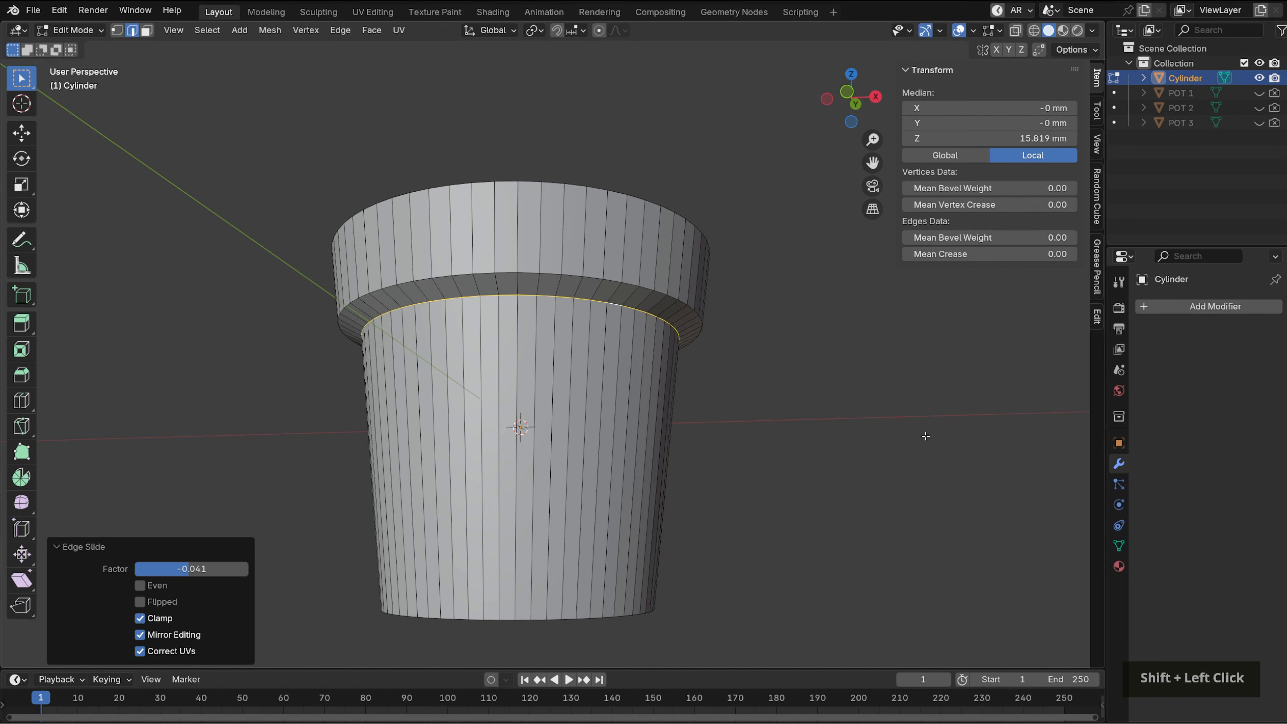
scroll(809, 378, "down", 2)
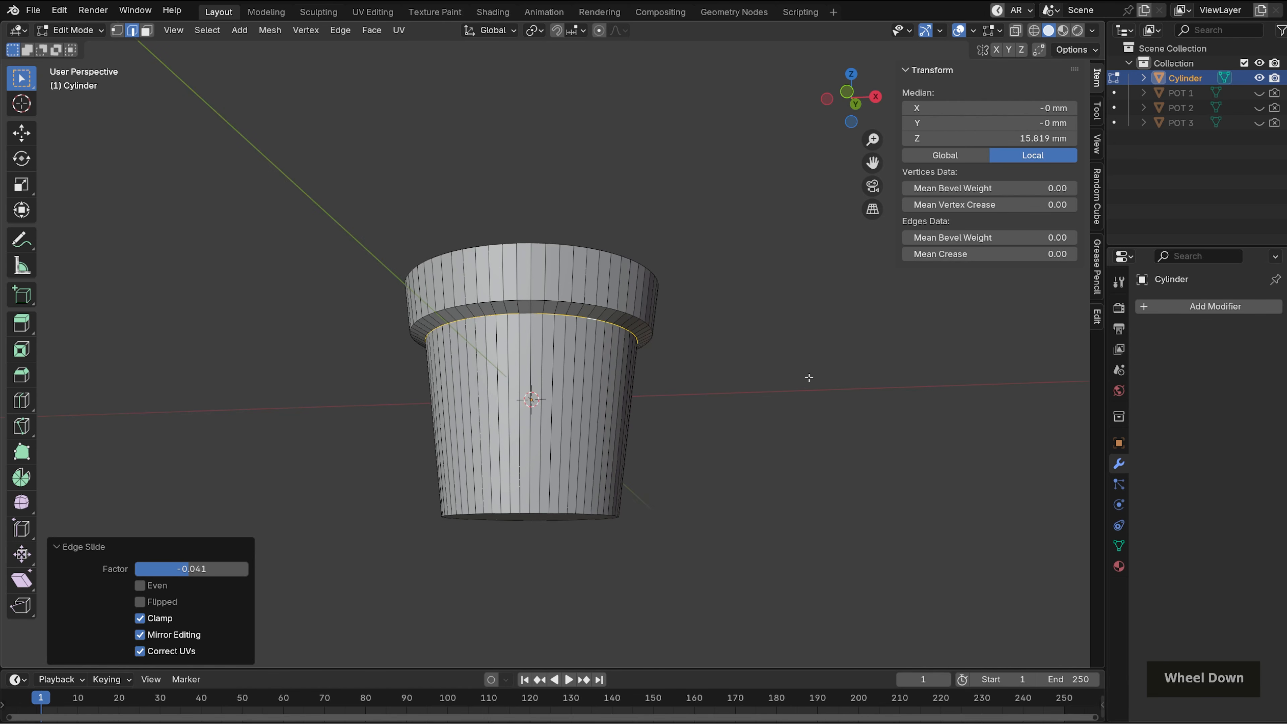
Return to Object Mode and add a level-2 Subdivision Surface modifier to the pot
key("Tab")
middle_click_drag(786, 363, 802, 400)
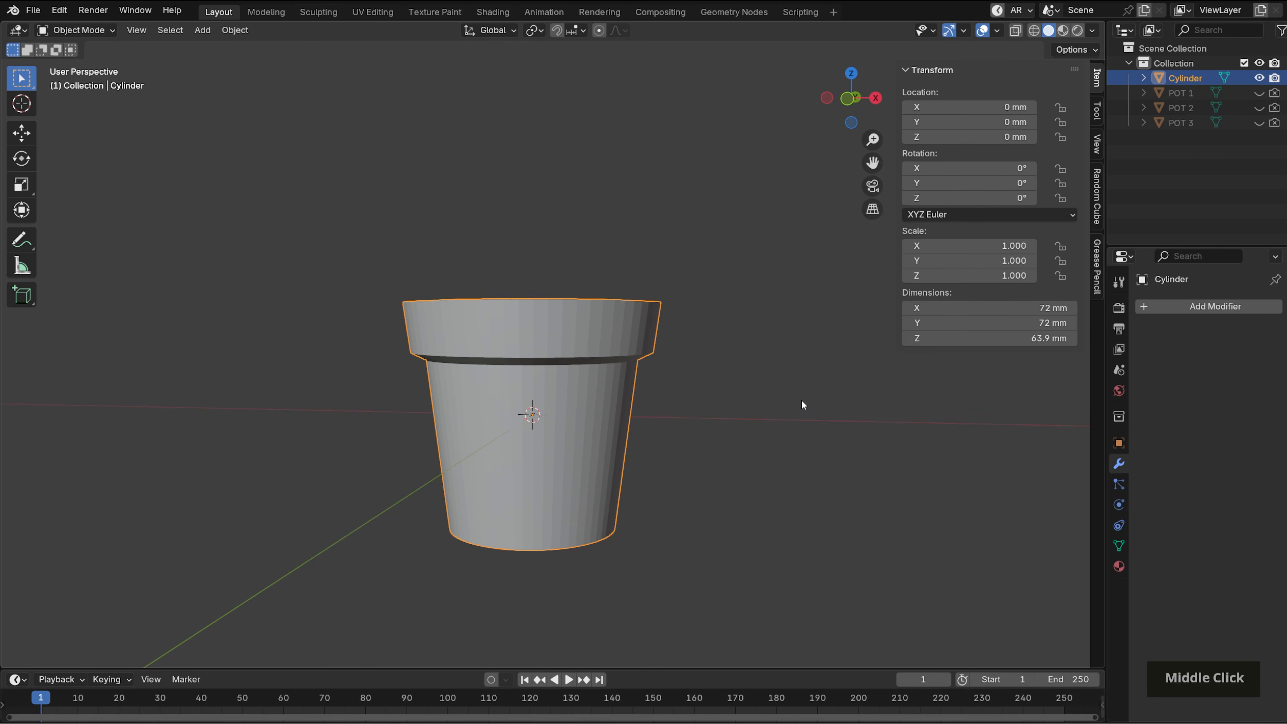
key("ctrl+2")
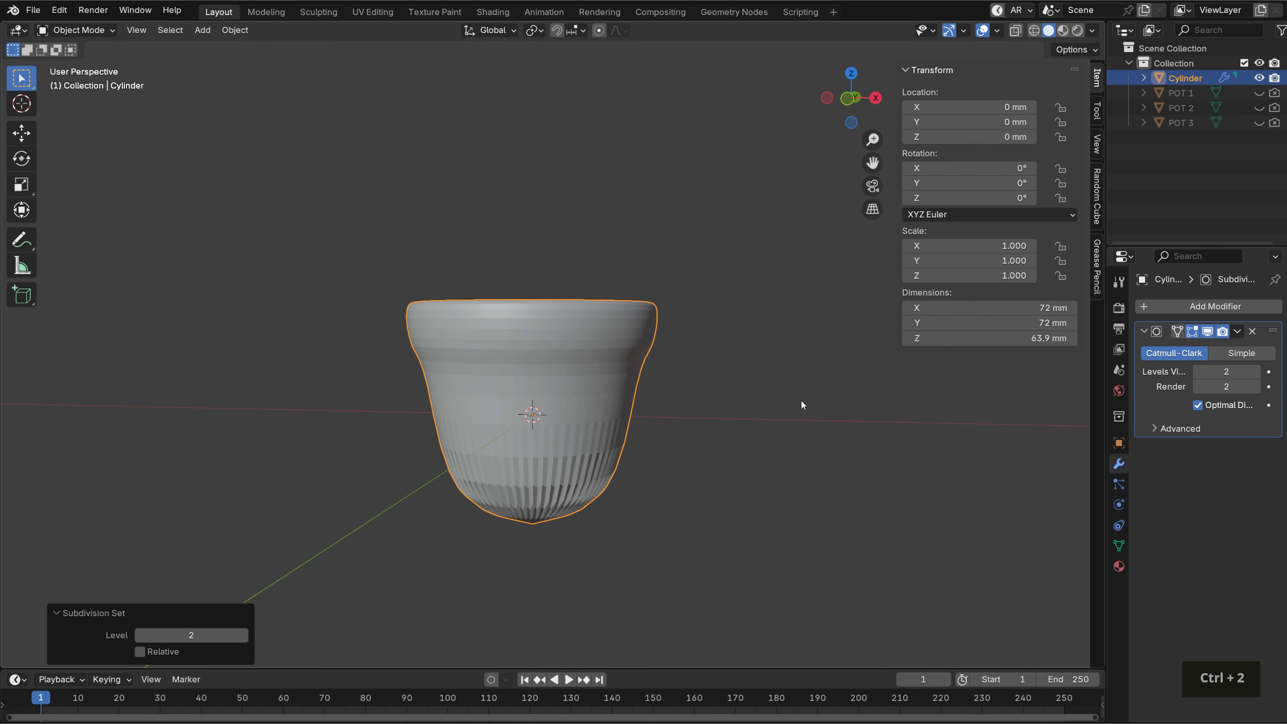
In Edit Mode, delete both the outer and the inner bottom face of the pot
middle_click_drag(780, 469, 790, 361, "shift")
key("Tab")
key("3")
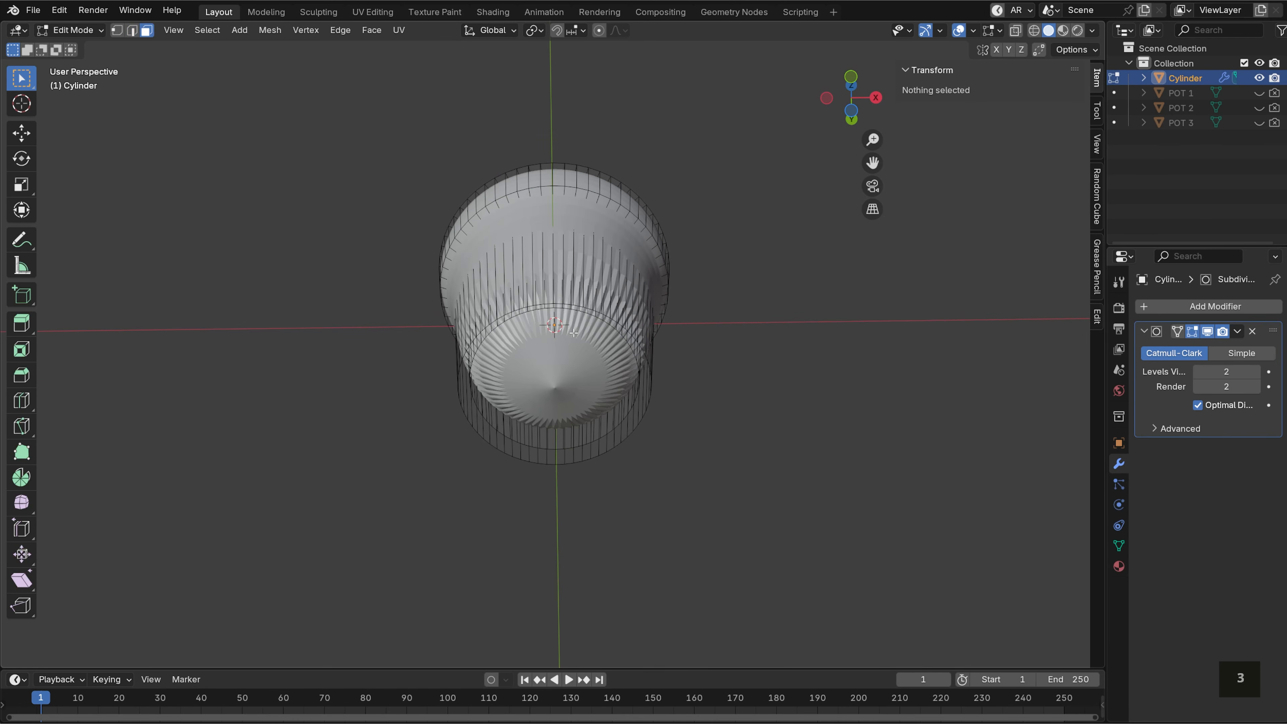
left_click(582, 370)
key("x")
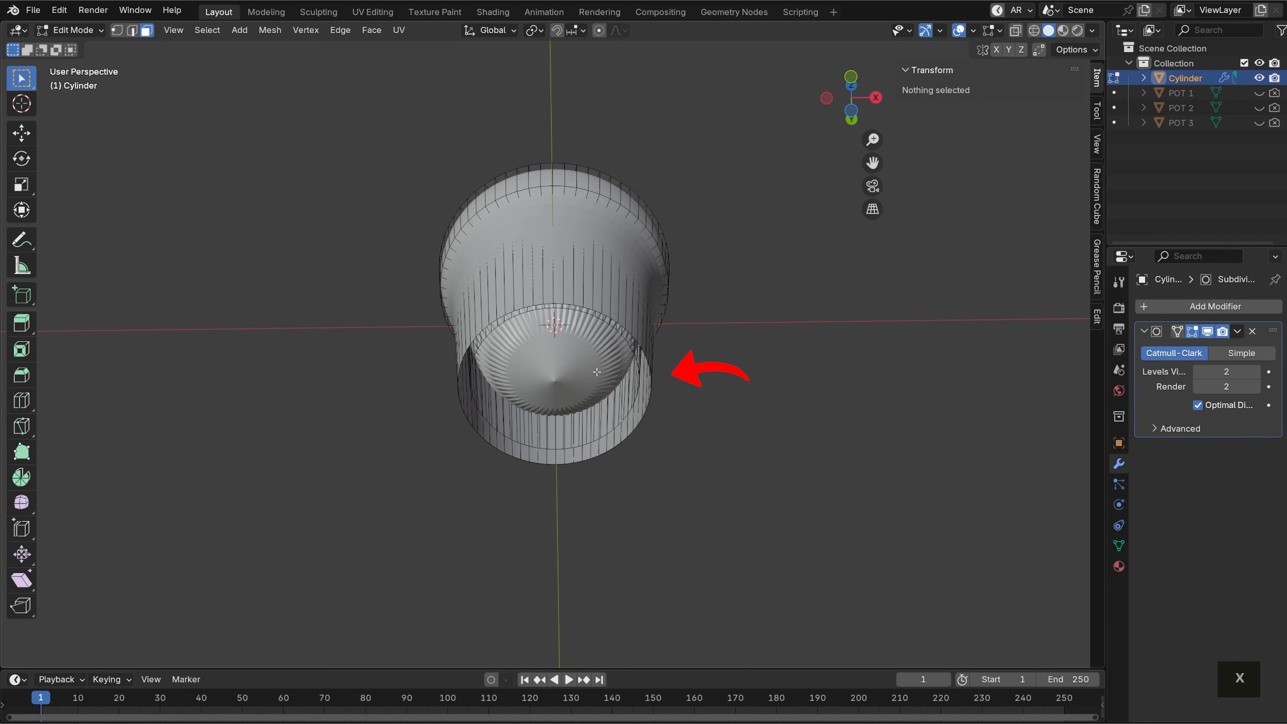
left_click(582, 370)
key("x")
left_click(584, 372)
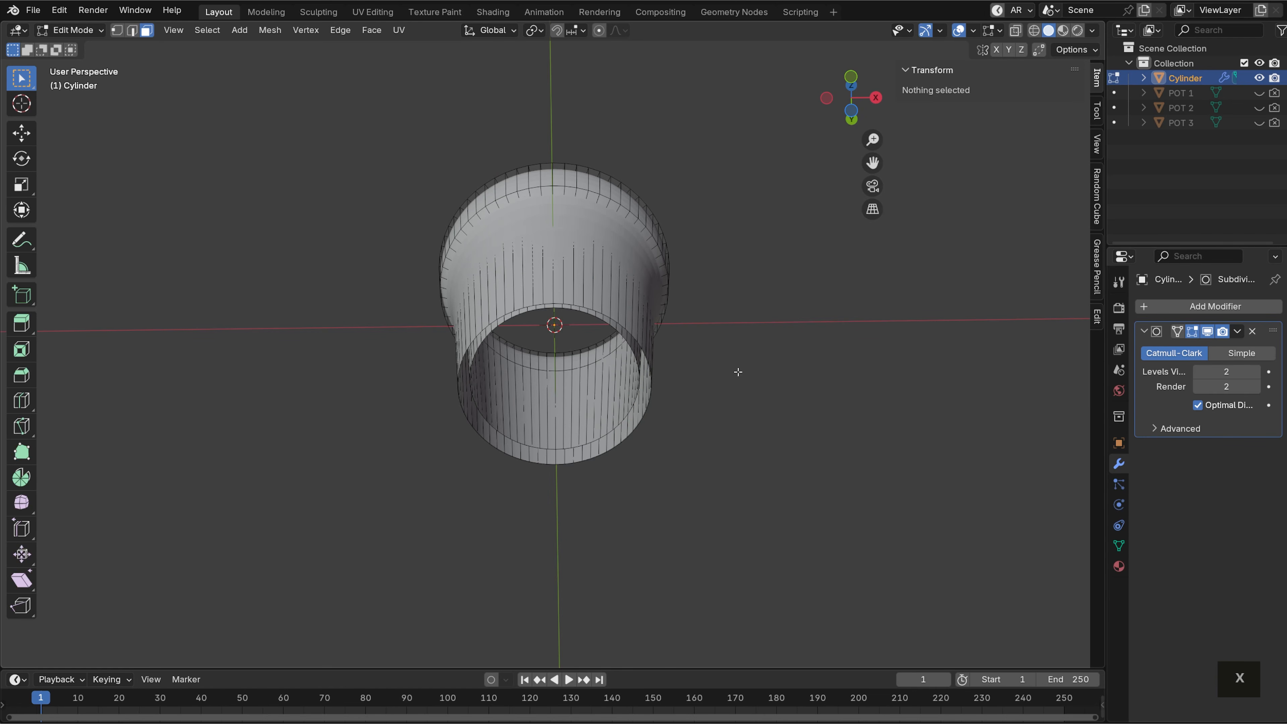
Add supporting loop cuts around the pot's rim, sliding each one close to an adjoining edge
middle_click_drag(755, 373, 746, 517)
key("ctrl+r")
left_click(657, 256)
left_click(649, 210)
key("ctrl+r")
left_click(707, 265)
left_click(741, 268)
middle_click_drag(741, 268, 697, 316)
key("ctrl+r")
left_click(665, 249)
left_click(664, 239)
key("ctrl+r")
left_click(660, 253)
left_click(654, 308)
Add supporting loop cuts around the rim's sloping underside, slid tight against its lower and outer edges
middle_click_drag(654, 359, 656, 337)
key("ctrl+r")
left_click(656, 332)
left_click(669, 204)
middle_click_drag(707, 298, 710, 282)
scroll(708, 175, "up", 2)
key("ctrl+r")
left_click(707, 174)
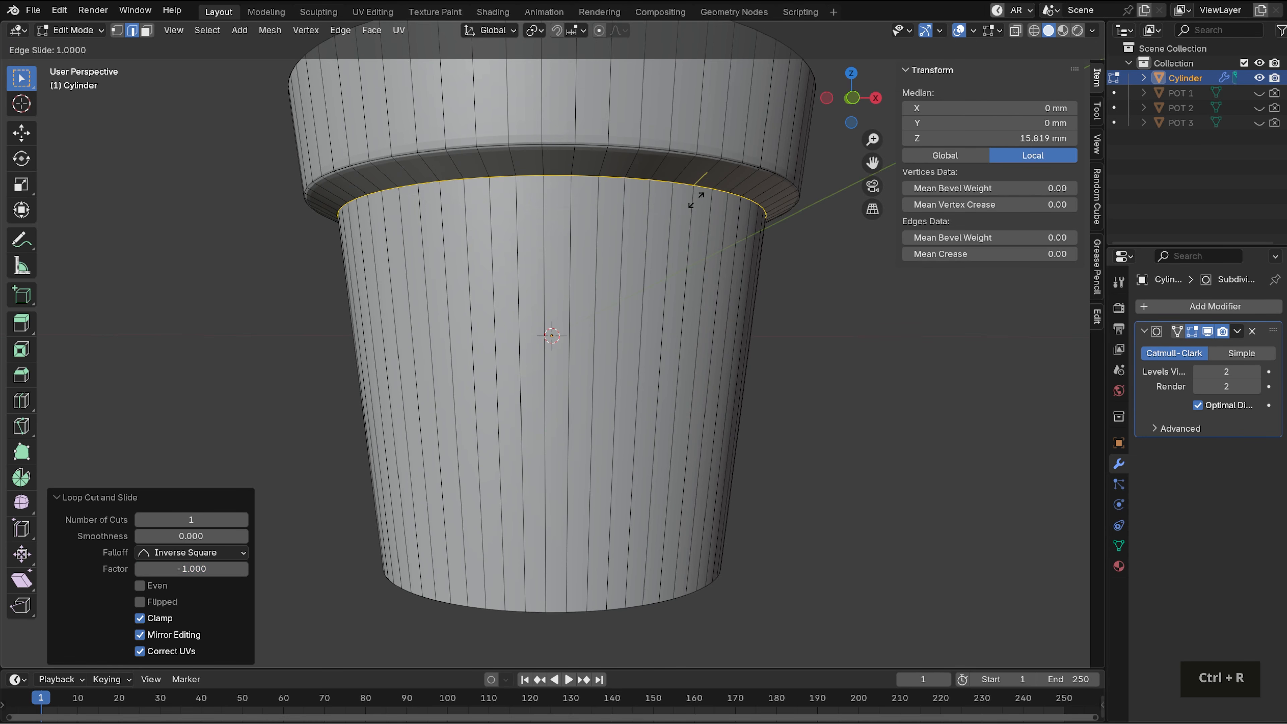
left_click(717, 136)
scroll(763, 375, "down", 3)
middle_click_drag(763, 375, 767, 441)
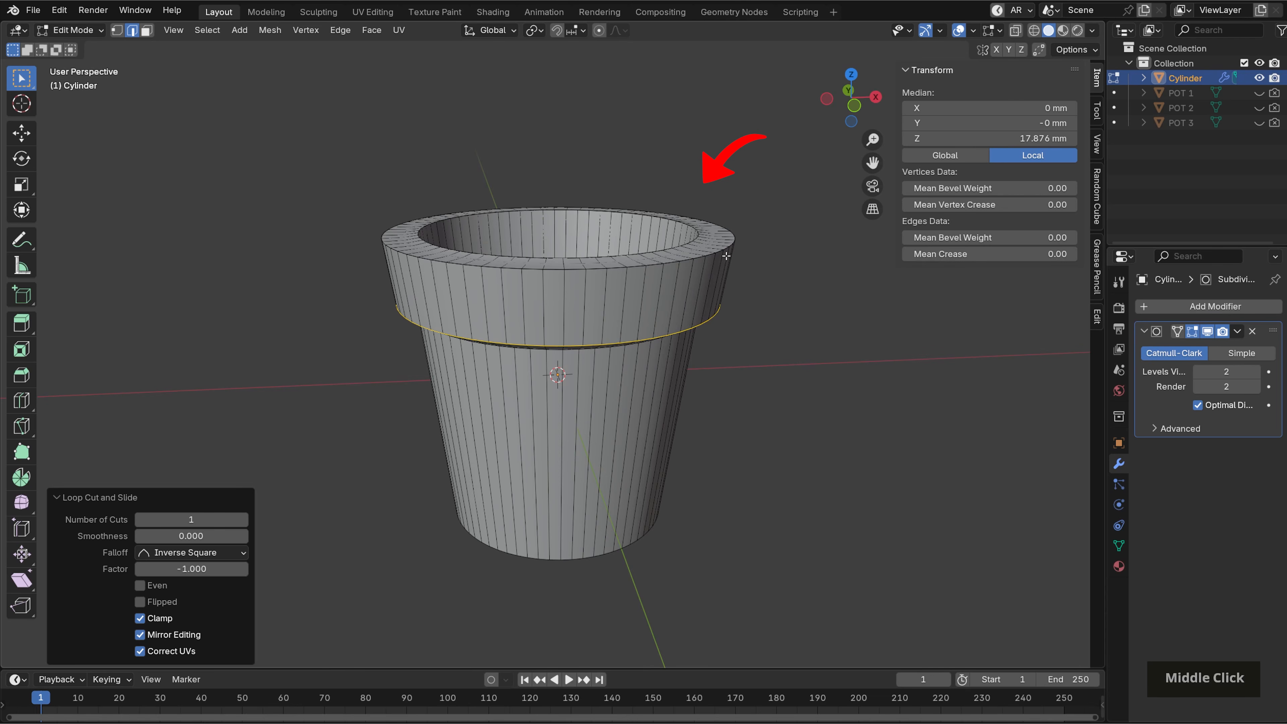
In front view with X-ray on, select all of the rim's top vertices and flatten them with a Z scale of 0
key("KP_1")
key("alt+z")
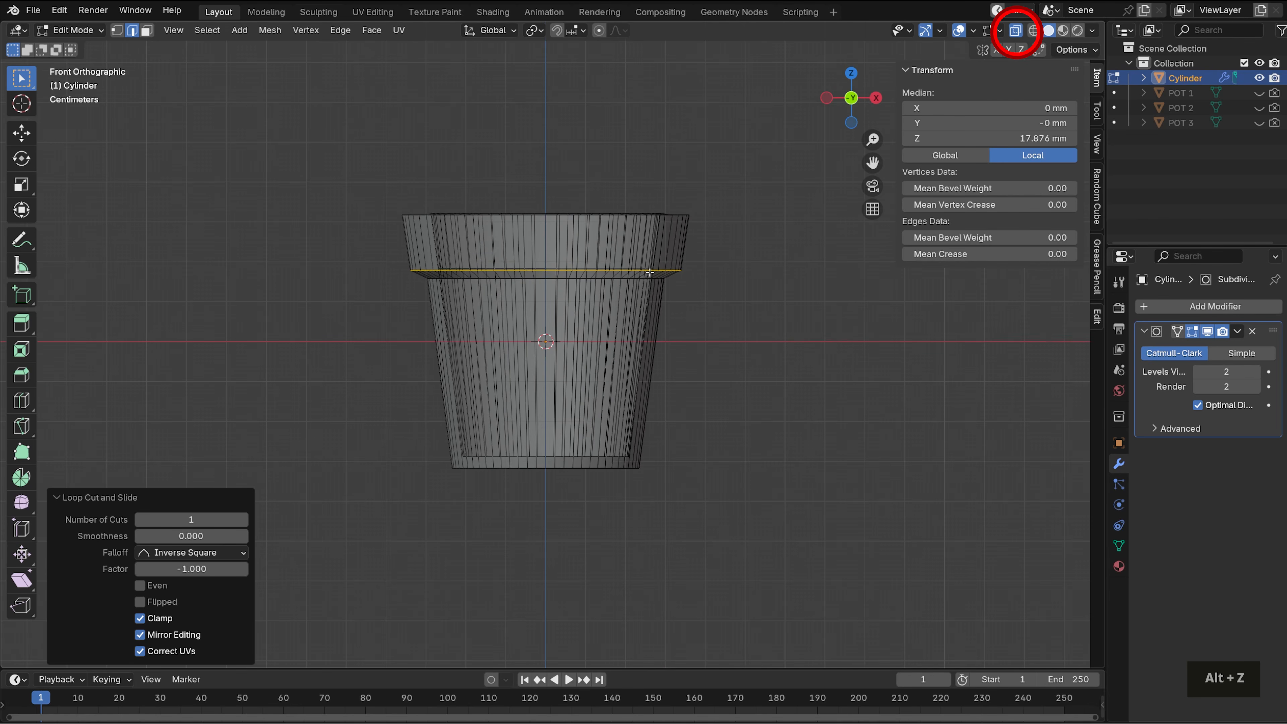
key("1")
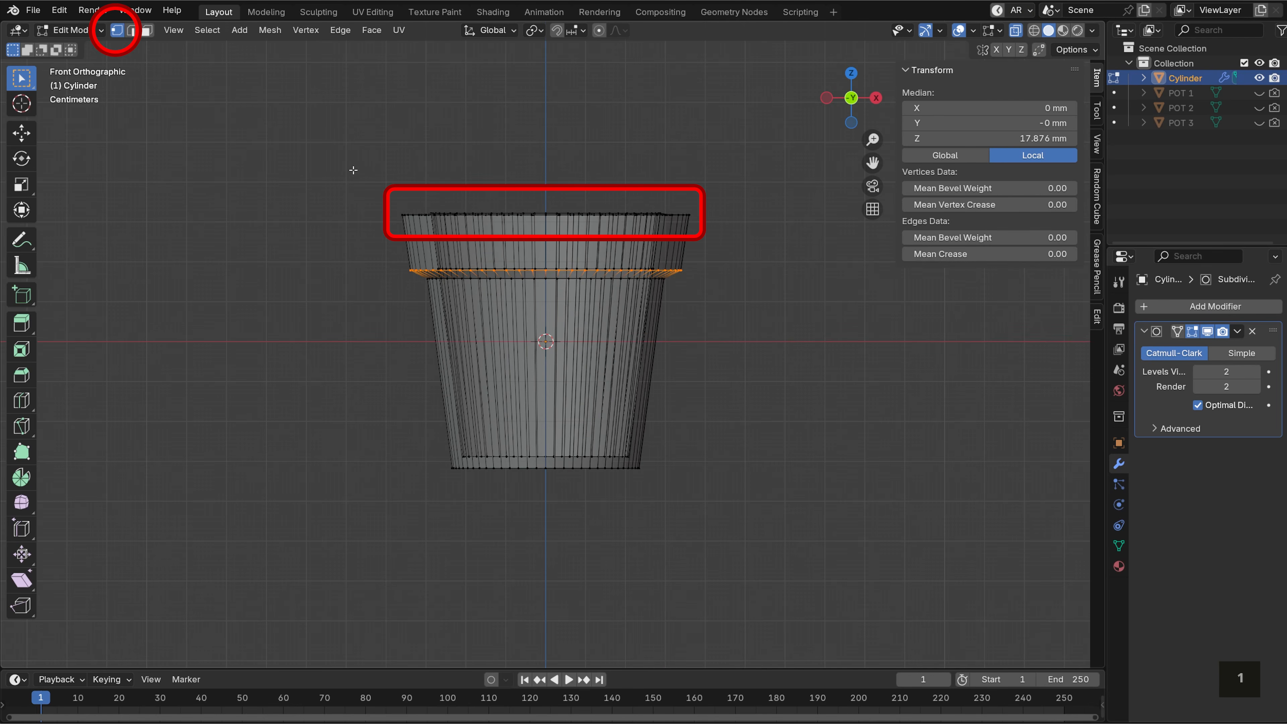
left_click_drag(350, 167, 778, 234)
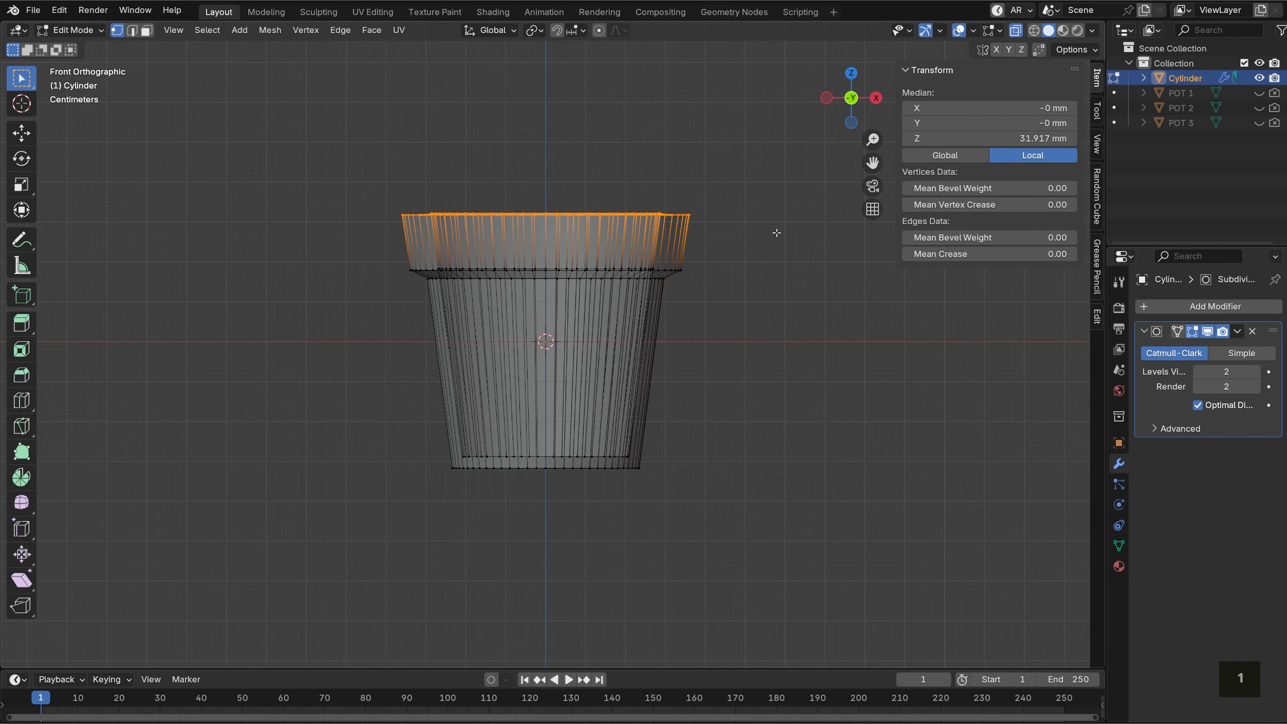
key("s")
key("z")
key("0")
key("Return")
scroll(1164, 257, "down", 1)
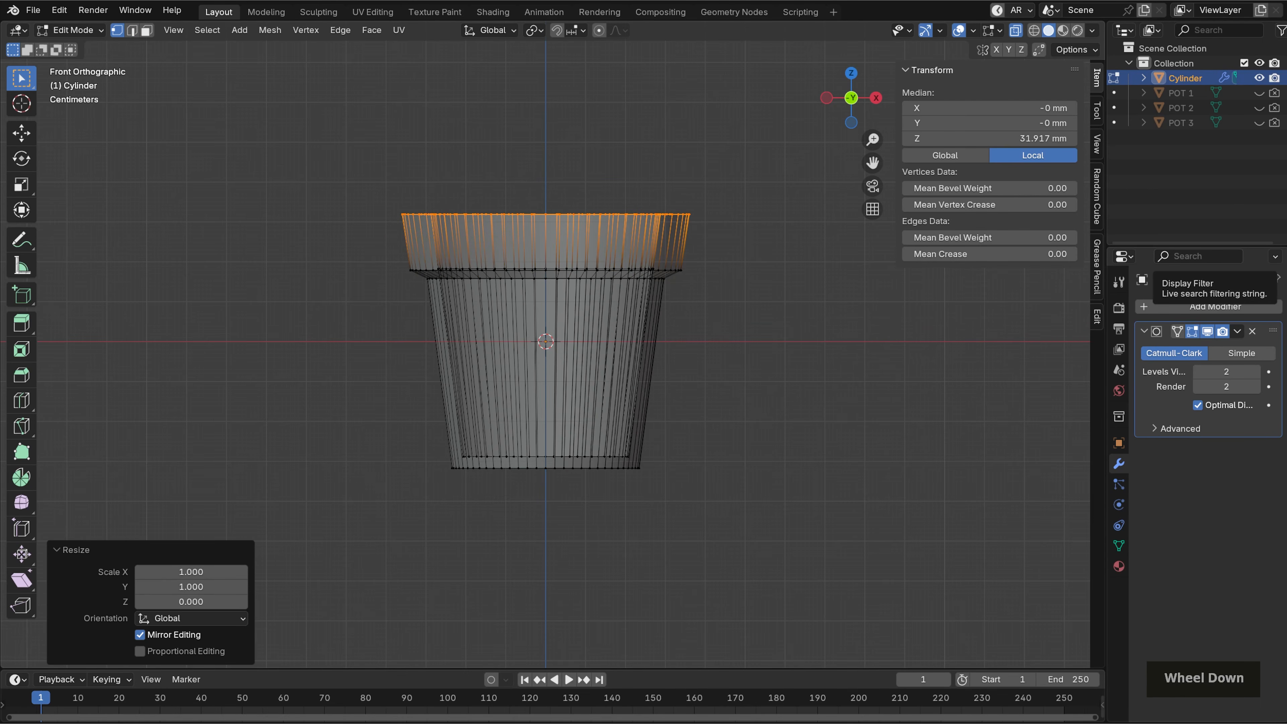
Turn X-ray off, apply the Subdivision modifier in Object Mode and reopen the pot in Edit Mode
key("Tab")
key("alt+z")
middle_click_drag(807, 338, 852, 365)
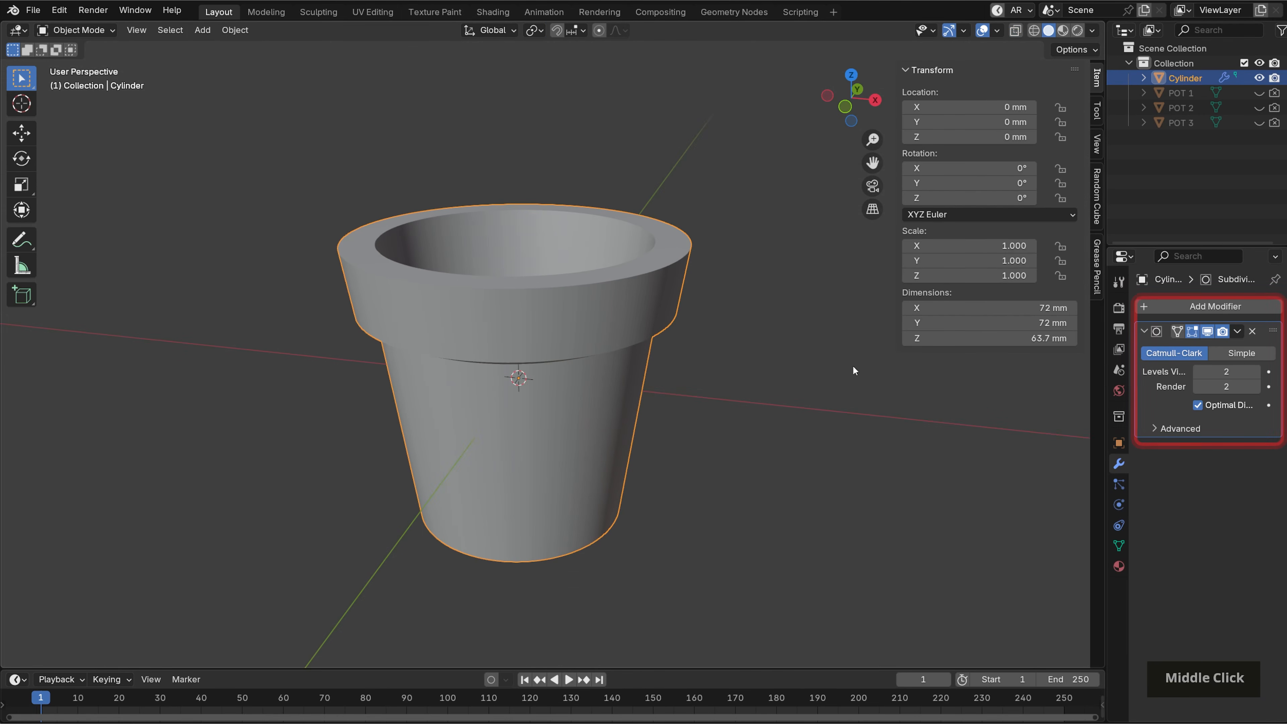
key("ctrl+a")
key("Tab")
Fill the inner and outer bottom edge loops with faces to close the pot's base
middle_click_drag(776, 411, 783, 470, "shift")
key("alt+a")
key("2")
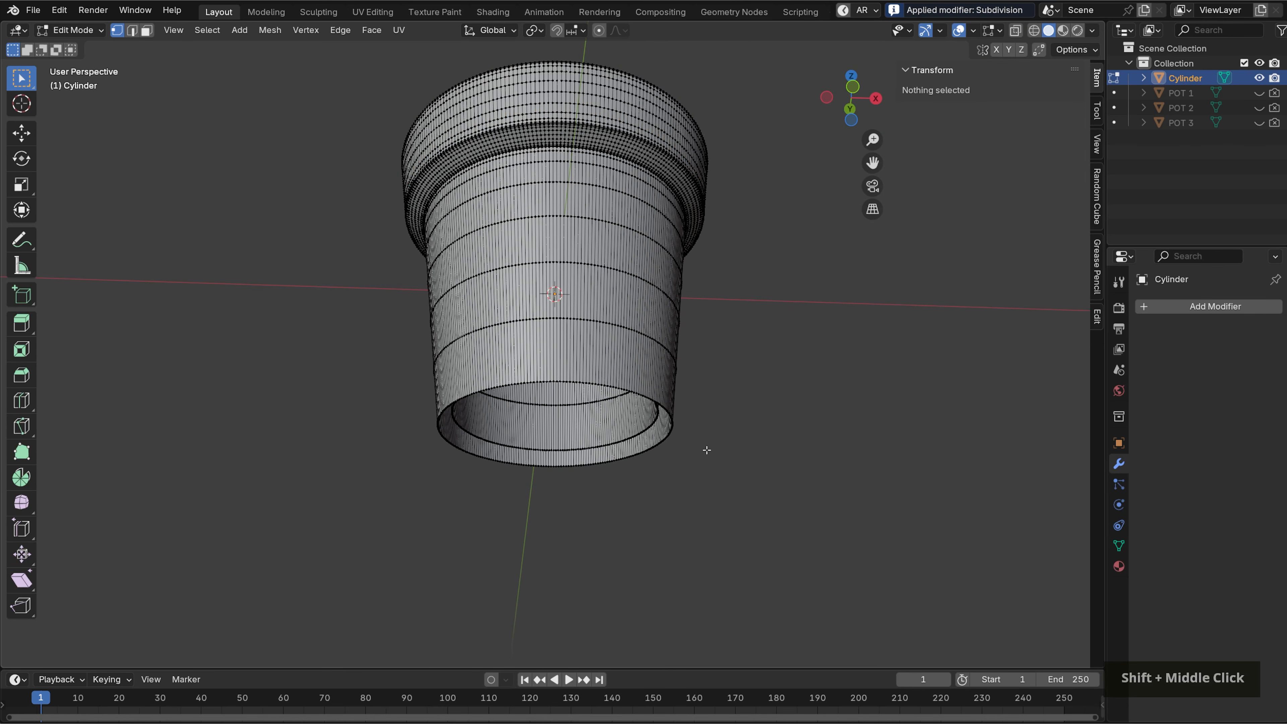
scroll(733, 517, "up", 5)
left_click(613, 263, "alt")
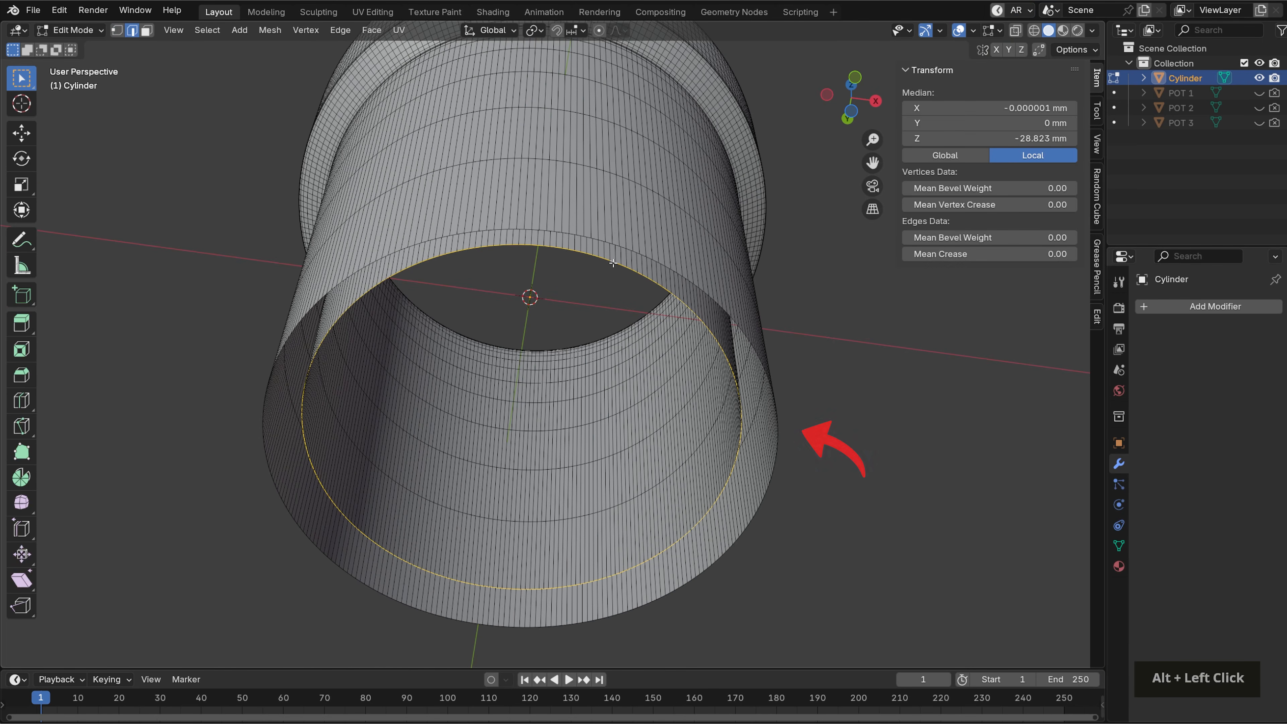
key("f")
left_click(589, 237, "alt")
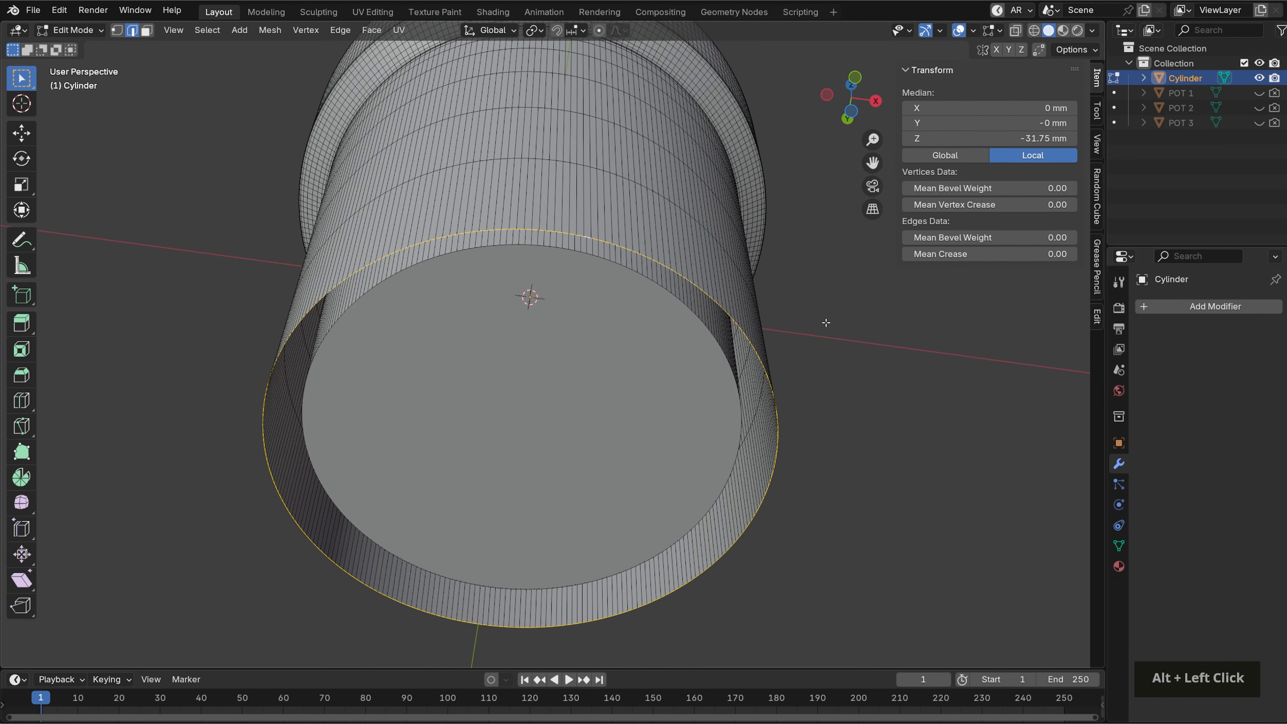
scroll(918, 390, "down", 3)
middle_click_drag(918, 390, 736, 333)
key("f")
In Object Mode, add a UV sphere and set its X, Y and Z dimensions to 0.3 in
key("Tab")
scroll(844, 371, "down", 3)
key("shift+a")
mouse_move(735, 333)
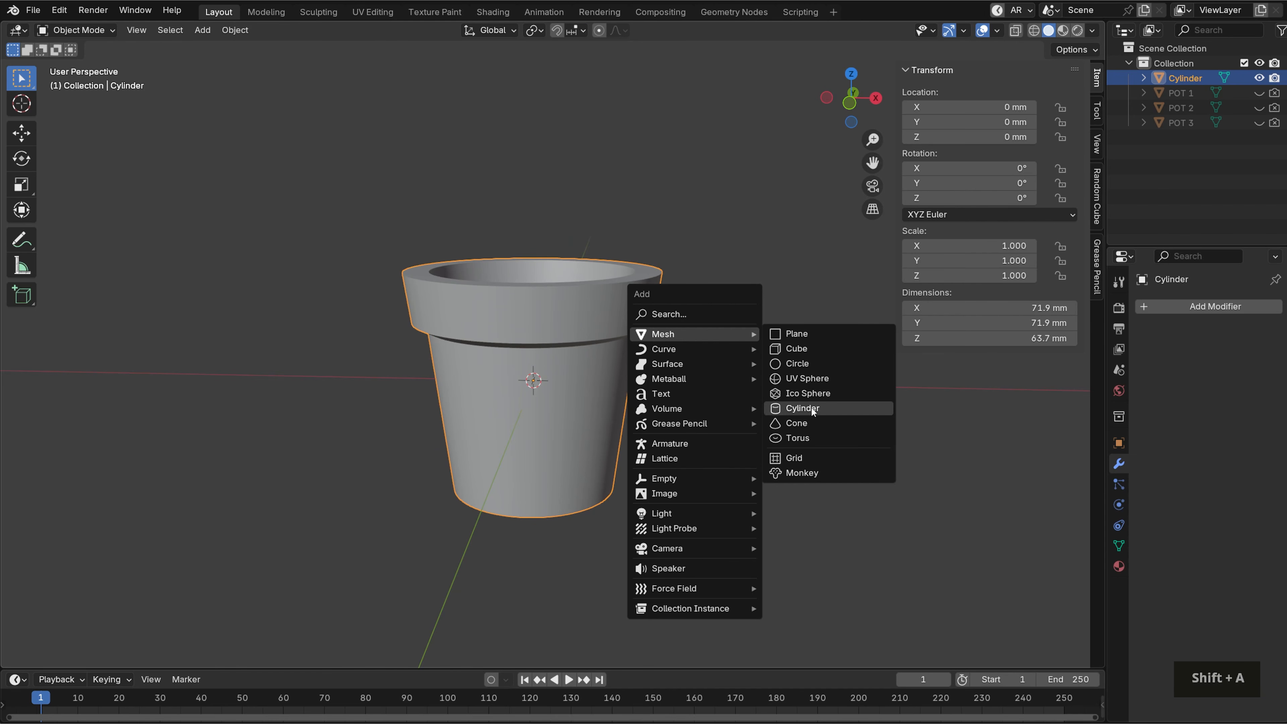
left_click(815, 384)
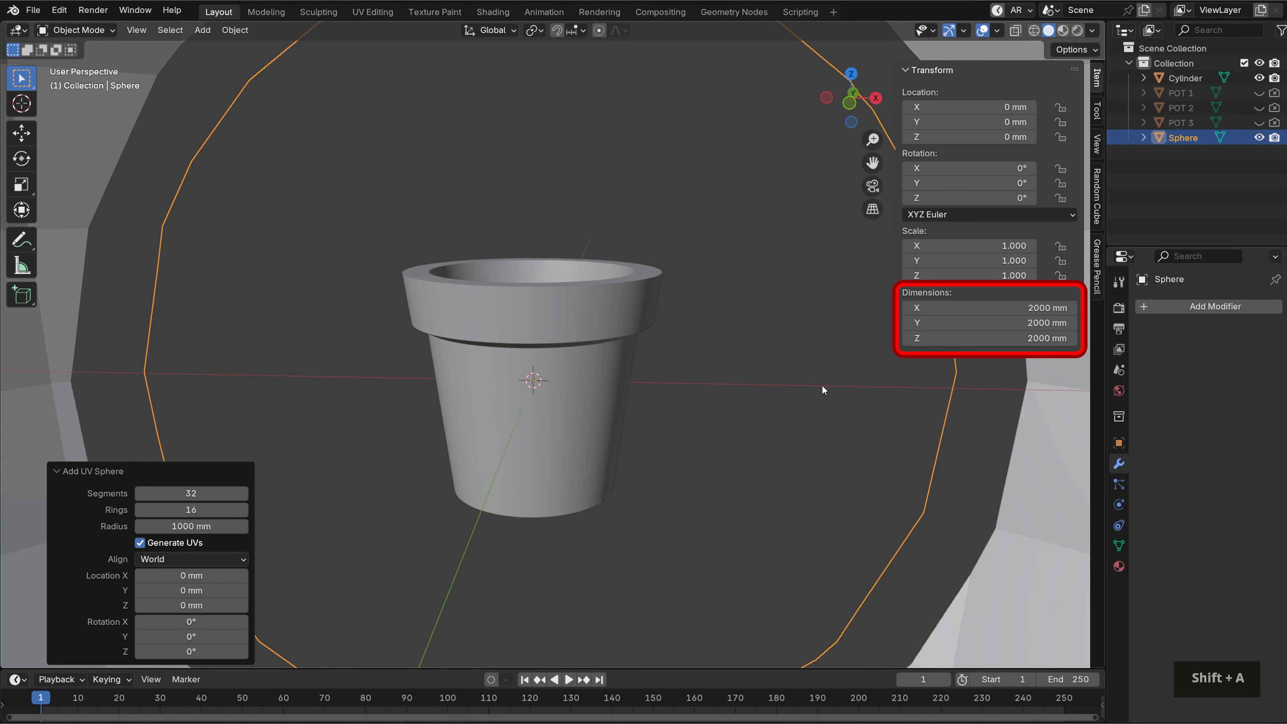
left_click(1002, 308)
type(".3in")
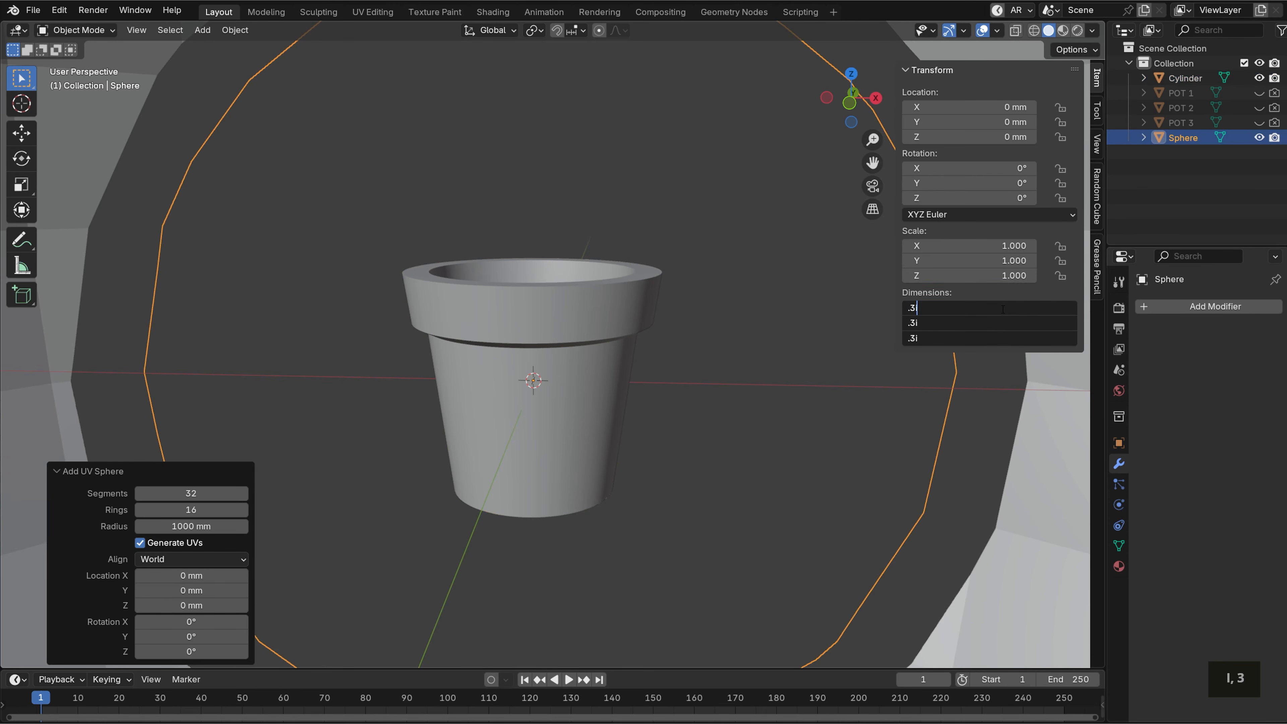
key("Return")
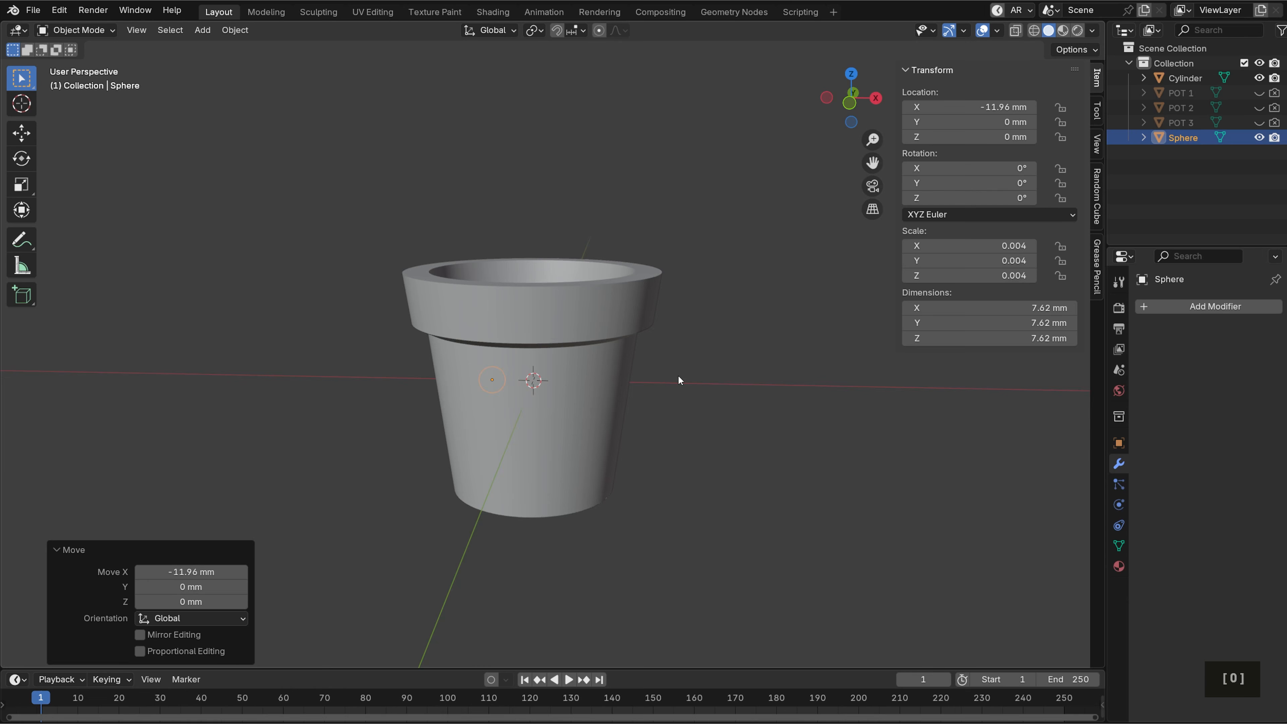
In front view, move the small sphere along X to about -14.7 mm
key("KP_1")
key("g")
key("x")
left_click(669, 376)
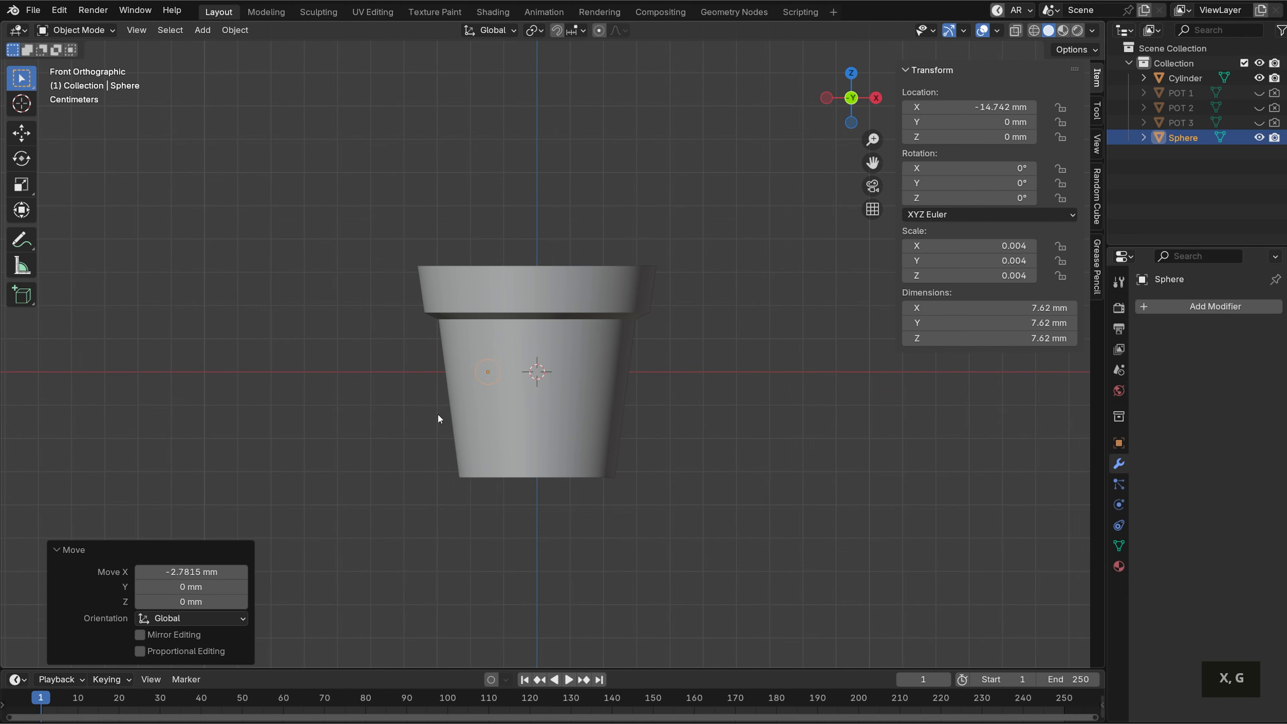
With X-ray on, move the sphere along Y to about -26.2 mm so it overlaps the pot's outer wall
middle_click_drag(592, 389, 556, 402)
key("alt+z")
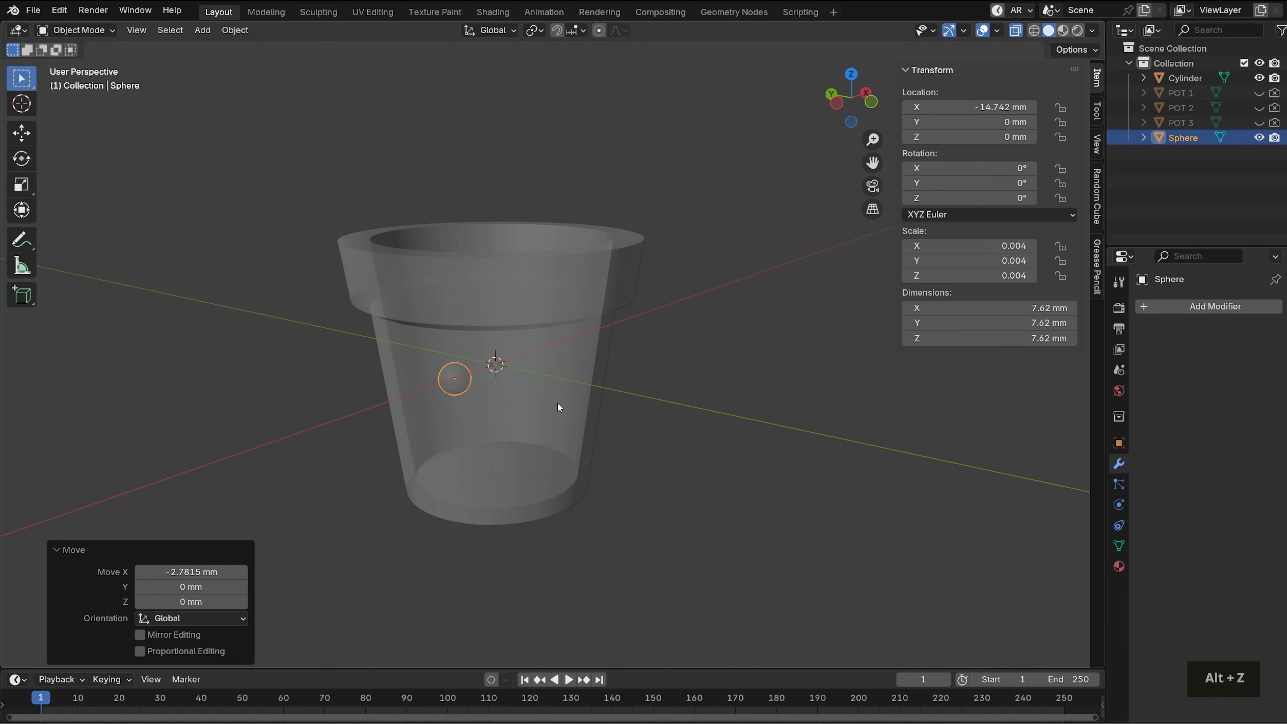
key("g")
key("y")
left_click(603, 406)
middle_click_drag(674, 407, 605, 408, "shift")
scroll(697, 401, "up", 6)
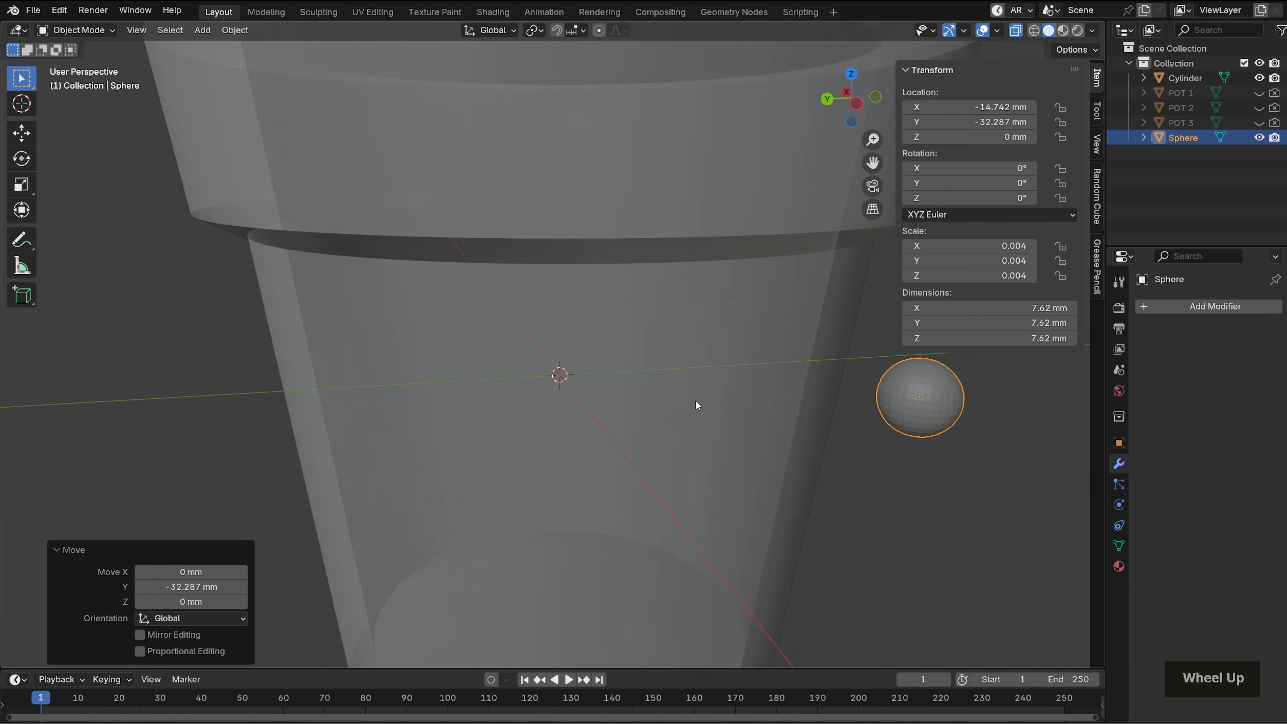
key("g")
key("y")
left_click(742, 417)
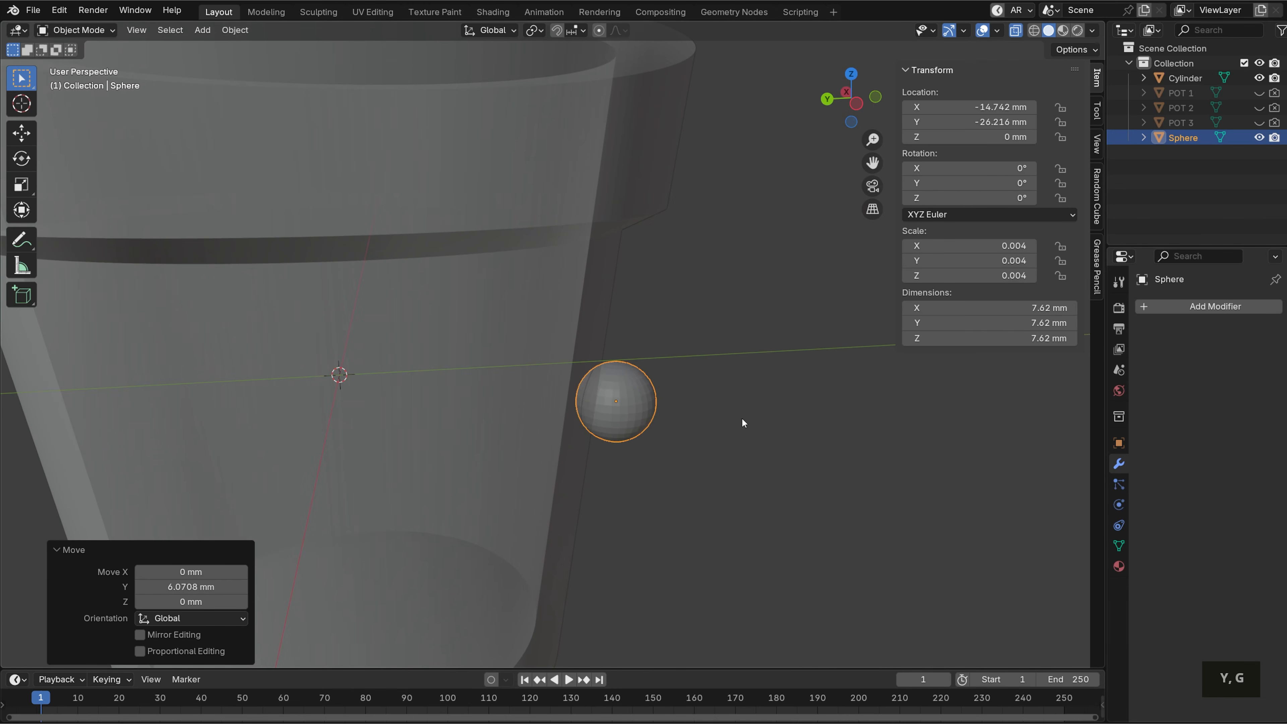
Fine-tune the sphere's Y position to about -25.7 mm against the pot wall and turn X-ray off
key("alt+z")
middle_click_drag(736, 412, 805, 414)
key("alt+z")
key("g")
key("y")
left_click(819, 422)
key("g")
key("x")
key("y")
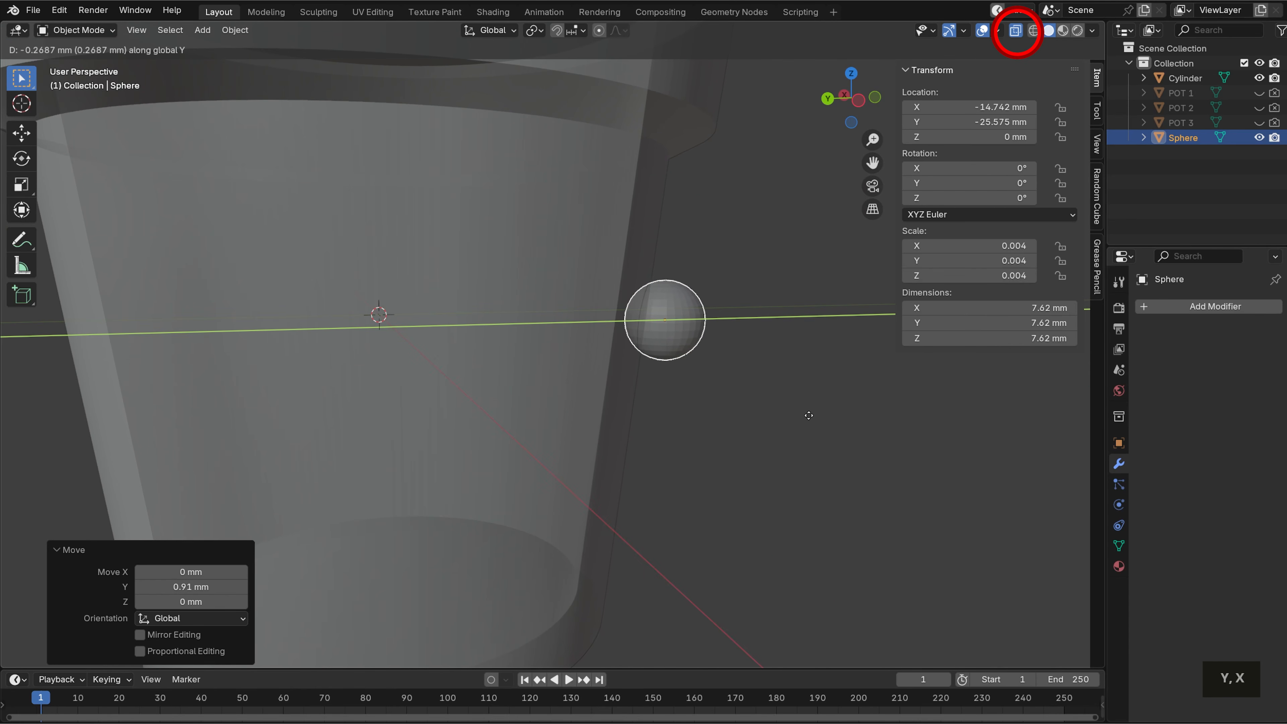
left_click(807, 415)
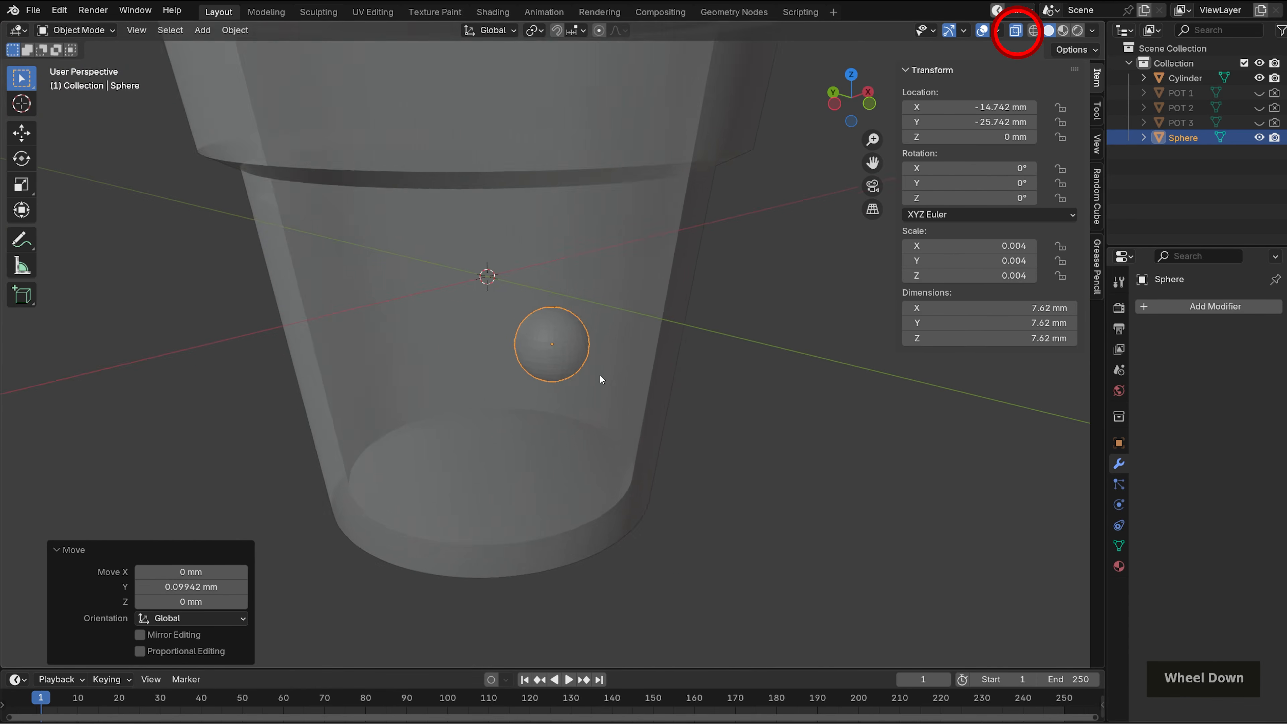
scroll(599, 374, "down", 5)
middle_click_drag(678, 438, 656, 409)
key("alt+z")
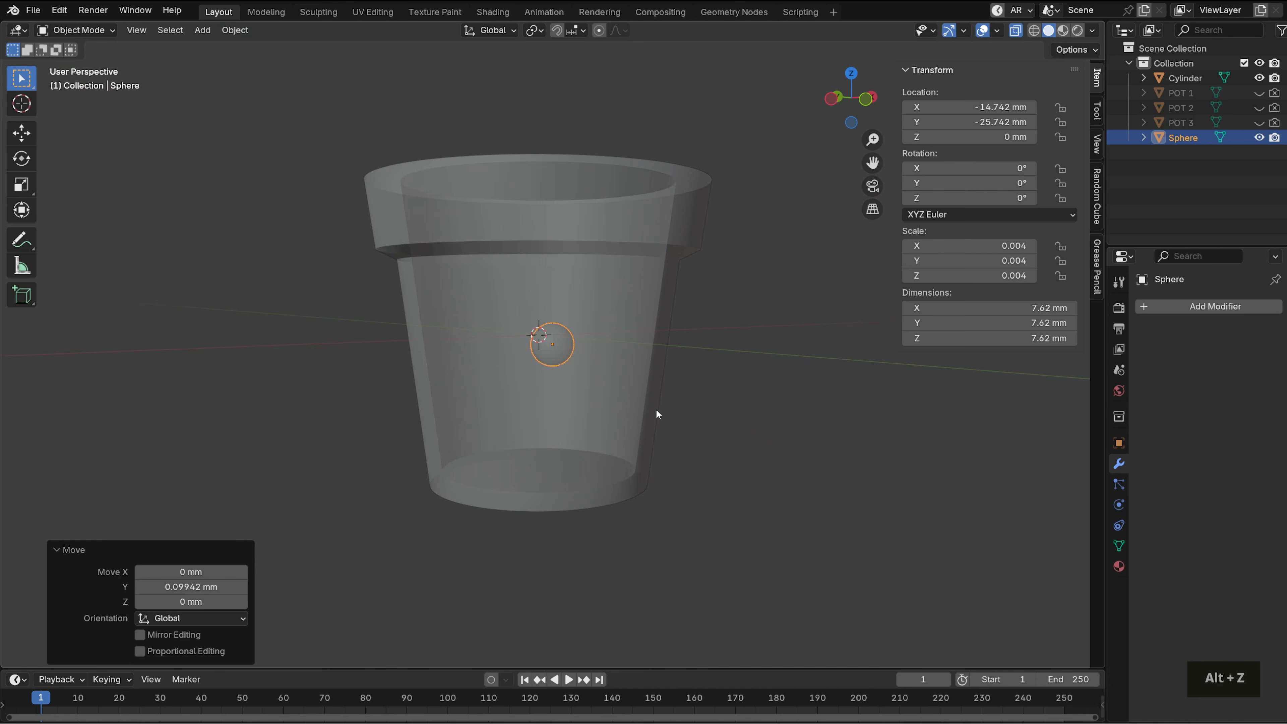
Add a Mirror modifier on the X axis to the sphere, using the pot as the mirror object
scroll(655, 409, "up", 3)
left_click(1170, 307)
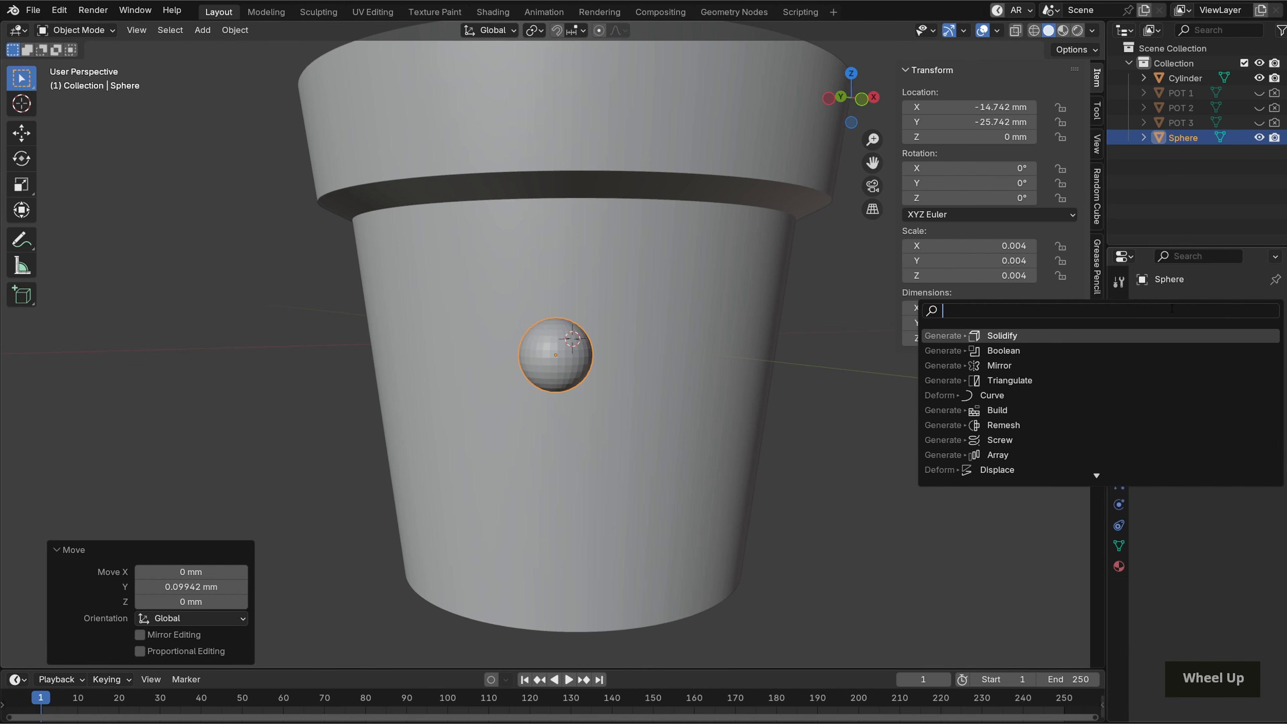
type("r")
key("Return")
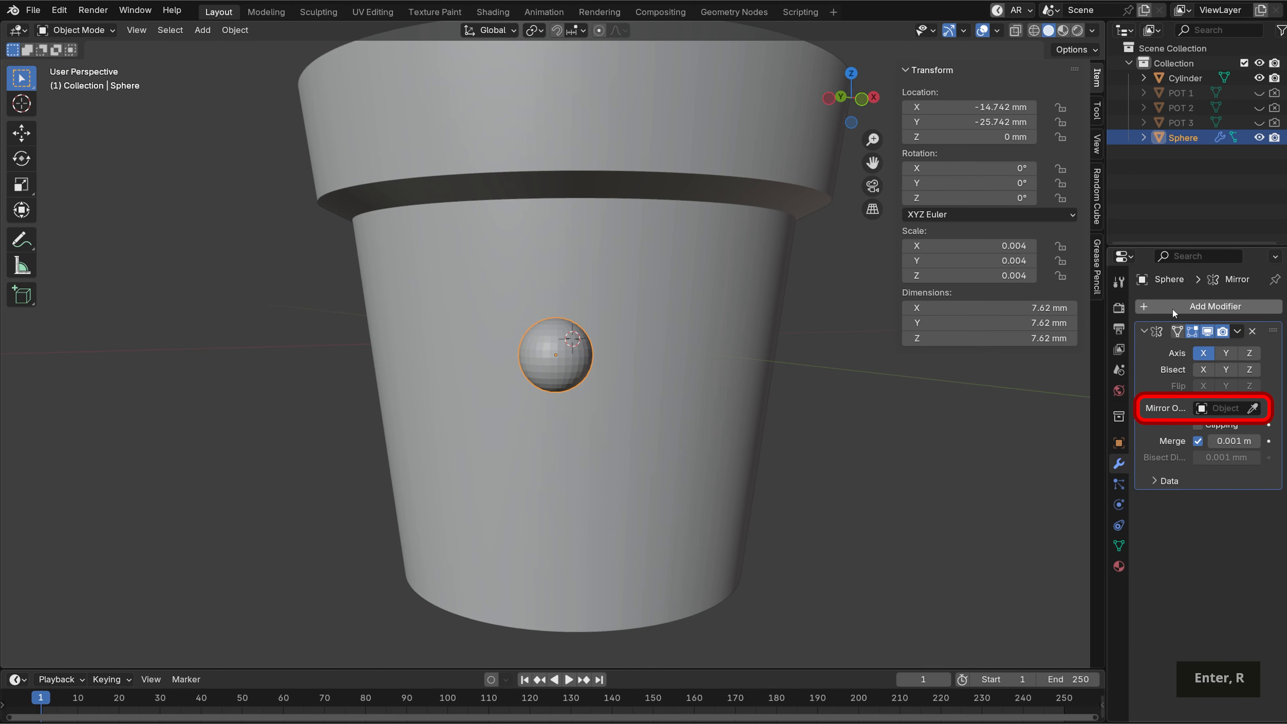
left_click(1253, 409)
left_click(710, 327)
Shift the mirrored spheres to about -14.3 mm in X and apply the Mirror modifier
scroll(807, 404, "down", 4)
middle_click_drag(836, 437, 738, 403)
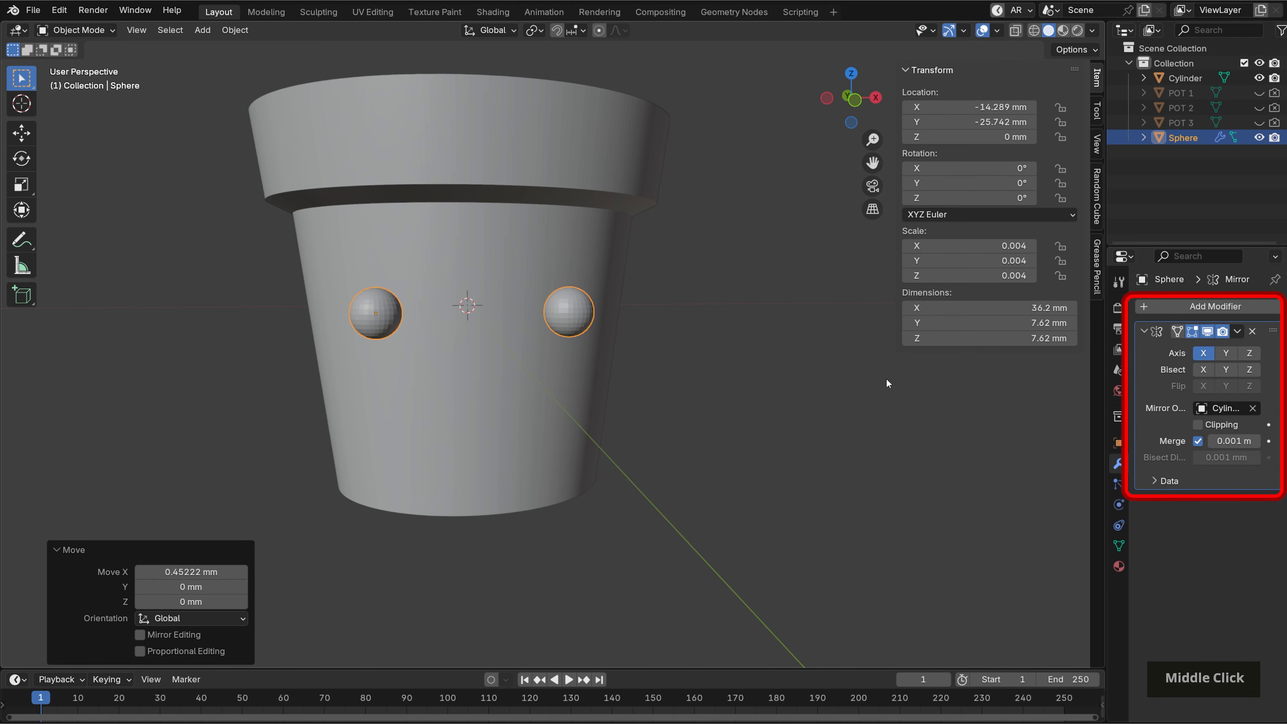
key("ctrl+a")
middle_click_drag(717, 351, 679, 354)
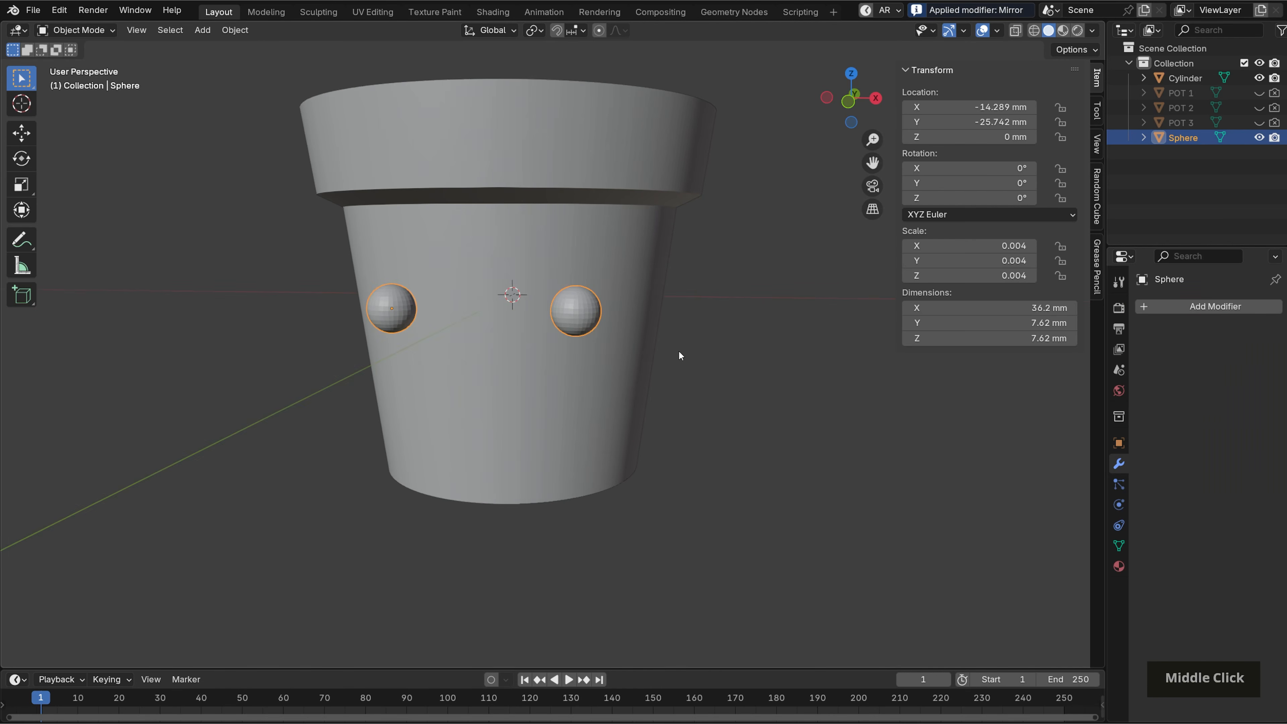
Add a mesh circle and set its X and Y dimensions to 12.7 mm
key("shift+a")
mouse_move(636, 285)
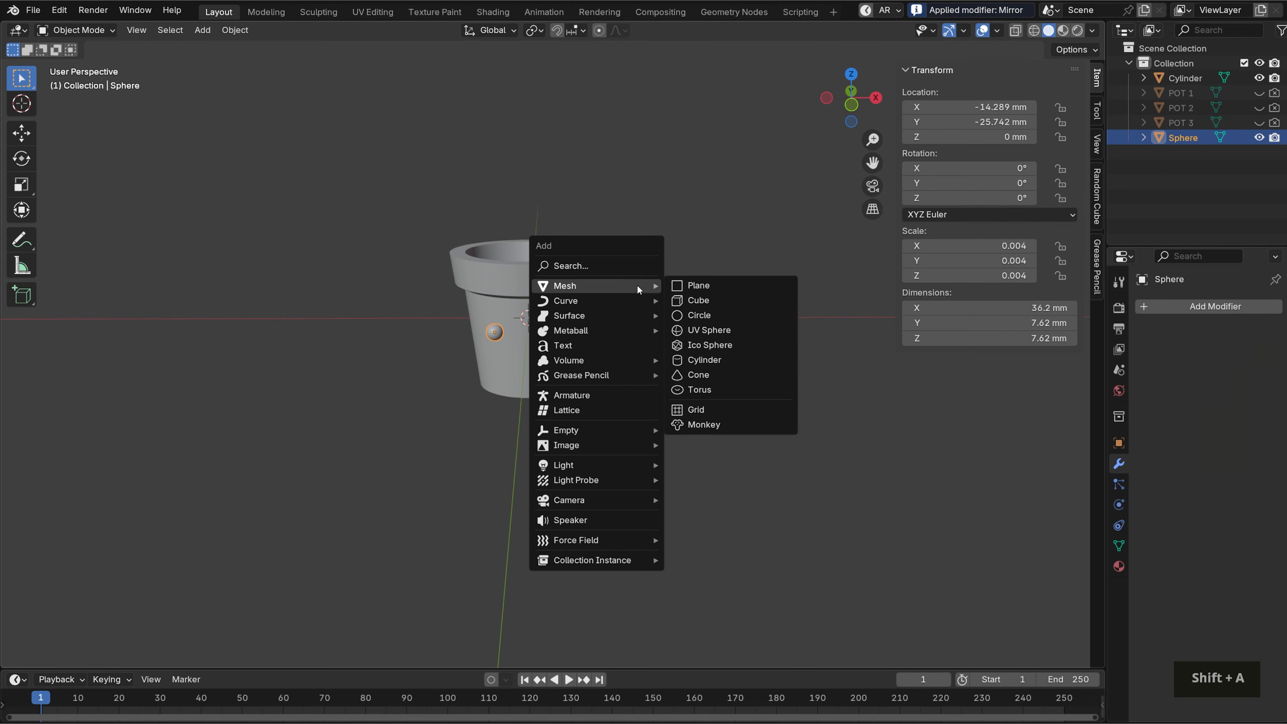
left_click(703, 316)
left_click_drag(996, 308, 996, 322)
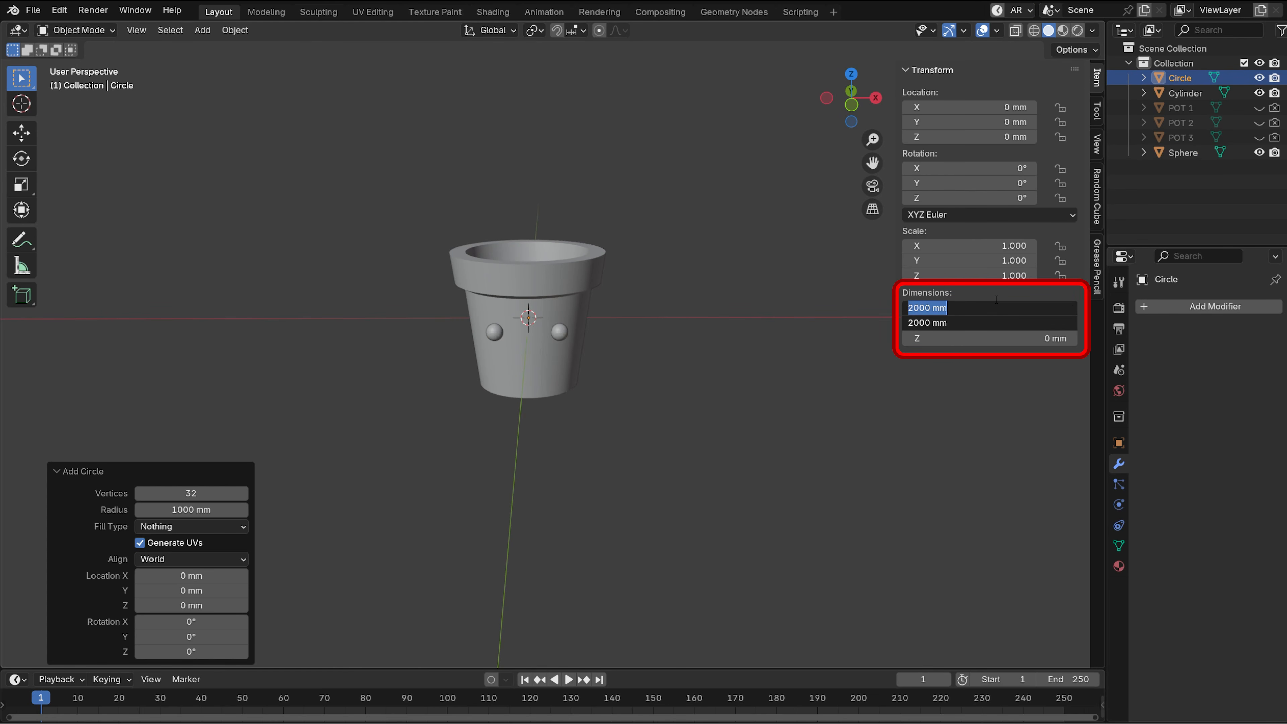
type("12.7")
key("Return")
Rotate the circle 90° about X and move it along Y to about -55.5 mm, in front of the pot
key("KP_1")
type("rx90")
key("Return")
middle_click_drag(620, 323, 687, 381)
key("g")
key("y")
left_click(738, 447)
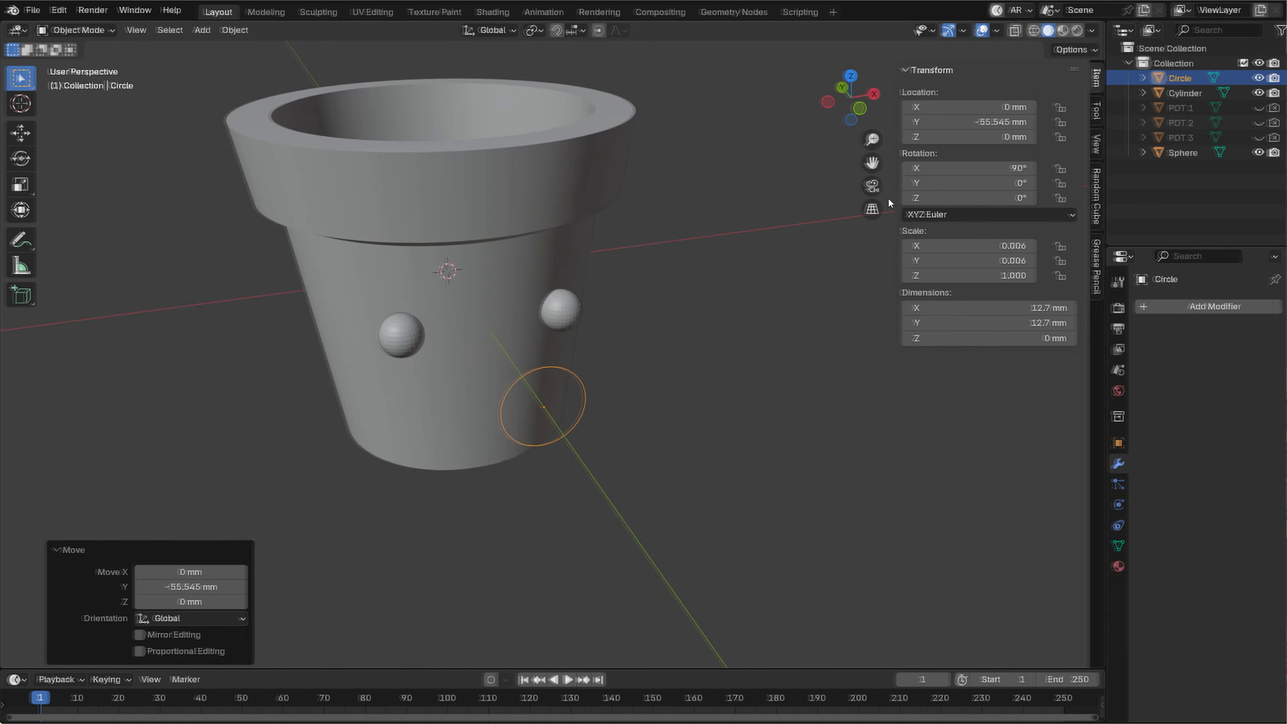
In Edit Mode, delete the vertices of the circle's upper part to leave a smile-shaped arc, and return to Object Mode
key("Tab")
key("1")
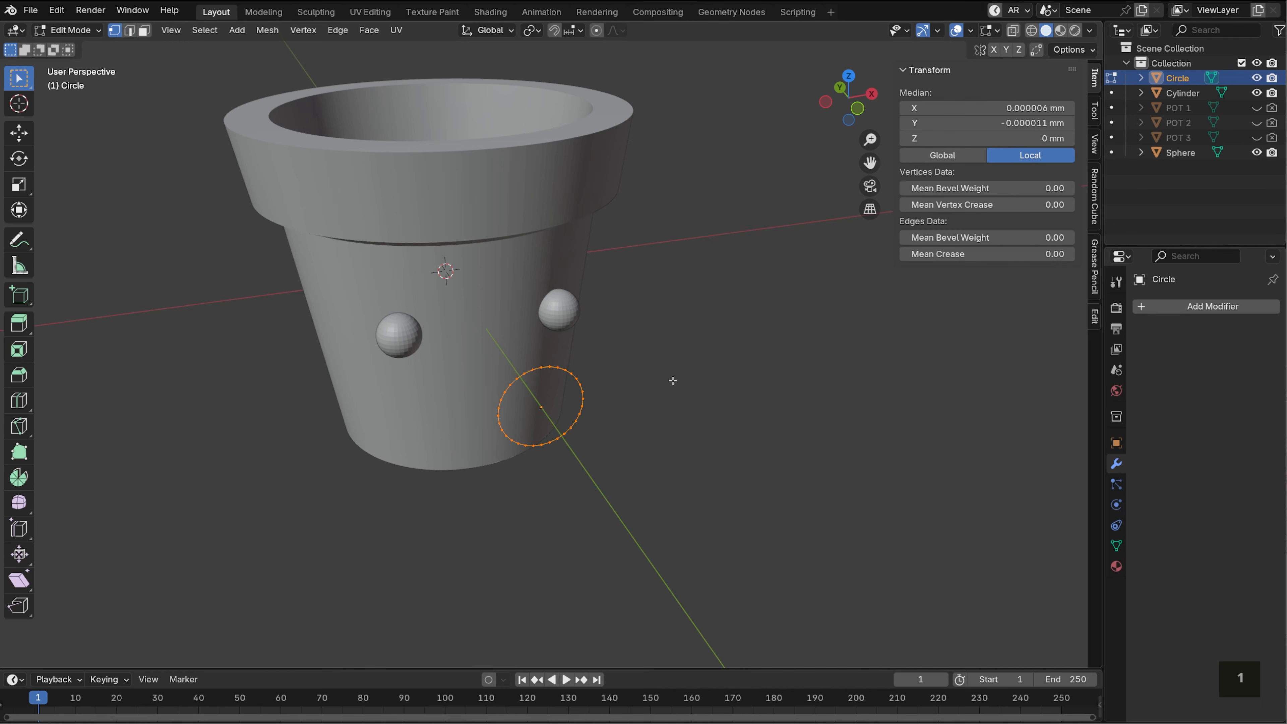
key("KP_1")
scroll(739, 351, "up", 5)
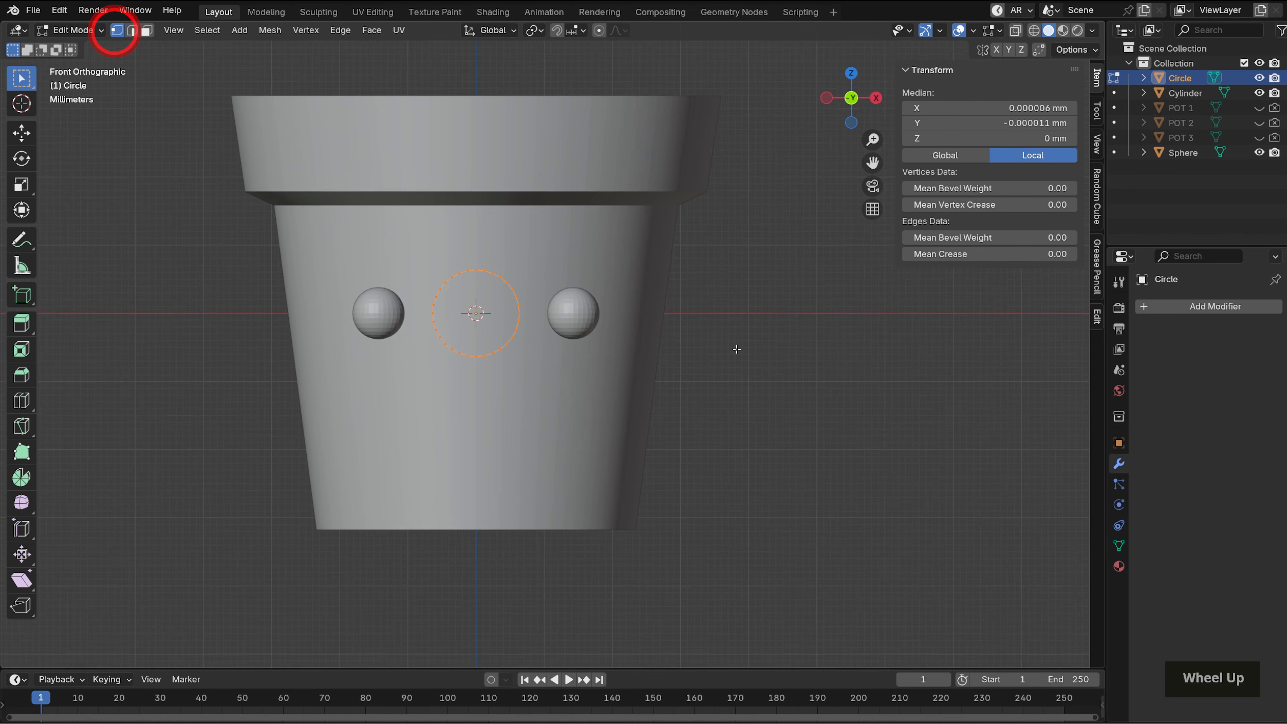
left_click_drag(349, 230, 549, 294)
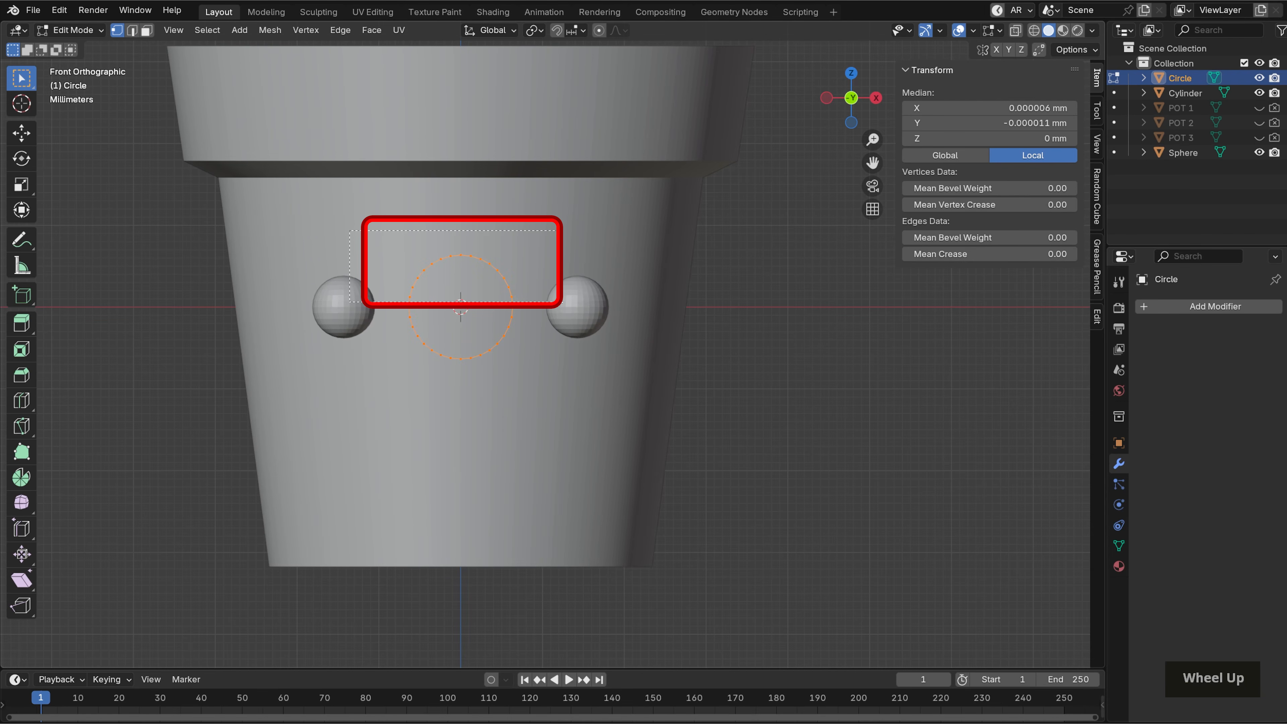
key("x")
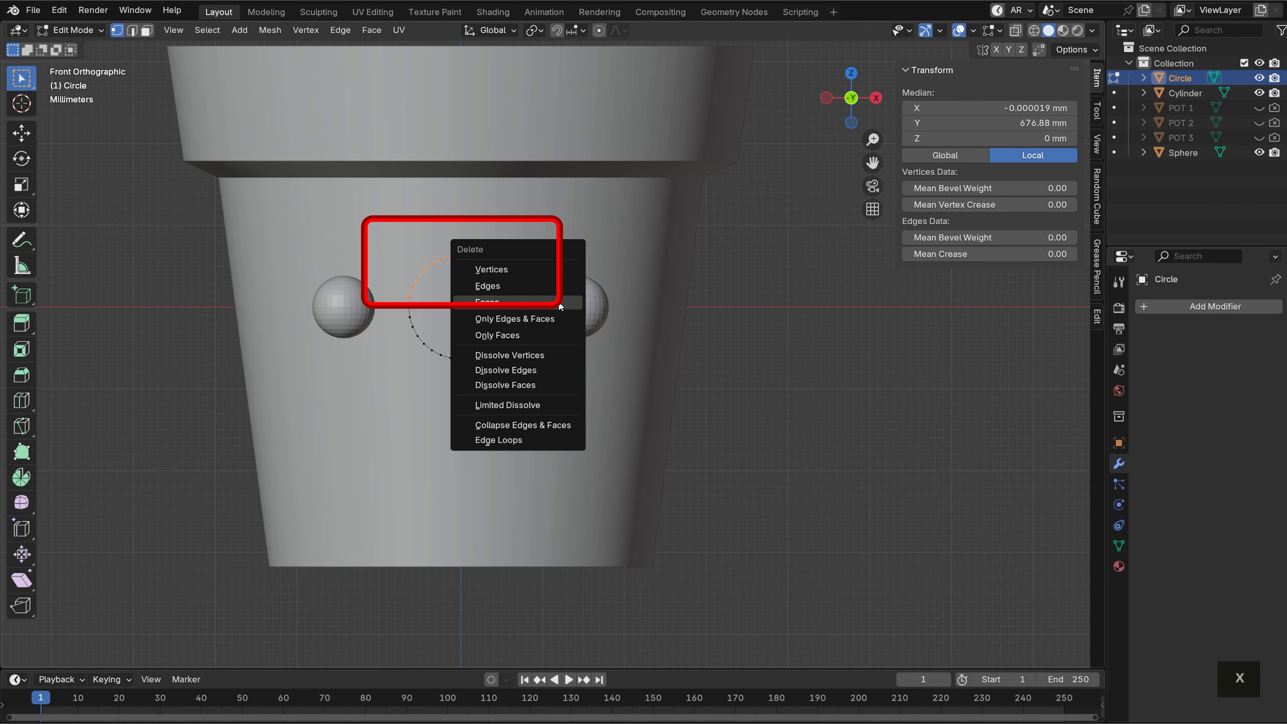
left_click(549, 261)
key("Tab")
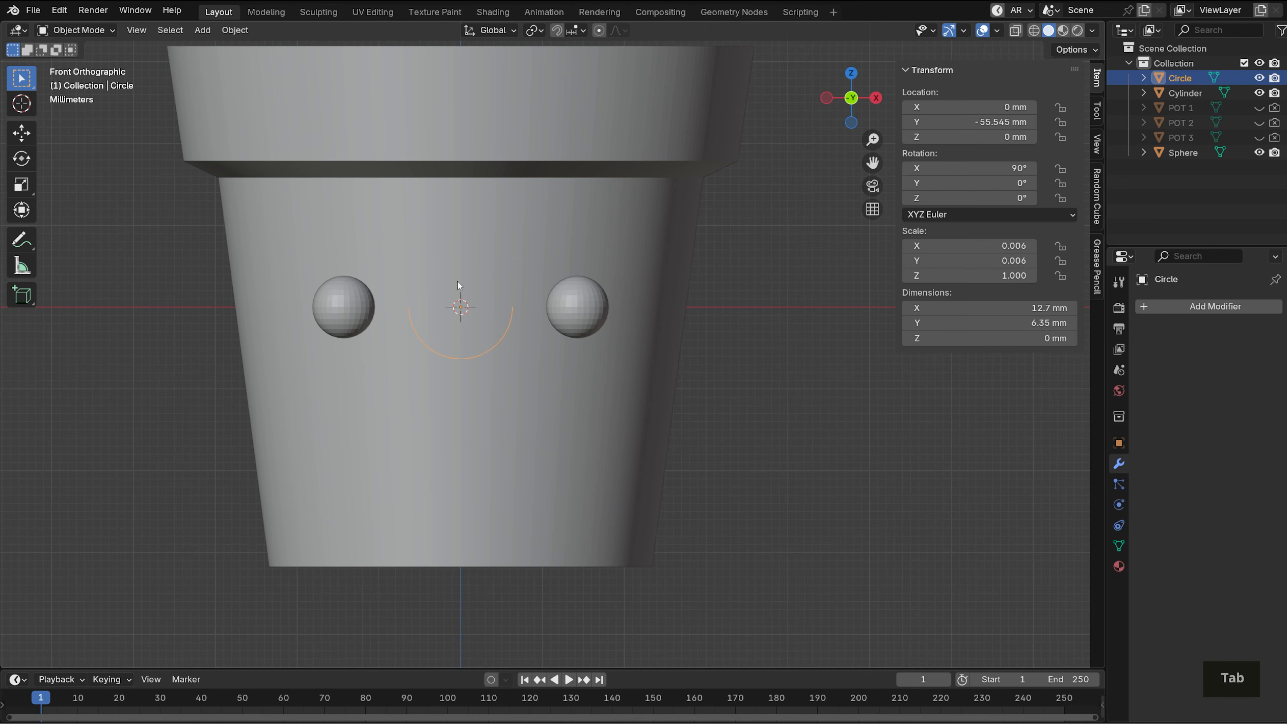
Convert the smile arc to a curve and apply its scale
right_click(481, 283)
mouse_move(481, 283)
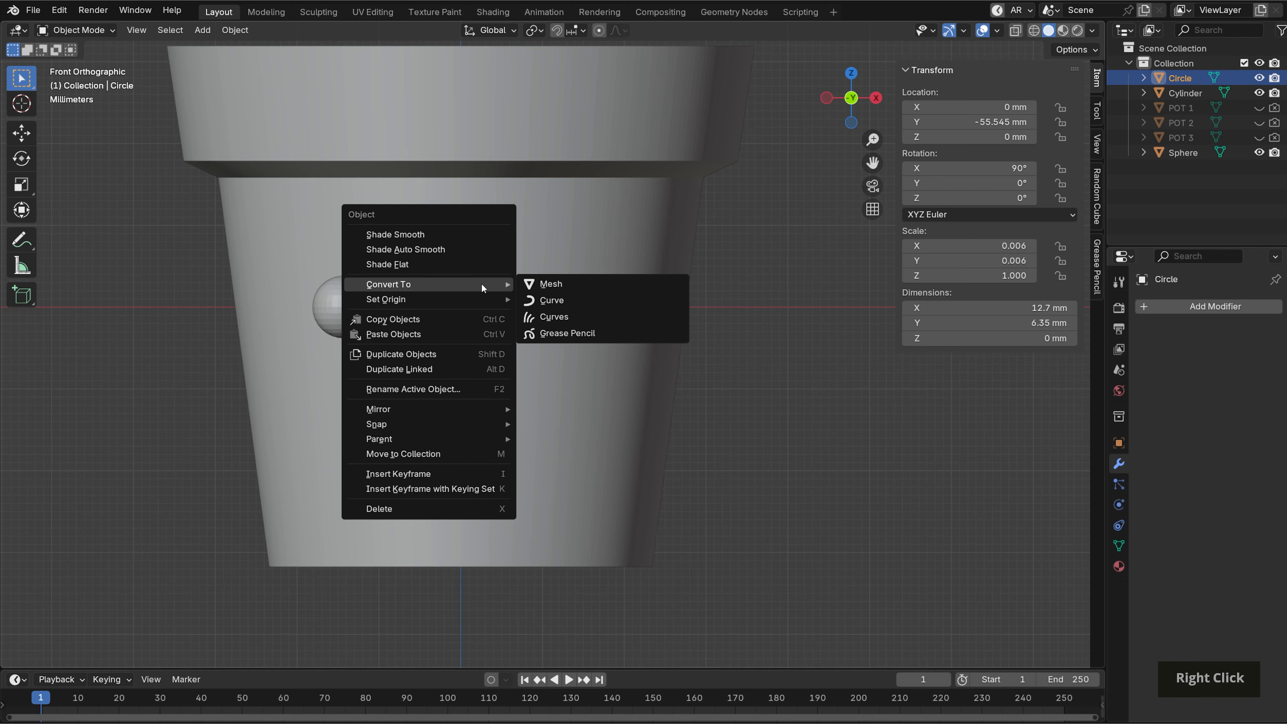
left_click(553, 300)
key("ctrl+a")
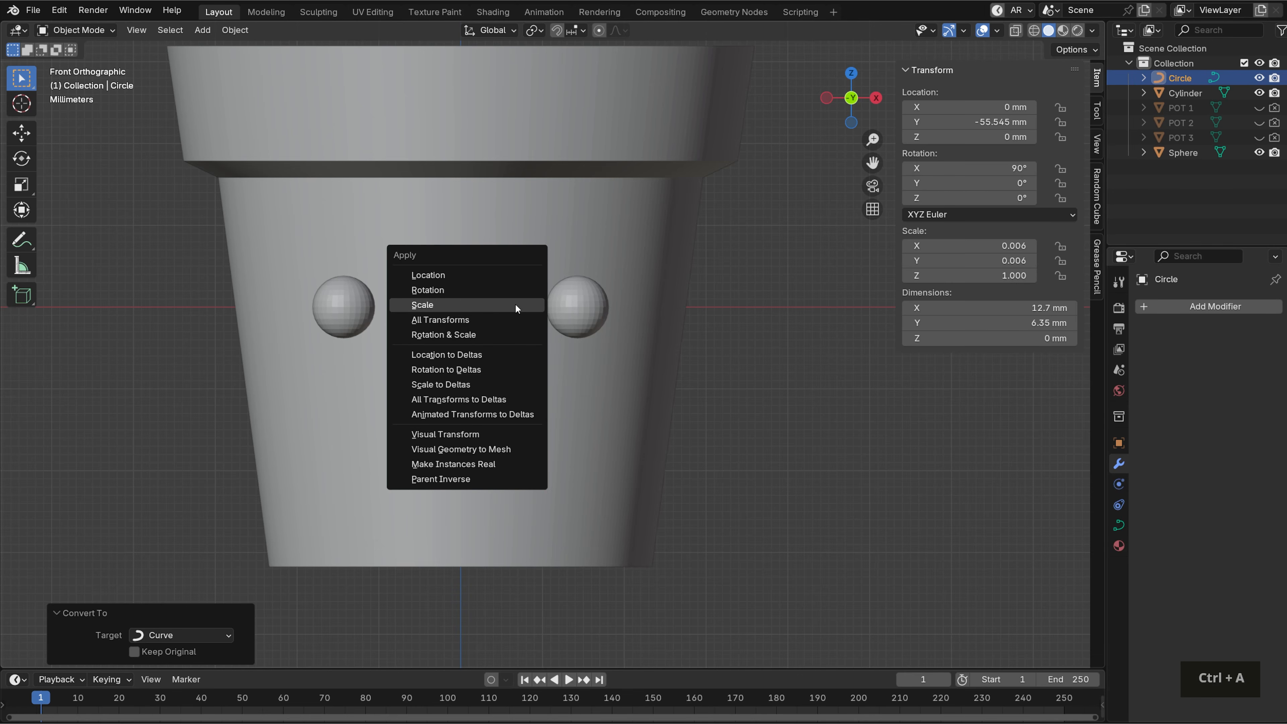
left_click(515, 306)
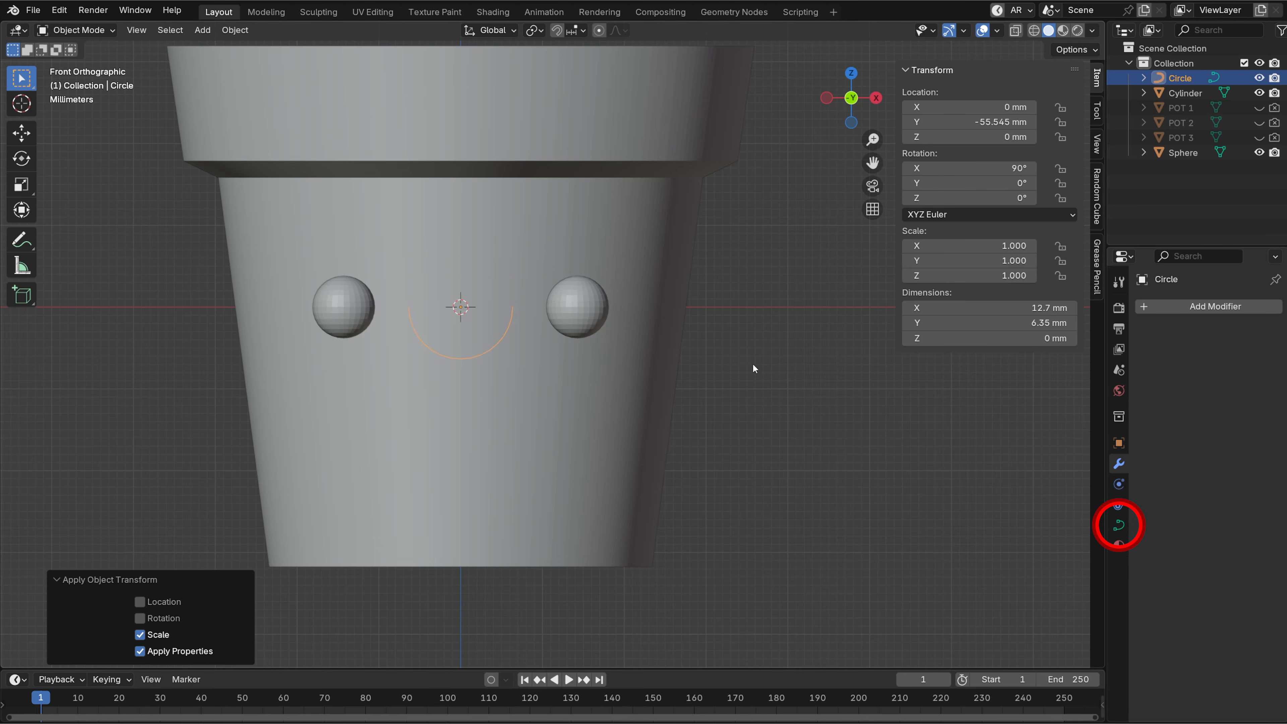
Give the smile curve a round bevel with a depth of 2.5 mm
left_click(1119, 525)
scroll(1145, 547, "down", 3)
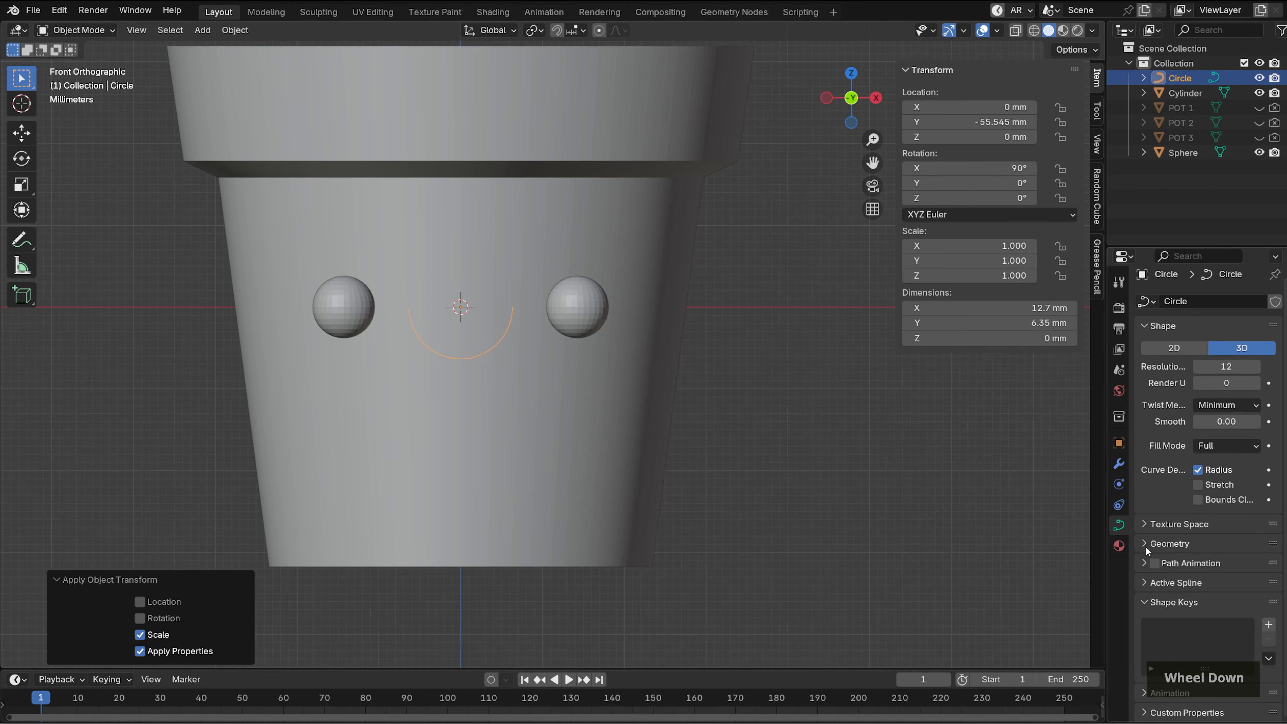
left_click(1165, 544)
scroll(1186, 542, "down", 5)
left_click(1226, 486)
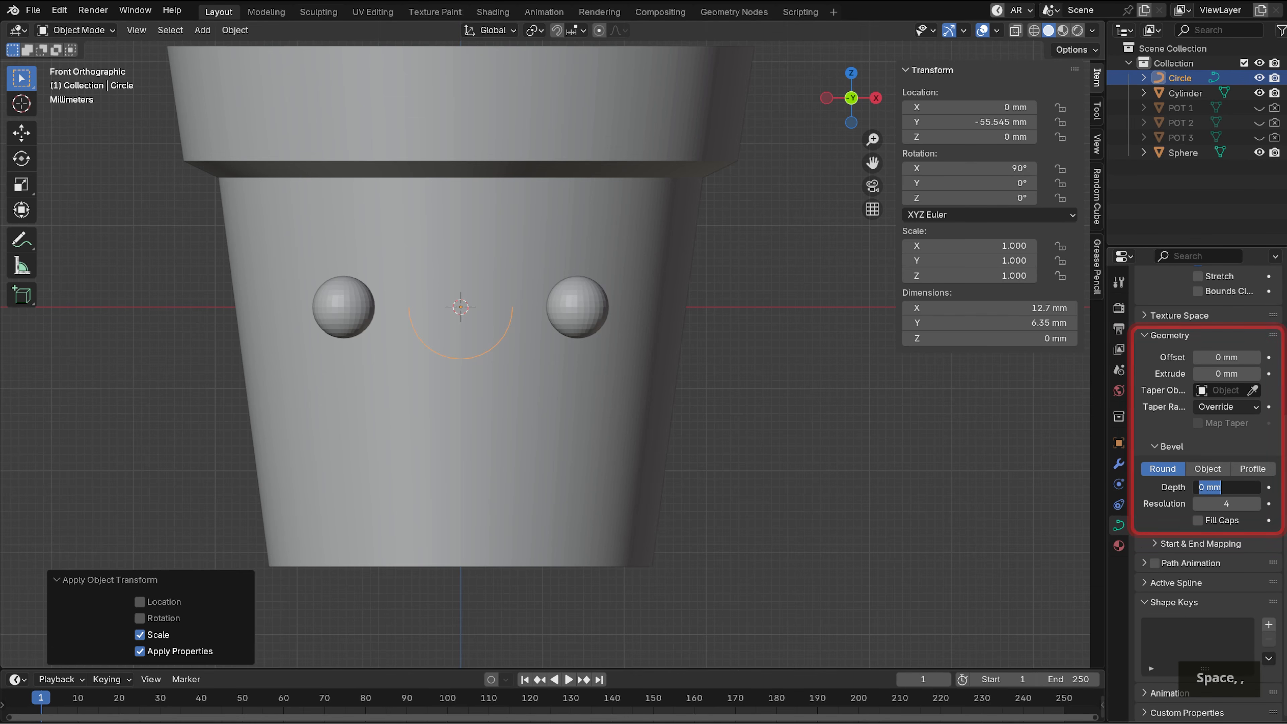
type("2.5")
key("Return")
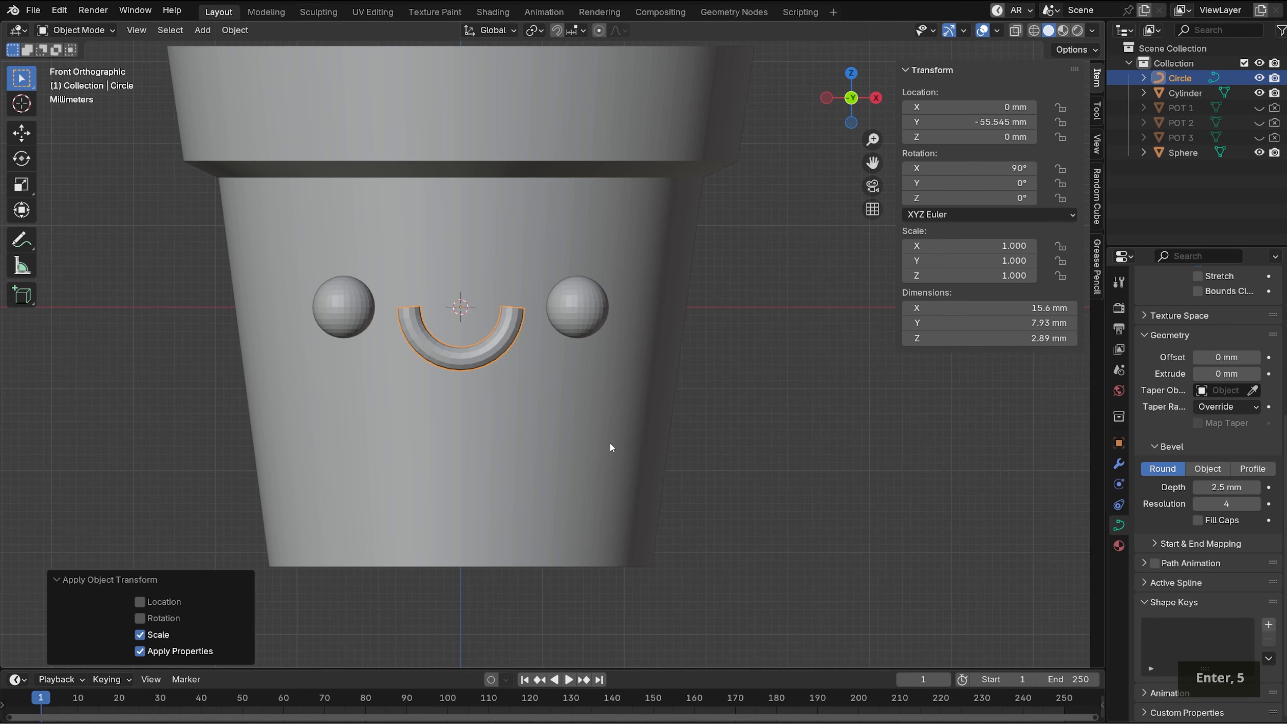
Extrude both end points of the smile curve upward along Z by about 1.05 mm
key("Tab")
scroll(444, 448, "up", 1)
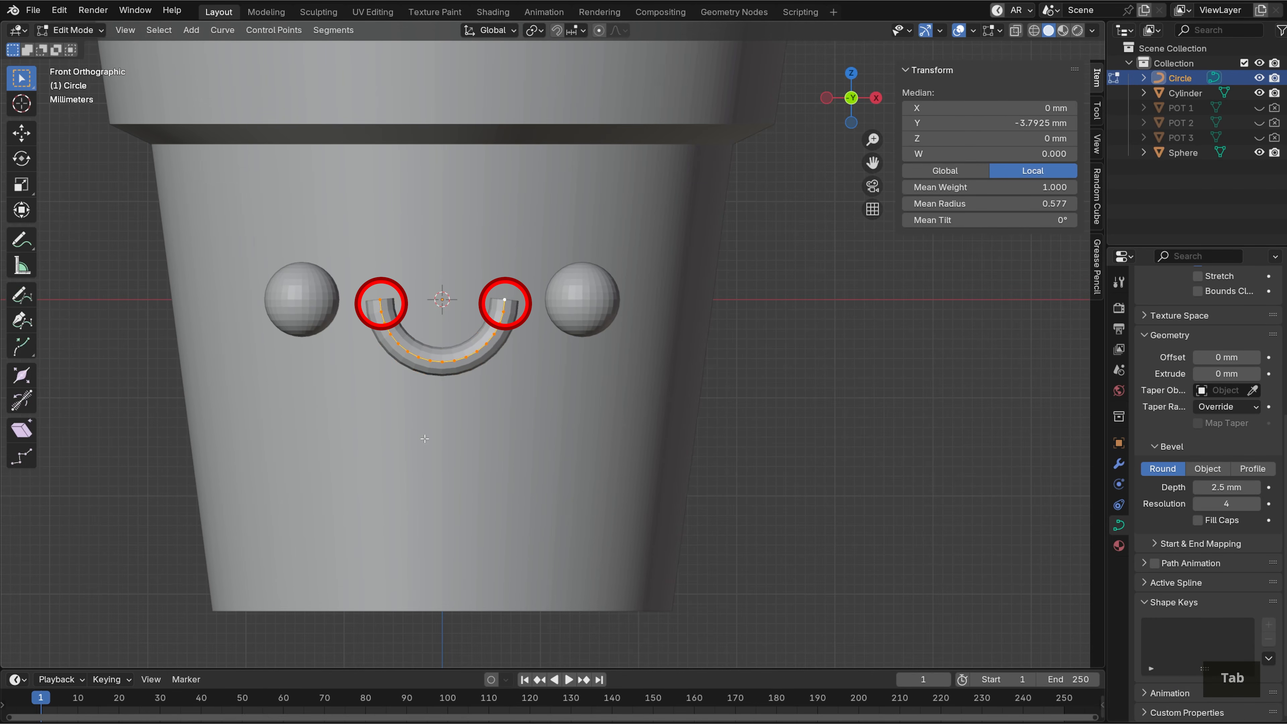
left_click(380, 297)
left_click(504, 299, "shift")
key("e")
key("z")
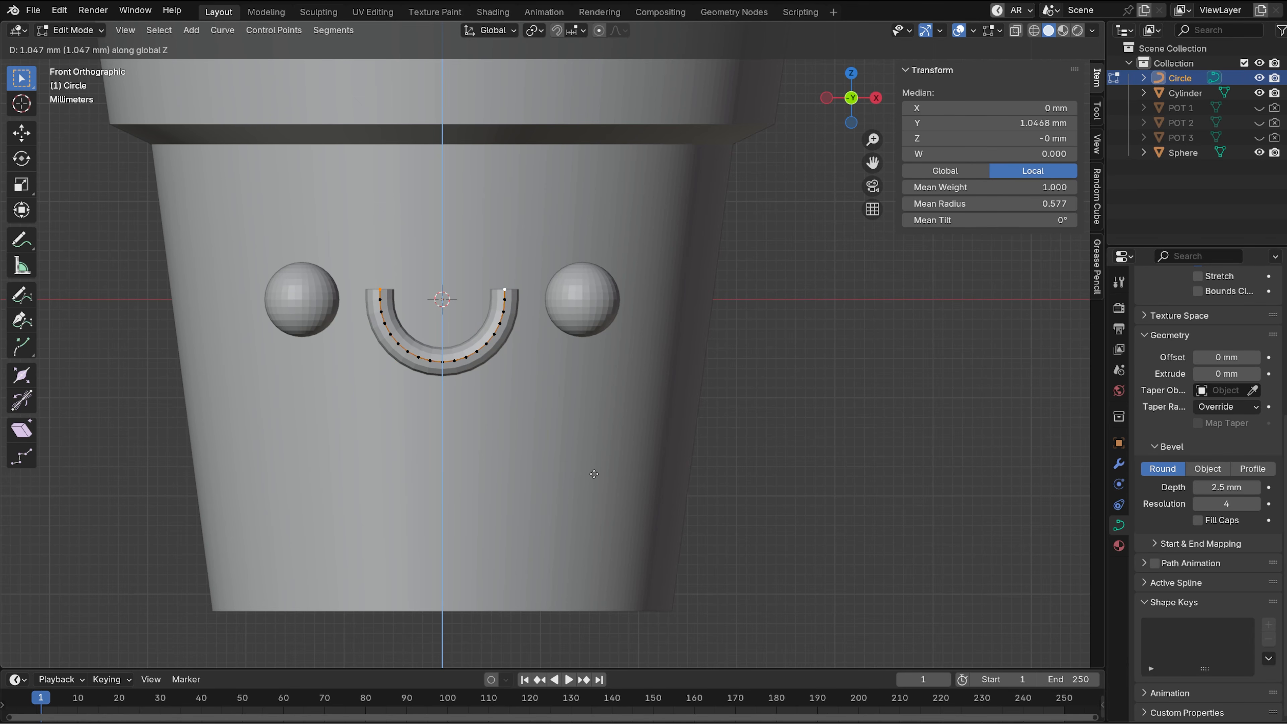
left_click(594, 474)
key("Tab")
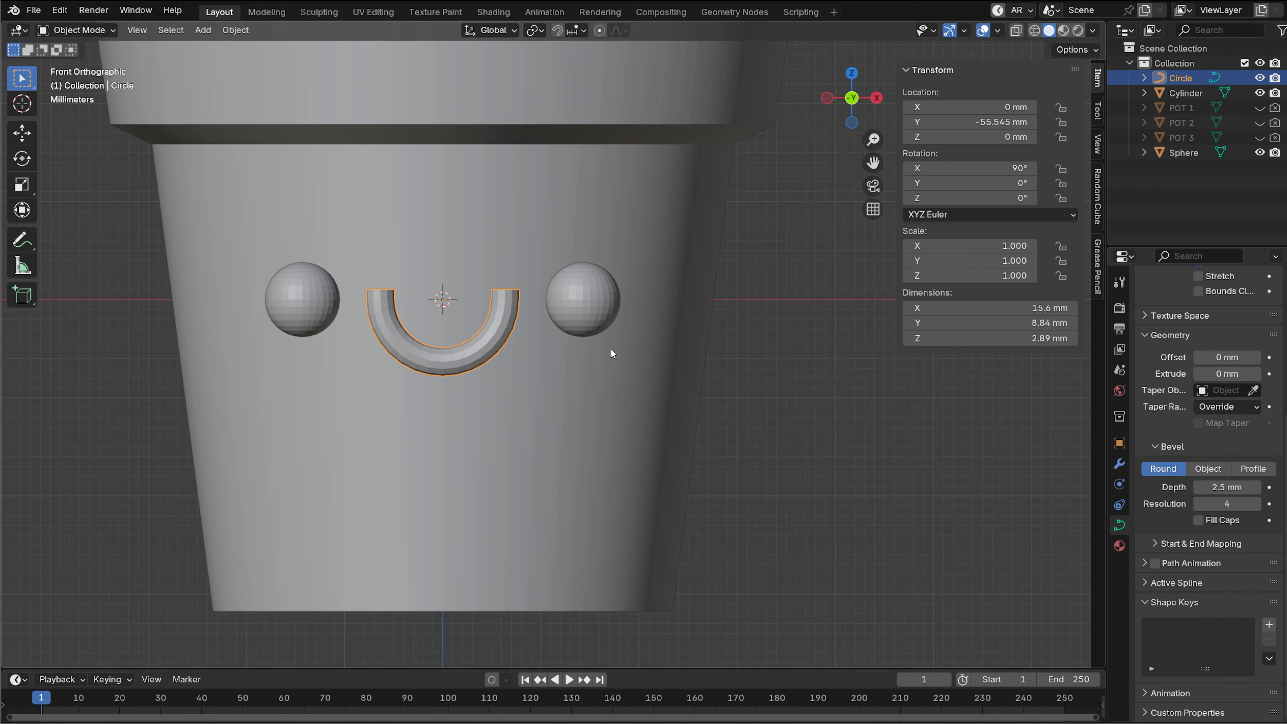
Convert the smile curve to a mesh and add a level 2 Subdivision Surface modifier
right_click(558, 365)
mouse_move(558, 365)
left_click(625, 366)
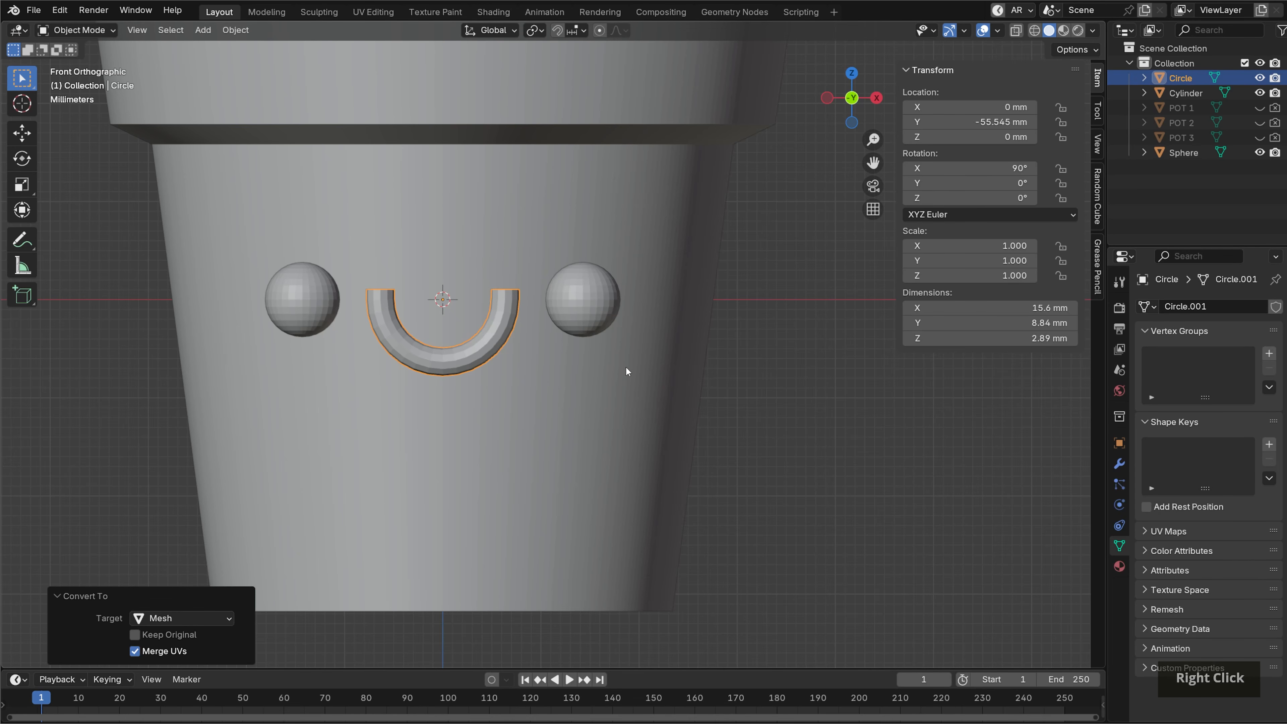
key("ctrl+2")
In edge select mode, dissolve the edge loop just below each open end of the smile
key("Tab")
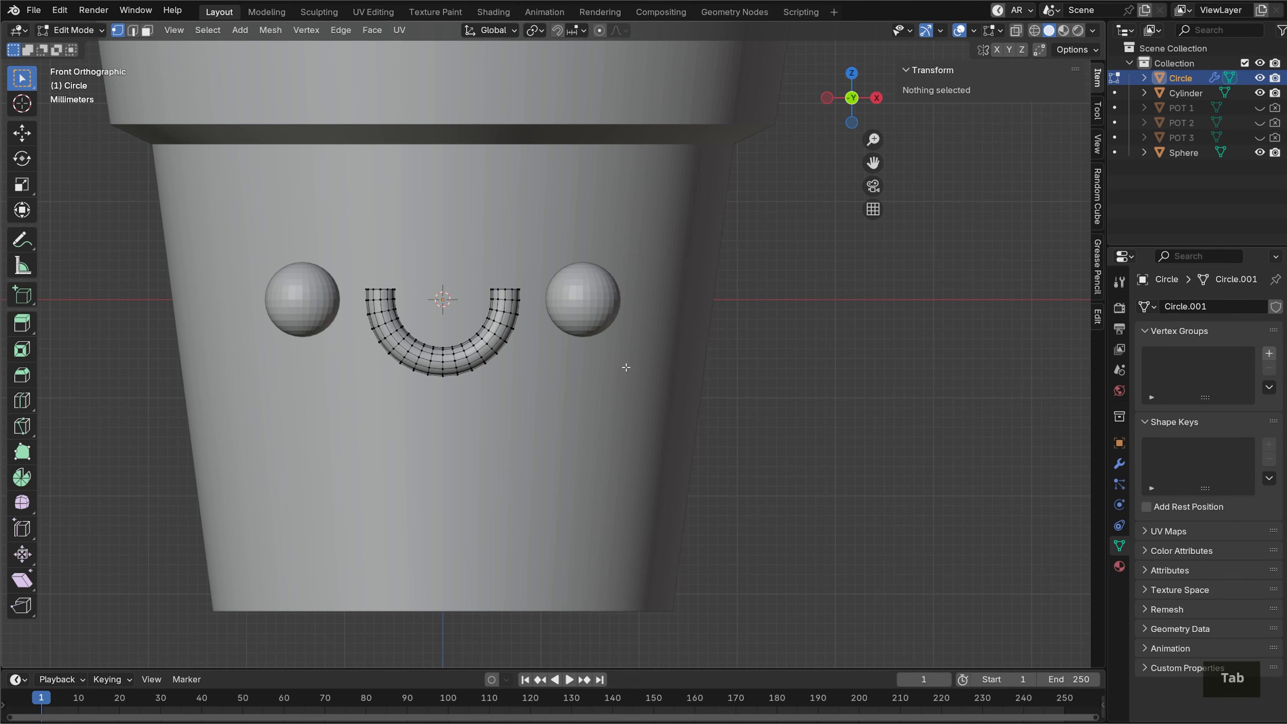
key("2")
scroll(491, 280, "up", 1)
left_click(493, 289, "alt")
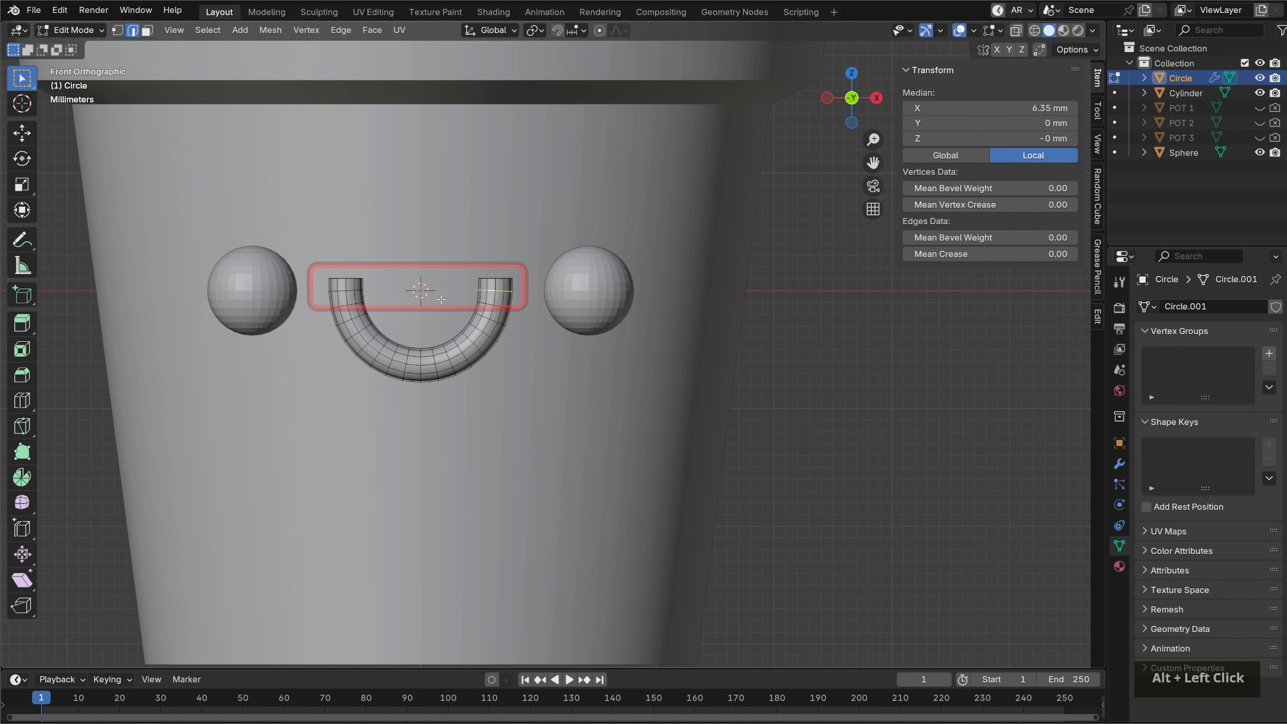
left_click(351, 293, "alt+shift")
scroll(545, 292, "up", 2)
middle_click_drag(426, 339, 595, 345, "shift")
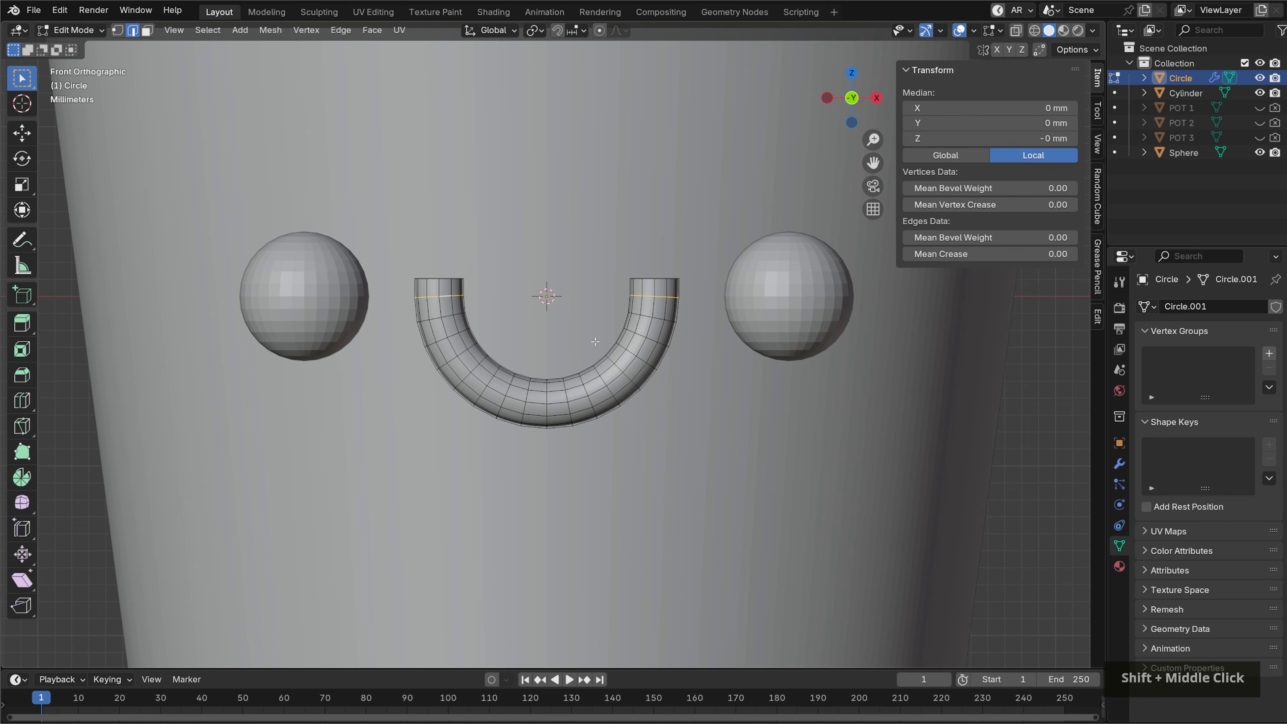
key("x")
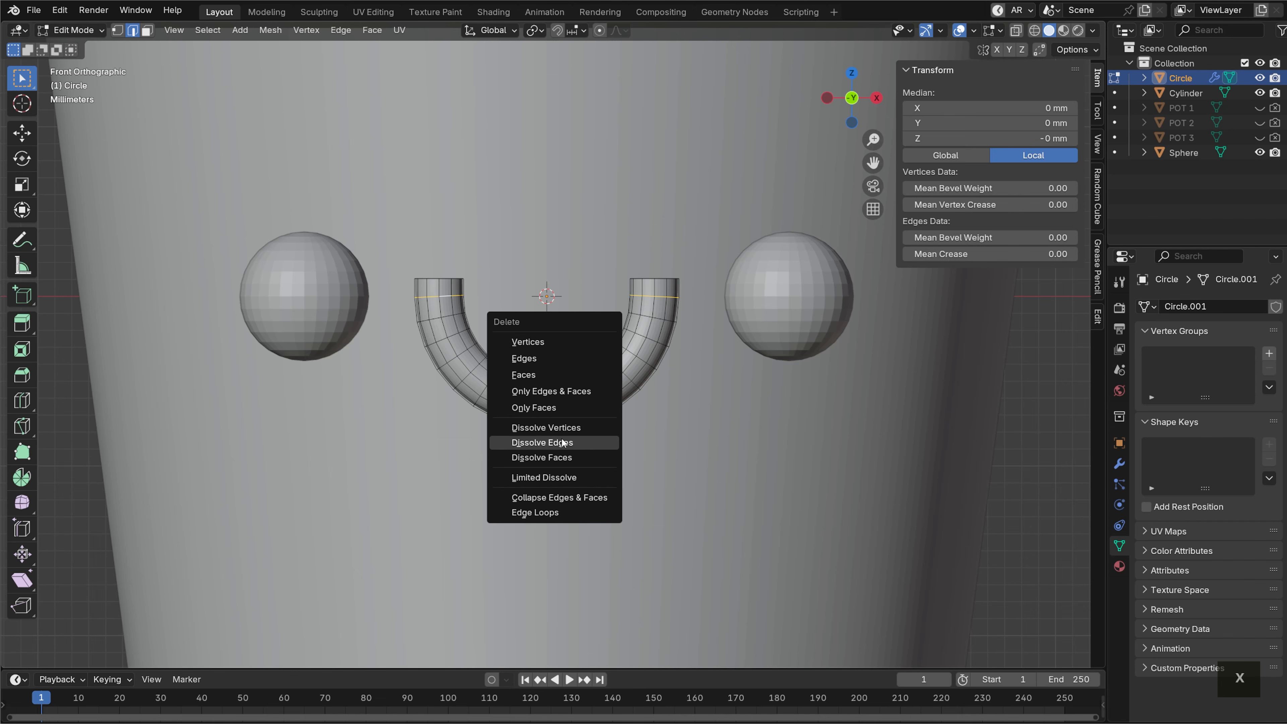
left_click(562, 442)
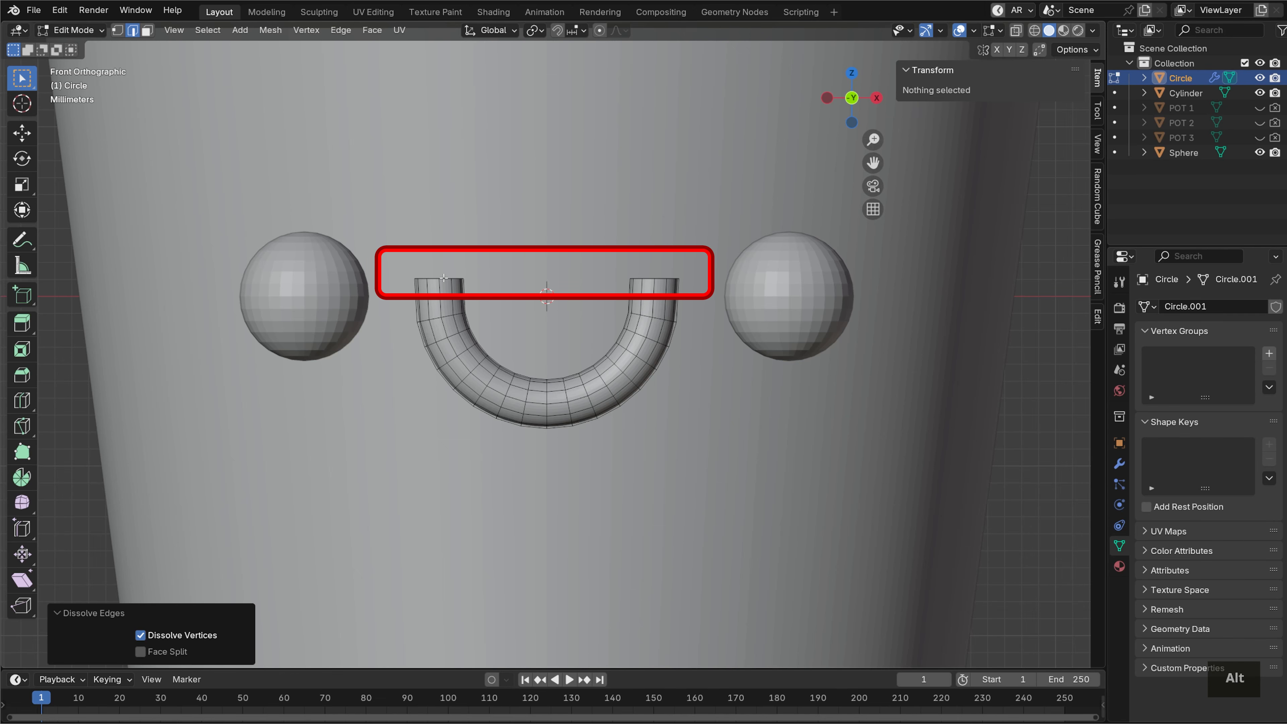
Fill both open ends of the smile and bevel their rims about 1.39 mm with 11 segments to round them off
left_click(443, 278, "alt")
left_click(653, 278, "alt+shift")
key("f")
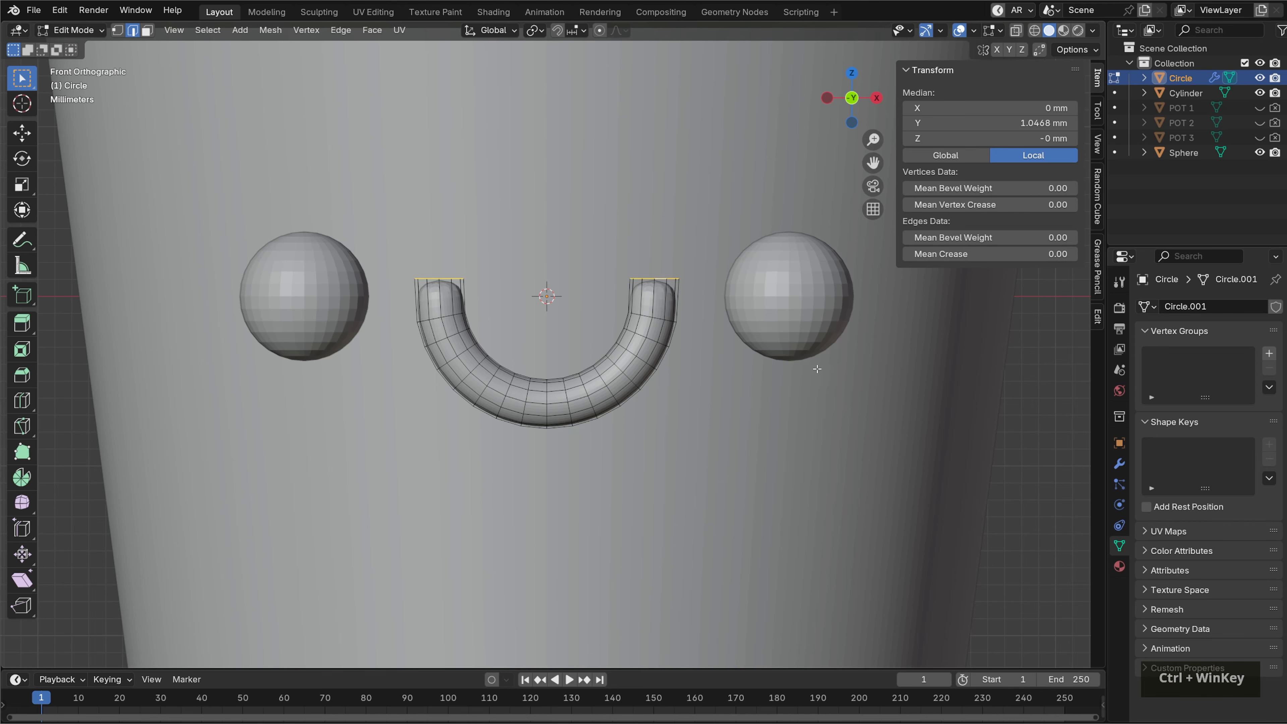
key("ctrl+b")
scroll(840, 385, "up", 1)
scroll(840, 387, "down", 1)
scroll(839, 387, "up", 1)
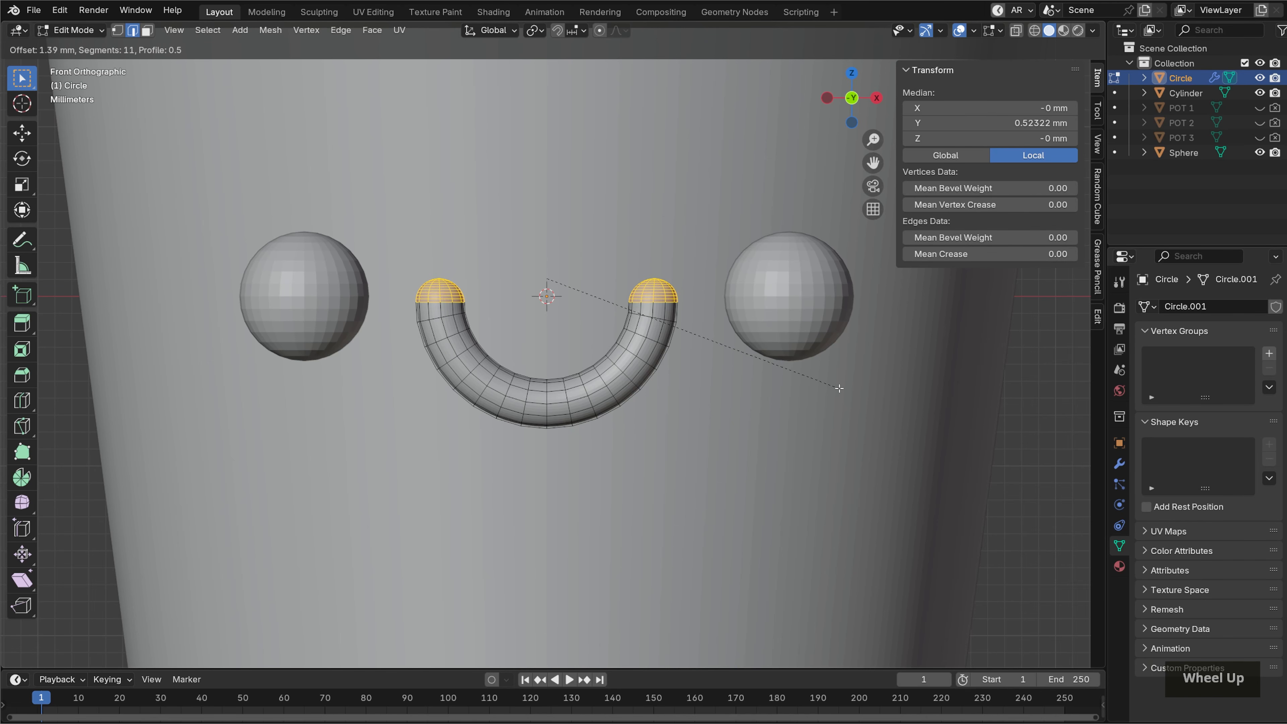
left_click(839, 389)
key("Tab")
Move the smile along Y to about -26.7 mm so it sits against the pot's wall
middle_click_drag(659, 417, 811, 459)
scroll(755, 442, "down", 5)
key("g")
key("y")
left_click(652, 387)
scroll(652, 388, "up", 4)
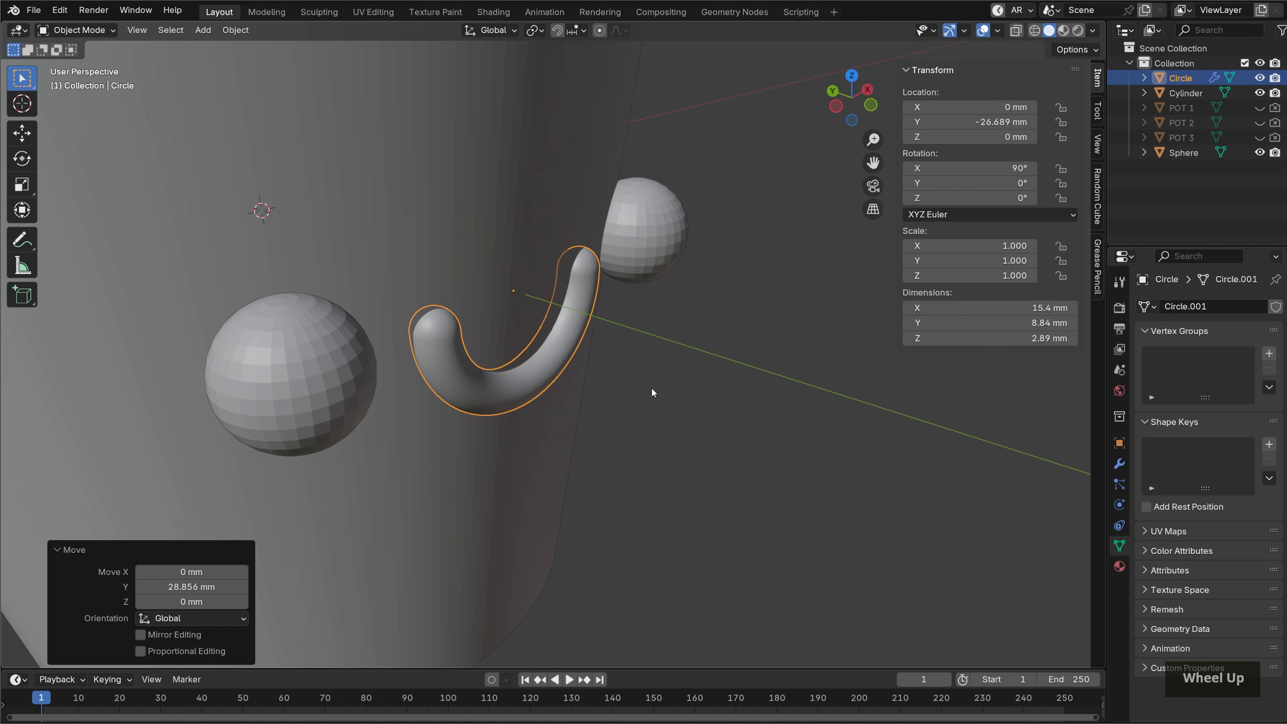
Tilt the smile to an X rotation of about 95.2° and fine-tune its Y position to about -27.1 mm to follow the tapered wall
scroll(652, 390, "up", 2)
scroll(653, 390, "down", 2)
middle_click_drag(638, 394, 790, 367)
key("g")
key("y")
left_click(683, 381)
key("r")
key("y")
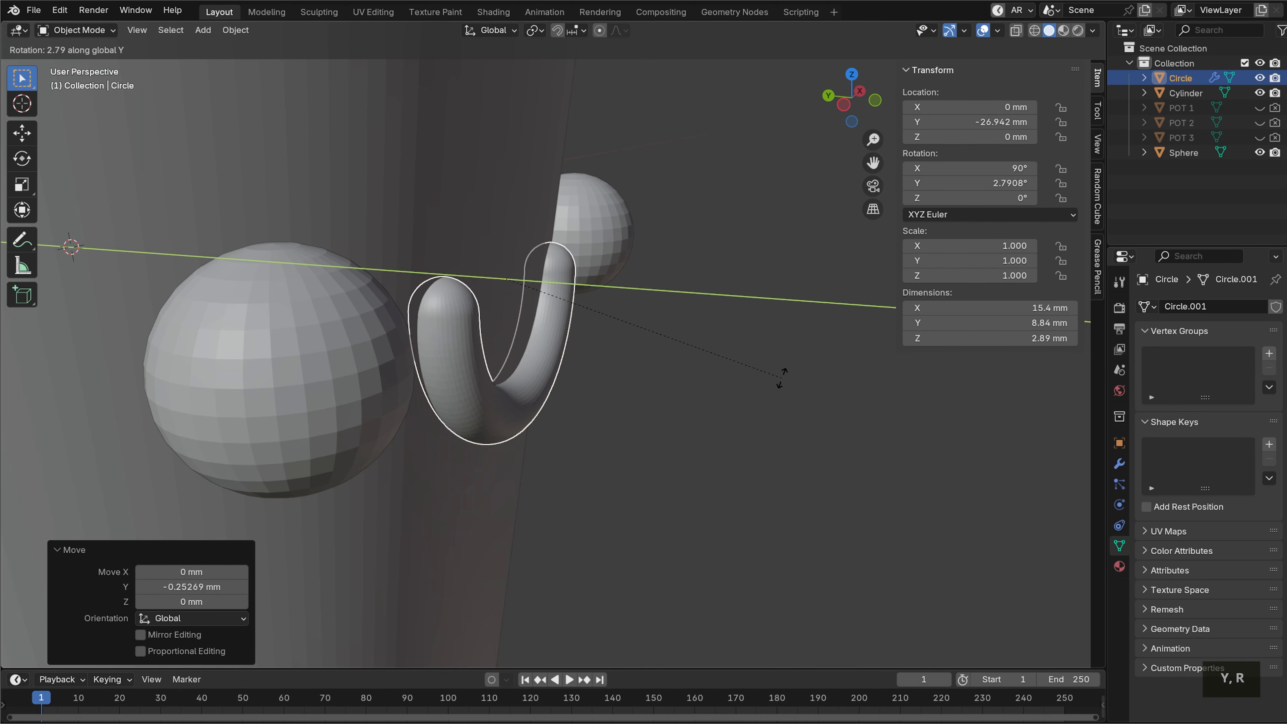
key("x")
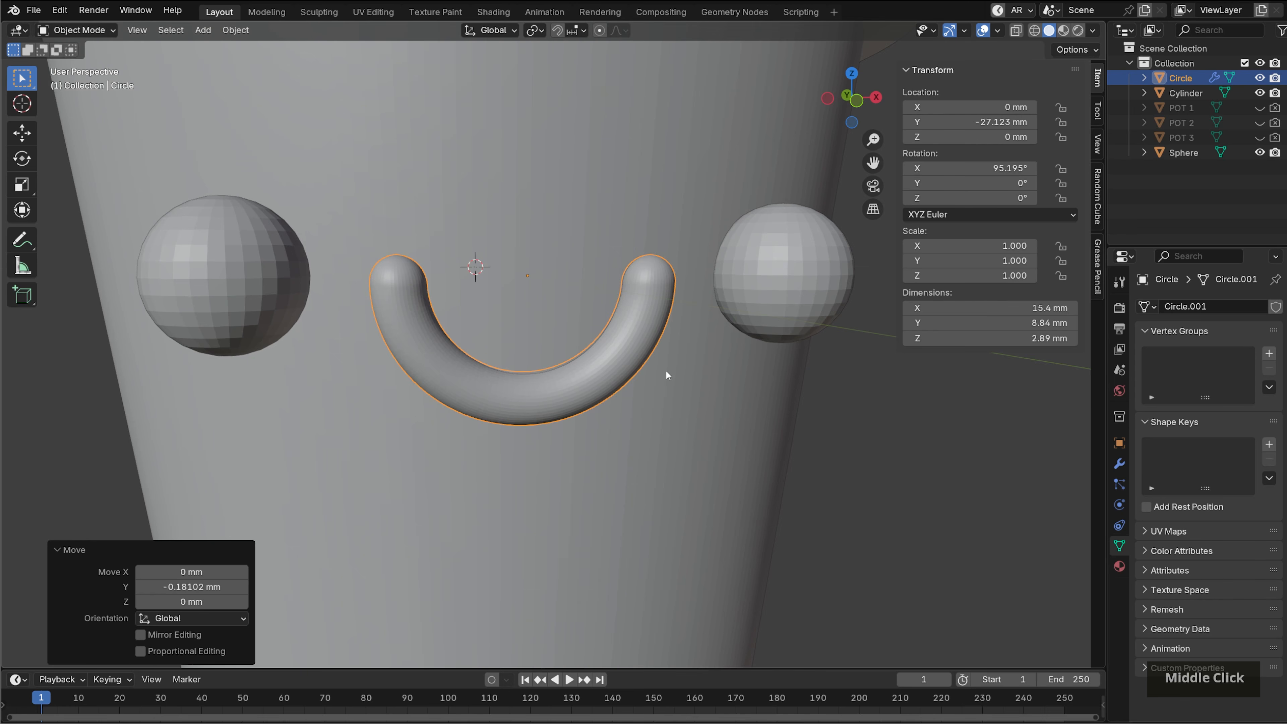
Join the two spheres with the smile into one object, keeping the smile as the active object
scroll(665, 369, "down", 5)
scroll(711, 398, "up", 3)
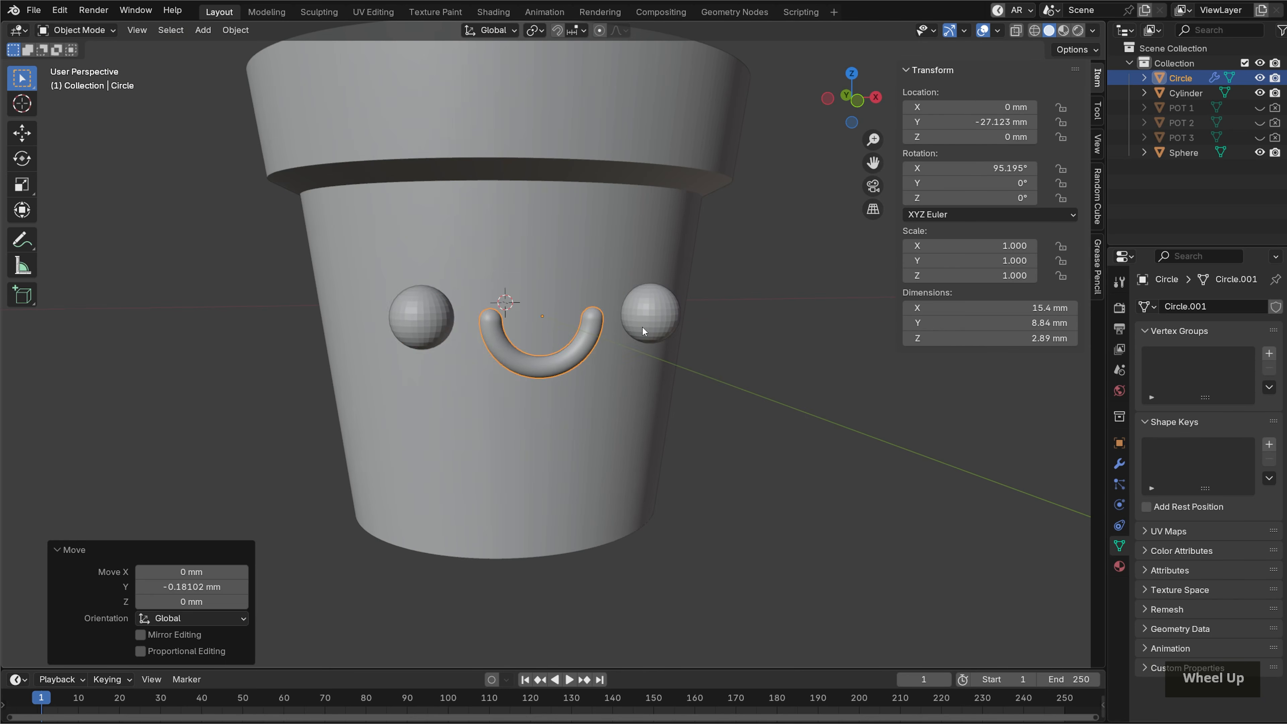
left_click(639, 315)
left_click(584, 355, "shift")
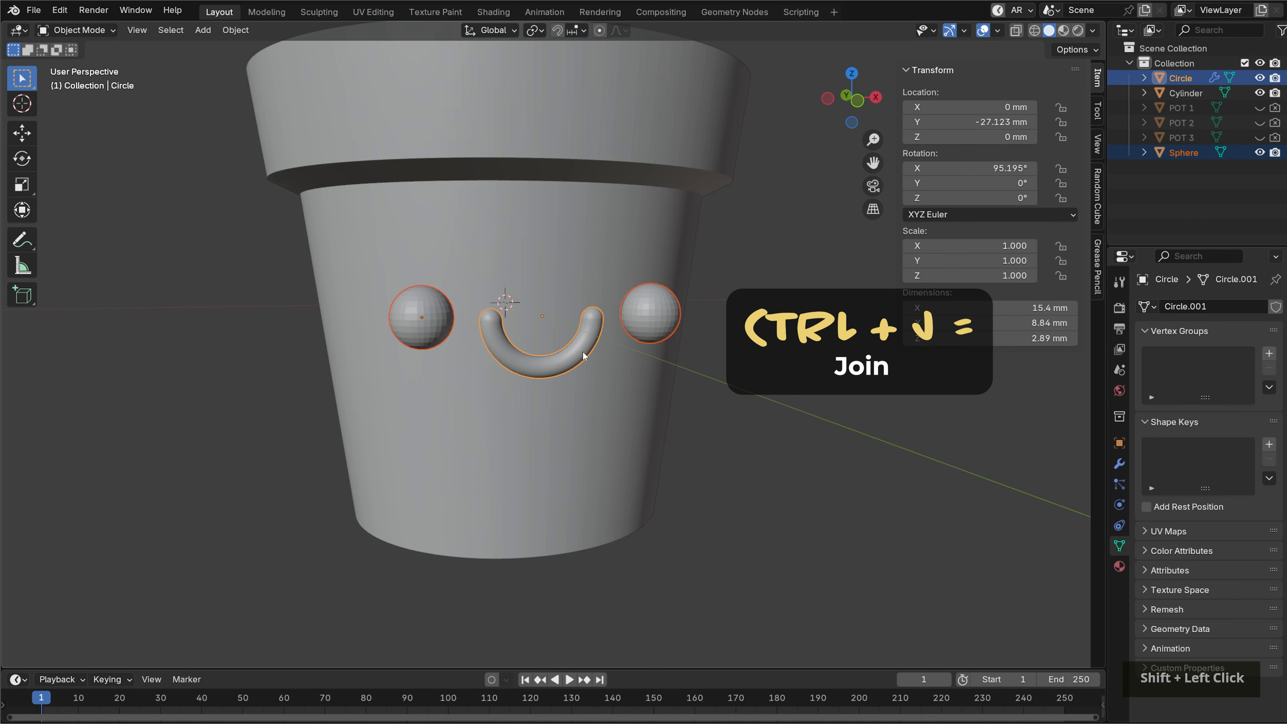
key("ctrl+j")
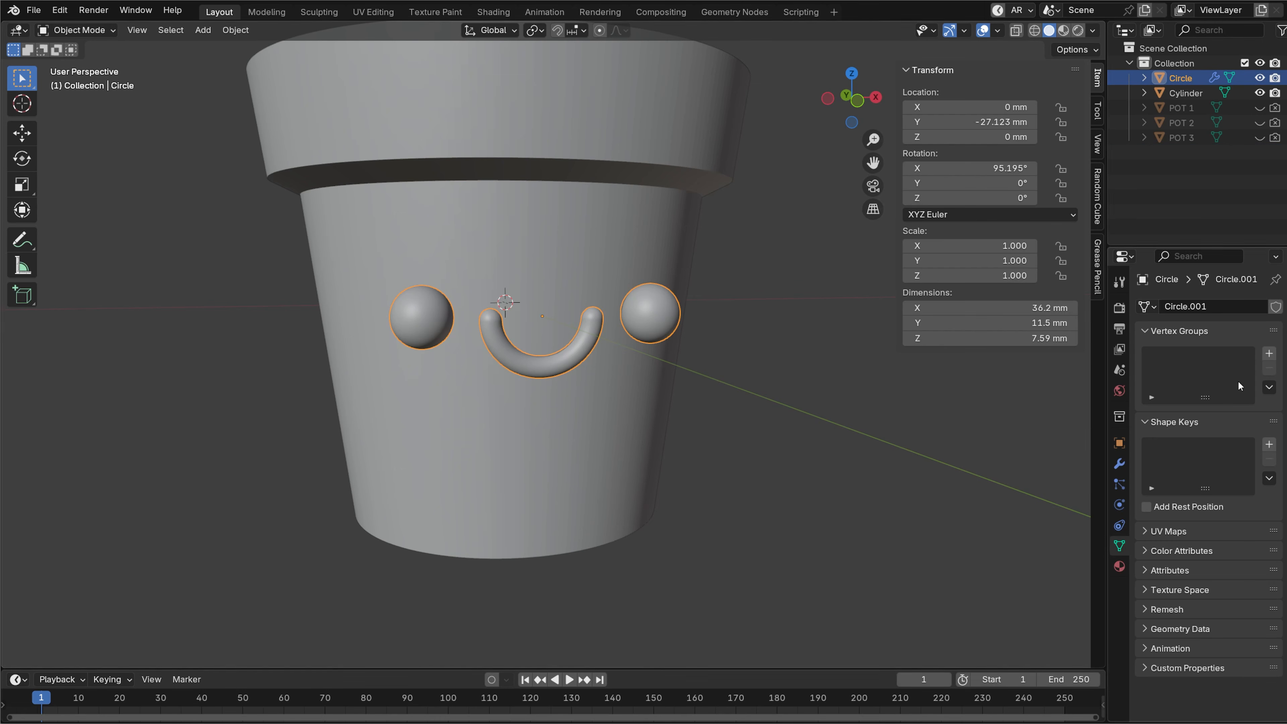
Apply the face's Subdivision modifier, and carve the face out of the pot with an applied Boolean Difference modifier using Circle
left_click(1119, 465)
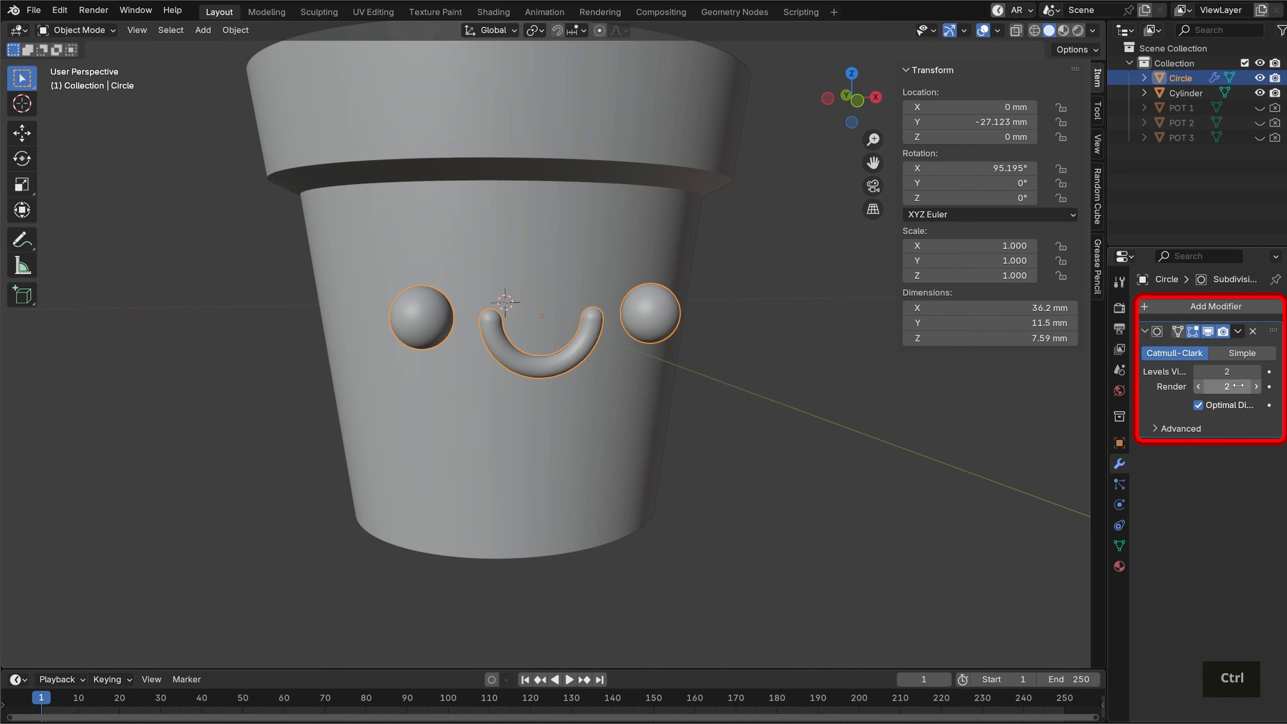
key("ctrl+a")
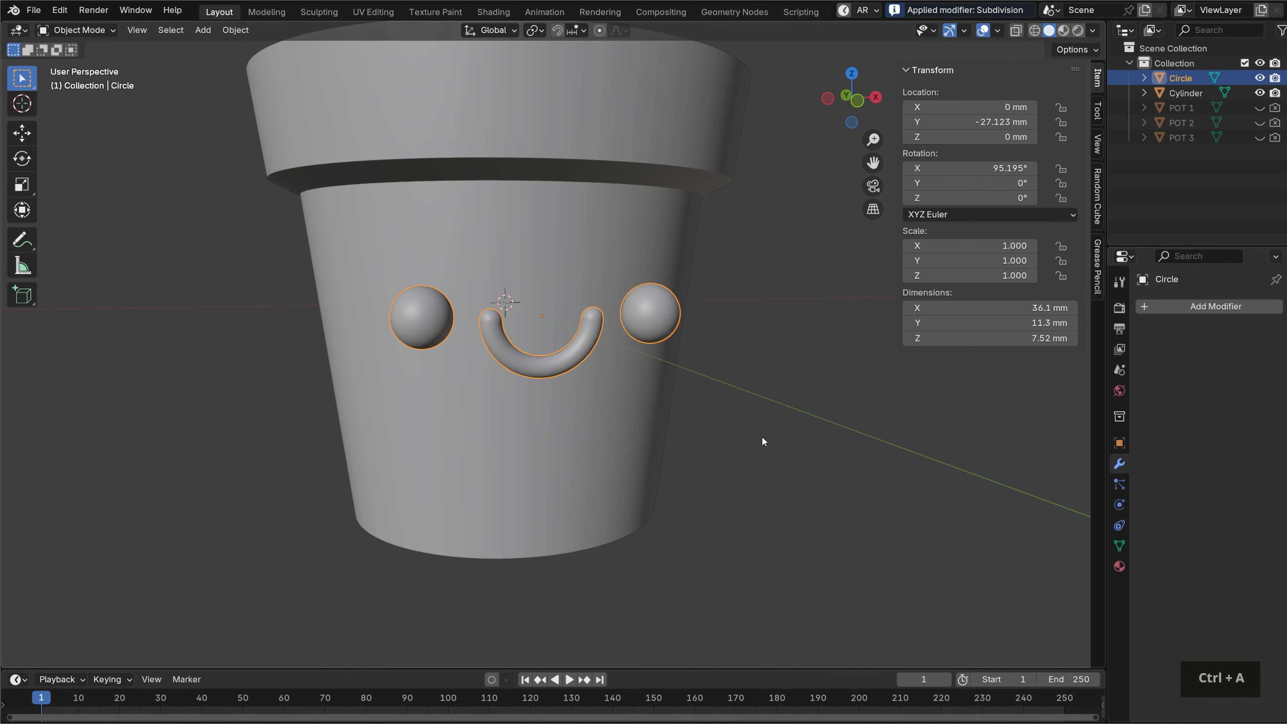
left_click(609, 482)
left_click(1219, 307)
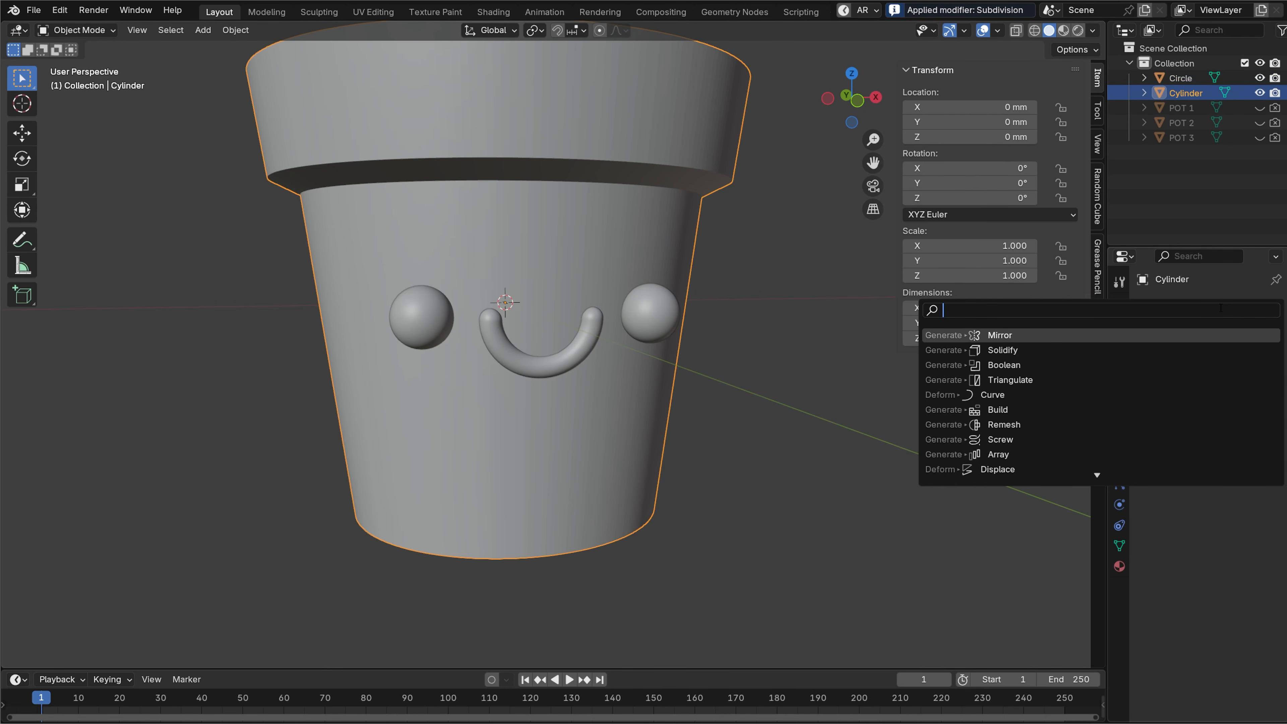
type("o")
key("Return")
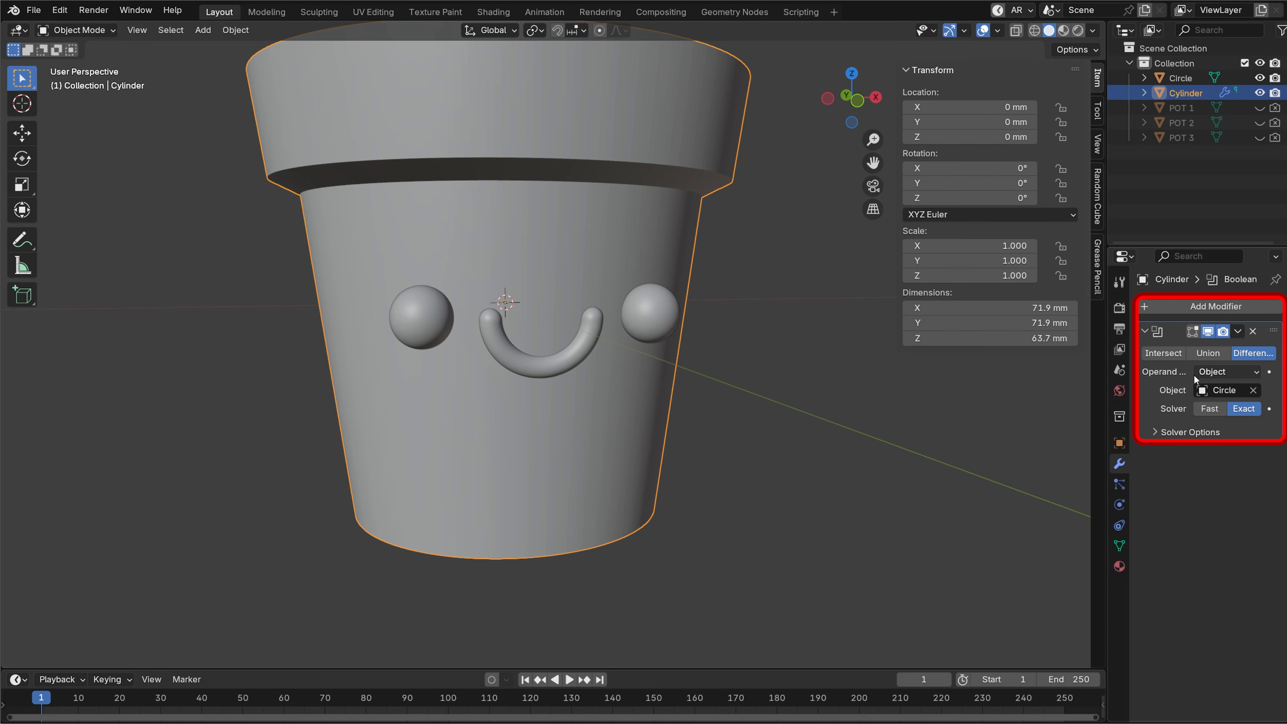
key("ctrl+a")
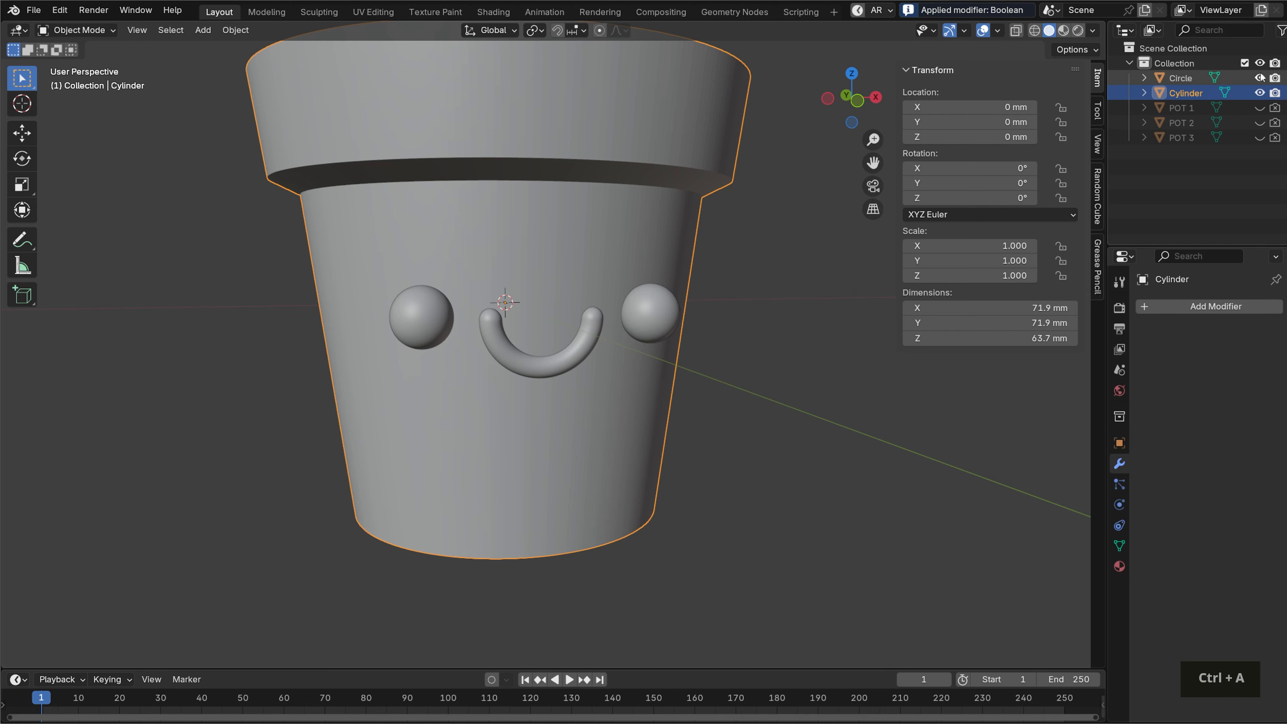
Hide the Circle cutter object and inspect the eyes and smile carved into the pot's wall
left_click(1260, 77)
left_click(848, 441)
scroll(841, 441, "down", 5)
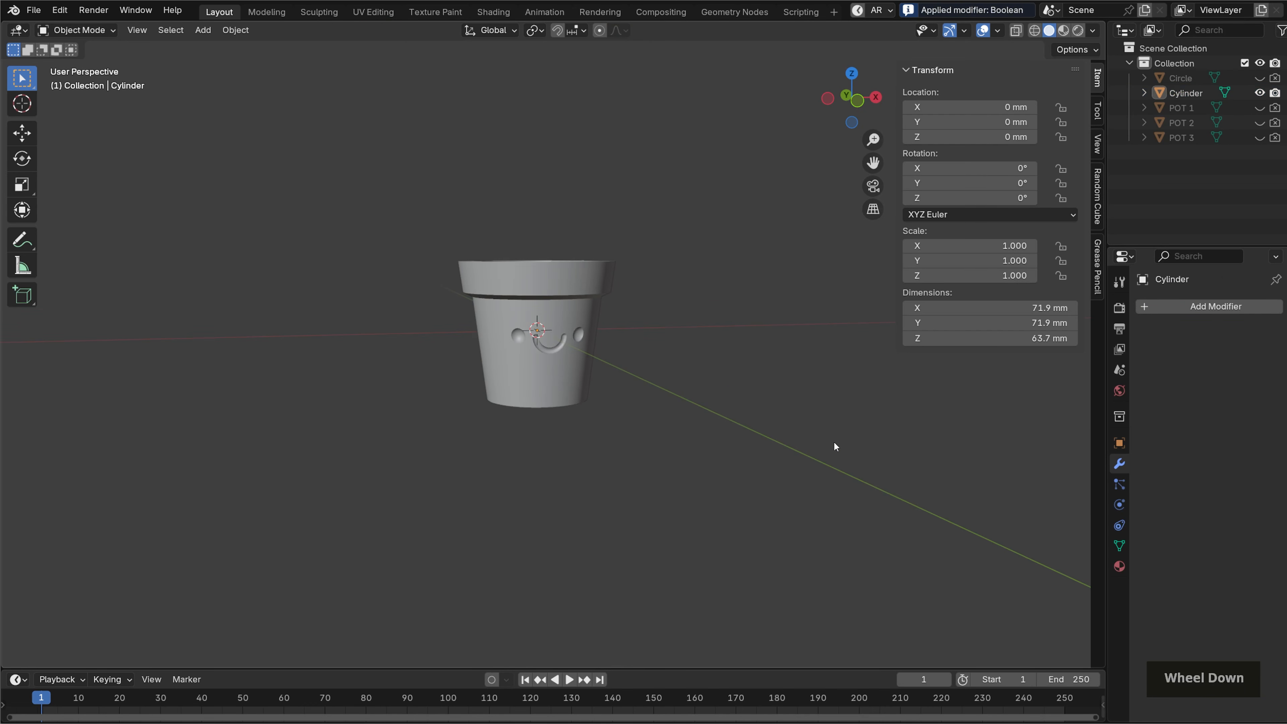
middle_click_drag(769, 404, 705, 359)
scroll(764, 423, "up", 5)
scroll(836, 421, "down", 3)
scroll(706, 359, "up", 4)
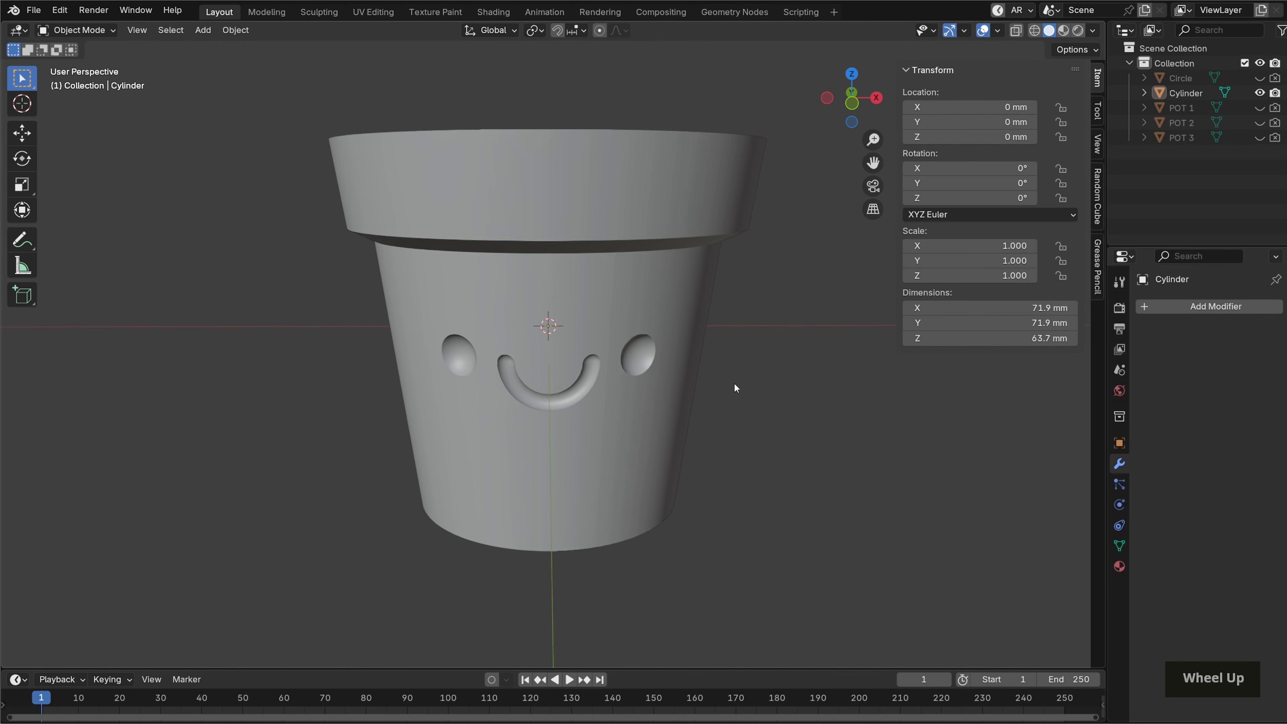
Raise the rim's front centre vertex about 7 mm along Z with smooth proportional editing at a size of about 30.9 mm
scroll(729, 362, "down", 3)
key("Tab")
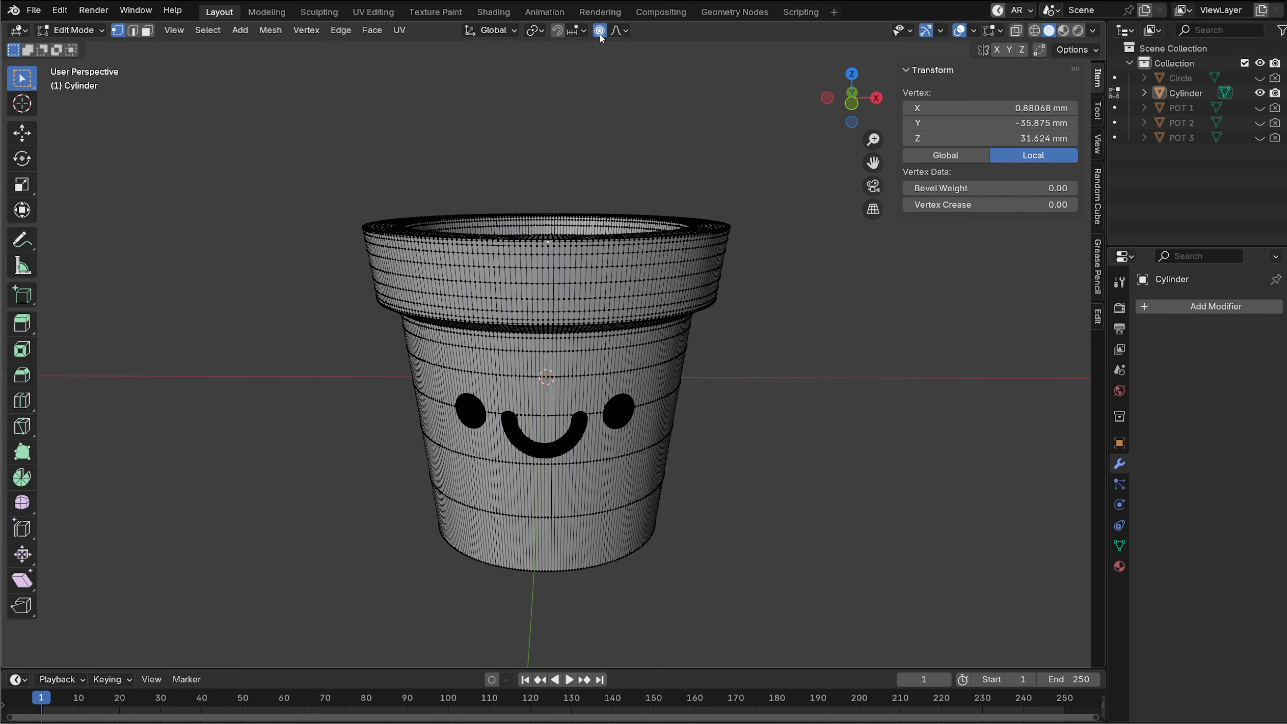
key("g")
key("z")
scroll(744, 345, "up", 2)
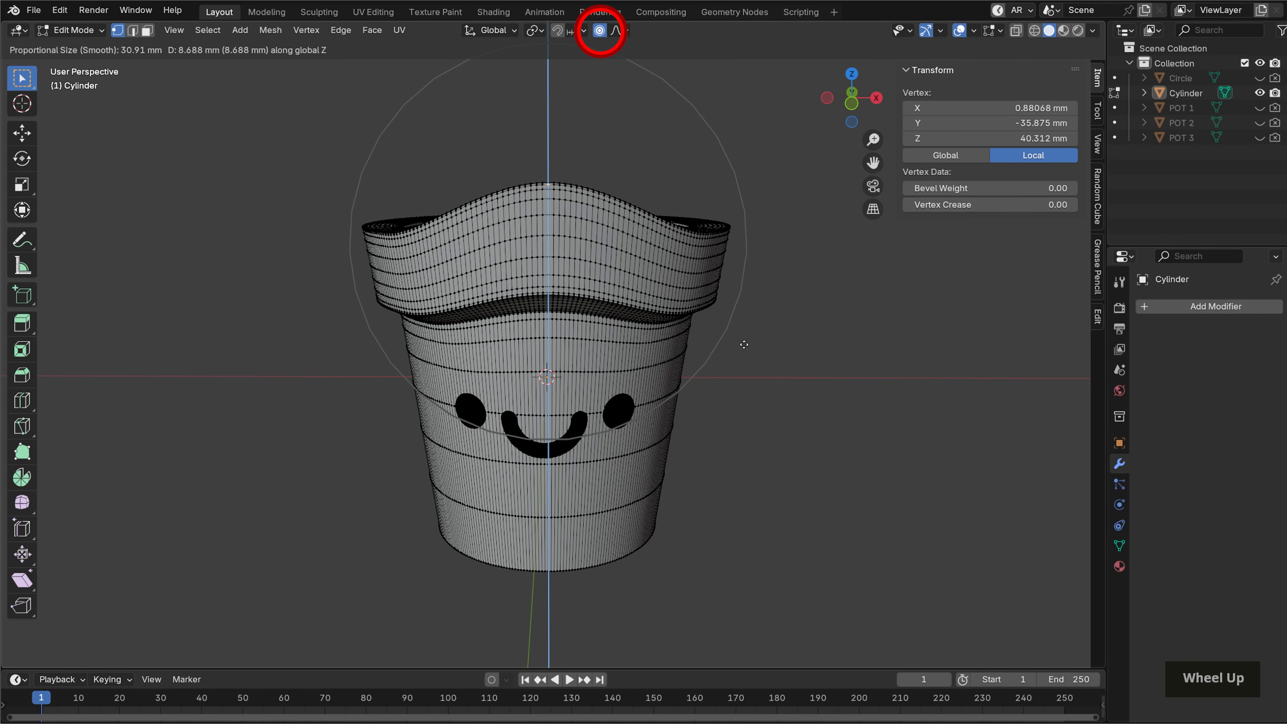
left_click(737, 357)
key("Tab")
Inspect the reshaped pot from above and check its normals by briefly displaying the Face Orientation overlay
scroll(741, 385, "down", 2)
middle_click_drag(741, 385, 841, 350)
scroll(841, 350, "up", 2)
left_click(997, 31)
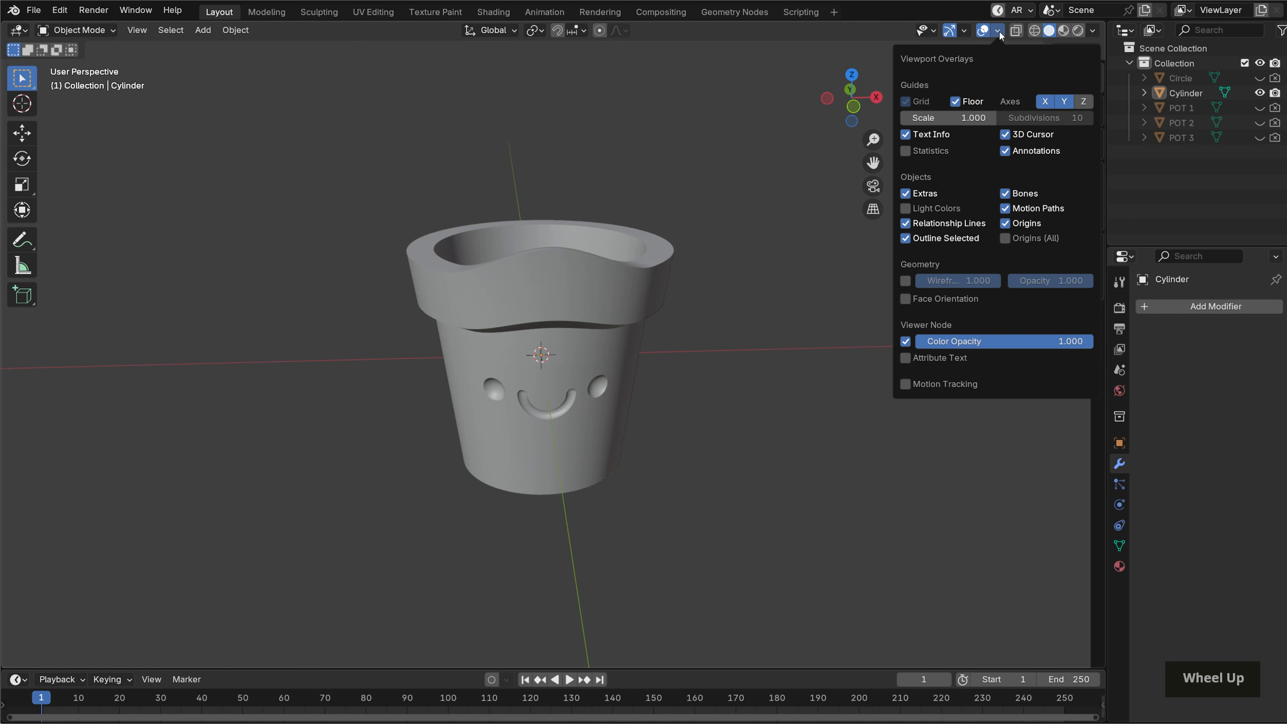
left_click(946, 299)
left_click(946, 299)
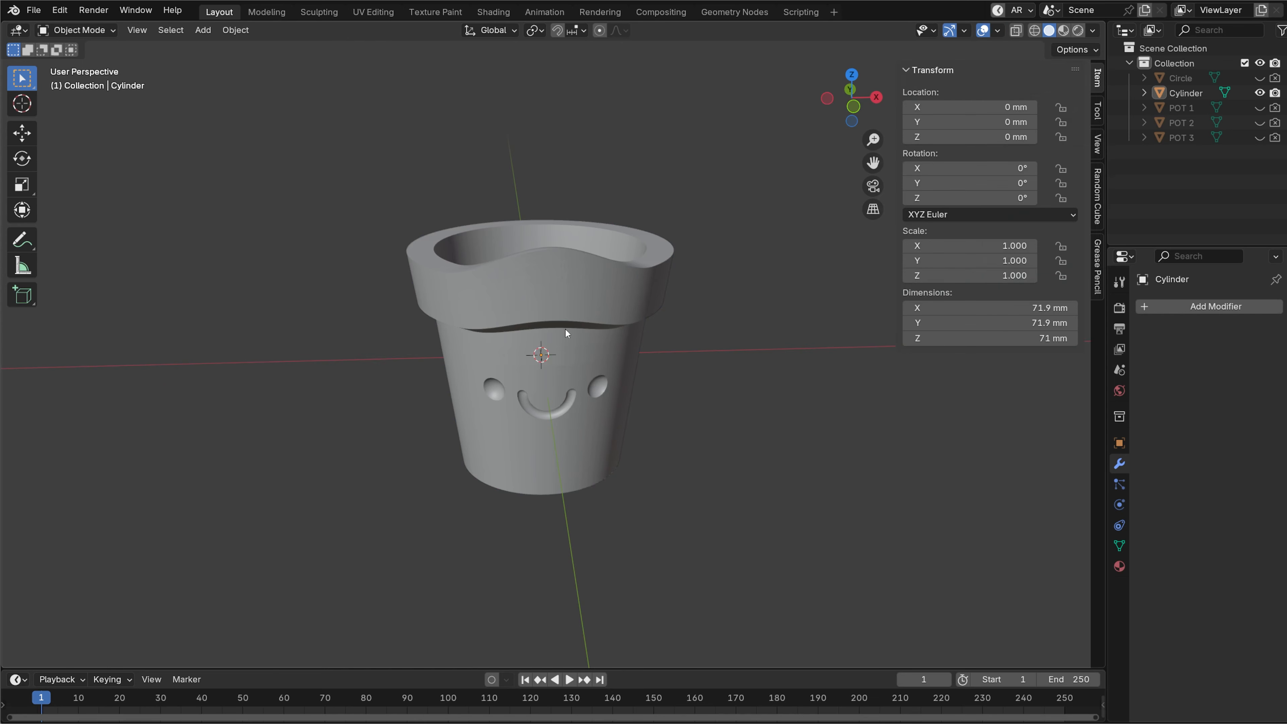
Recalculate the pot mesh's normals to face outside and return to Object Mode
key("Tab")
key("shift+n")
key("Tab")
middle_click_drag(734, 410, 181, 56)
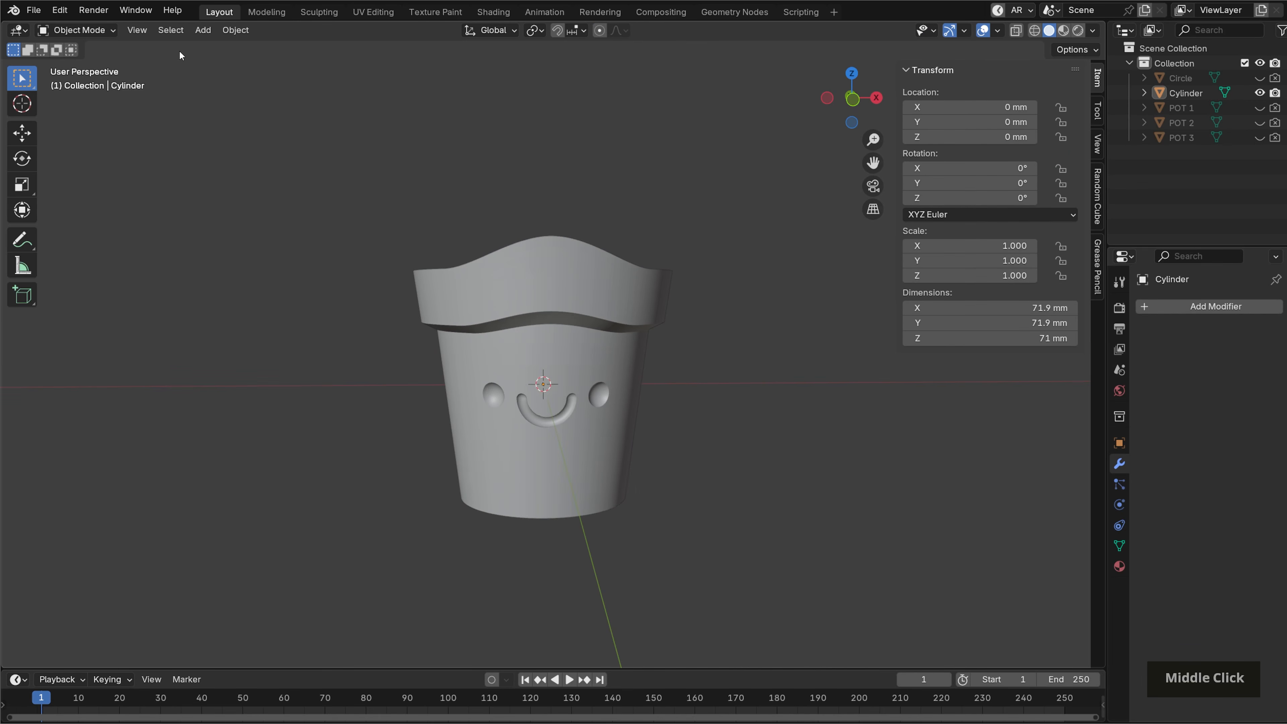
Start exporting the pot as an STL file
left_click(33, 15)
mouse_move(152, 235)
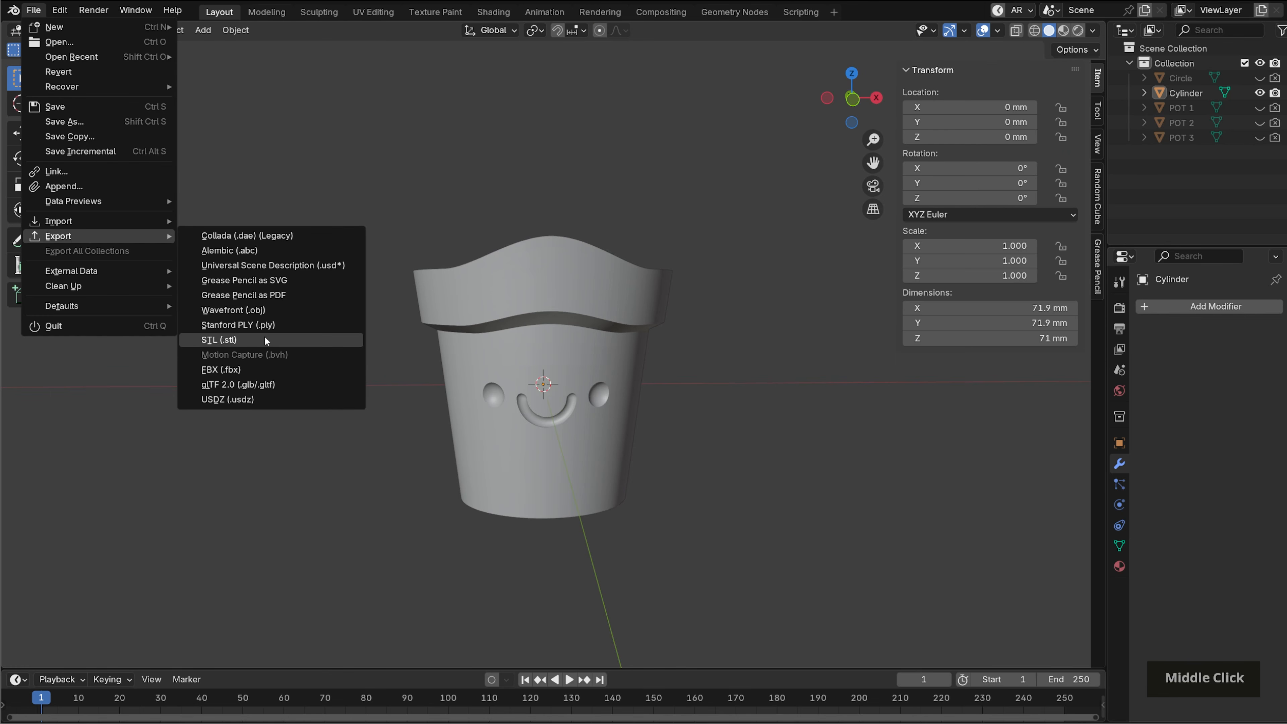